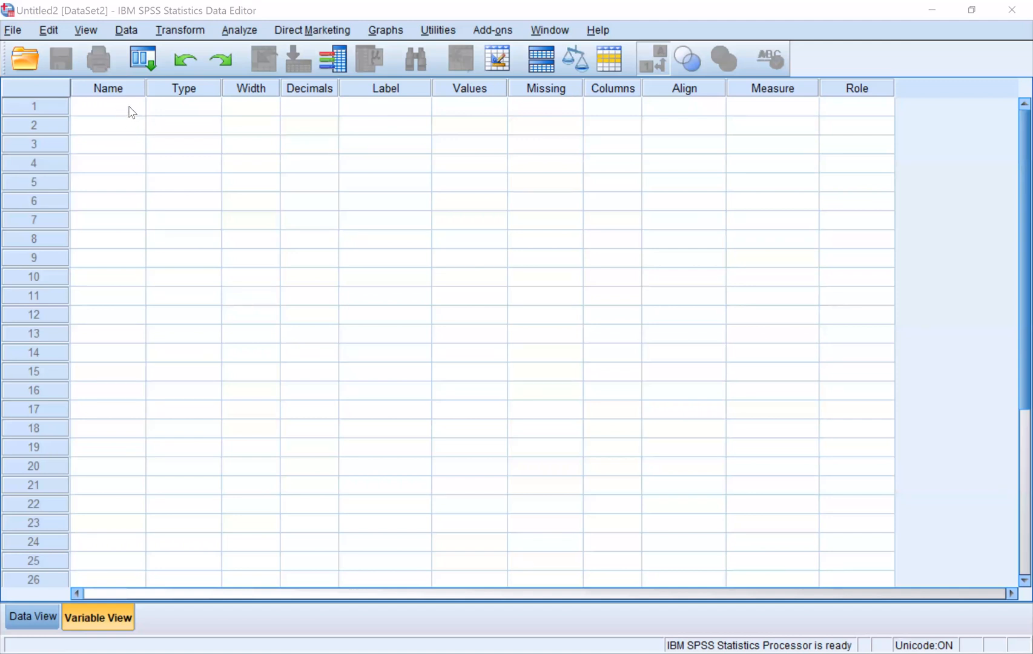
pyautogui.click(131, 112)
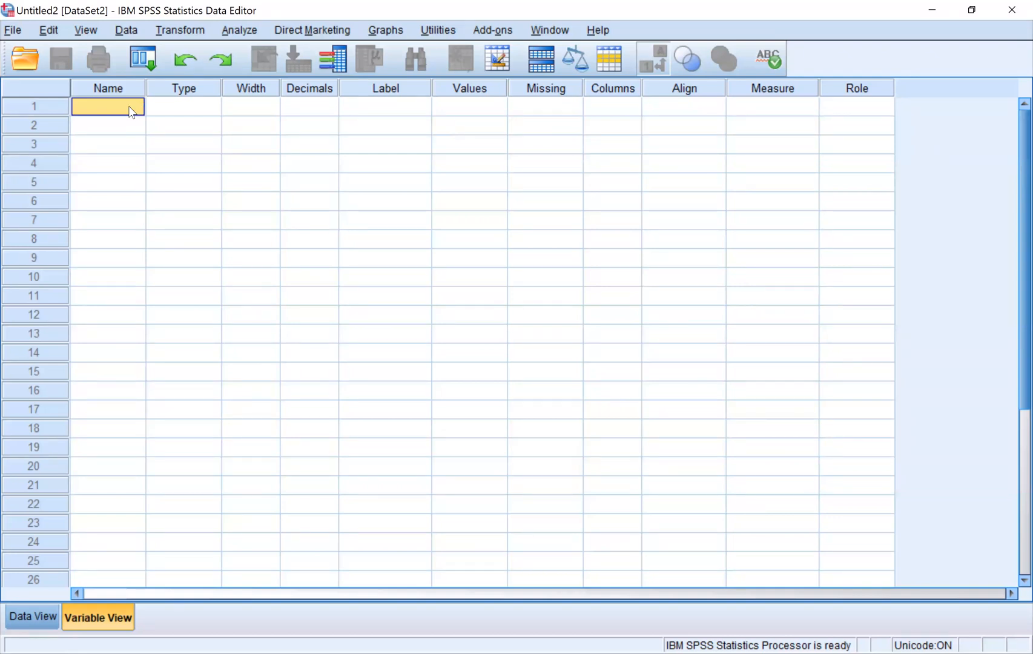
pyautogui.write('Age')
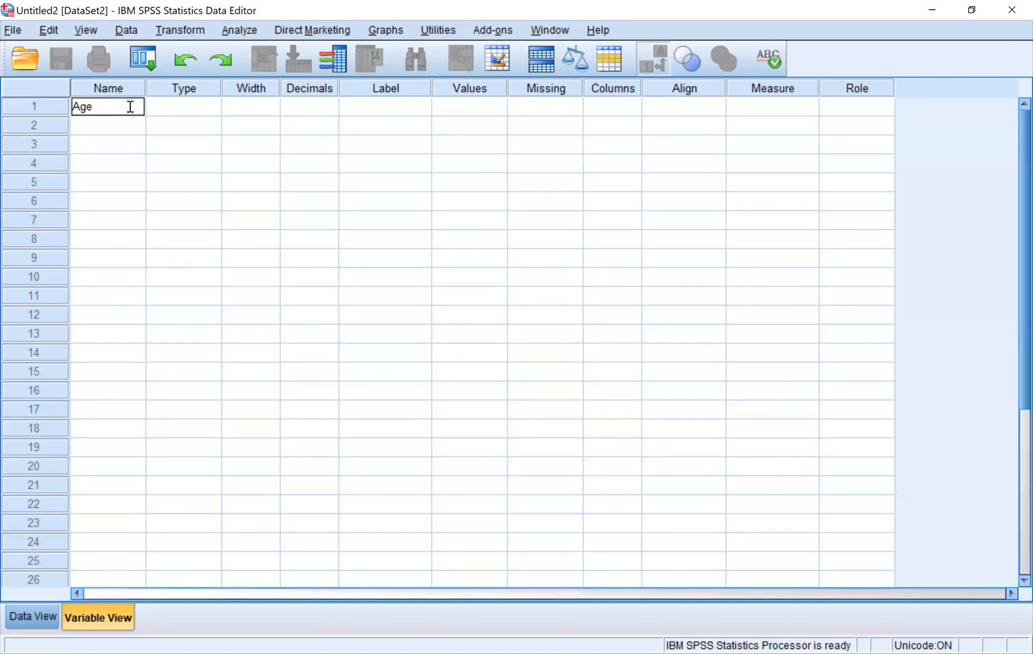
pyautogui.press('Return')
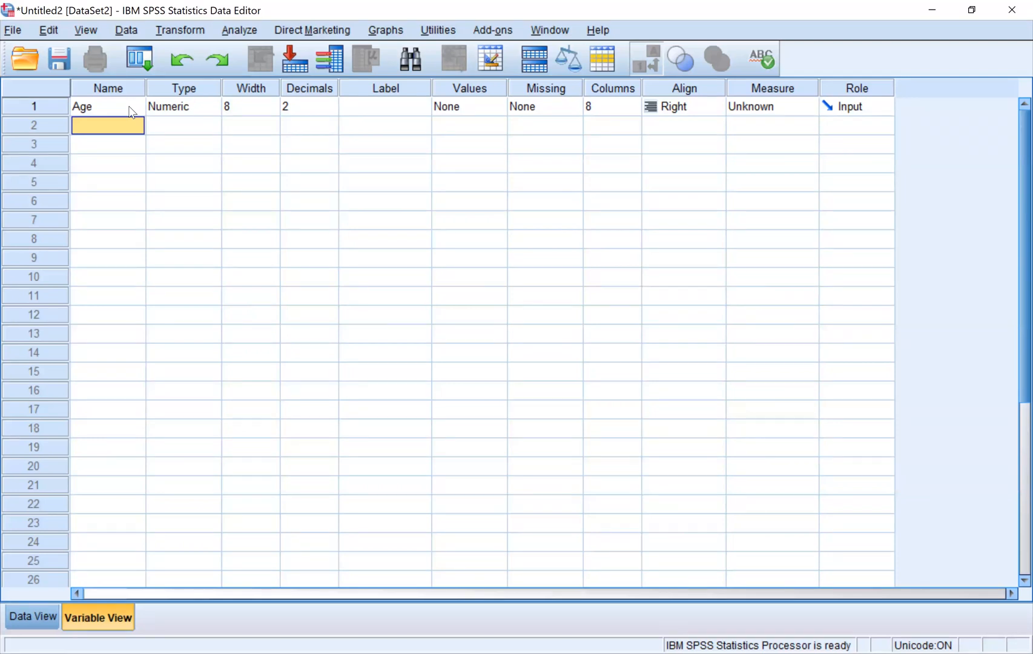
pyautogui.hotkey('ctrl', 'z')
# Step: Create the first variable with the name Age
pyautogui.click(121, 103)
pyautogui.write('Age')
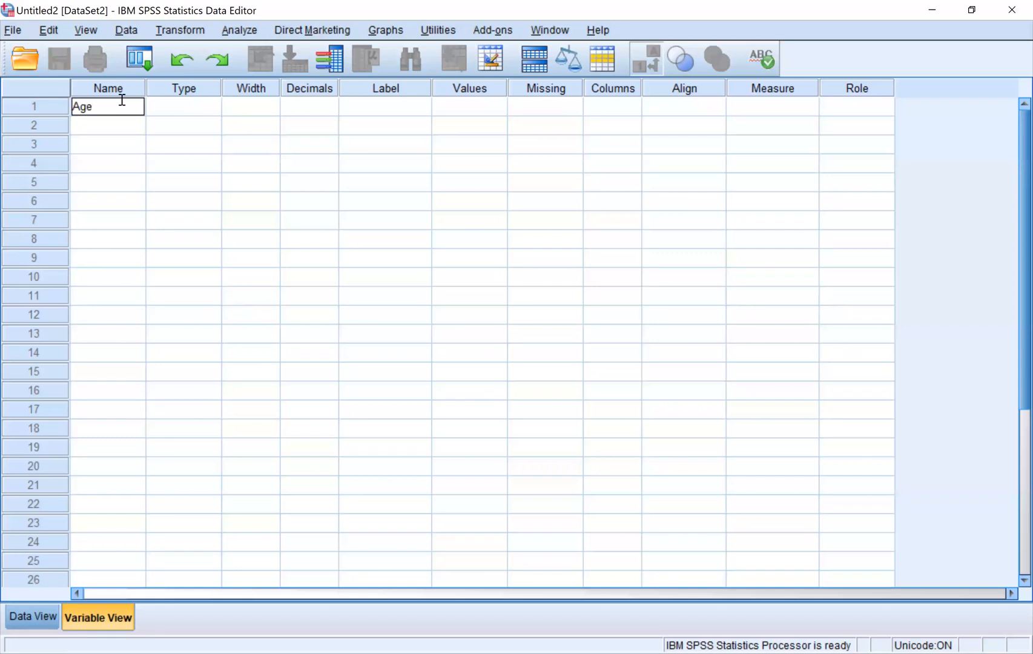
pyautogui.press('Return')
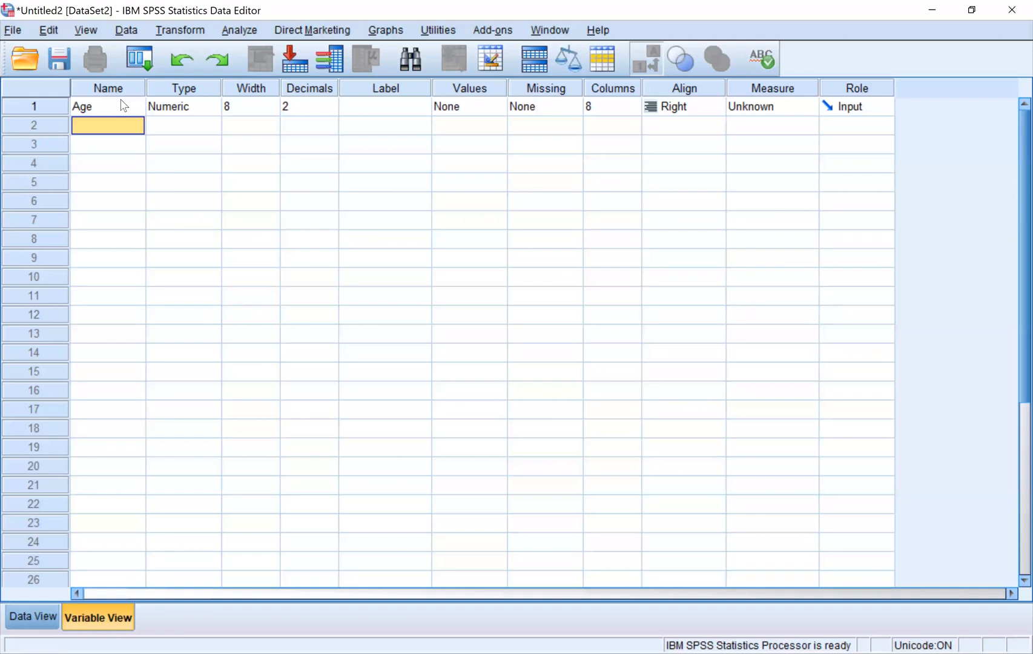
# Step: Open the variable type options for Age, view them and close them without changes
pyautogui.click(187, 124)
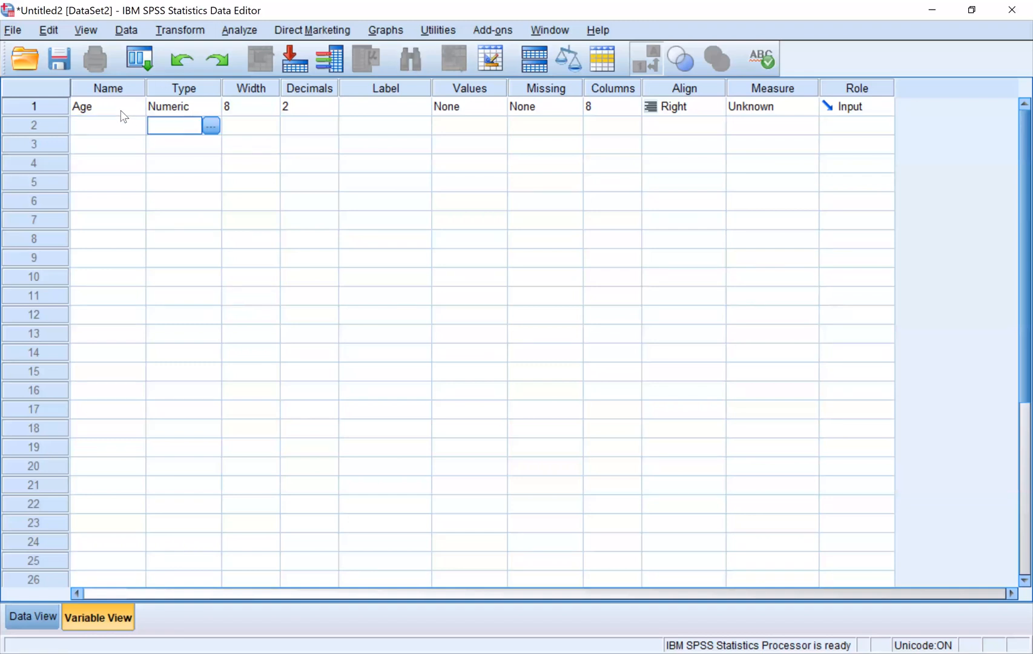
pyautogui.click(121, 110)
pyautogui.click(206, 112)
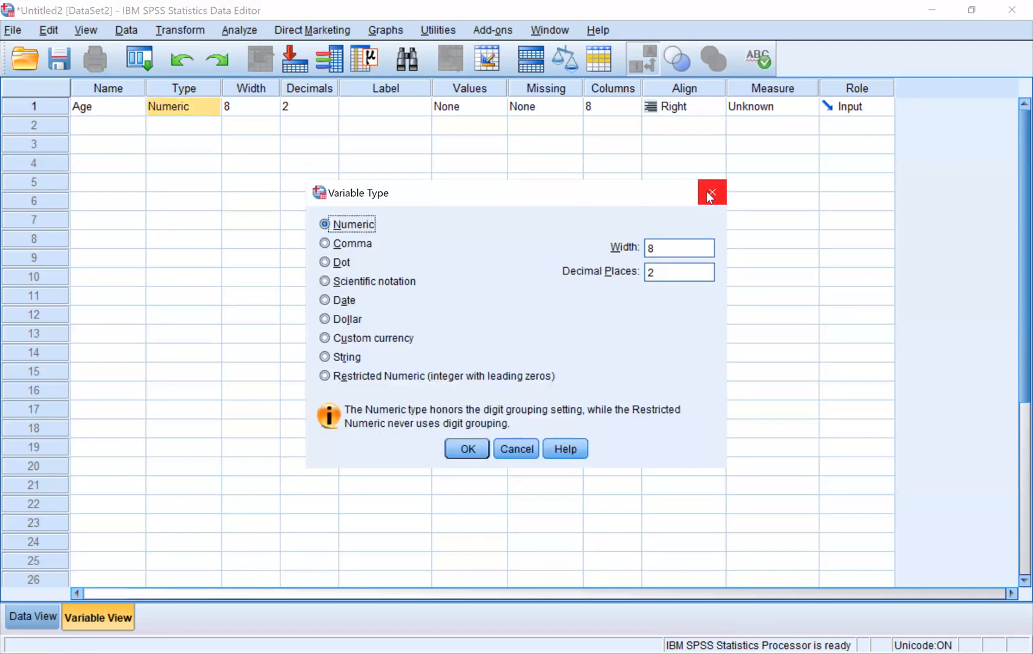
pyautogui.click(710, 193)
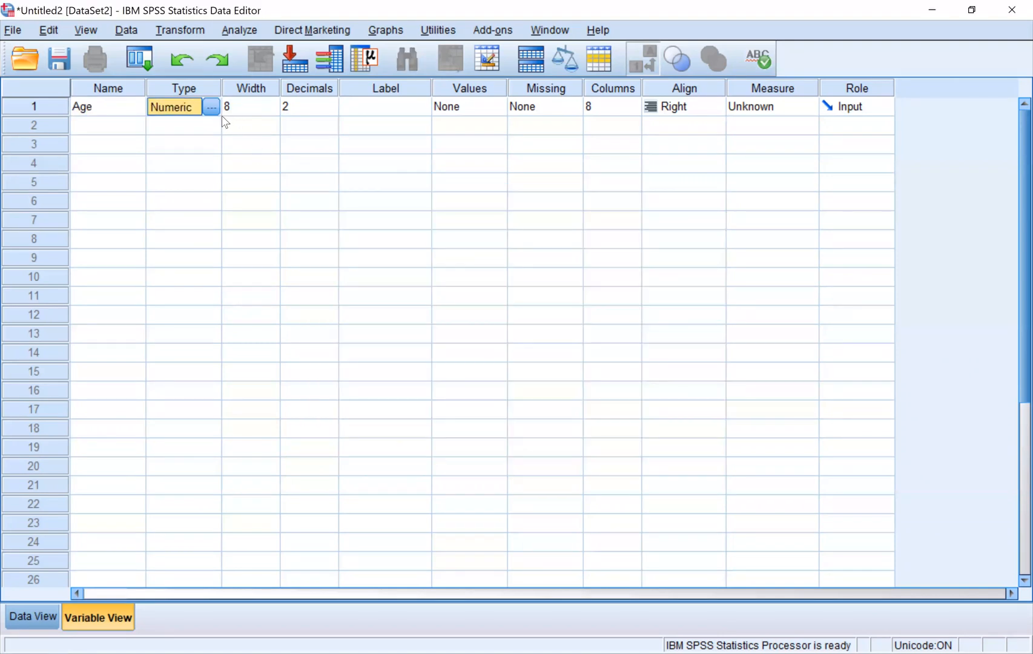
# Step: Set the Age variable's width to 3 and its decimals to 0
pyautogui.click(246, 117)
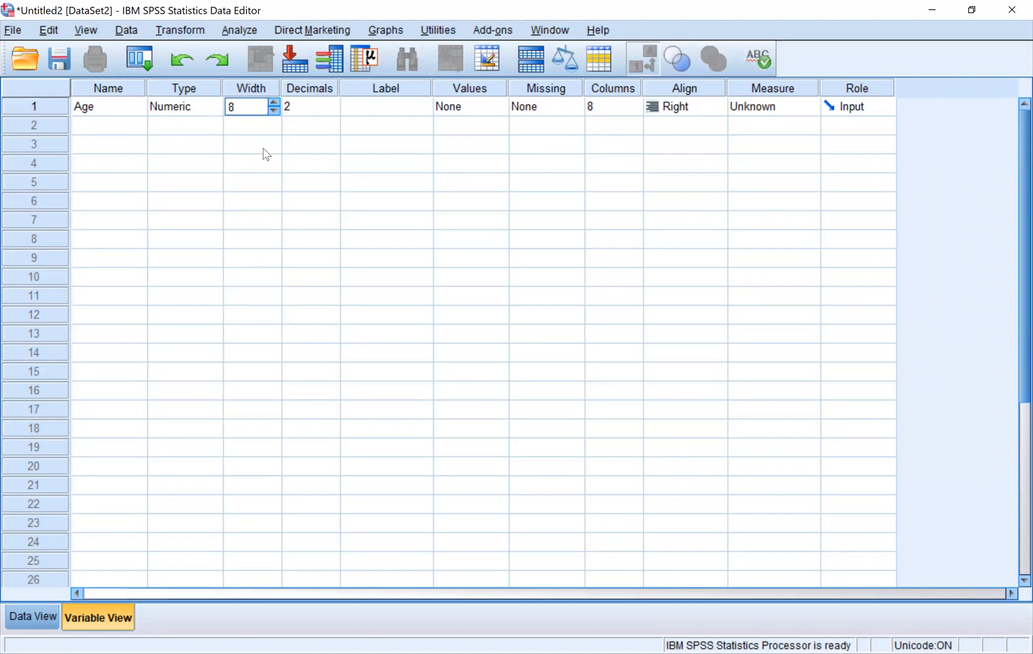
pyautogui.click(246, 109)
pyautogui.press('Delete')
pyautogui.write('3')
pyautogui.press('Tab')
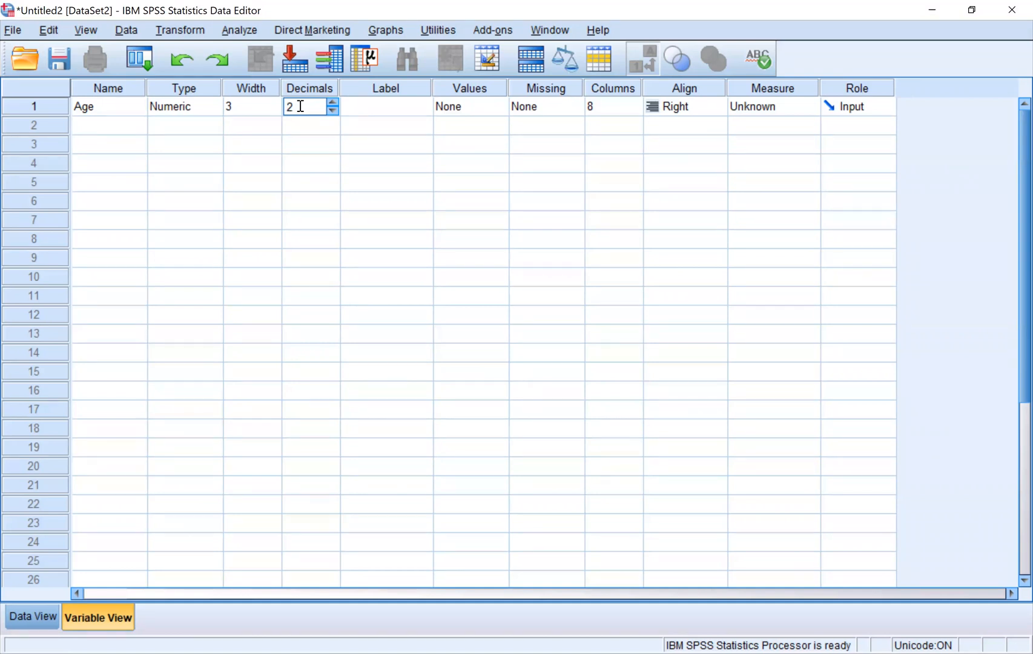
pyautogui.press('Delete')
pyautogui.press('Tab')
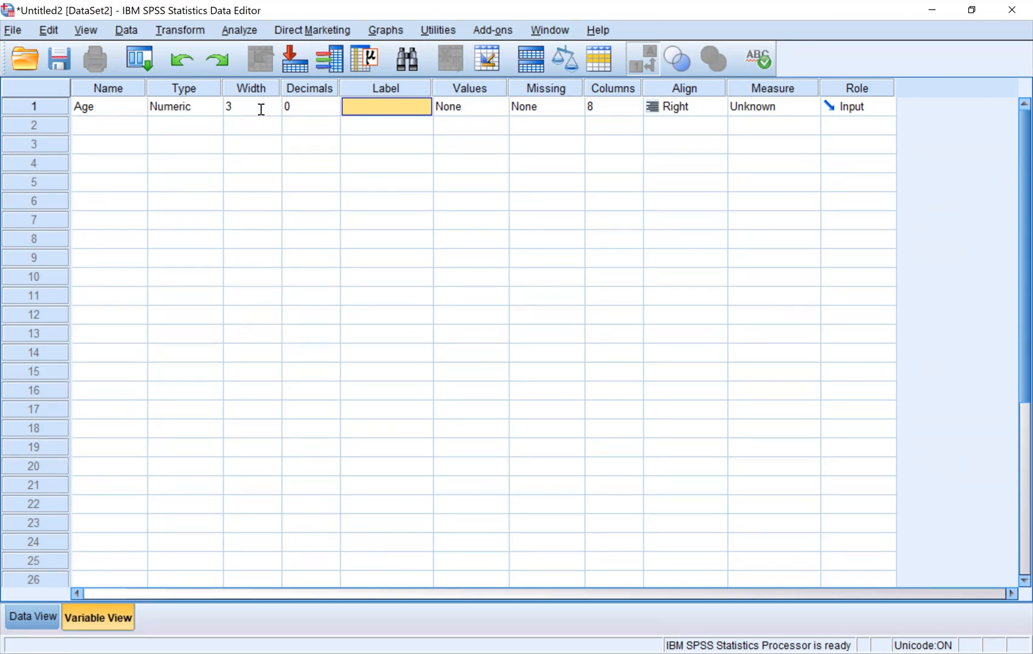
# Step: Set the Age variable's width to 2
pyautogui.click(261, 109)
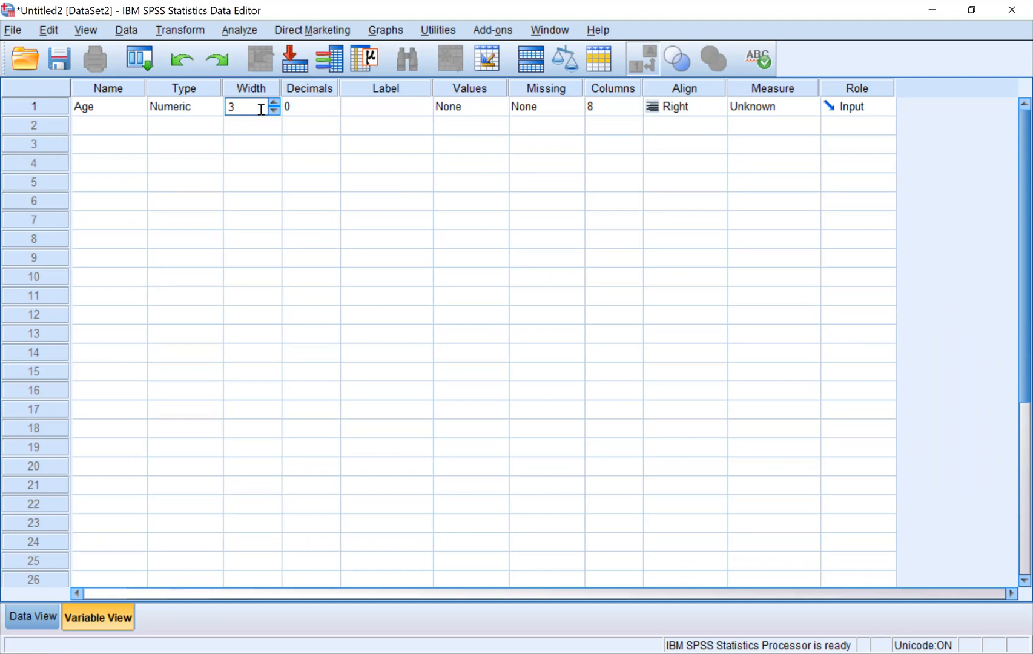
pyautogui.press('BackSpace')
pyautogui.write('2')
pyautogui.press('Tab')
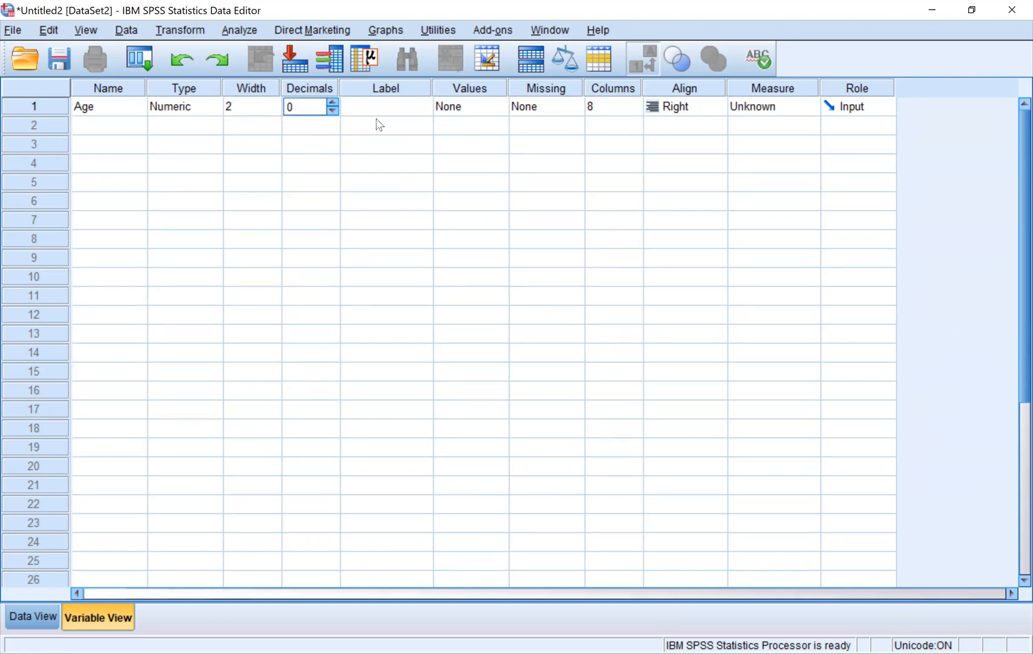
# Step: Enter "Age of the particiapnt ()" as the label of the Age variable
pyautogui.click(395, 111)
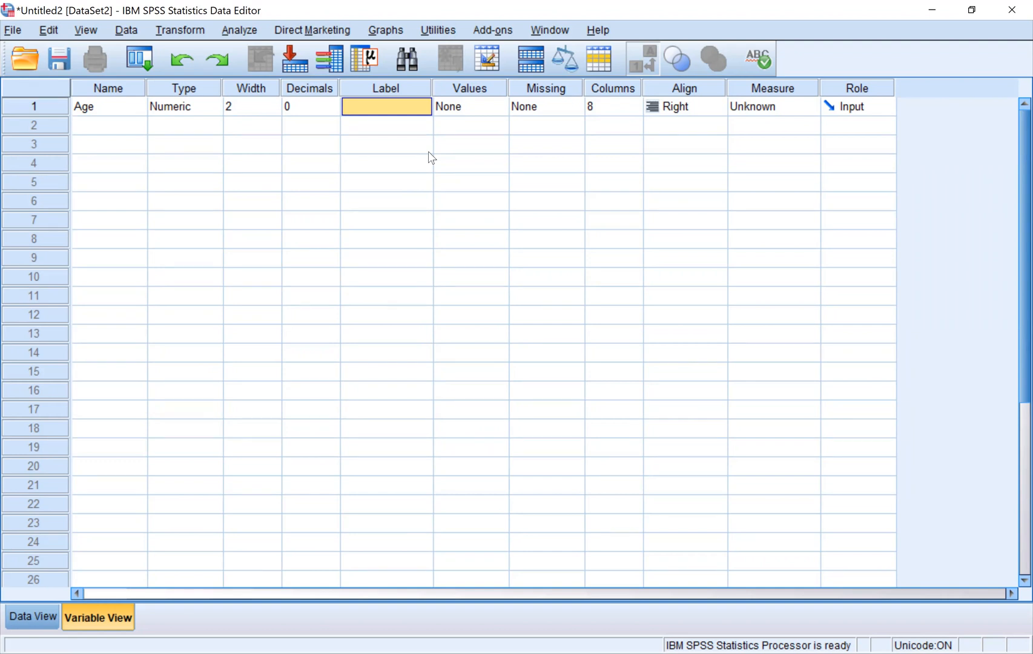
pyautogui.write('Age')
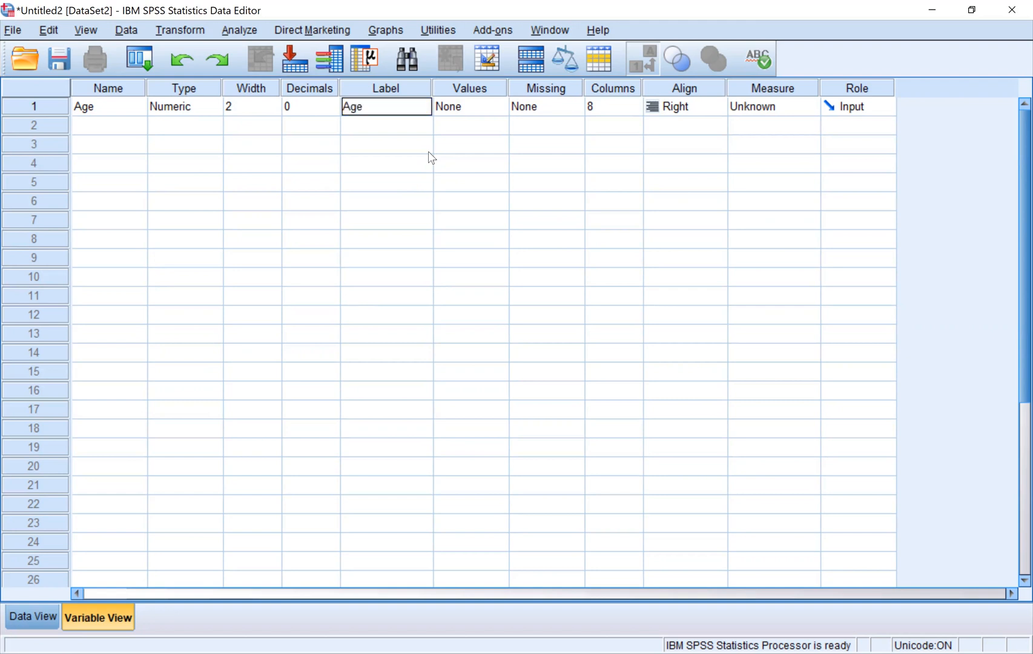
pyautogui.write(' of the particiapnt')
pyautogui.press('BackSpace')
pyautogui.write('()')
pyautogui.press('Left')
pyautogui.write('in compl')
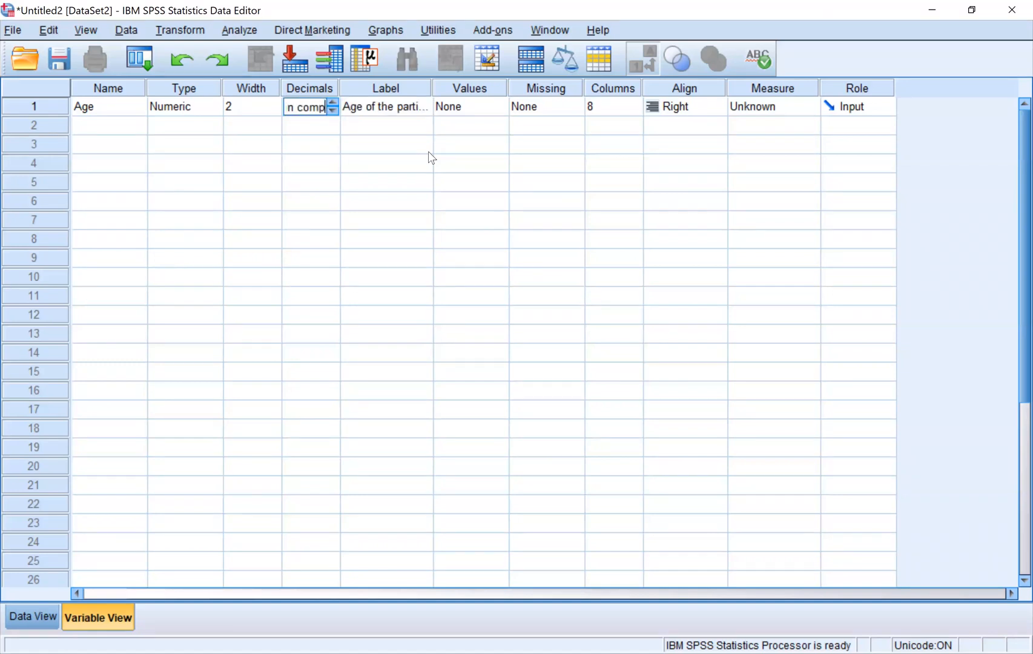
pyautogui.press('Right')
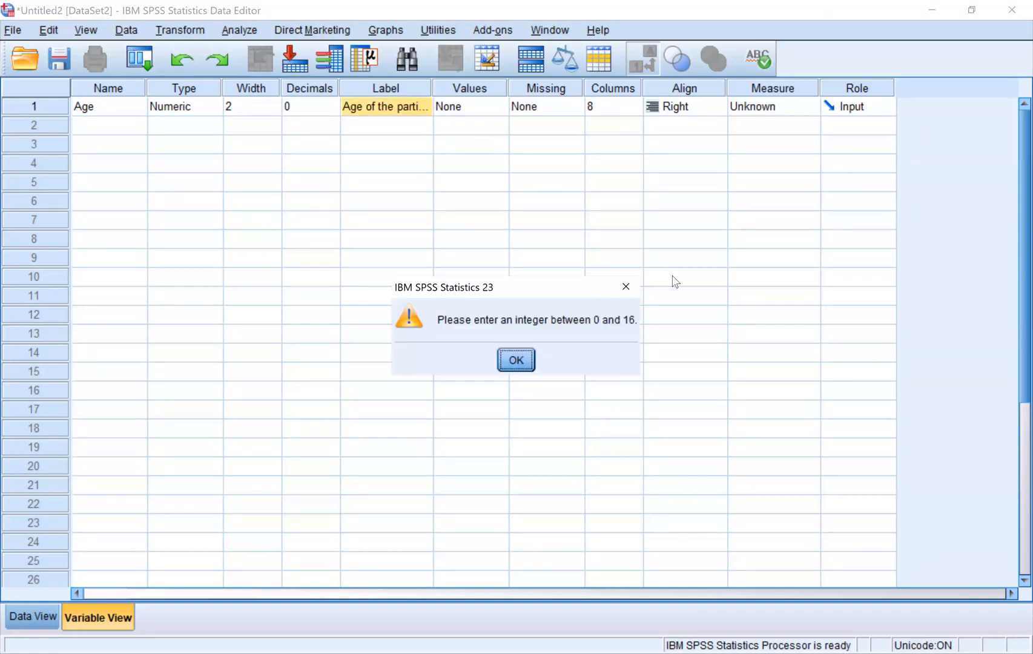
pyautogui.press('Return')
# Step: Widen the Label column and complete the Age variable's label with "in complete years" inside the parentheses
pyautogui.click(419, 109)
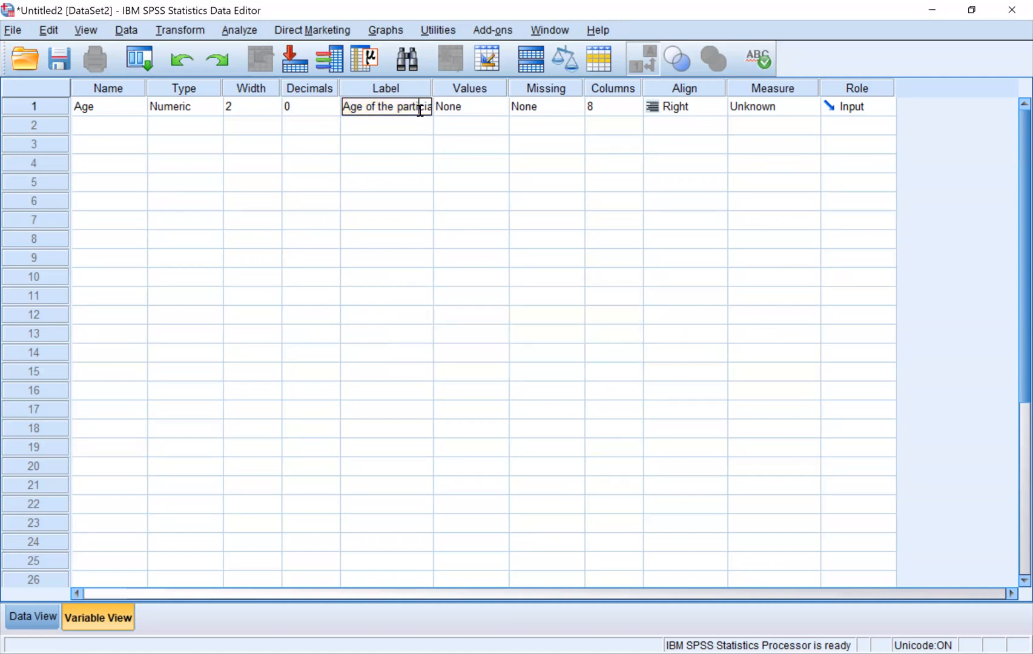
pyautogui.moveTo(432, 88); pyautogui.dragTo(525, 82)
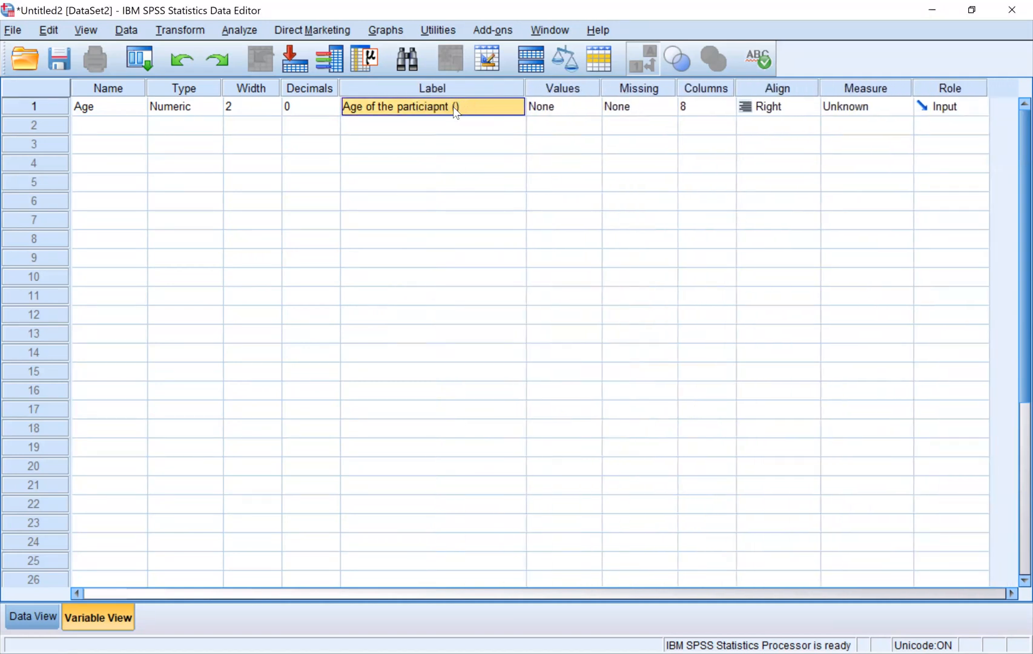
pyautogui.click(455, 109)
pyautogui.write('(in complete yea')
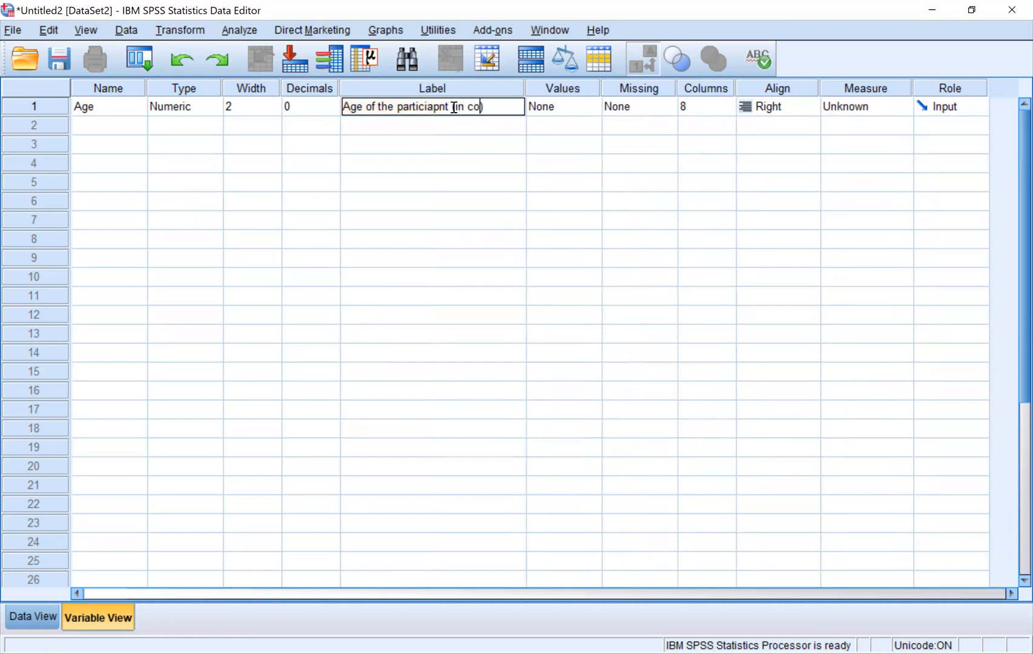
pyautogui.write('rs)')
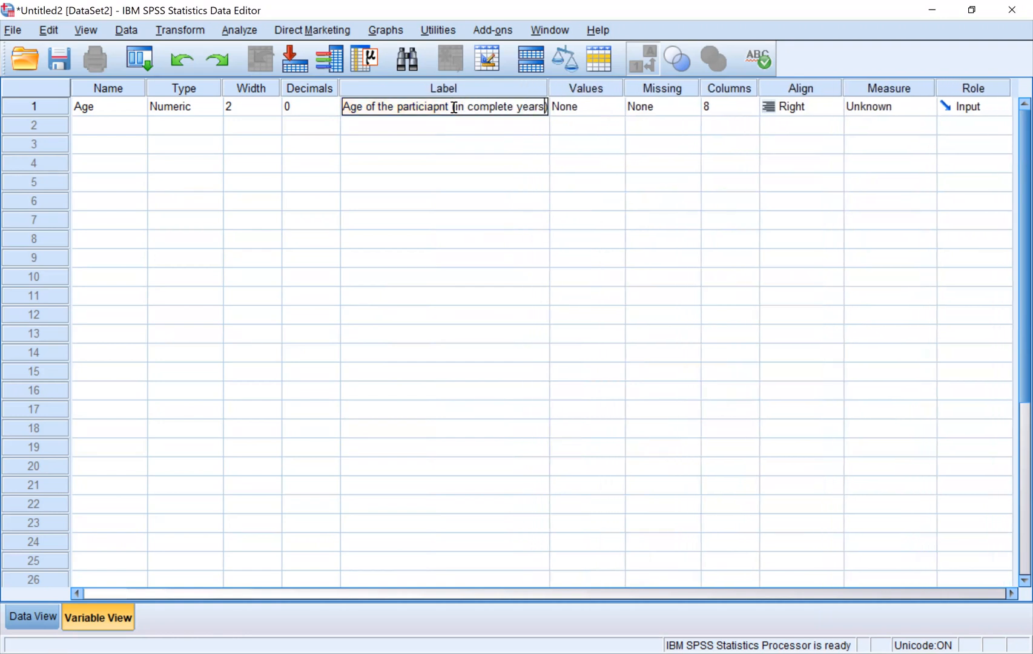
pyautogui.press('Return')
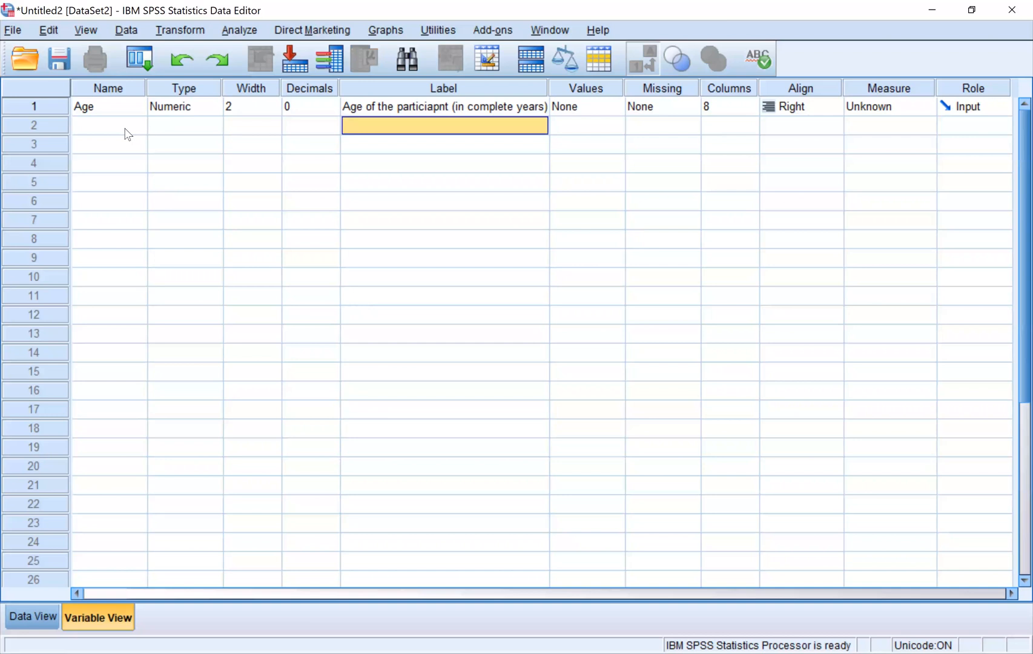
# Step: Add a second variable named DM below Age
pyautogui.click(112, 91)
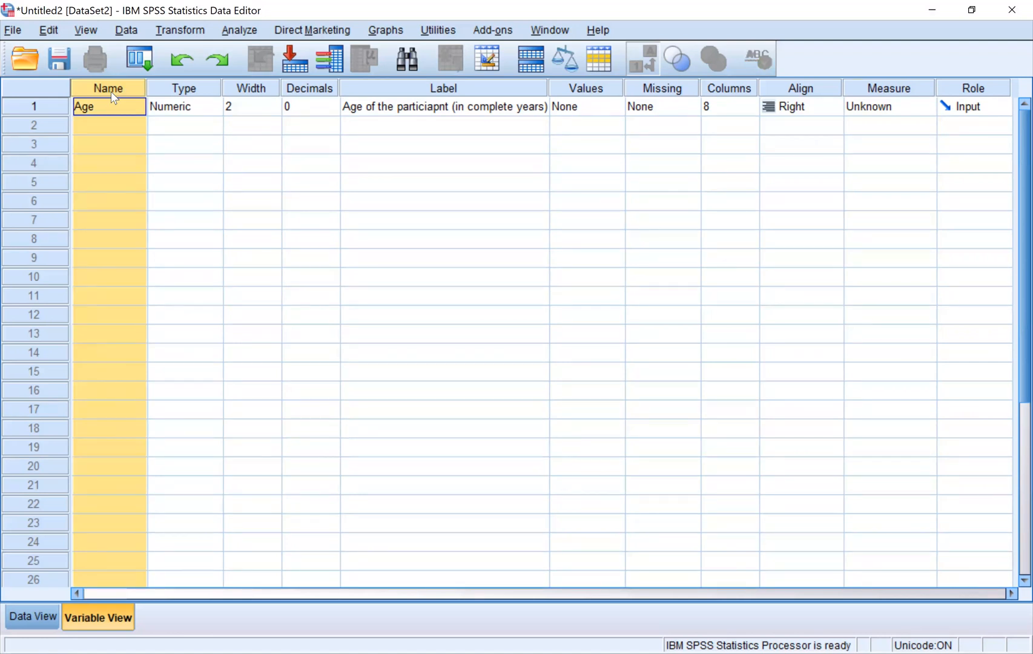
pyautogui.click(104, 129)
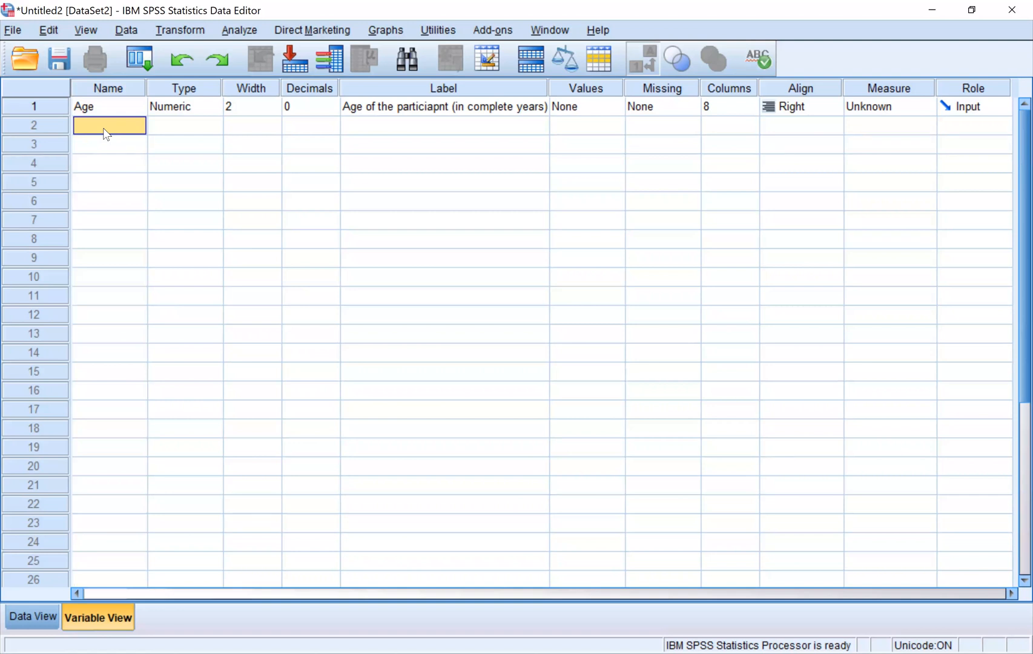
pyautogui.write('DM')
pyautogui.press('Return')
pyautogui.click(119, 130)
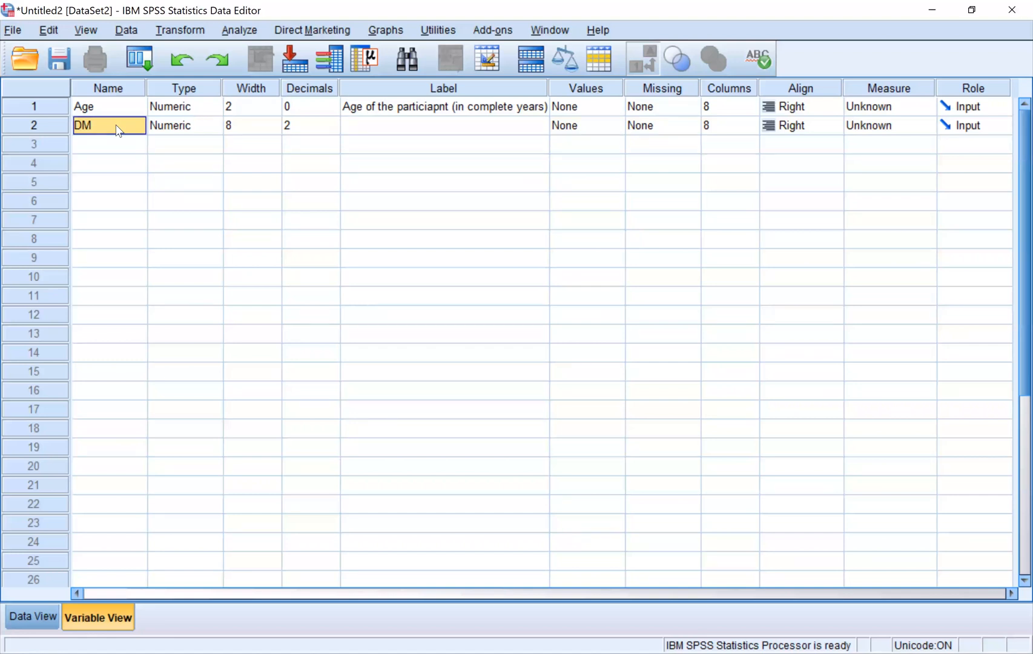
# Step: Label the DM variable "Type II Diabetes Mellitus"
pyautogui.click(403, 127)
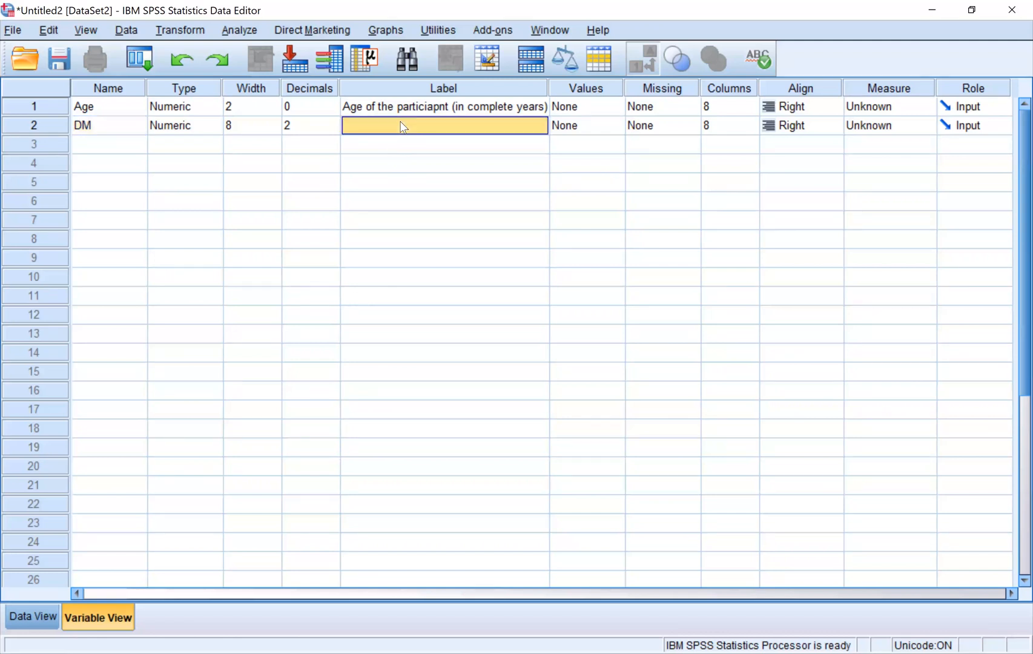
pyautogui.write('Type')
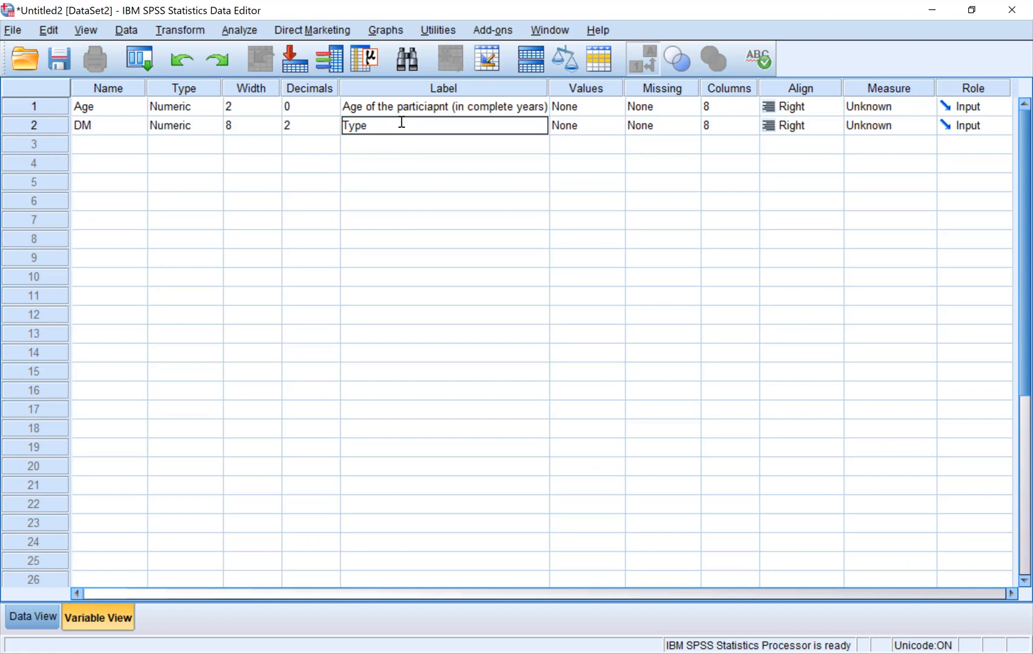
pyautogui.write(' II Diabetes Mellitus')
pyautogui.press('Return')
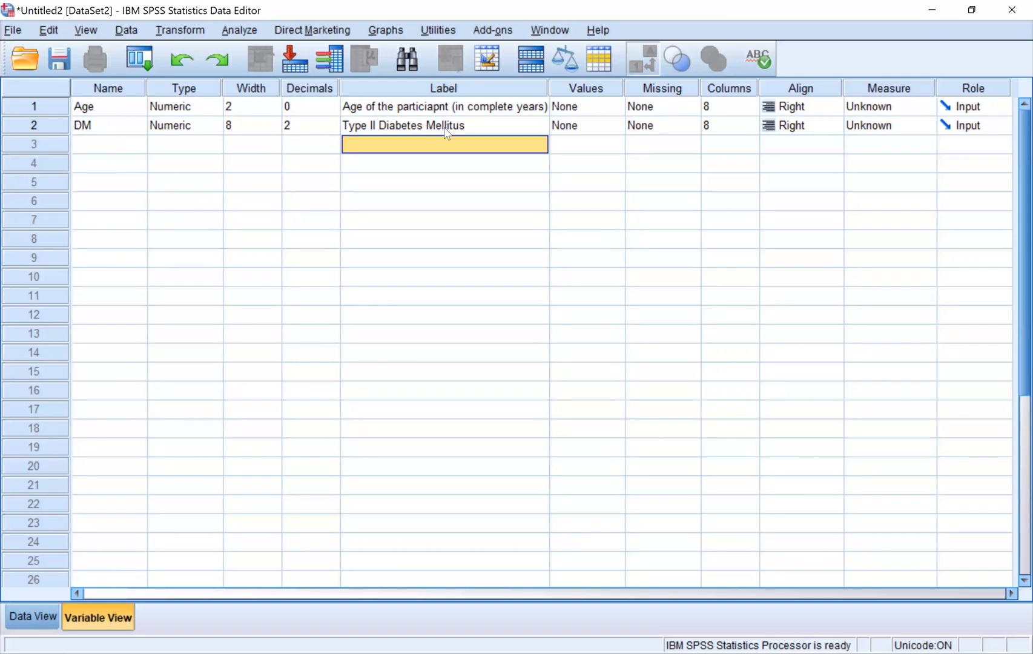
# Step: Delete the whole DM variable in row 2
pyautogui.click(47, 126)
pyautogui.press('BackSpace')
pyautogui.write('DM')
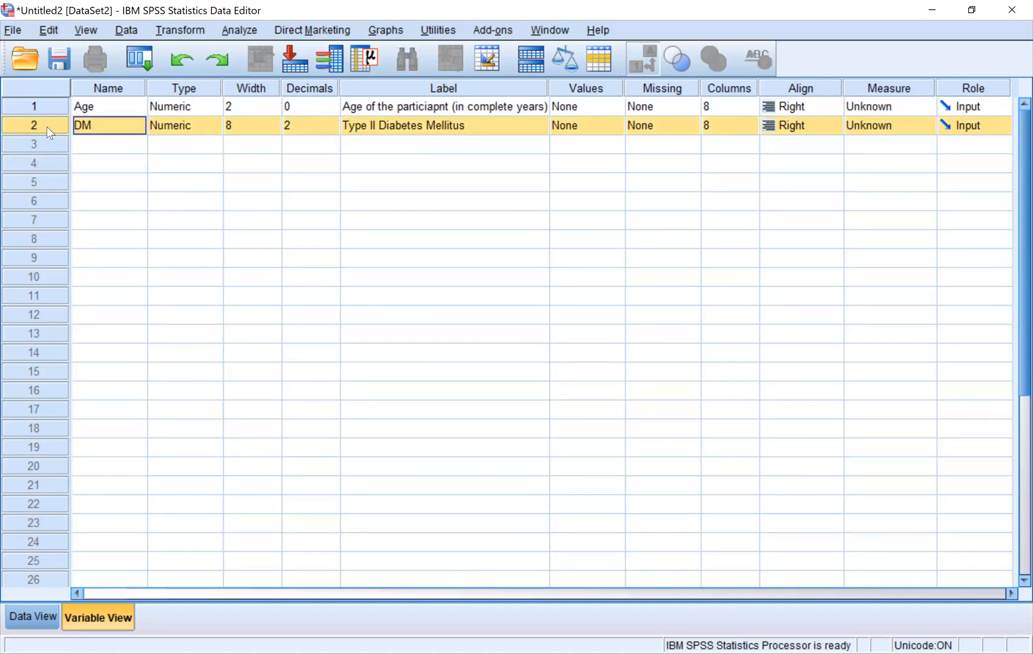
pyautogui.rightClick(46, 126)
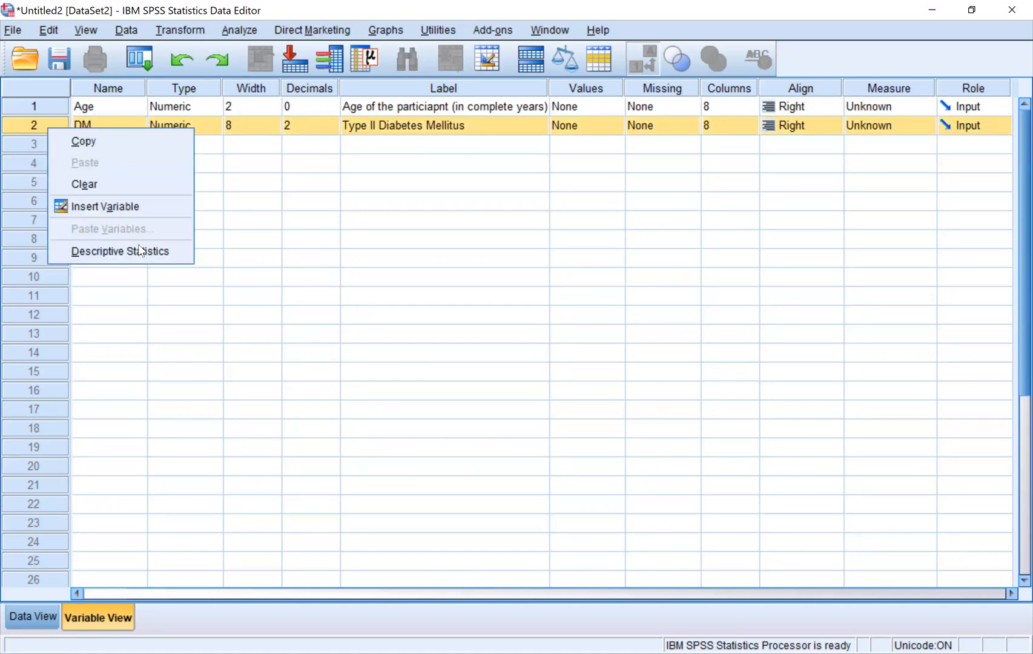
pyautogui.click(91, 183)
# Step: Look through the Age variable's name, type, decimals and label, and view its value labels
pyautogui.click(100, 104)
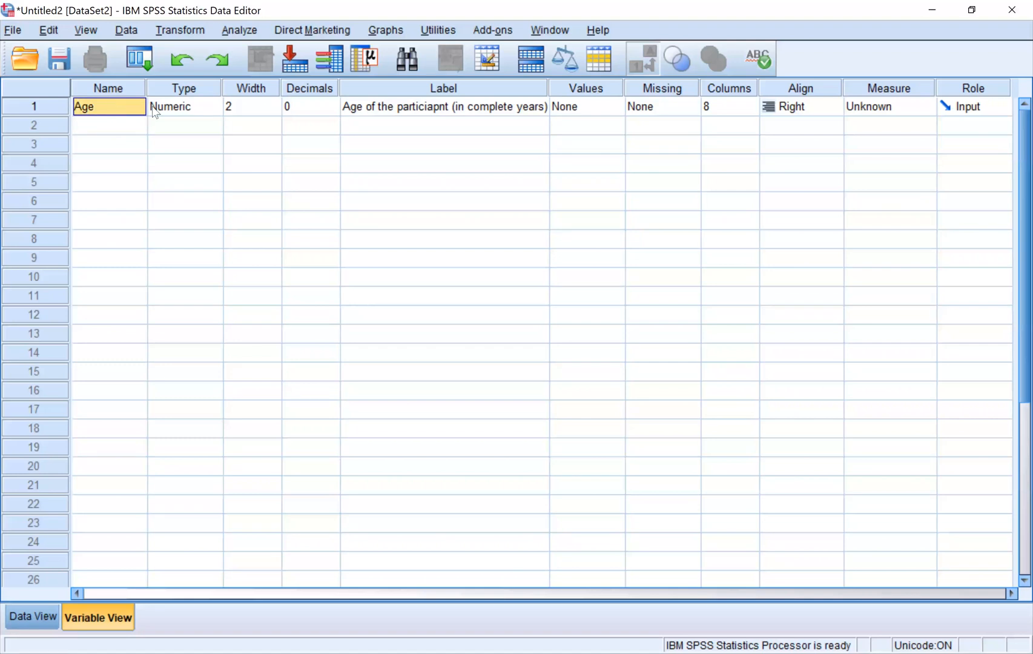
pyautogui.click(202, 112)
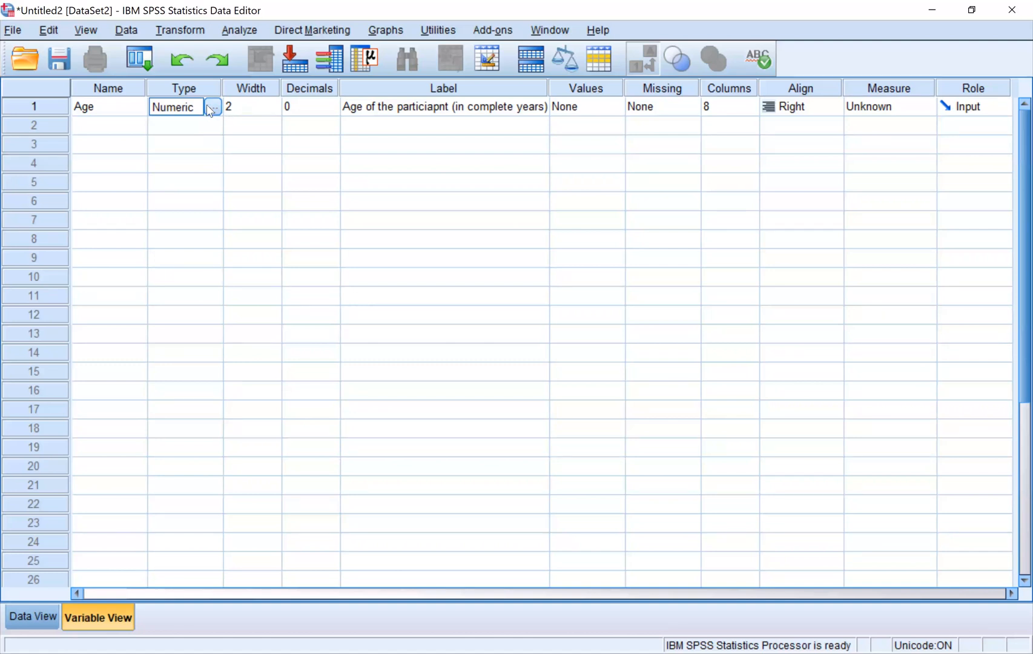
pyautogui.click(308, 102)
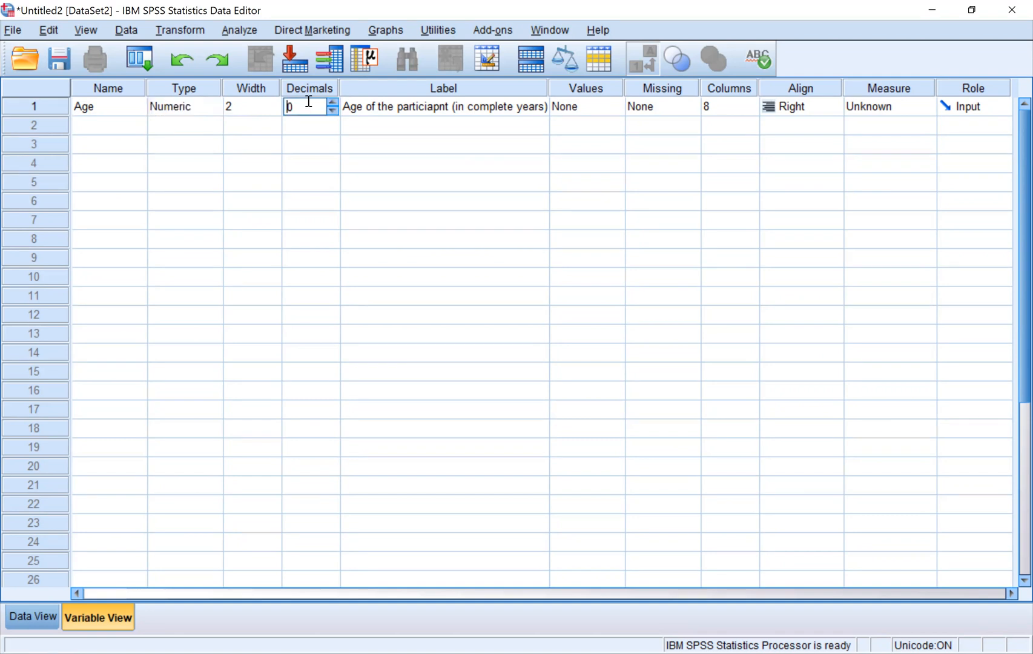
pyautogui.click(390, 104)
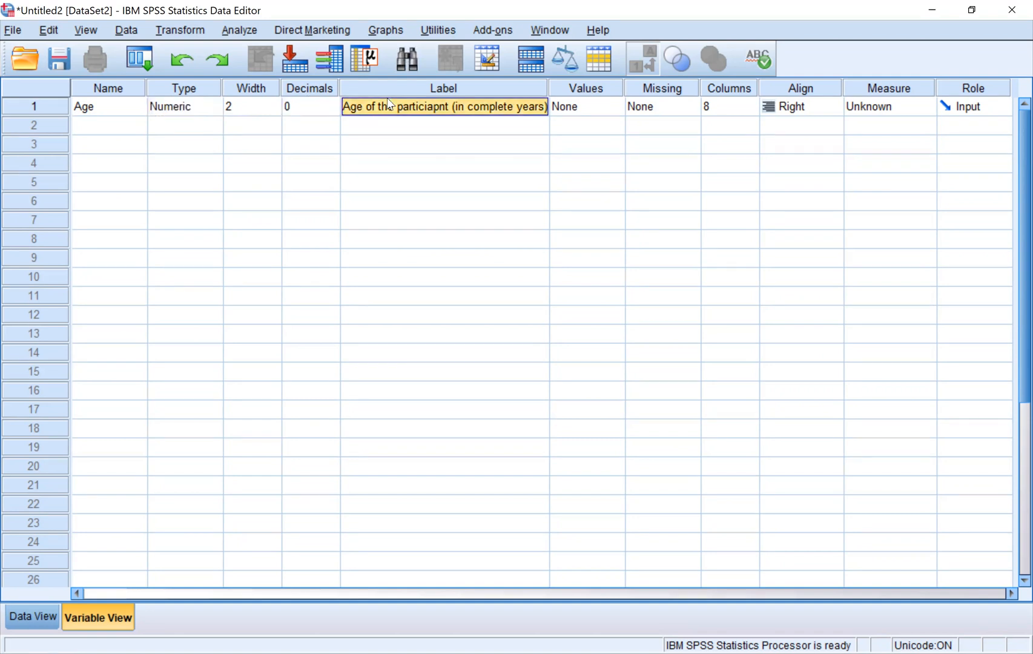
pyautogui.click(612, 106)
pyautogui.click(616, 106)
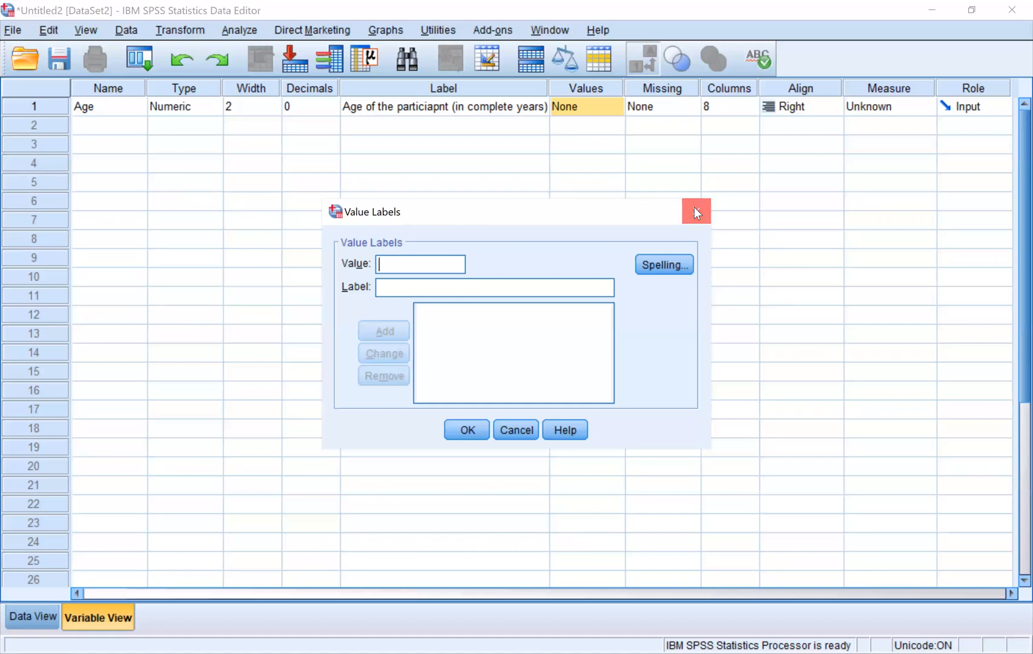
pyautogui.click(696, 211)
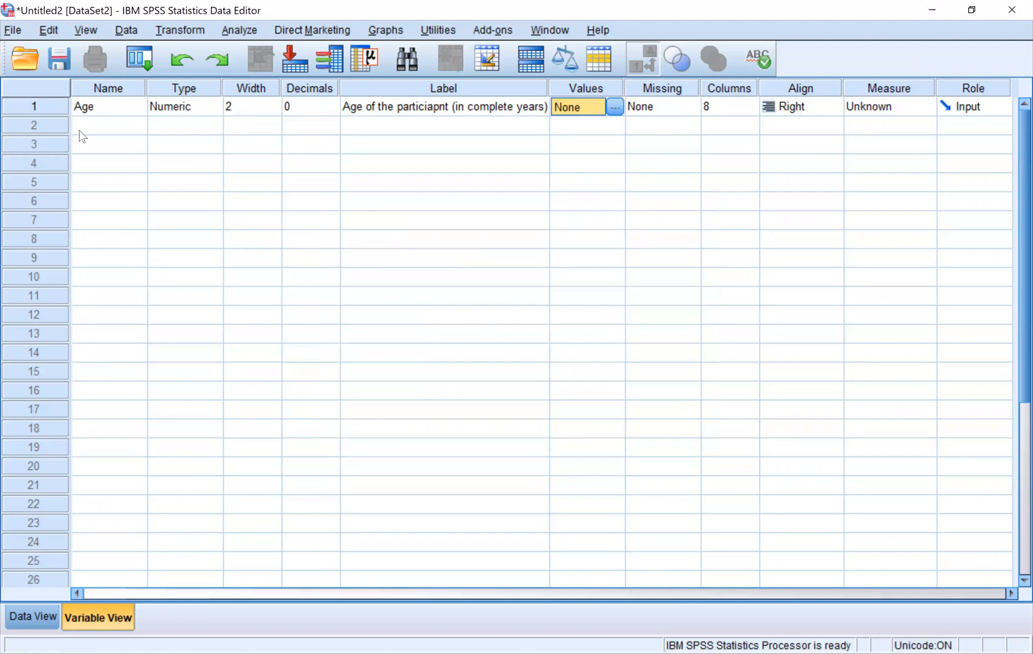
# Step: Add a second variable named Sex below Age
pyautogui.click(112, 130)
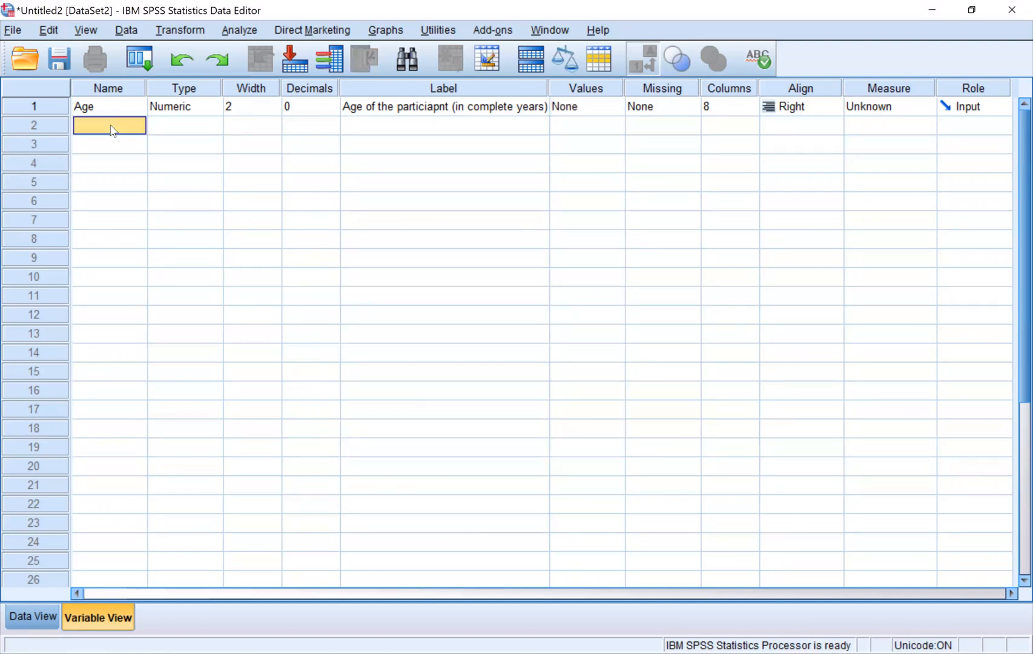
pyautogui.write('SEx')
pyautogui.press('Return')
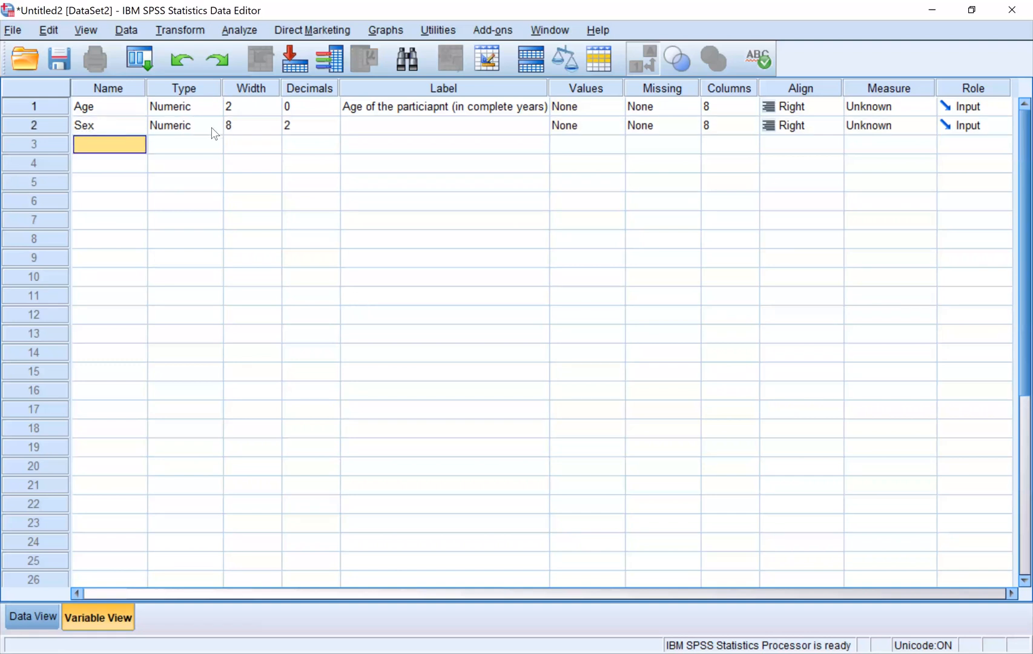
# Step: Examine the Sex variable's available type options, width and decimals
pyautogui.click(212, 130)
pyautogui.click(211, 125)
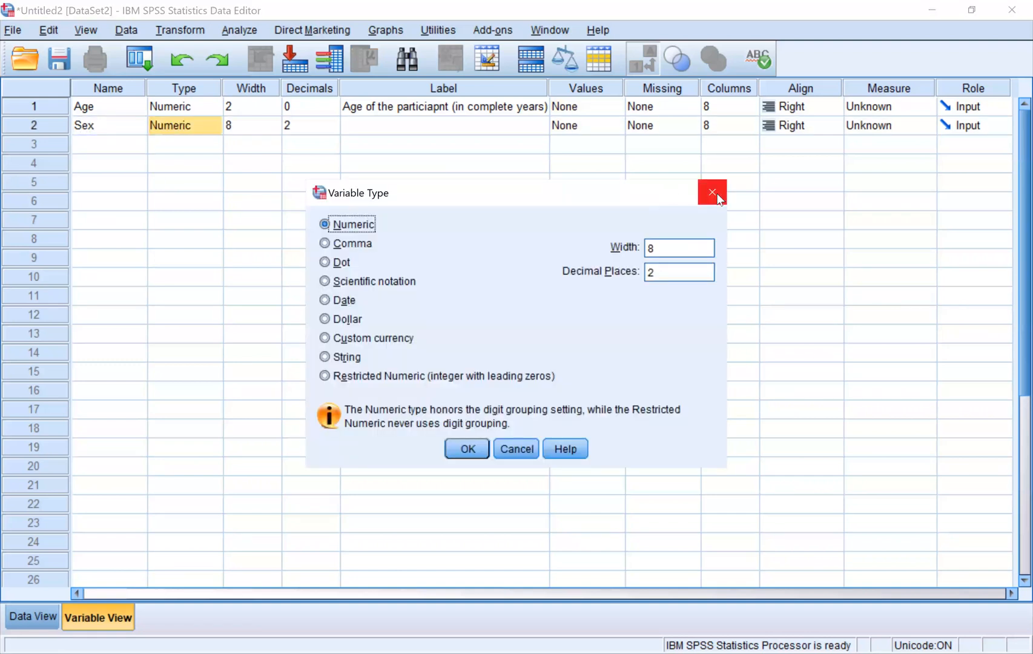
pyautogui.click(718, 199)
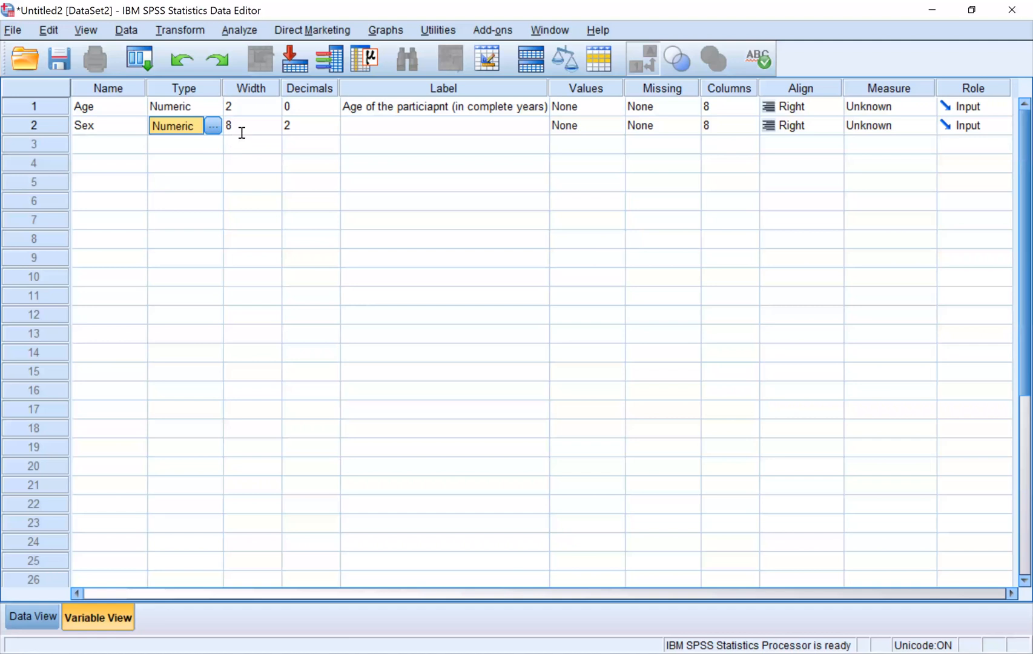
pyautogui.click(242, 132)
pyautogui.click(286, 130)
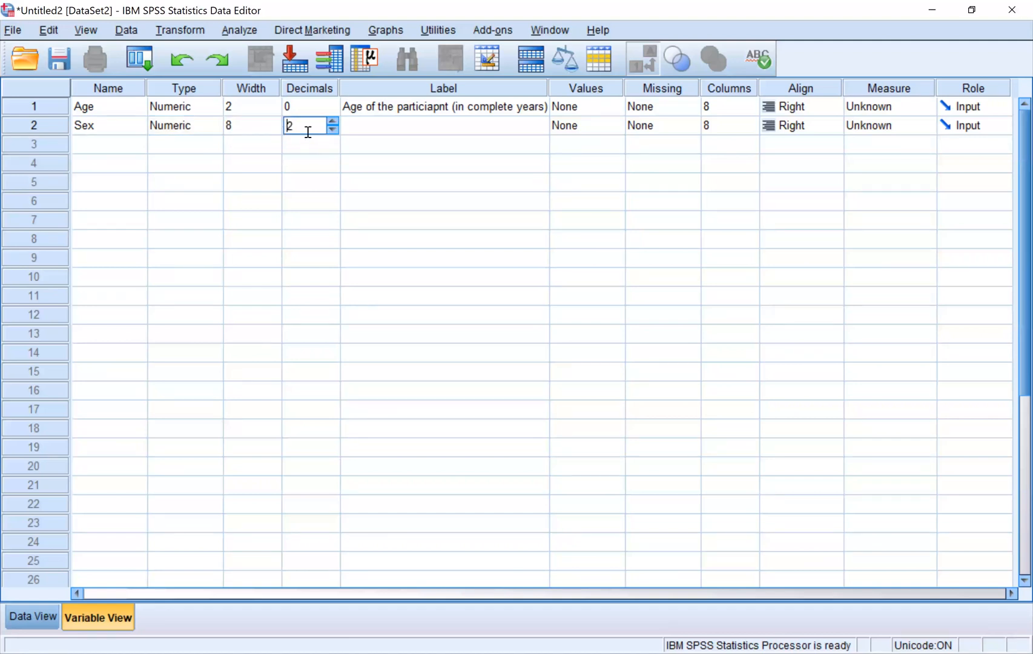
pyautogui.click(203, 130)
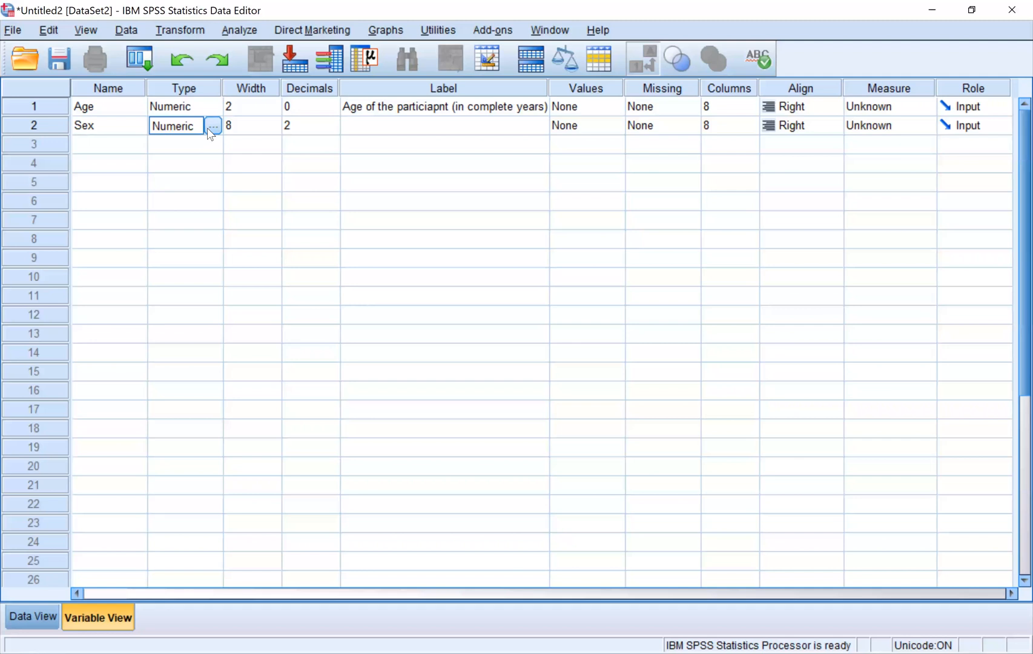
pyautogui.click(213, 126)
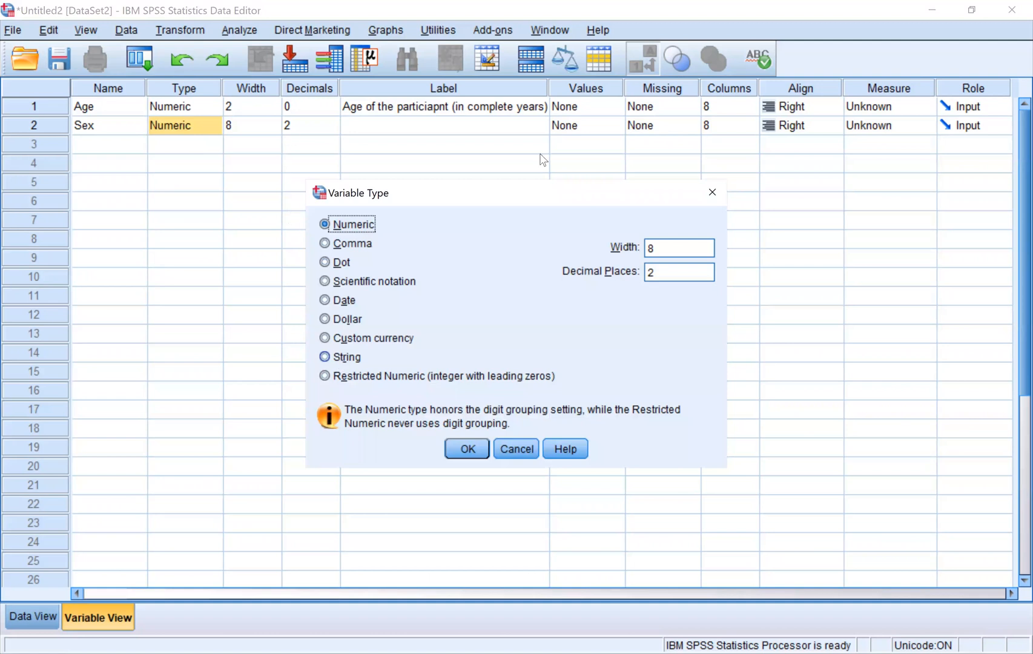
pyautogui.click(712, 193)
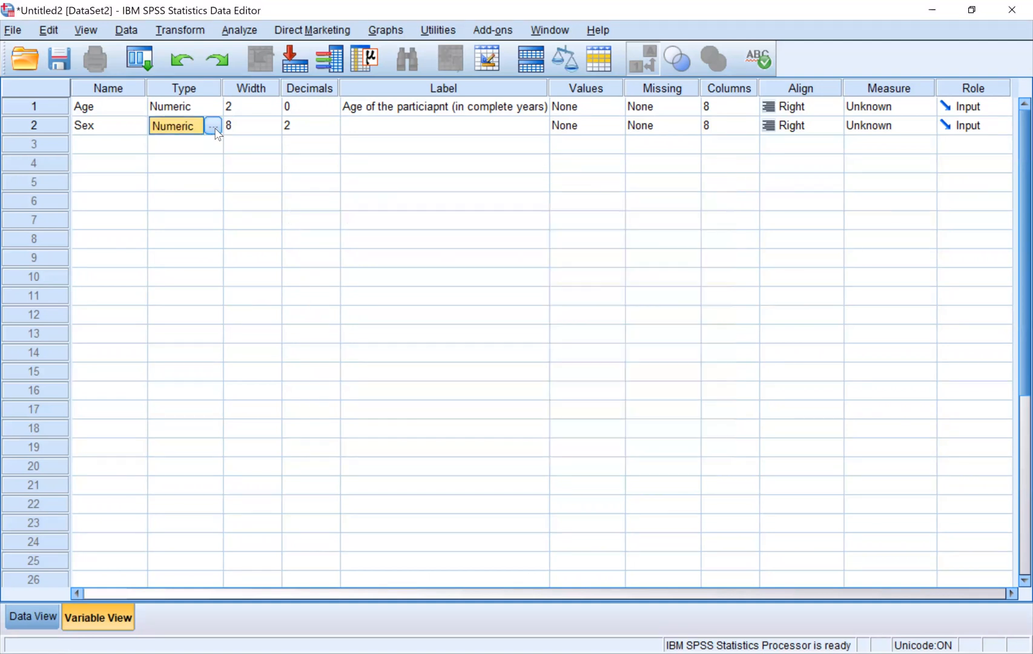
# Step: Change the Sex variable's type to String and set its width to 1
pyautogui.click(213, 126)
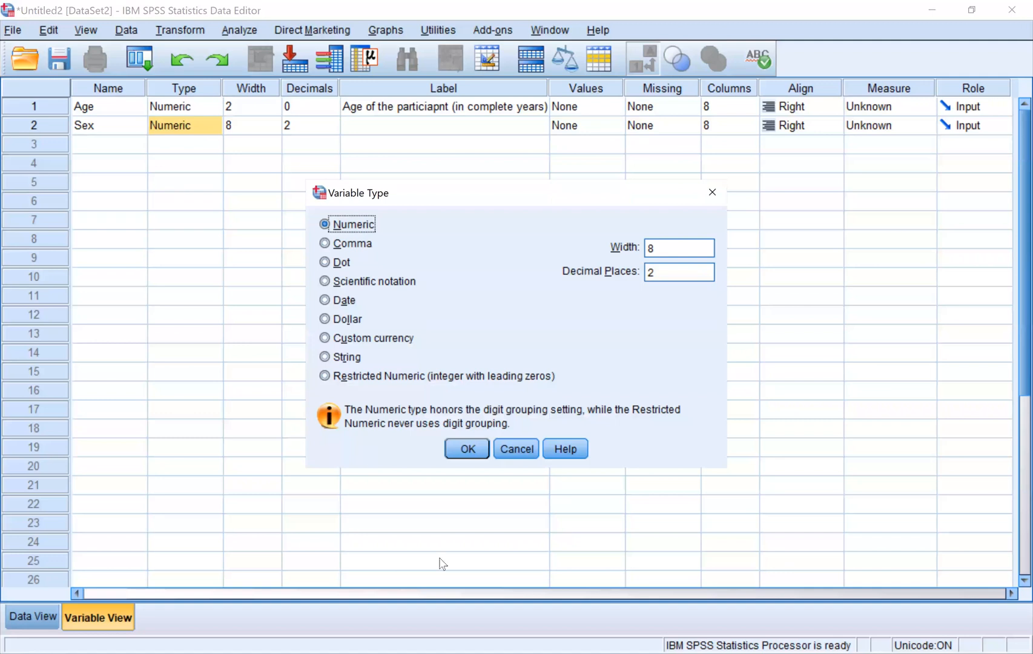
pyautogui.click(342, 357)
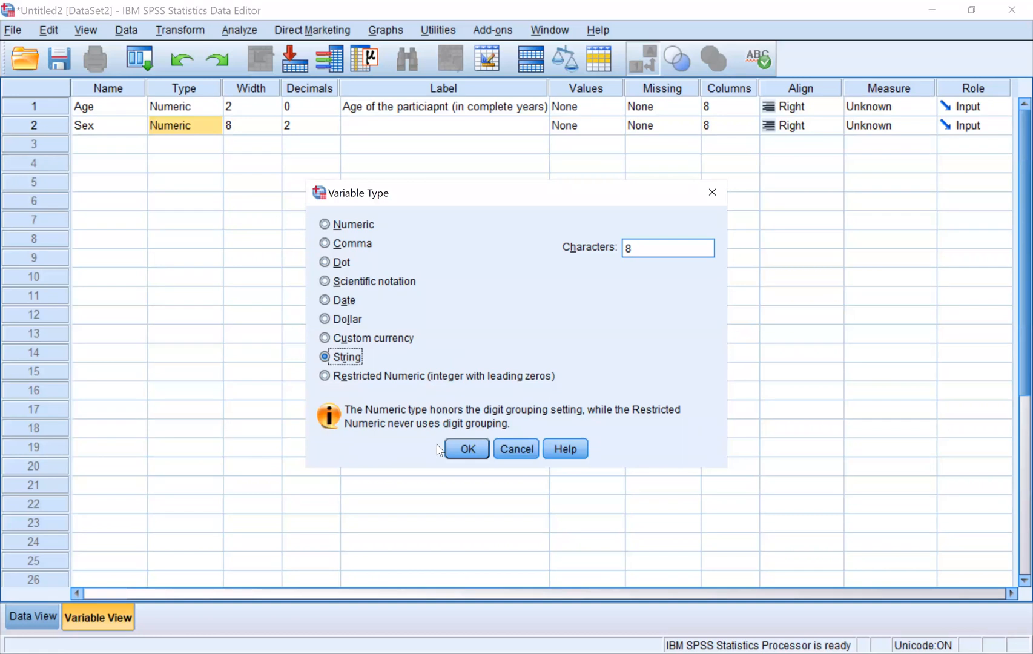
pyautogui.click(461, 449)
pyautogui.click(263, 124)
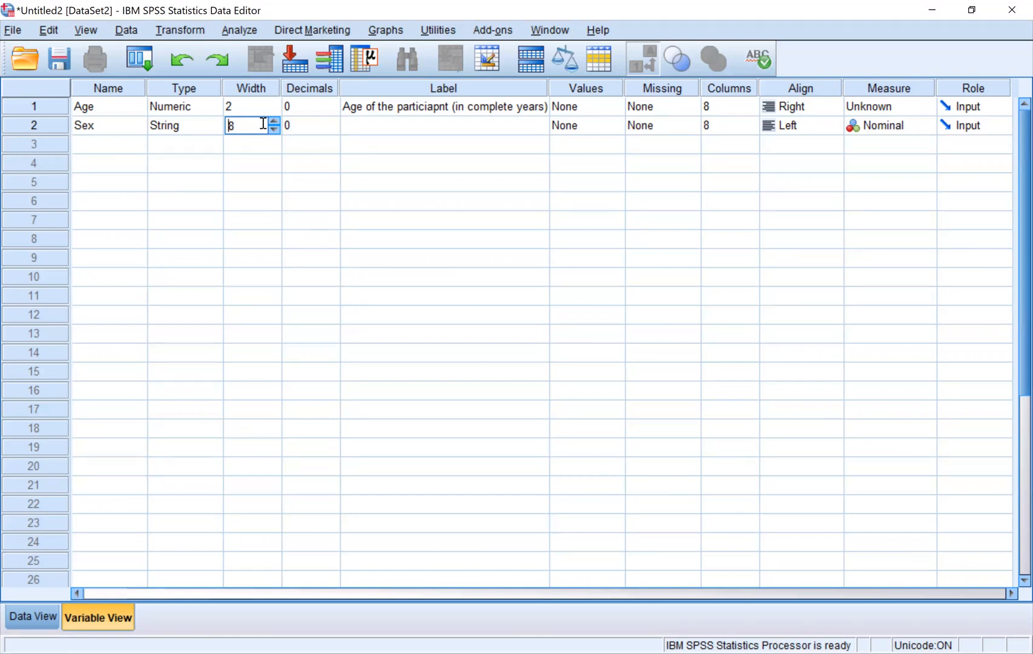
pyautogui.press('Delete')
pyautogui.write('1')
pyautogui.press('Tab')
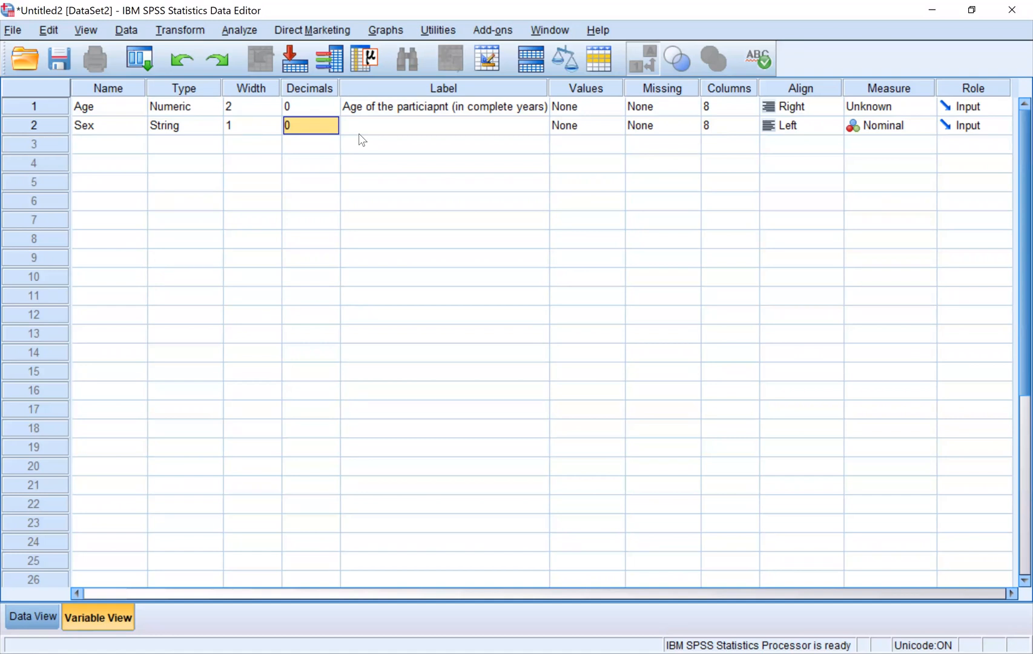
# Step: Label the Sex variable "Sex of the participant"
pyautogui.click(476, 132)
pyautogui.write('Sex of th')
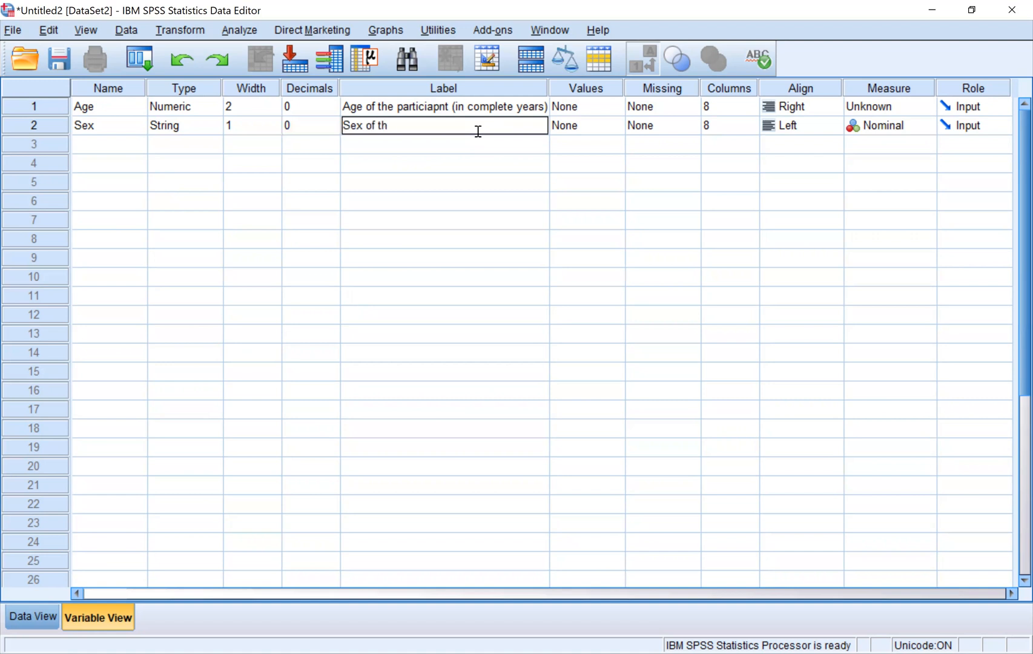
pyautogui.write('e participant')
# Step: Add a value label for the Sex variable that codes 0 as "Female"
pyautogui.click(615, 129)
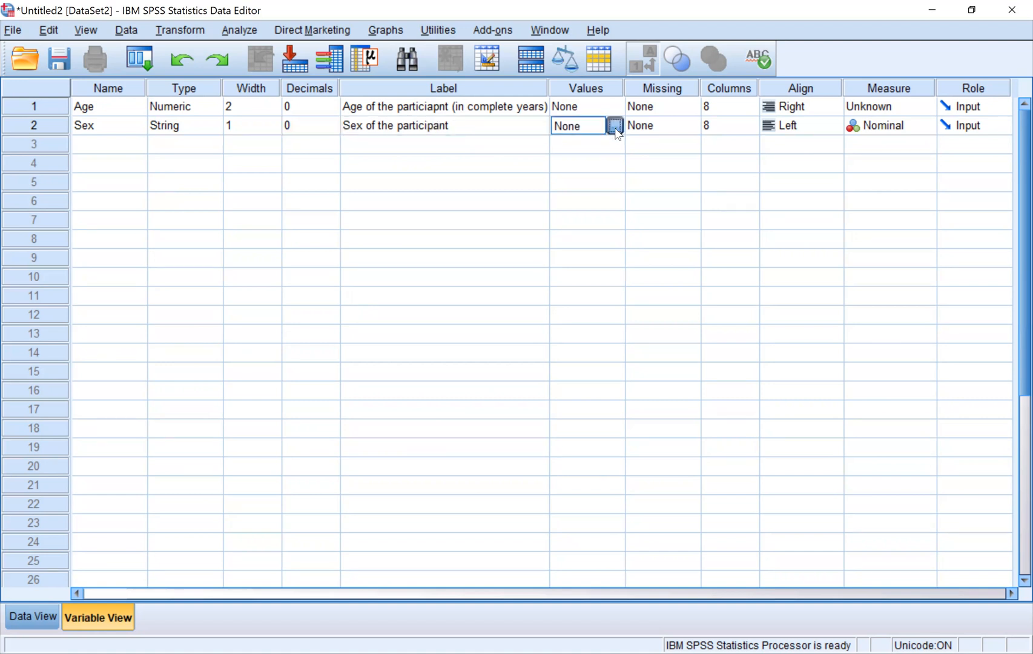
pyautogui.click(614, 126)
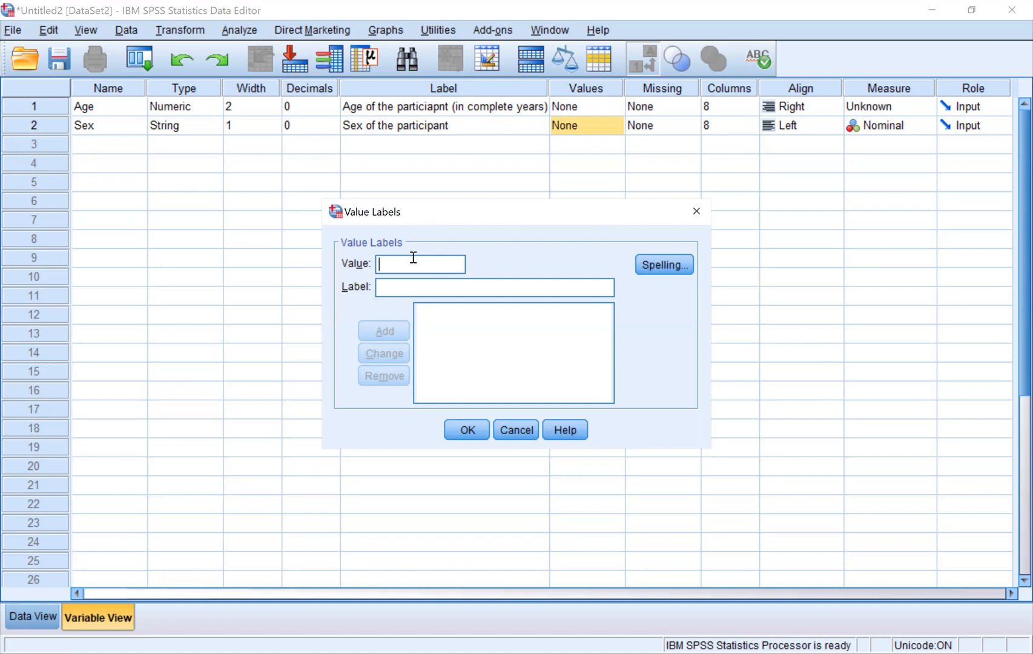
pyautogui.write('0')
pyautogui.press('Tab')
pyautogui.write('FEMA')
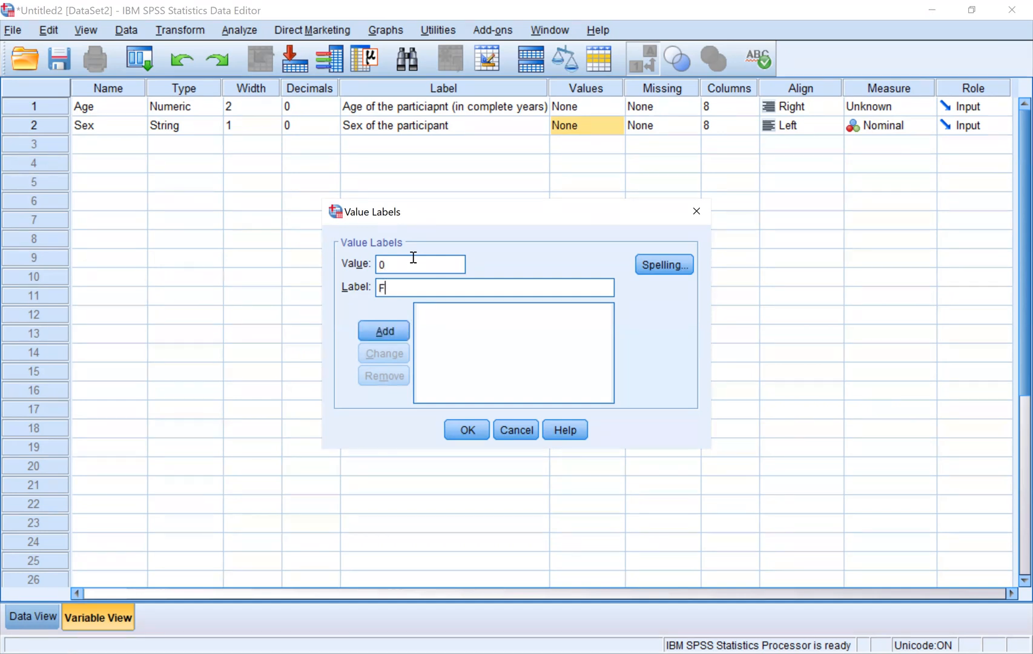
pyautogui.press('BackSpace')
pyautogui.press('BackSpace')
pyautogui.write('LAE')
pyautogui.press('BackSpace')
pyautogui.press('BackSpace')
pyautogui.press('BackSpace')
pyautogui.press('BackSpace')
pyautogui.press('BackSpace')
pyautogui.write('emale')
pyautogui.press('Return')
# Step: Add the value label 1 = "Male" for Sex and apply the value labels
pyautogui.write('1')
pyautogui.press('Tab')
pyautogui.write('MAL')
pyautogui.press('BackSpace')
pyautogui.press('BackSpace')
pyautogui.write('ale')
pyautogui.press('Return')
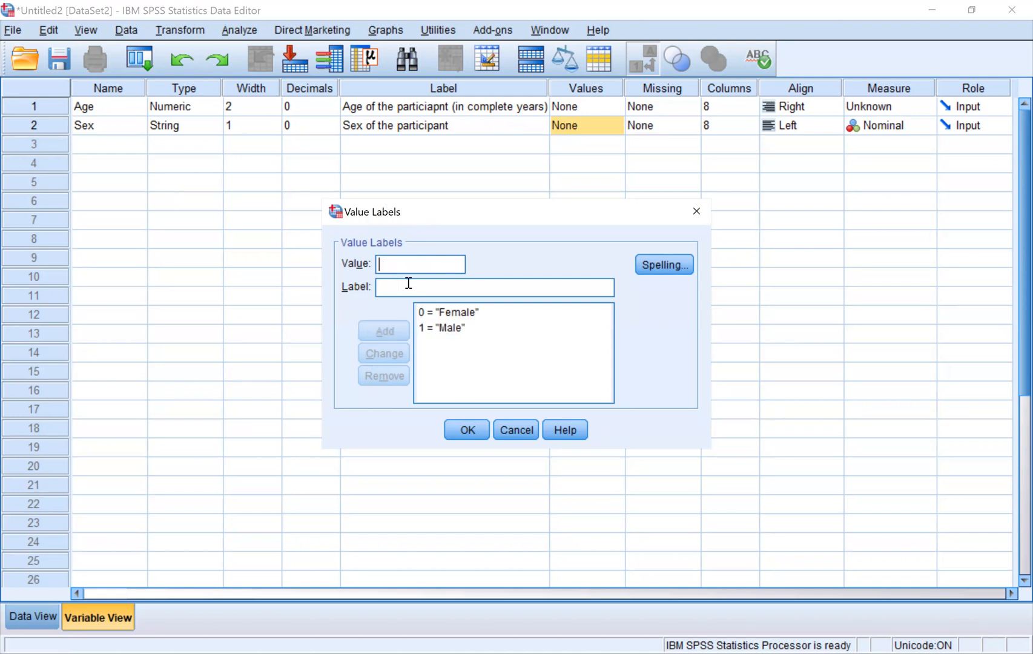
pyautogui.click(476, 435)
# Step: Widen the Values column slightly
pyautogui.click(657, 163)
pyautogui.moveTo(623, 90); pyautogui.dragTo(641, 89)
pyautogui.click(627, 137)
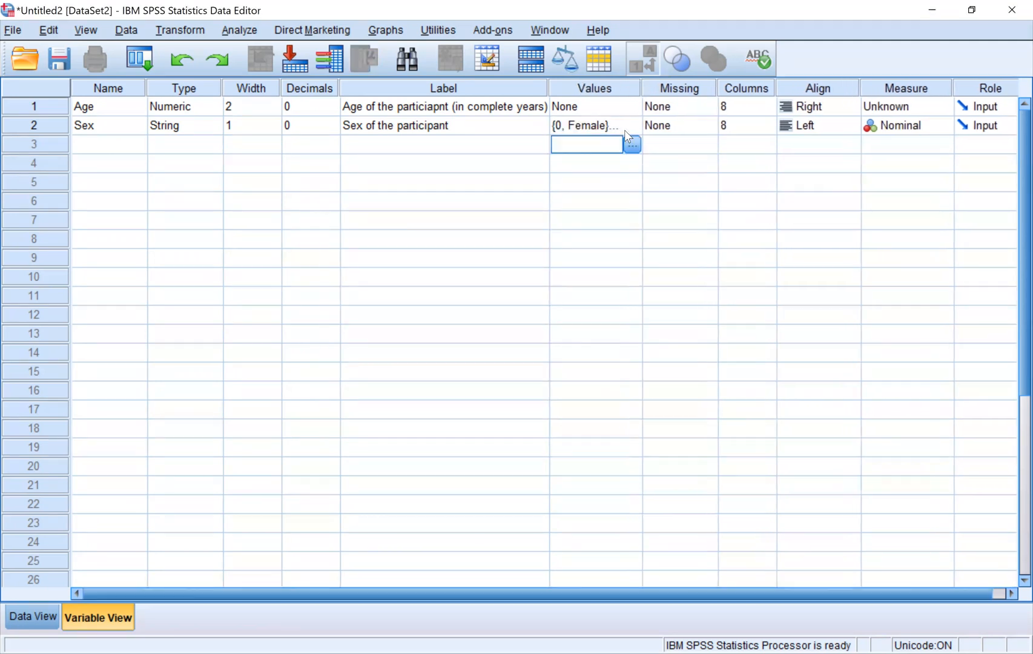
# Step: Review the Sex variable's value labels, checking the entries for codes 0 and 1
pyautogui.click(630, 123)
pyautogui.click(629, 124)
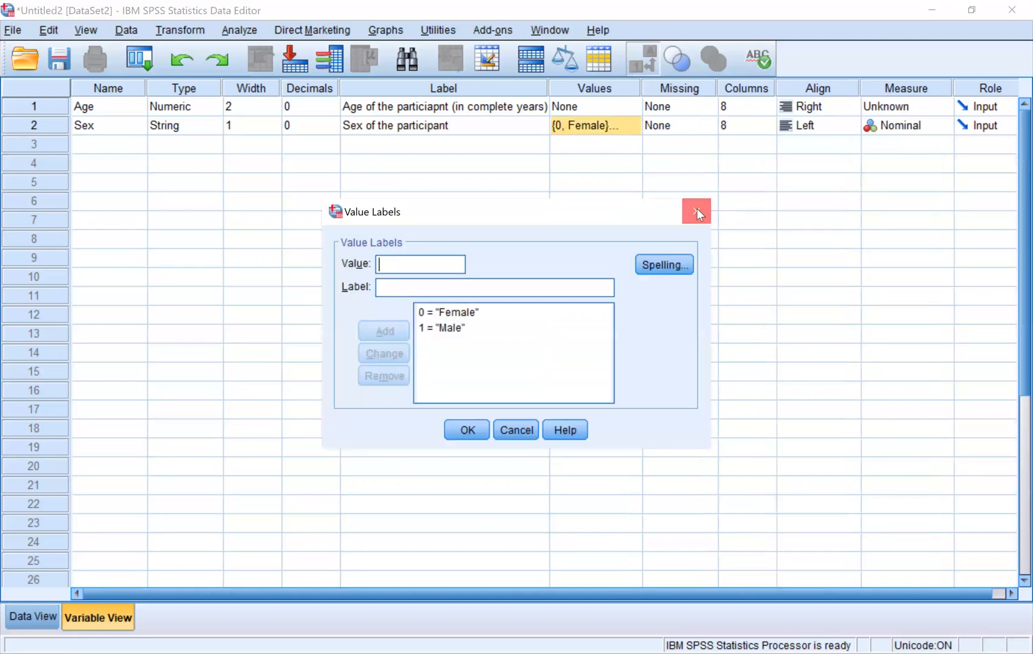
pyautogui.click(697, 210)
pyautogui.click(632, 128)
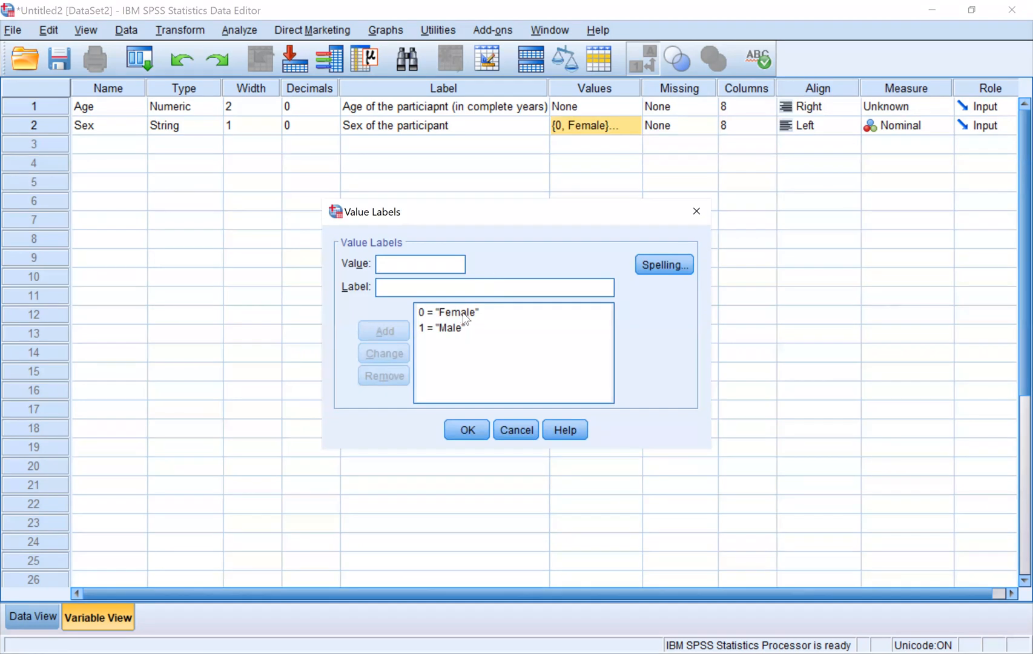
pyautogui.click(437, 314)
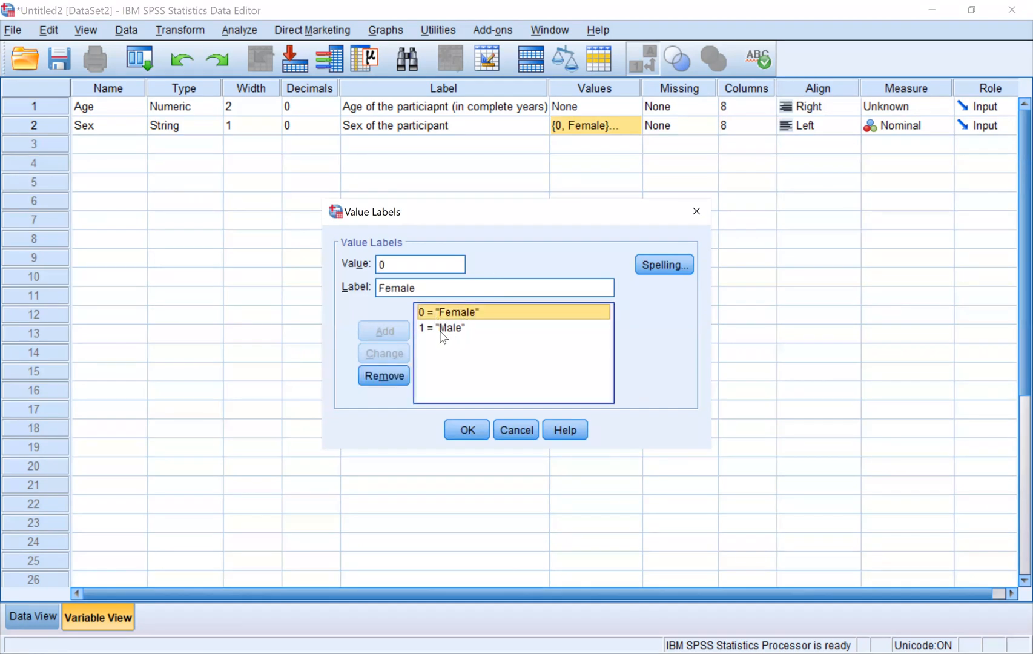
pyautogui.click(440, 330)
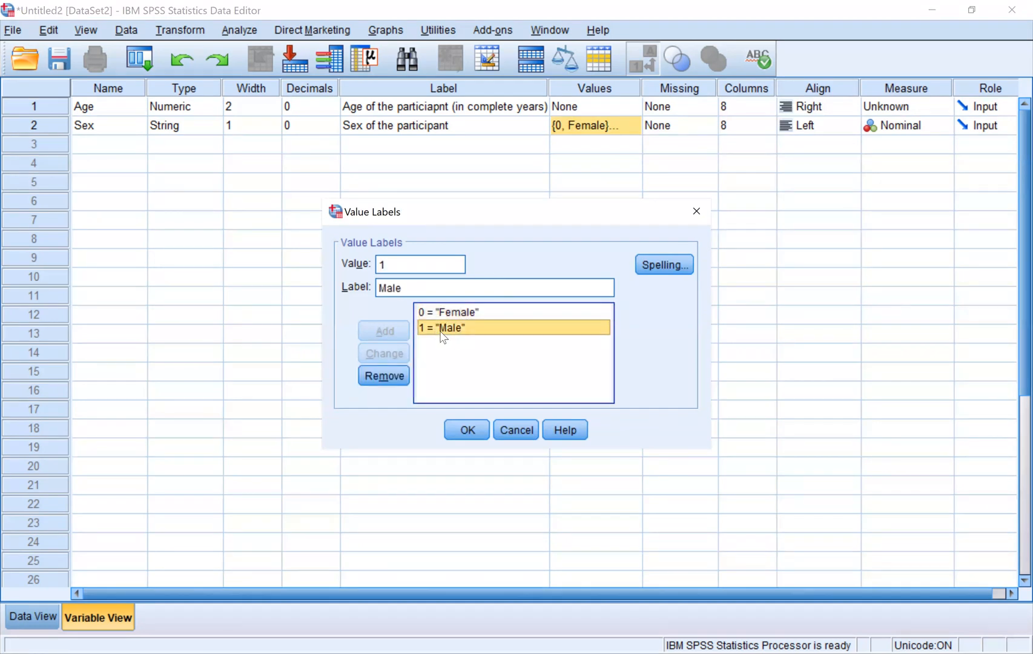
pyautogui.click(695, 210)
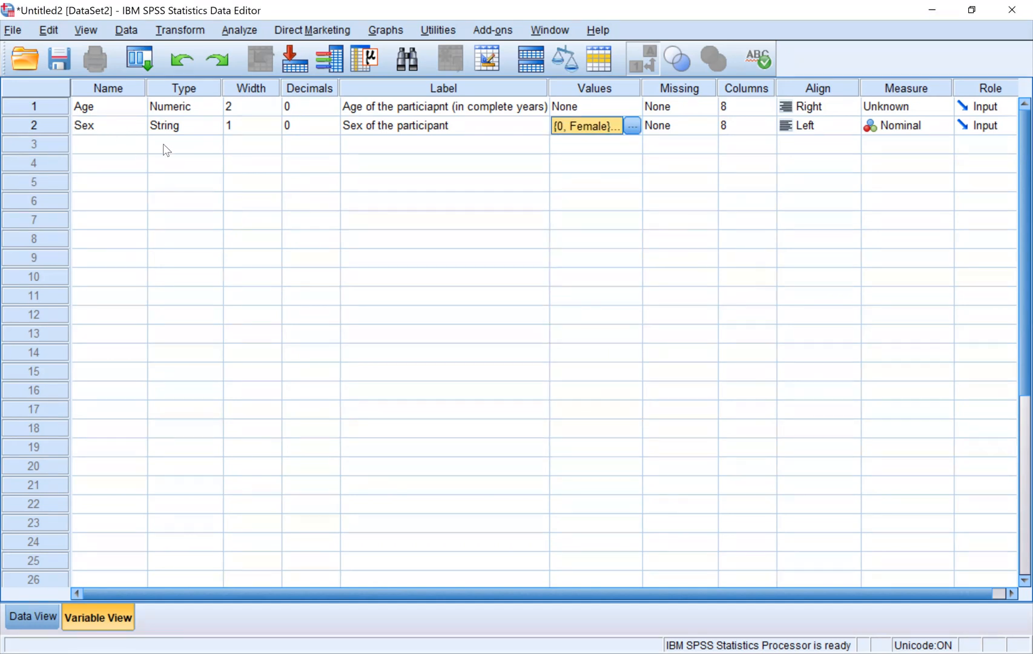
# Step: Add a third variable named COVID_Severity below Sex and widen the Name column to fit it
pyautogui.click(119, 153)
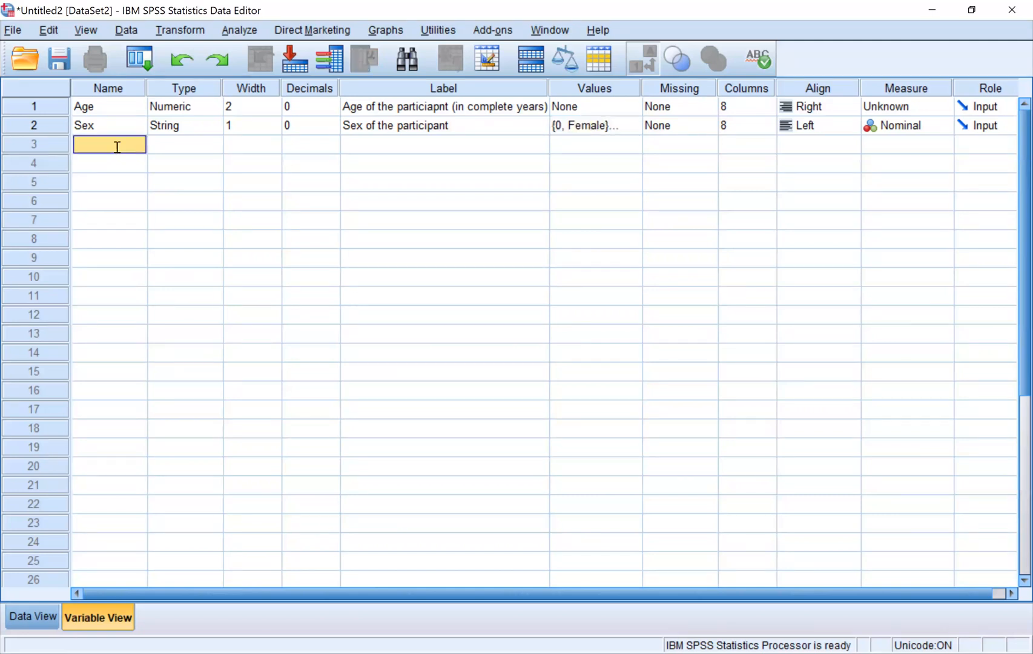
pyautogui.write('COVID')
pyautogui.press('BackSpace')
pyautogui.press('BackSpace')
pyautogui.write('ID-19')
pyautogui.press('BackSpace')
pyautogui.press('BackSpace')
pyautogui.press('BackSpace')
pyautogui.press('BackSpace')
pyautogui.write('D_Severity')
pyautogui.moveTo(144, 89); pyautogui.dragTo(159, 89)
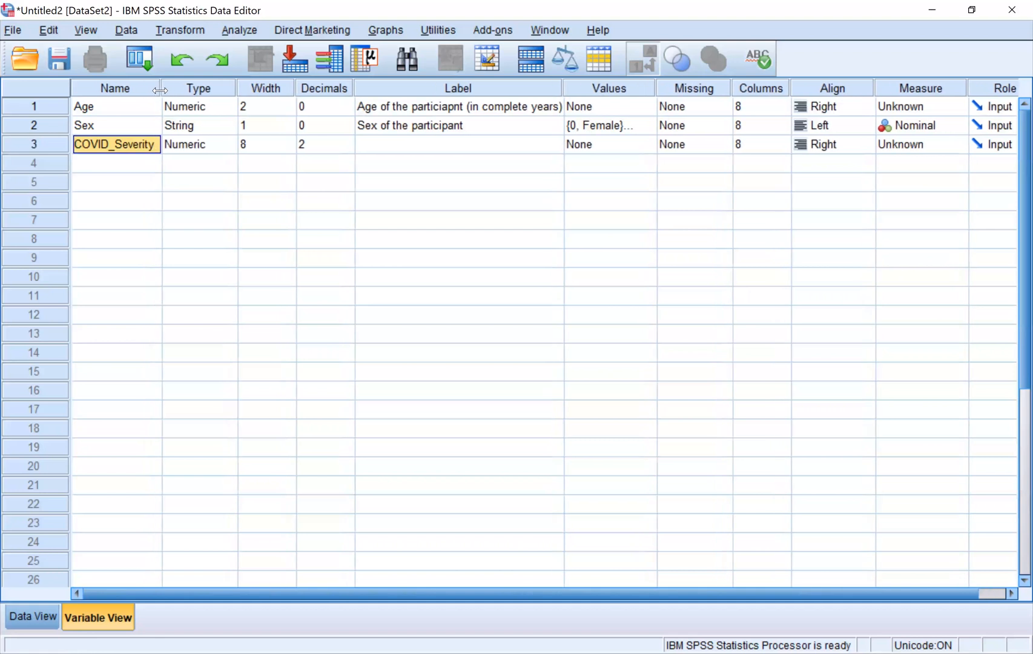
pyautogui.click(138, 170)
pyautogui.click(115, 149)
pyautogui.click(115, 149)
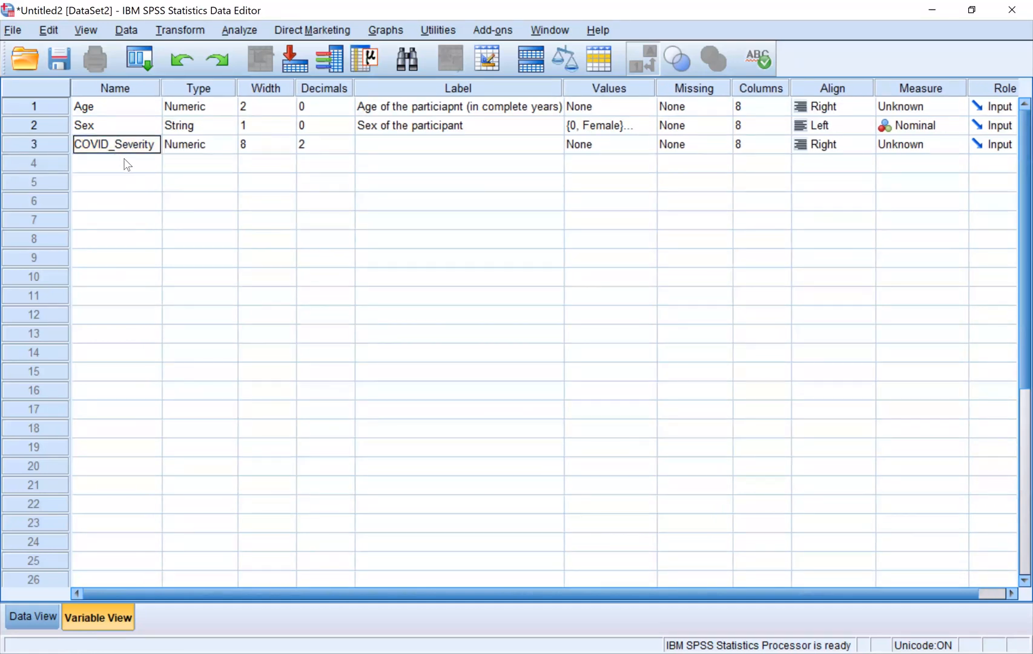
pyautogui.click(124, 160)
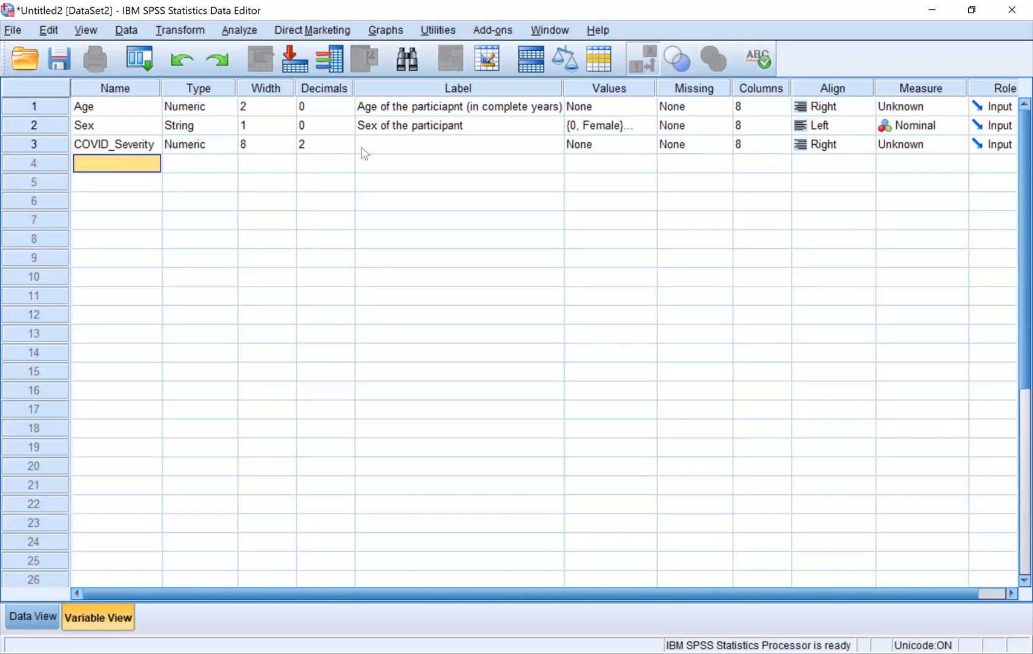
# Step: Add a value label for COVID_Severity that codes 1 as "Asymptomatic"
pyautogui.click(642, 144)
pyautogui.click(649, 144)
pyautogui.write('1')
pyautogui.press('Tab')
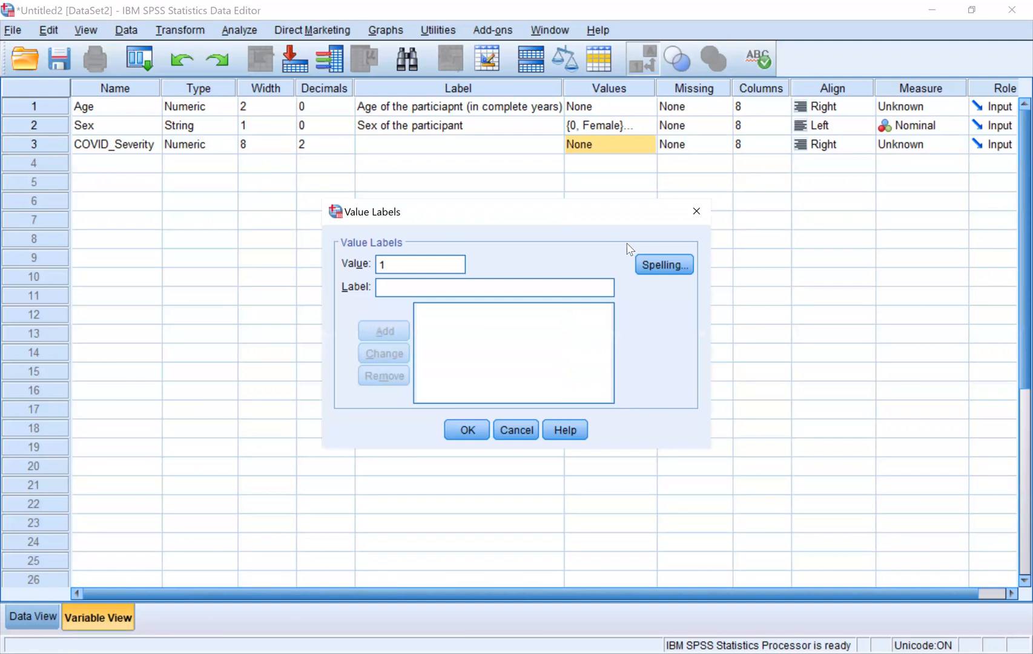
pyautogui.write('Mil')
pyautogui.press('BackSpace')
pyautogui.press('BackSpace')
pyautogui.press('BackSpace')
pyautogui.write('Asymptomatic')
pyautogui.press('Return')
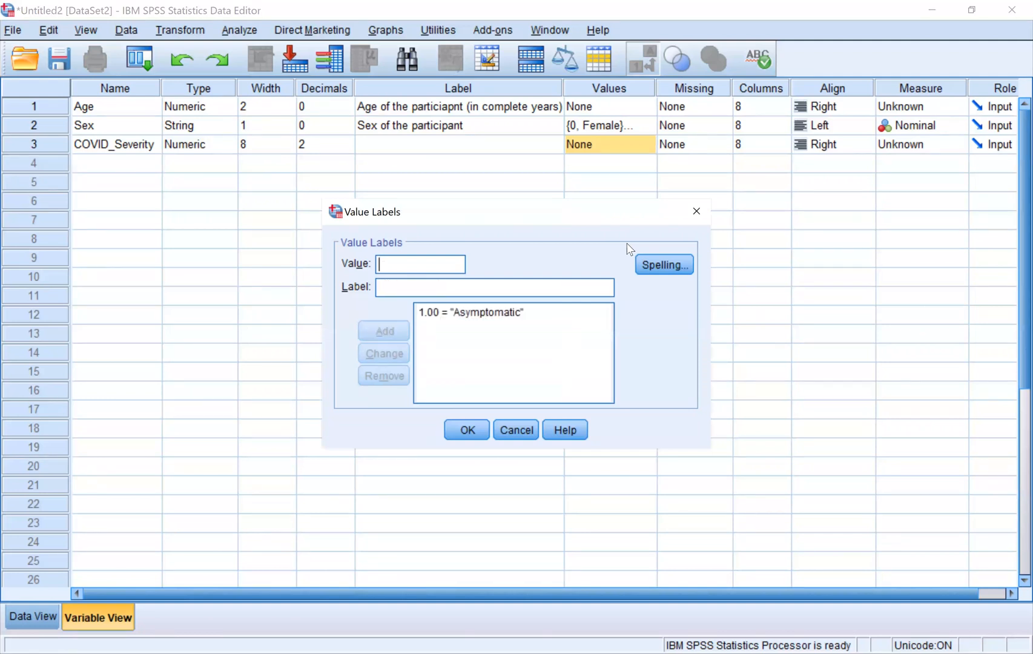
# Step: Enter value labels for COVID_Severity that code 2 as "Mild\" and 3 as "Moderate"
pyautogui.write('2')
pyautogui.press('Tab')
pyautogui.write('Mild\\')
pyautogui.press('Return')
pyautogui.write('3')
pyautogui.press('Tab')
pyautogui.write('Moderate')
pyautogui.press('Return')
# Step: Enter COVID_Severity value labels coding 4 as "Severe" and 5 as "Critaical", and close the dialog without applying them
pyautogui.write('4')
pyautogui.press('Tab')
pyautogui.write('Severe')
pyautogui.press('Return')
pyautogui.write('5')
pyautogui.press('Tab')
pyautogui.write('Critaical')
pyautogui.press('Return')
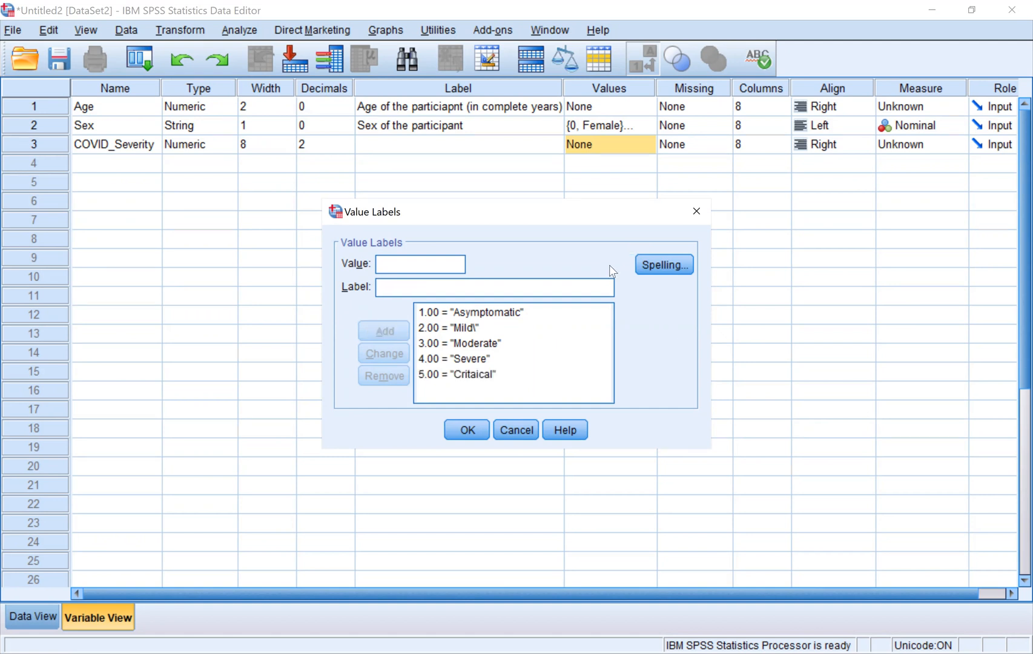
pyautogui.click(696, 212)
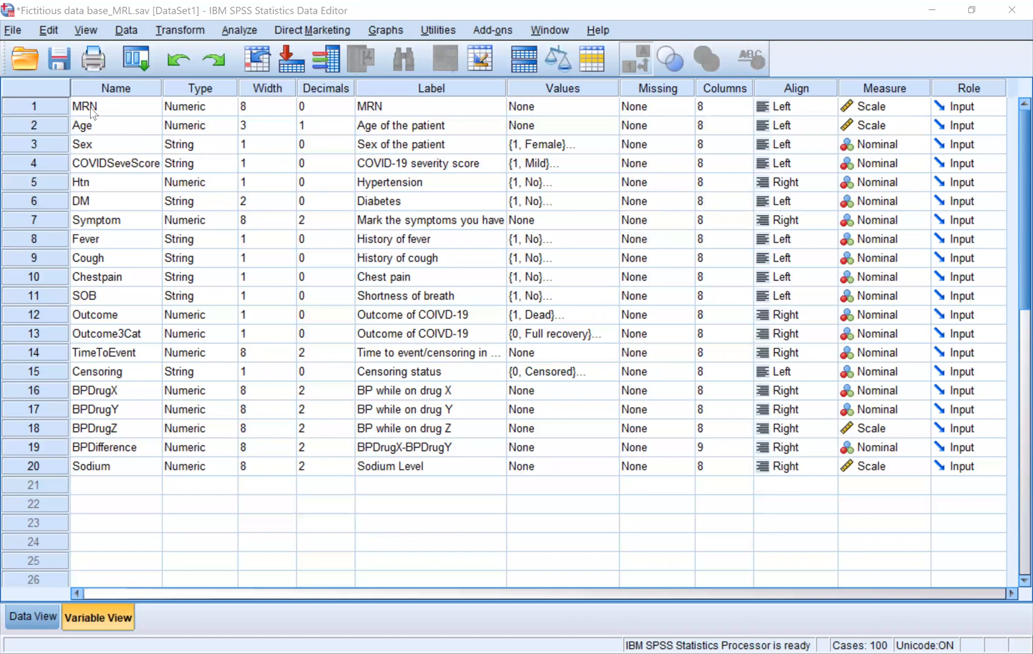
# Step: Select the whole row of the MRN variable in the Fictitious data base_MRL.sav dataset
pyautogui.click(152, 219)
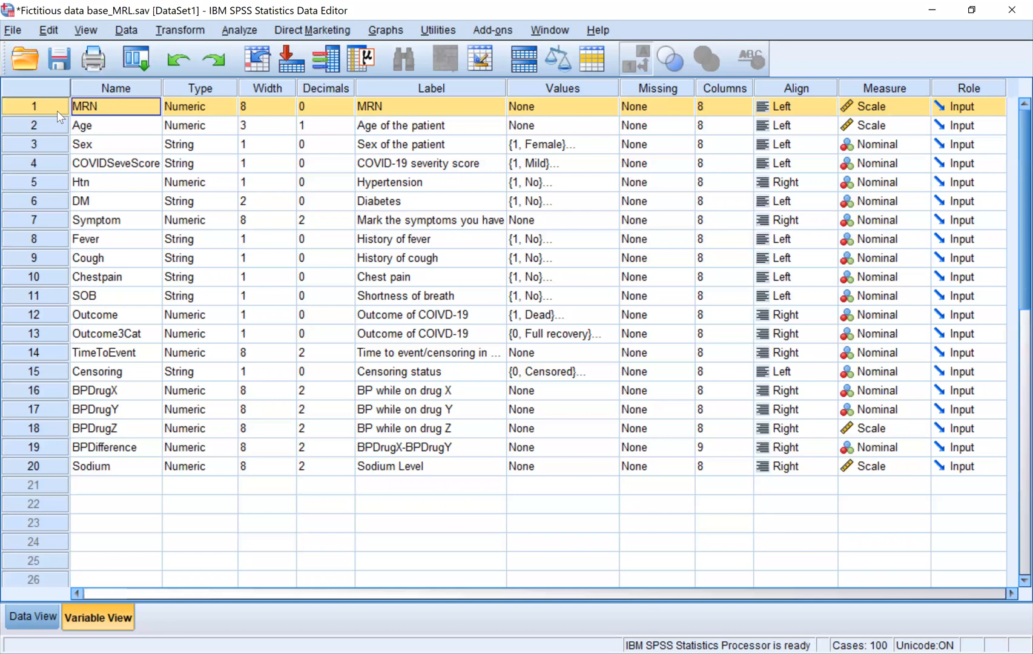
pyautogui.click(96, 114)
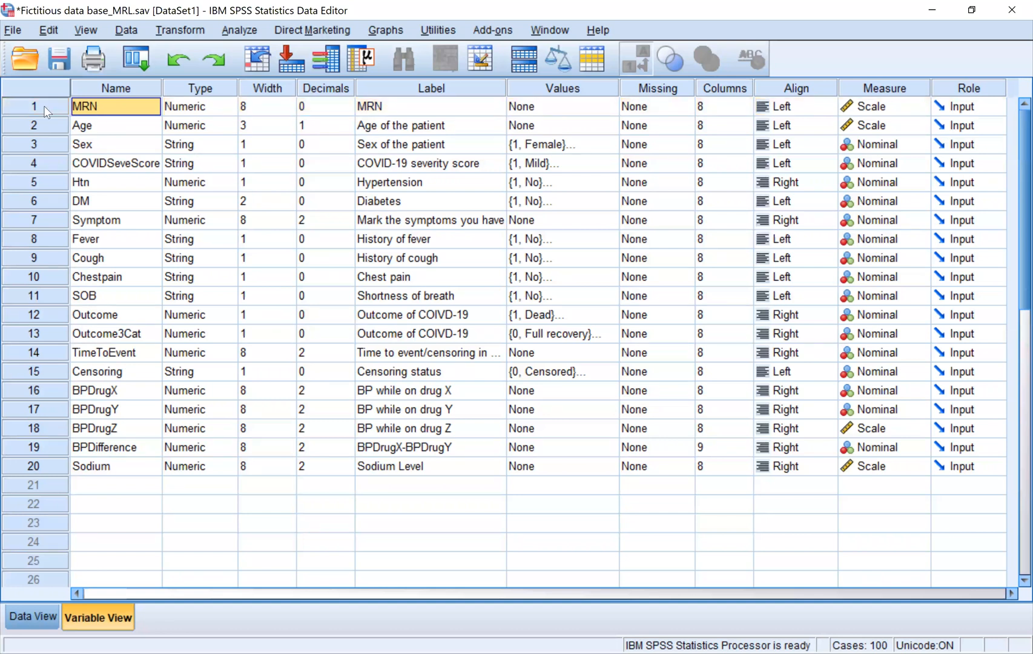
pyautogui.click(46, 111)
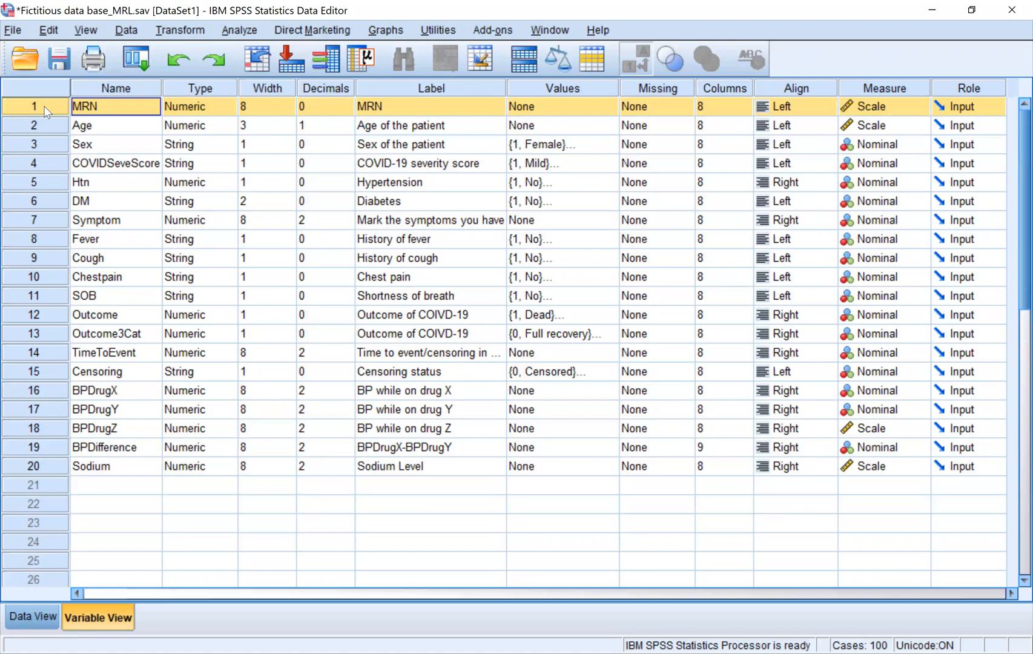
# Step: Highlight the MRN and Age rows together, and extend the selection from Age down through Sodium
pyautogui.click(43, 126)
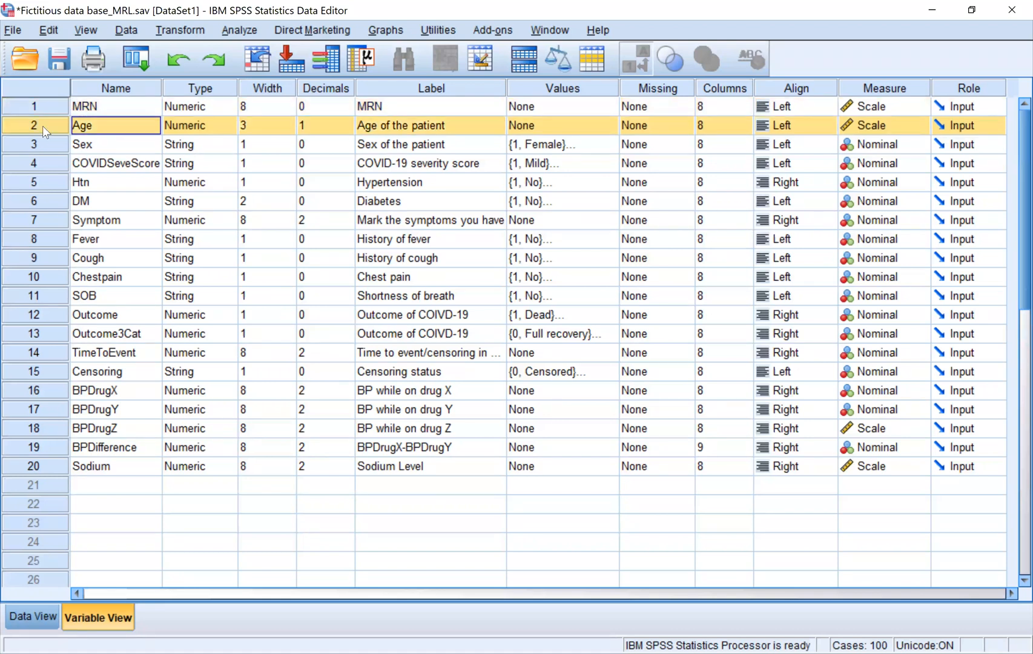
pyautogui.hotkey('shift', 'Up')
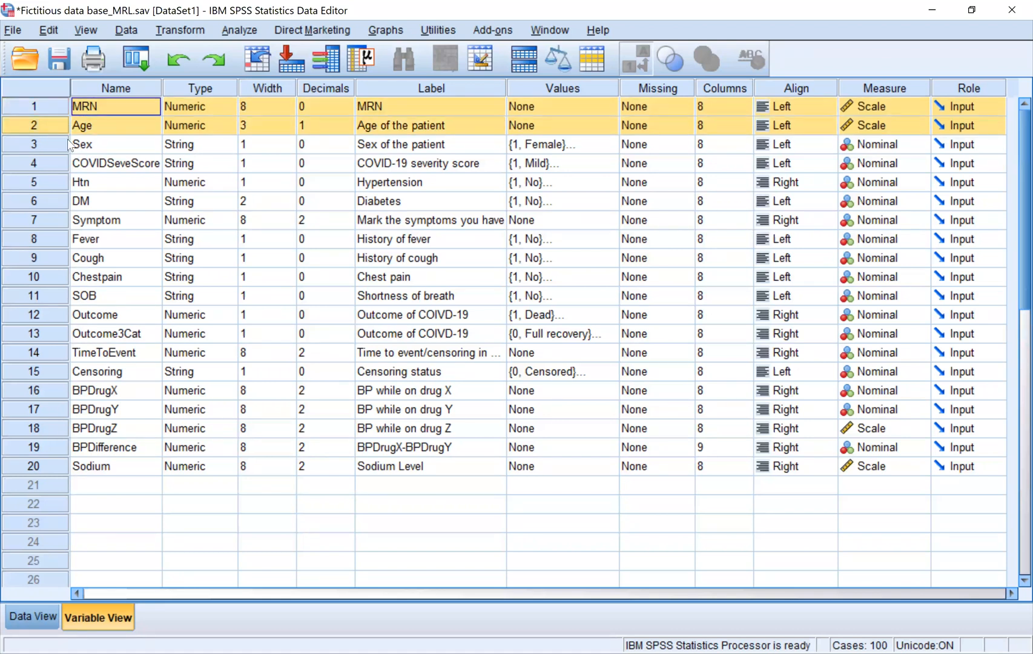
pyautogui.hotkey('shift', 'Down')
pyautogui.hotkey('shift', 'Down')
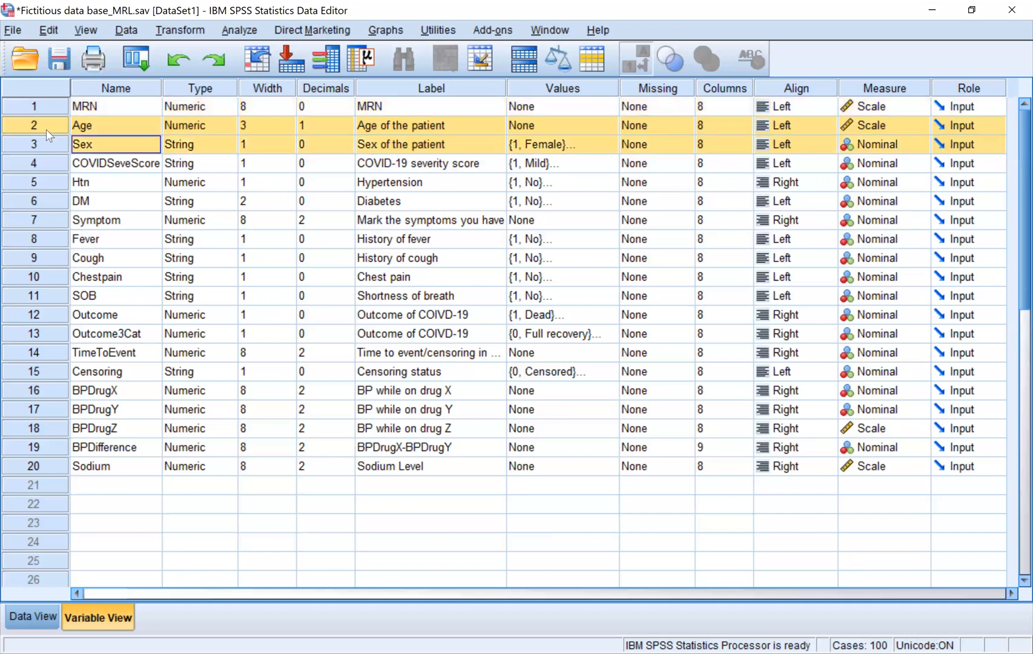
pyautogui.hotkey('shift', 'Down')
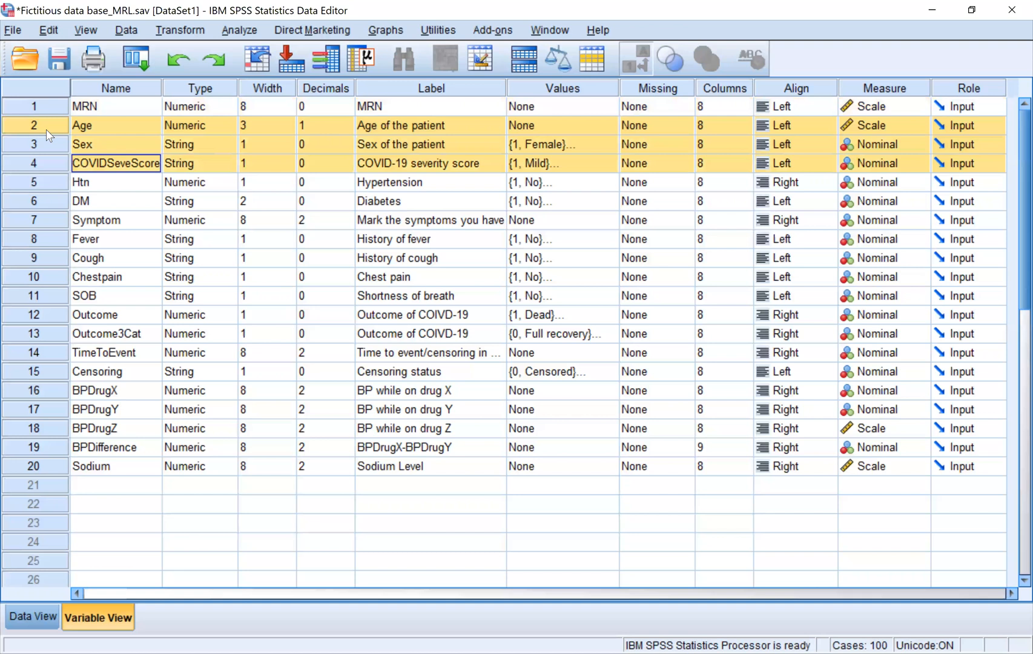
pyautogui.hotkey('shift', 'Down')
pyautogui.hotkey('shift', 'Down')
pyautogui.hotkey('shift', 'Down')
pyautogui.hotkey('shift', 'Down')
pyautogui.hotkey('shift', 'Down')
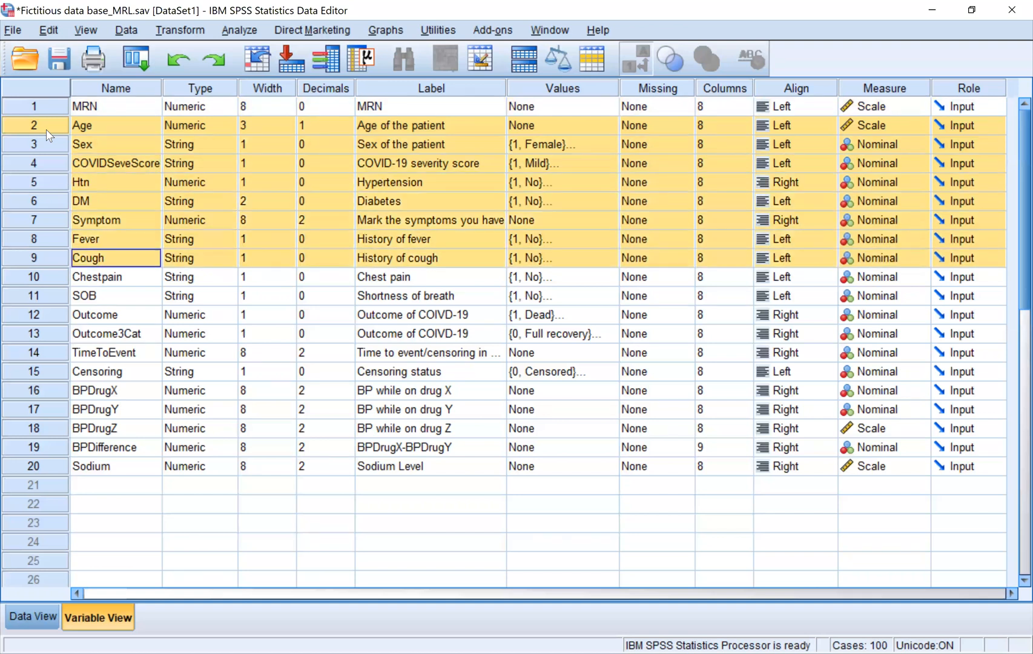
pyautogui.hotkey('shift', 'Down')
pyautogui.hotkey('ctrl', 'shift', 'Down')
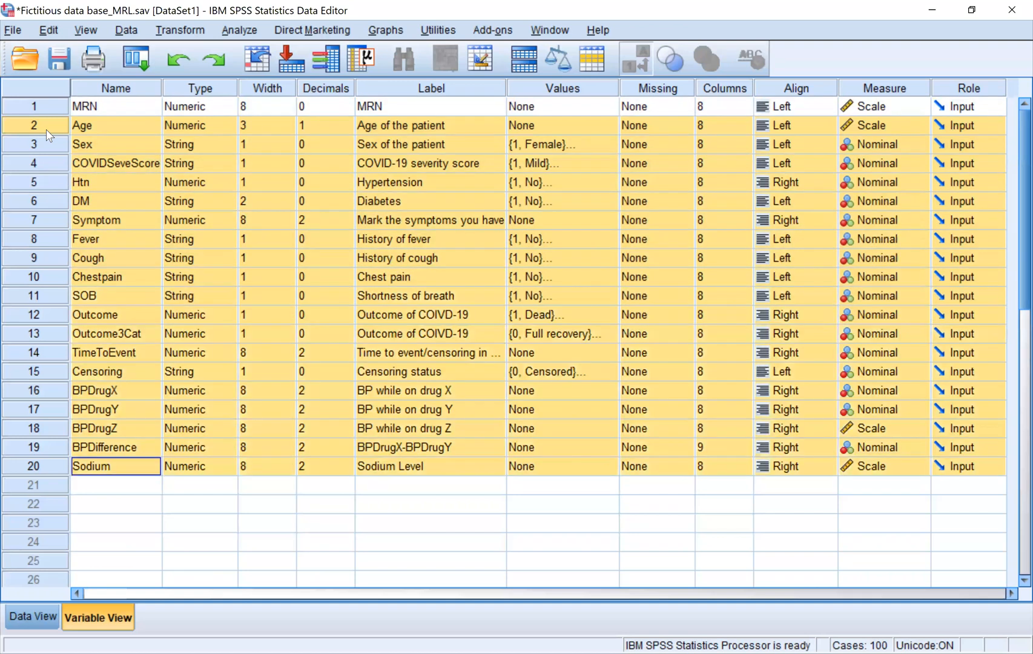
pyautogui.doubleClick(219, 335)
pyautogui.click(712, 193)
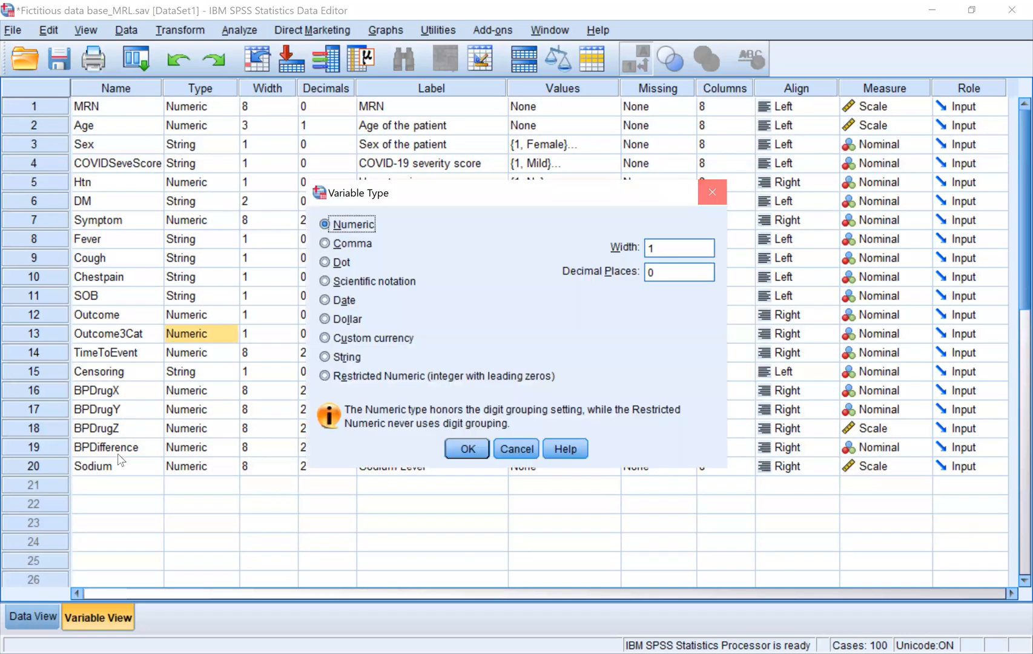
pyautogui.click(108, 512)
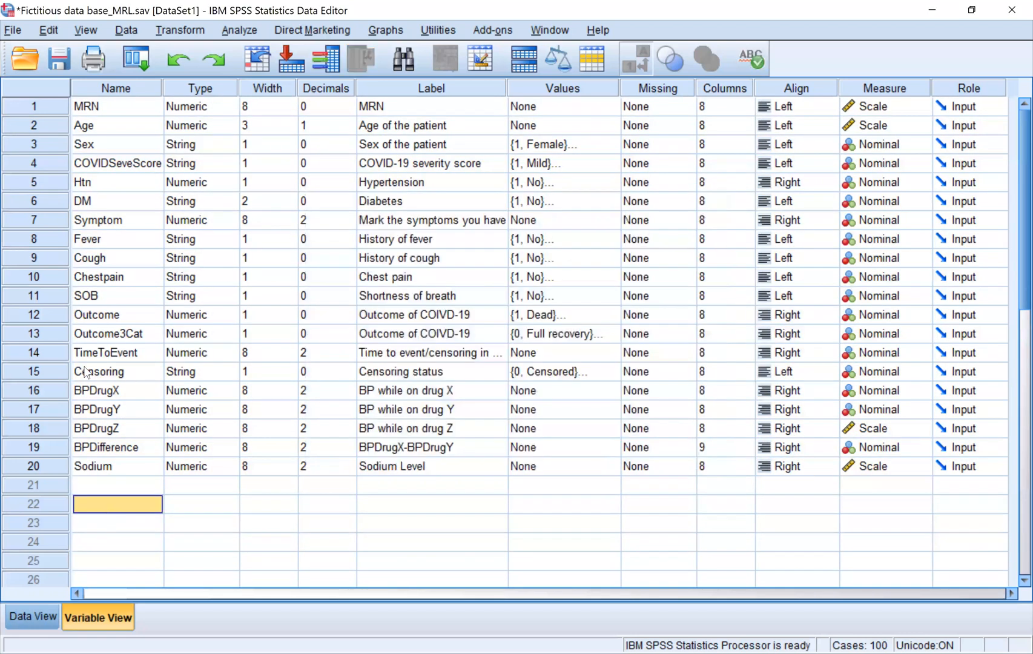
# Step: Select the Outcome variable's row and review its value labels without changing them
pyautogui.click(67, 316)
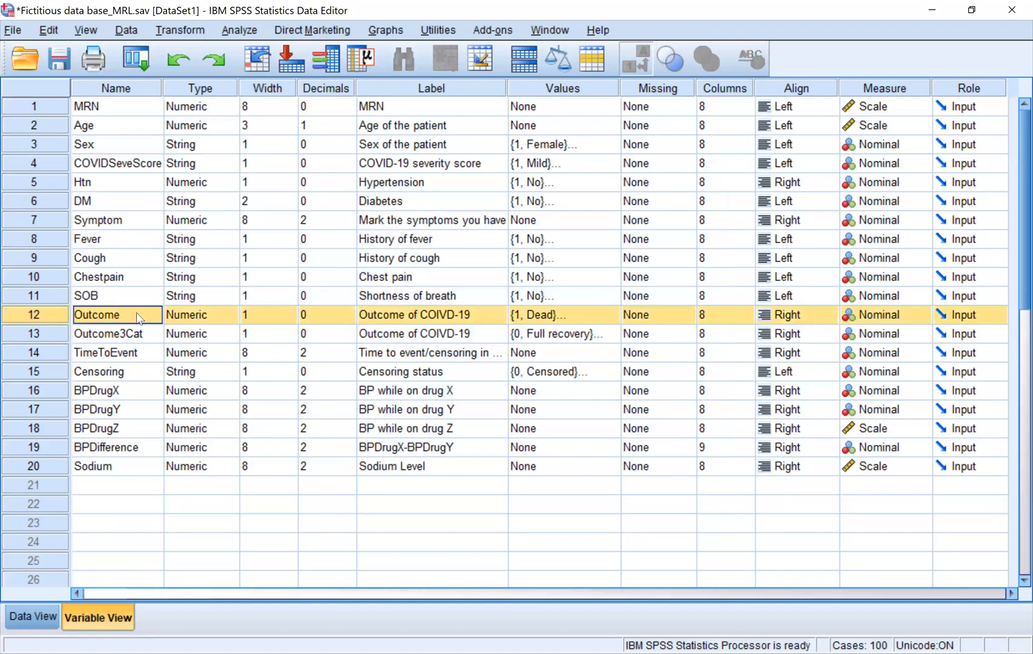
pyautogui.click(610, 313)
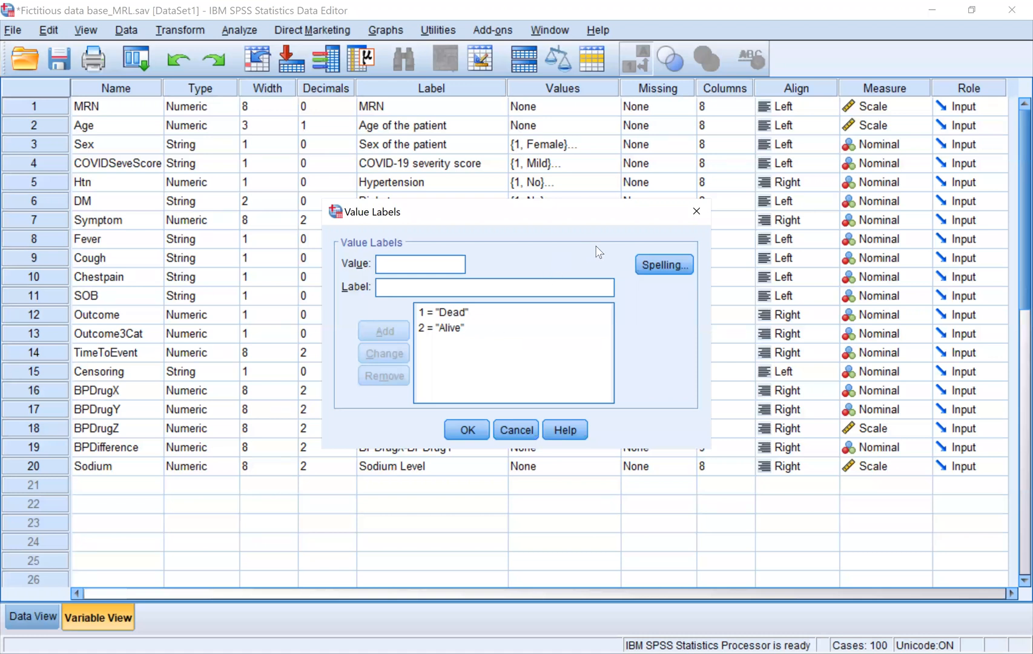
pyautogui.click(697, 210)
pyautogui.click(154, 318)
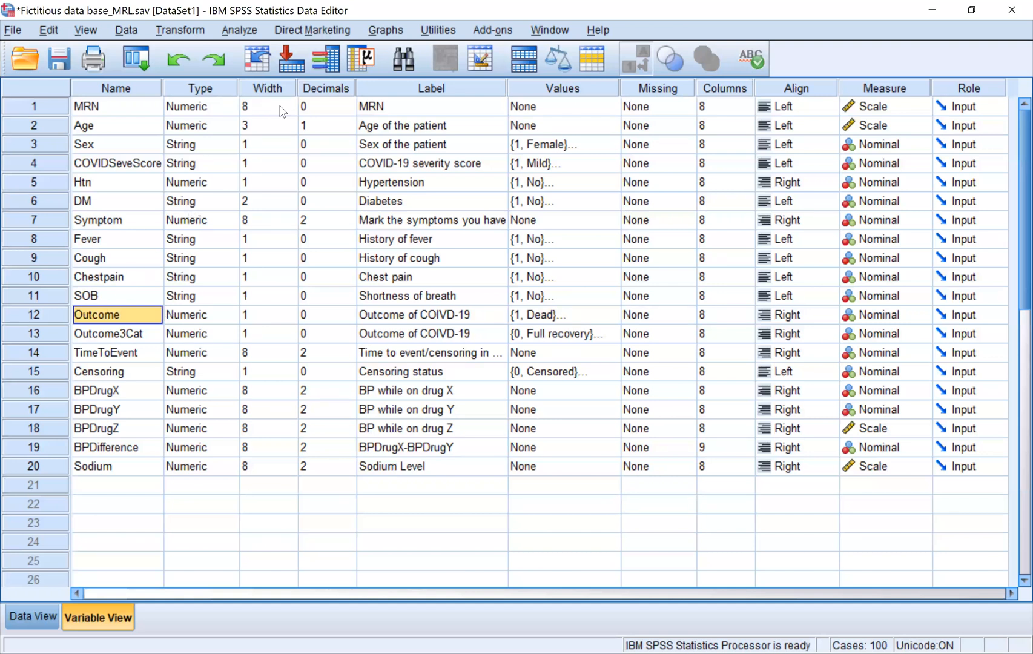
# Step: Review the value labels of the Sex variable, inspecting the entry for code 1, and leave them unchanged
pyautogui.click(391, 185)
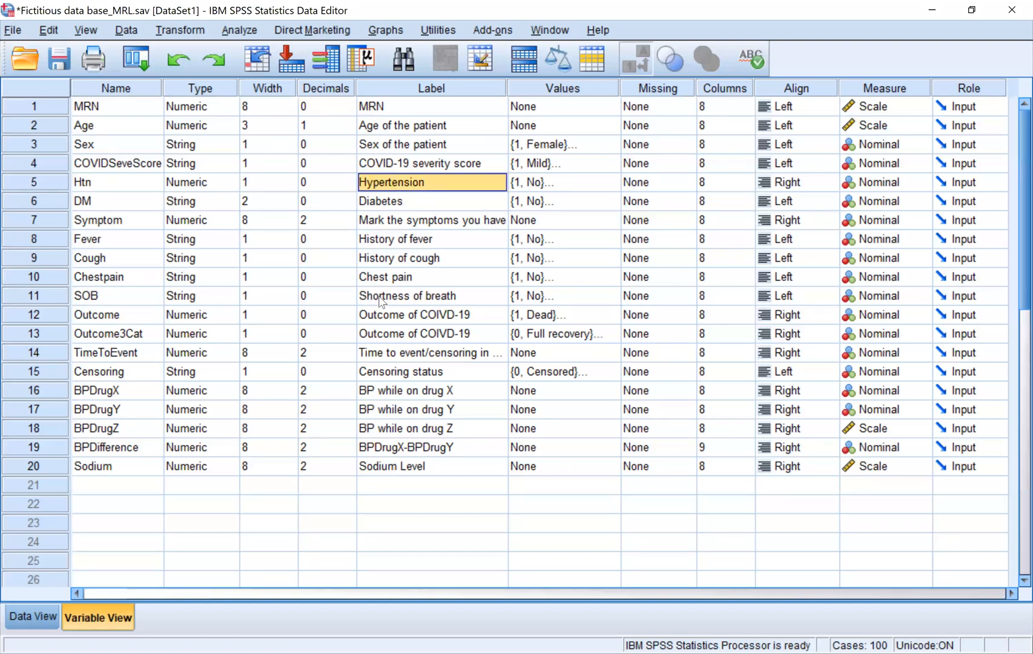
pyautogui.click(614, 149)
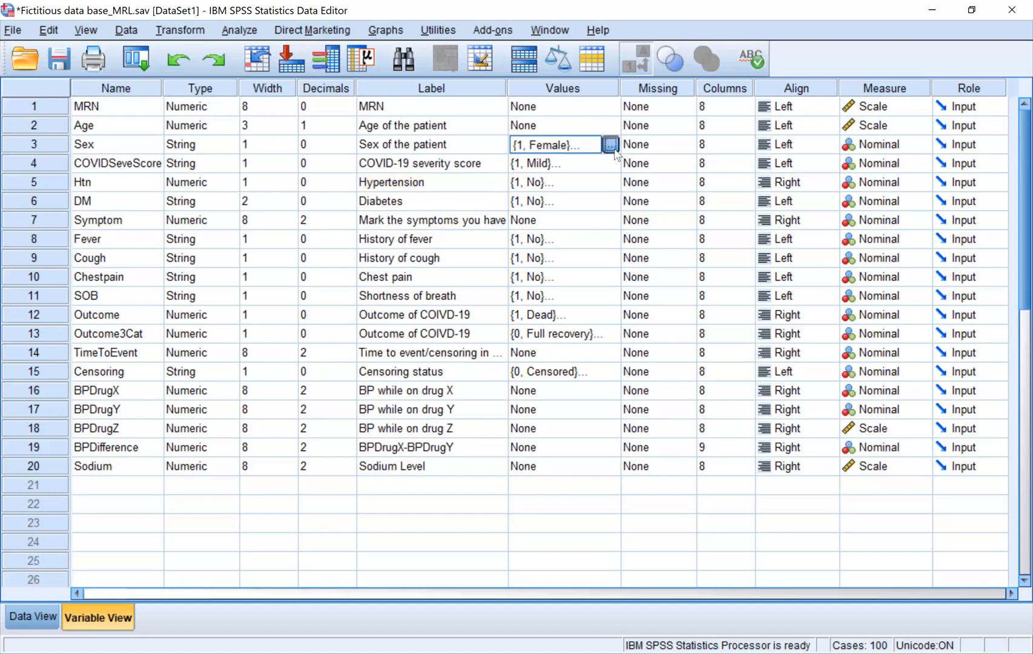
pyautogui.click(610, 144)
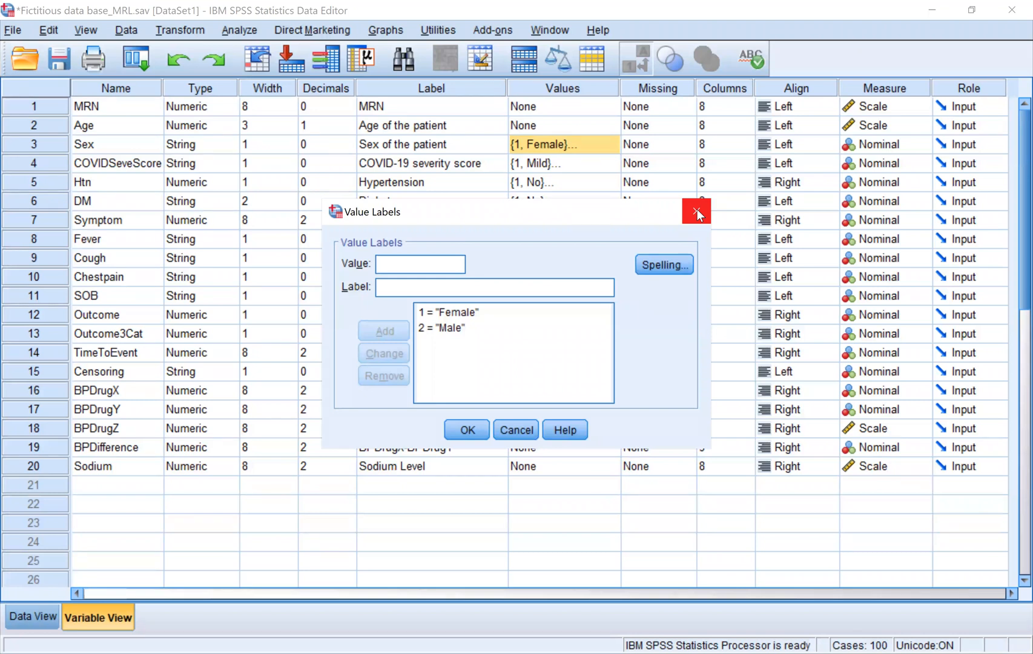
pyautogui.click(464, 314)
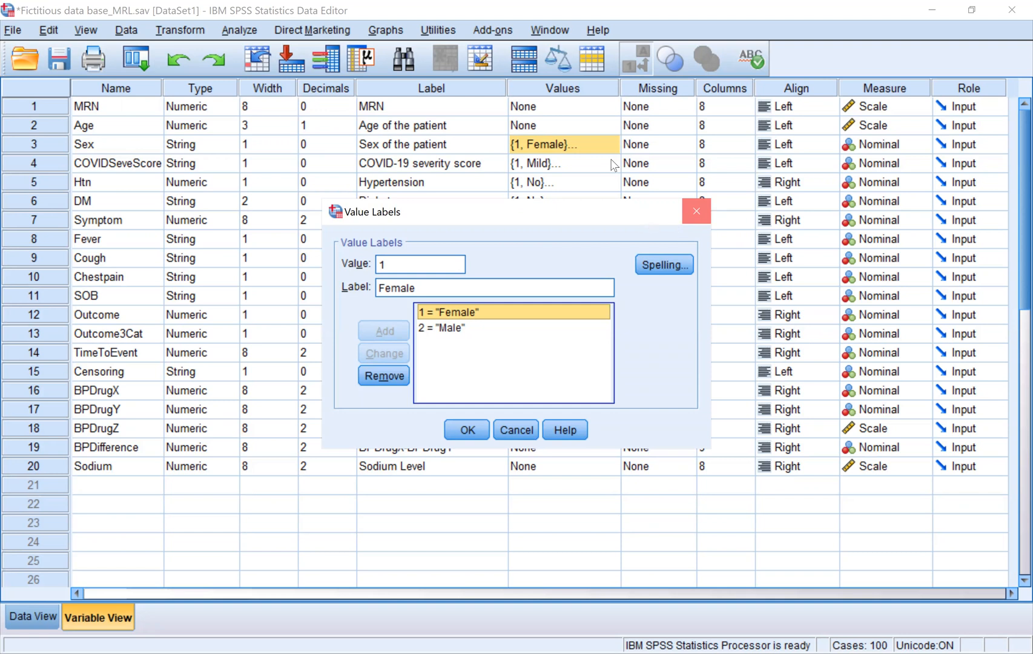
pyautogui.press('Escape')
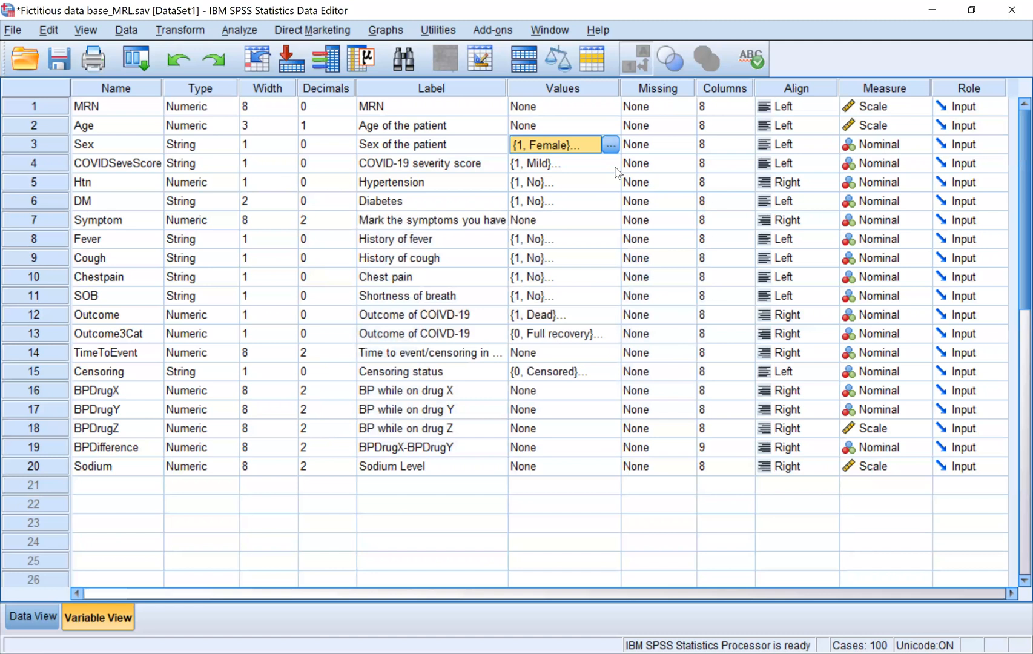
# Step: Review the value labels of the COVIDSeveScore and DM variables without changing either one
pyautogui.click(614, 168)
pyautogui.click(610, 164)
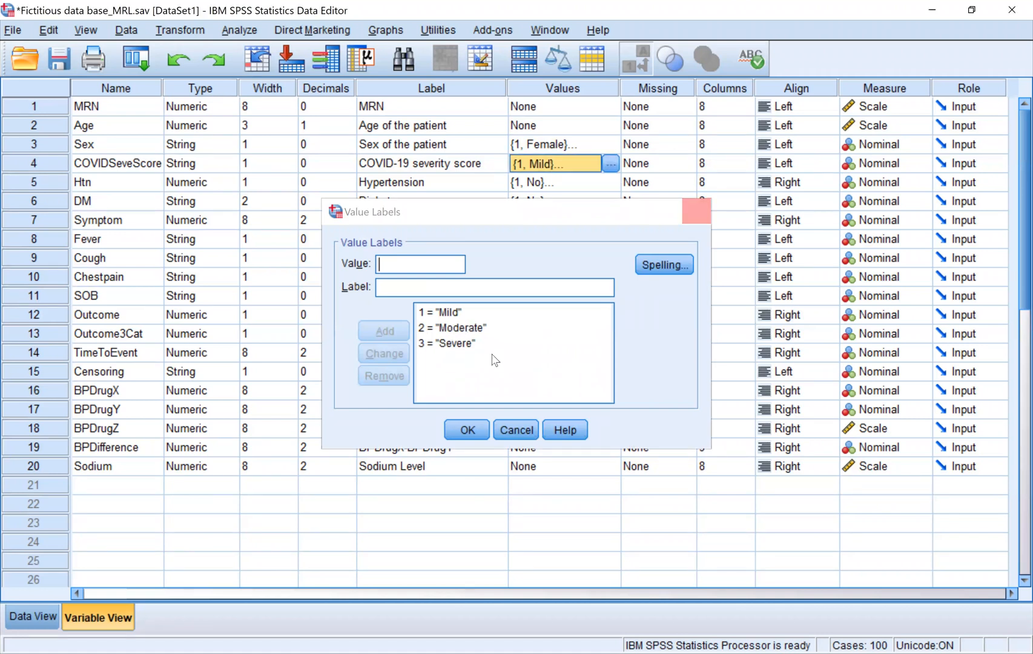
pyautogui.click(690, 214)
pyautogui.click(594, 210)
pyautogui.click(604, 205)
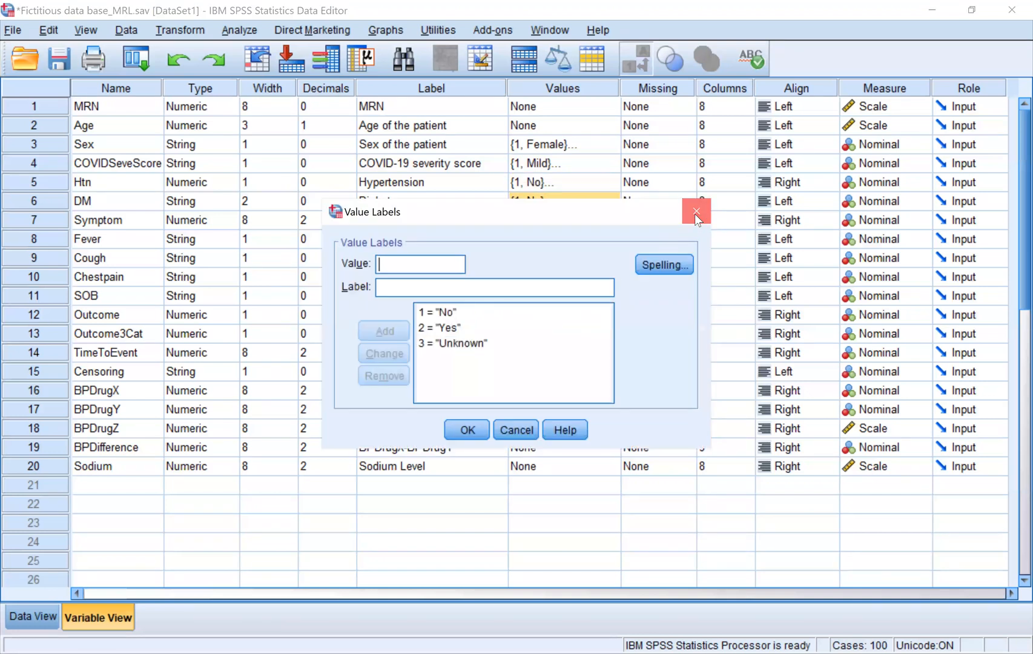
pyautogui.press('Escape')
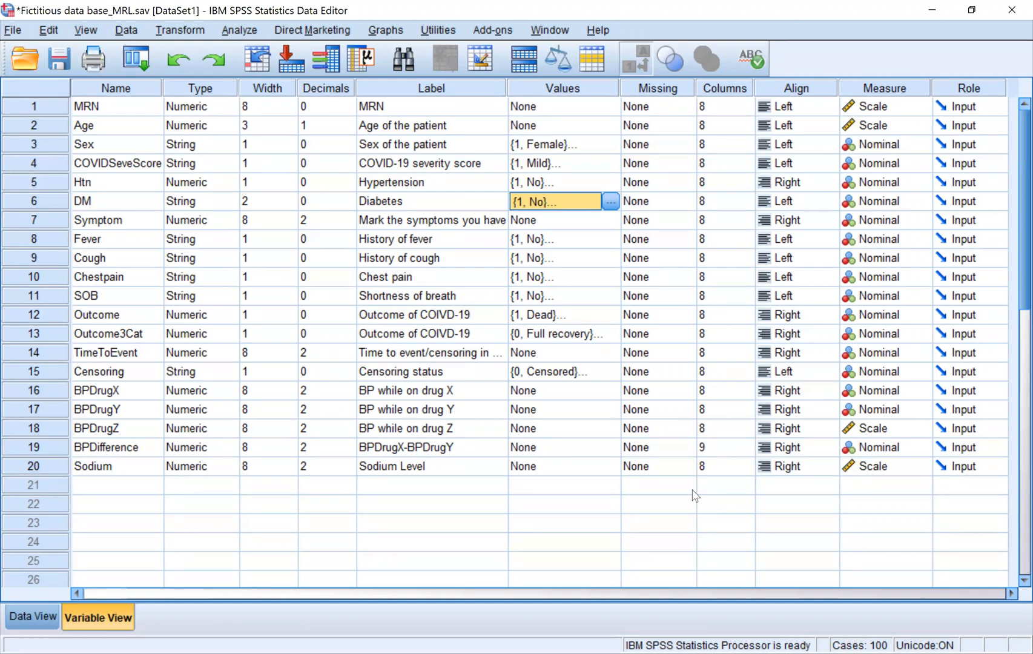
# Step: Review the value labels of the Htn variable and highlight the entire Values column
pyautogui.click(617, 178)
pyautogui.click(693, 210)
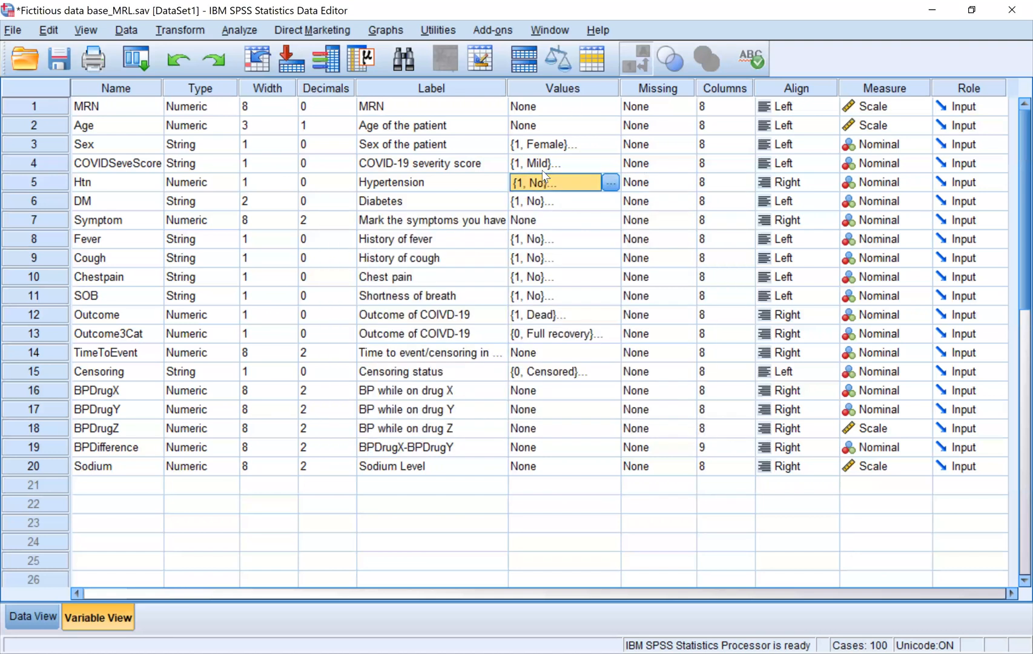
pyautogui.click(540, 88)
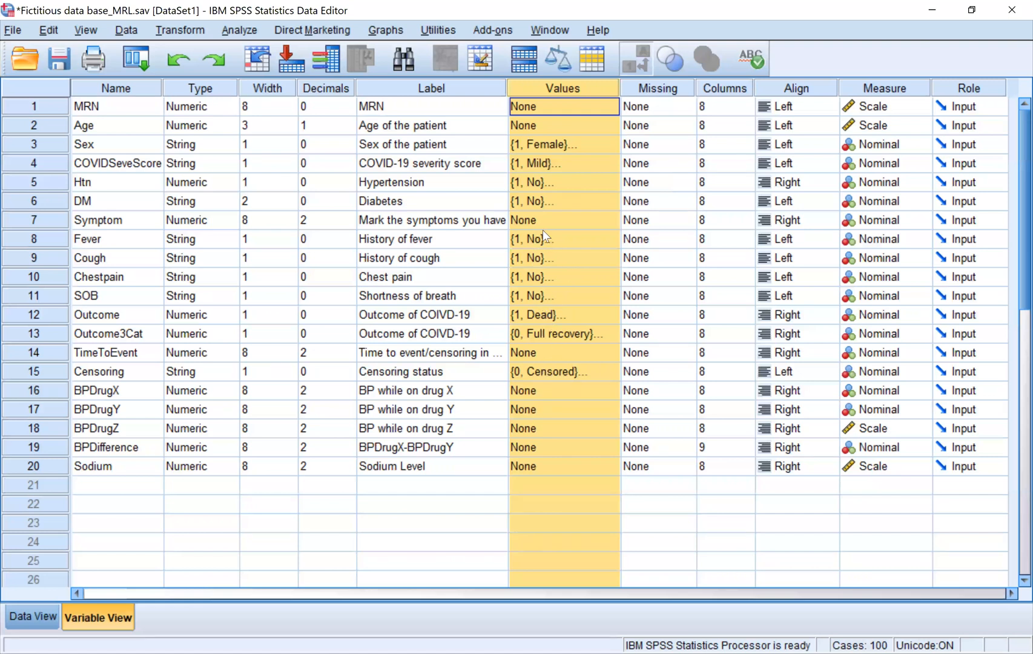
# Step: In the value labels of a No/Yes variable, add code 0 as "Yes" and remove the entry coded 2
pyautogui.click(574, 183)
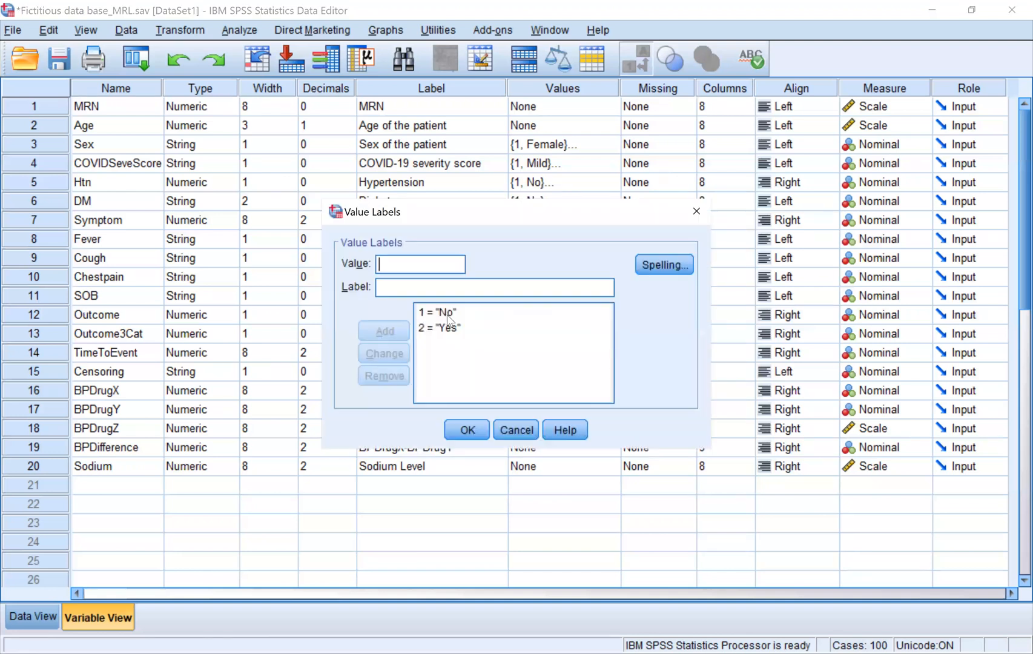
pyautogui.click(431, 313)
pyautogui.click(399, 267)
pyautogui.press('BackSpace')
pyautogui.write('0')
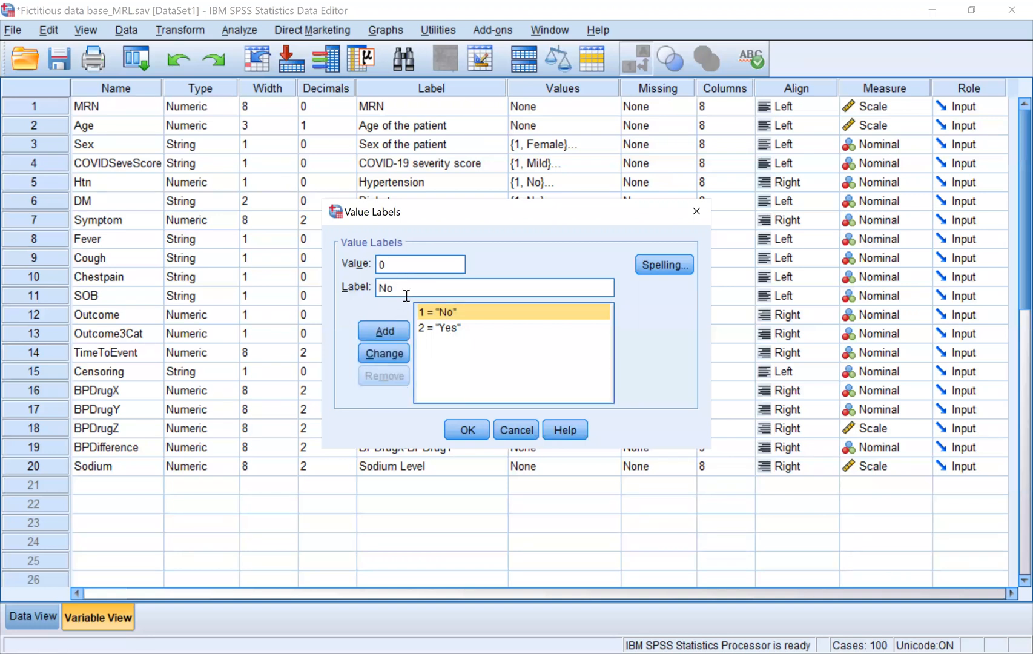
pyautogui.doubleClick(410, 289)
pyautogui.press('BackSpace')
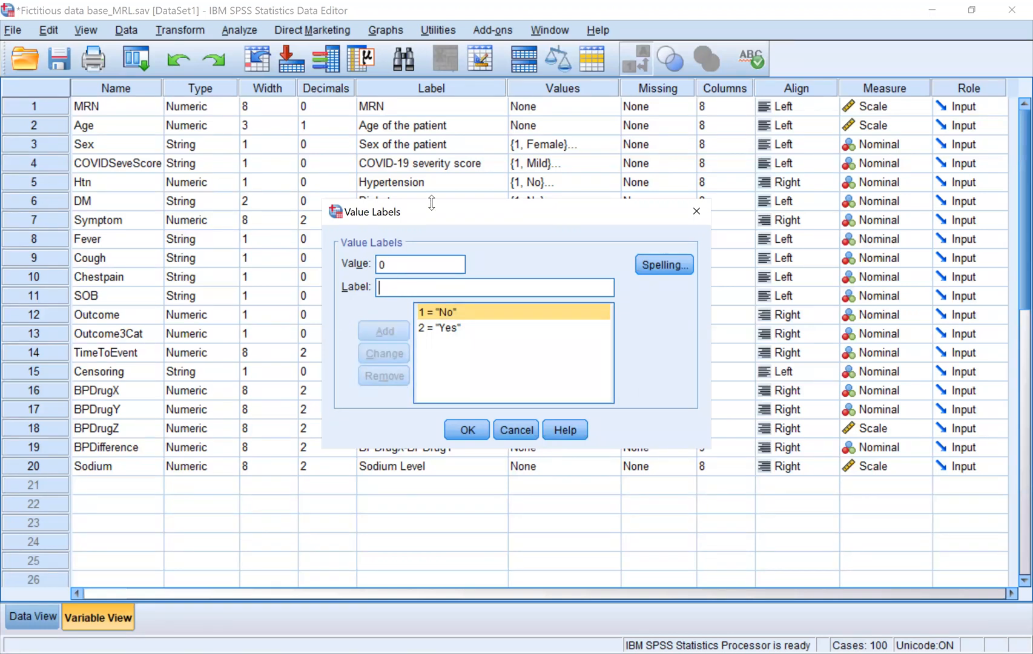
pyautogui.write('Yes')
pyautogui.press('Return')
pyautogui.click(444, 343)
pyautogui.click(384, 375)
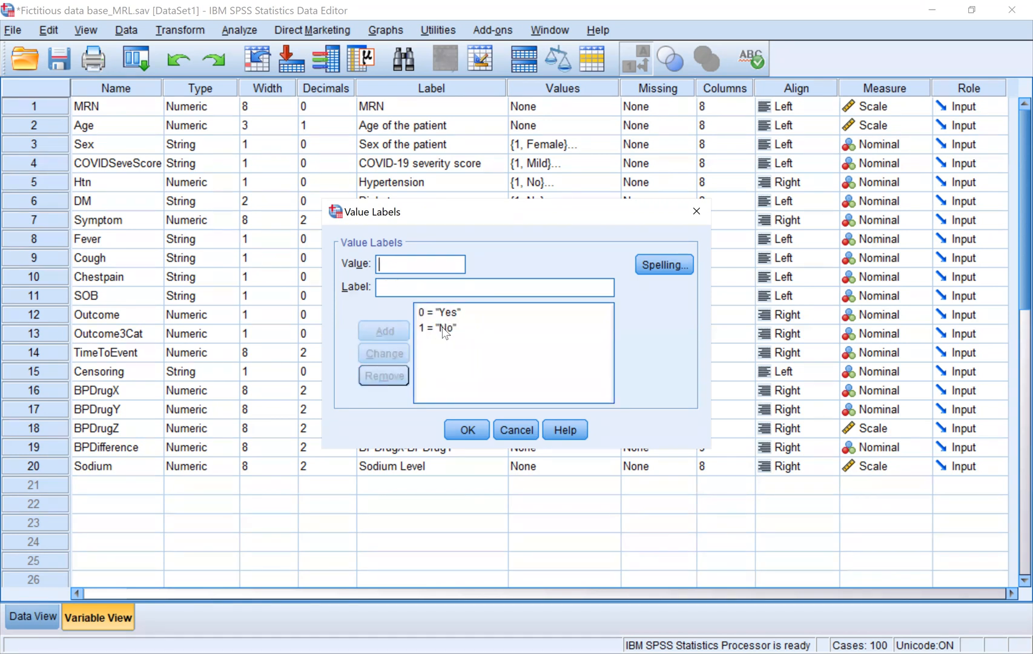
# Step: Change the code of the "No" value label to 2
pyautogui.click(428, 313)
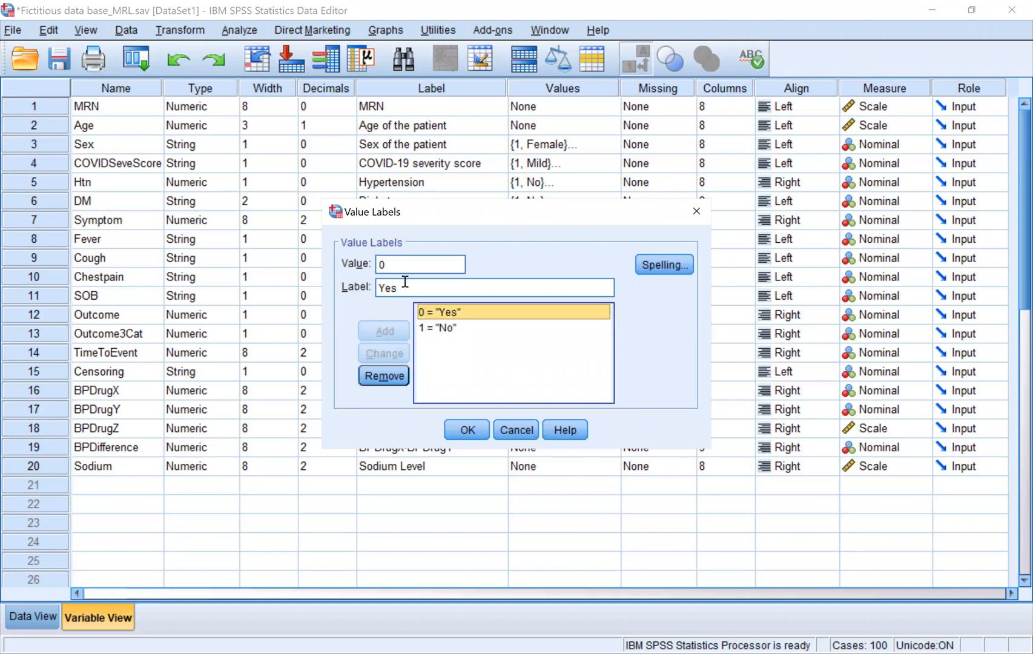
pyautogui.click(426, 328)
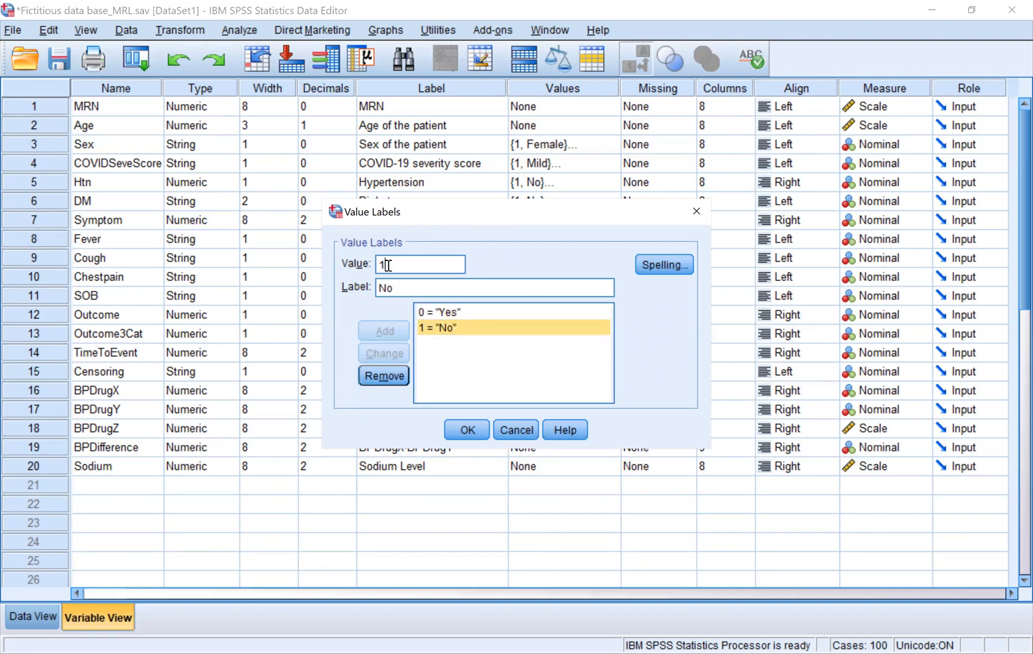
pyautogui.doubleClick(388, 265)
pyautogui.write('2')
pyautogui.click(397, 353)
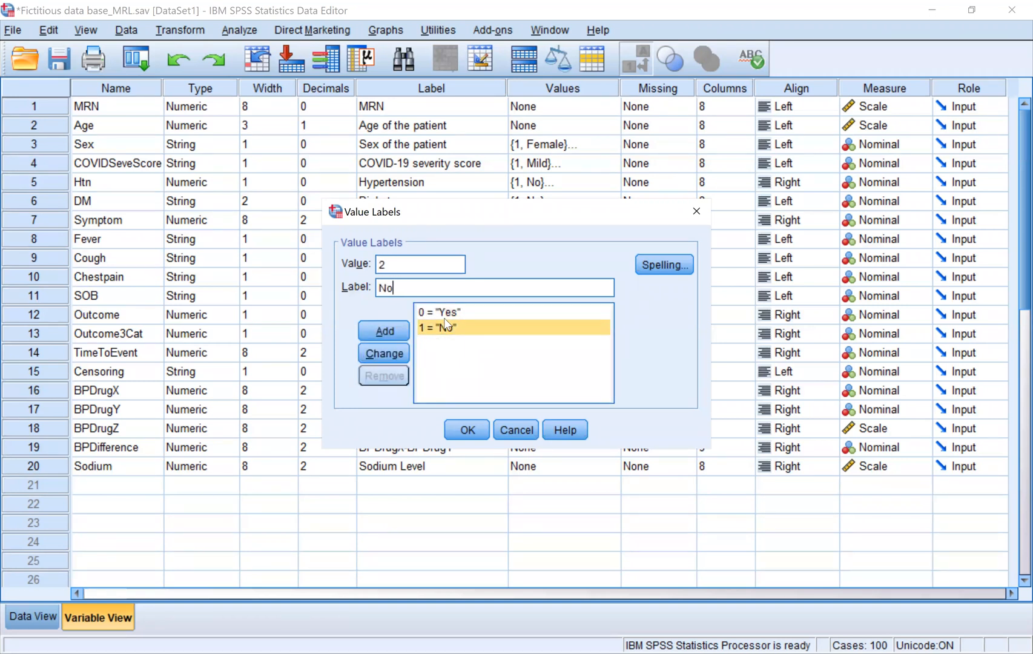
# Step: Change the code of the "Yes" value label to 1
pyautogui.click(447, 312)
pyautogui.click(390, 266)
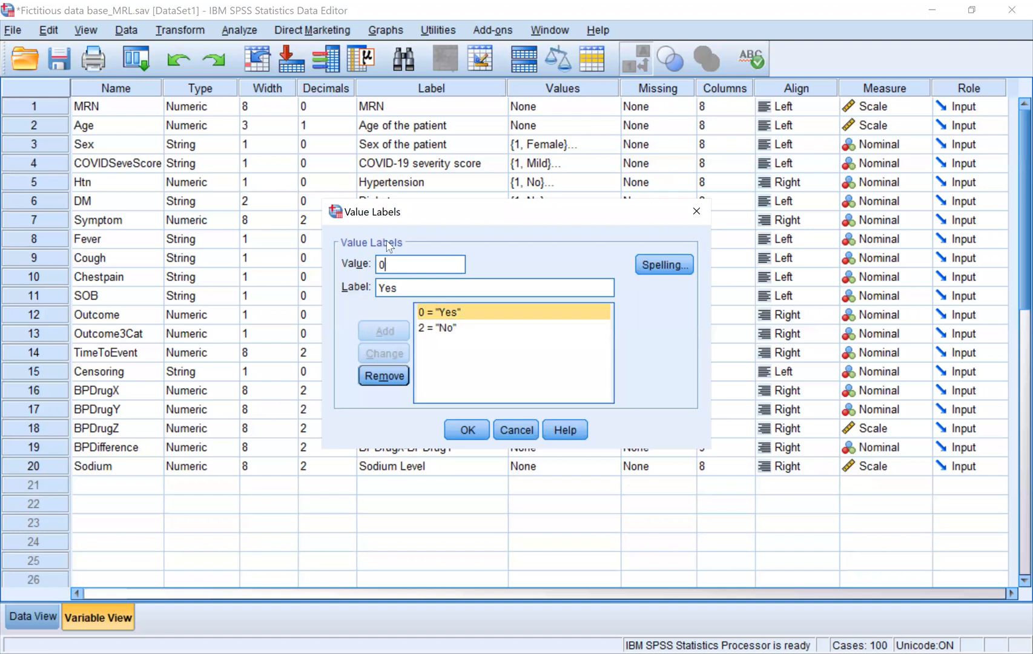
pyautogui.press('BackSpace')
pyautogui.write('1')
pyautogui.click(391, 353)
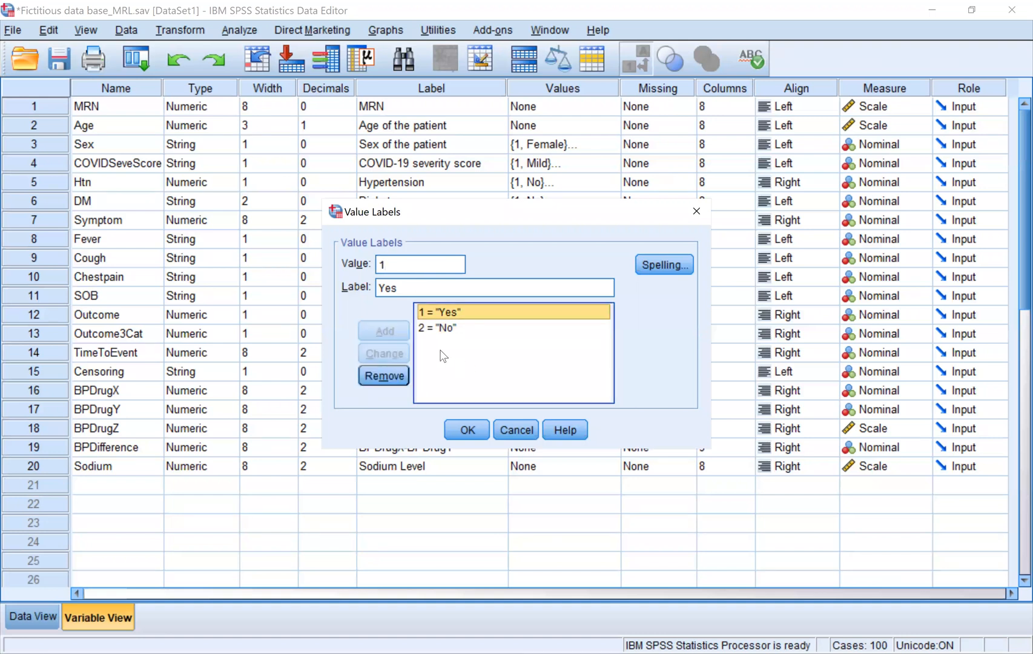
# Step: Apply the edited Yes/No value labels of the Cough variable and review the value labels of Chestpain and Cough
pyautogui.click(466, 430)
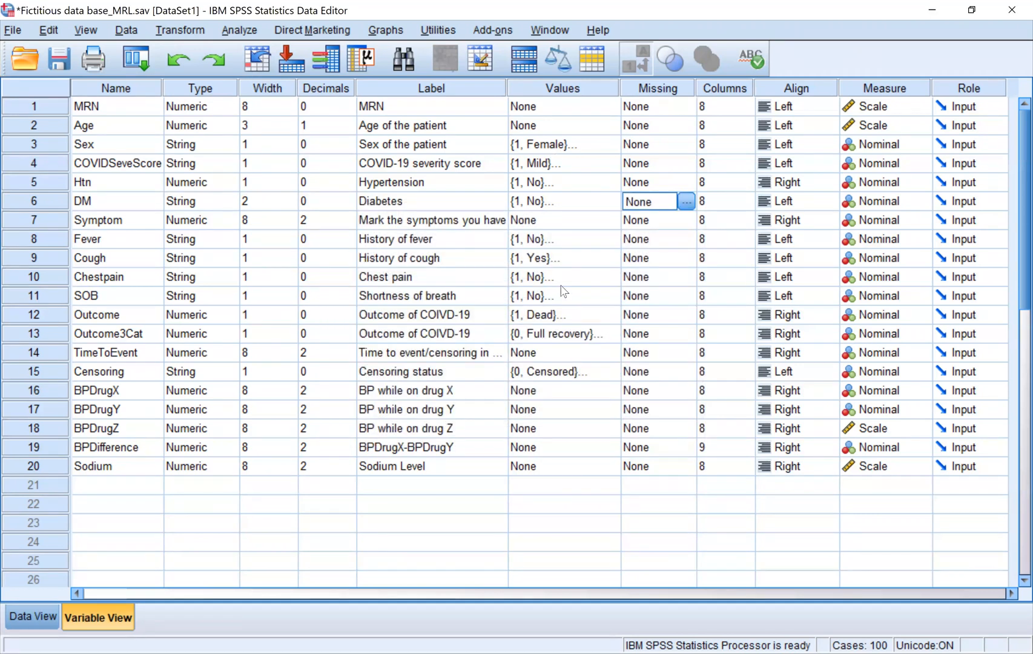
pyautogui.click(604, 275)
pyautogui.click(606, 273)
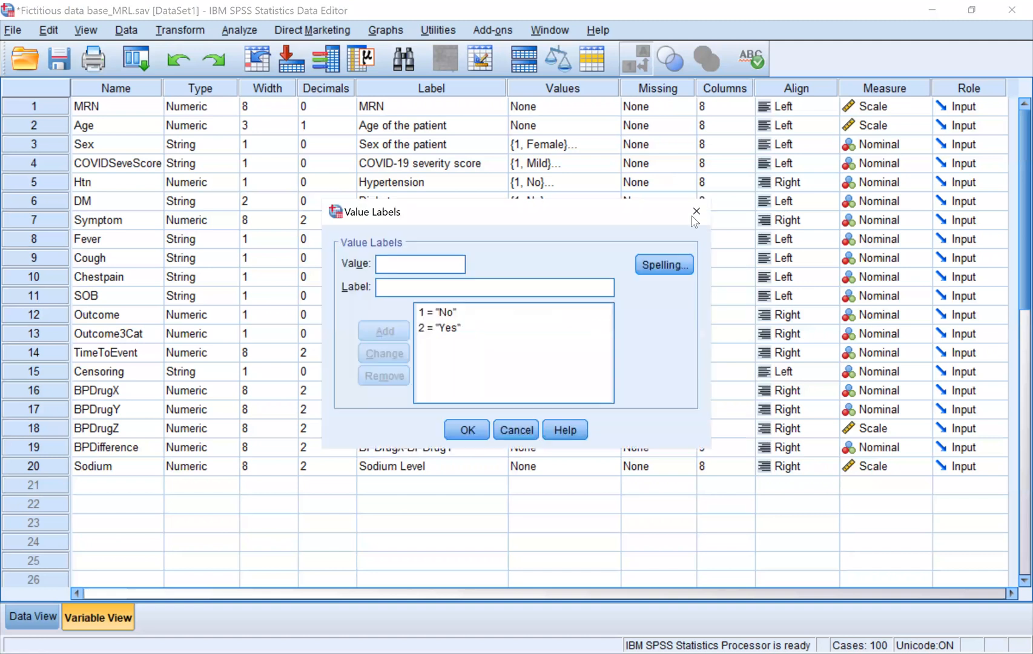
pyautogui.click(695, 218)
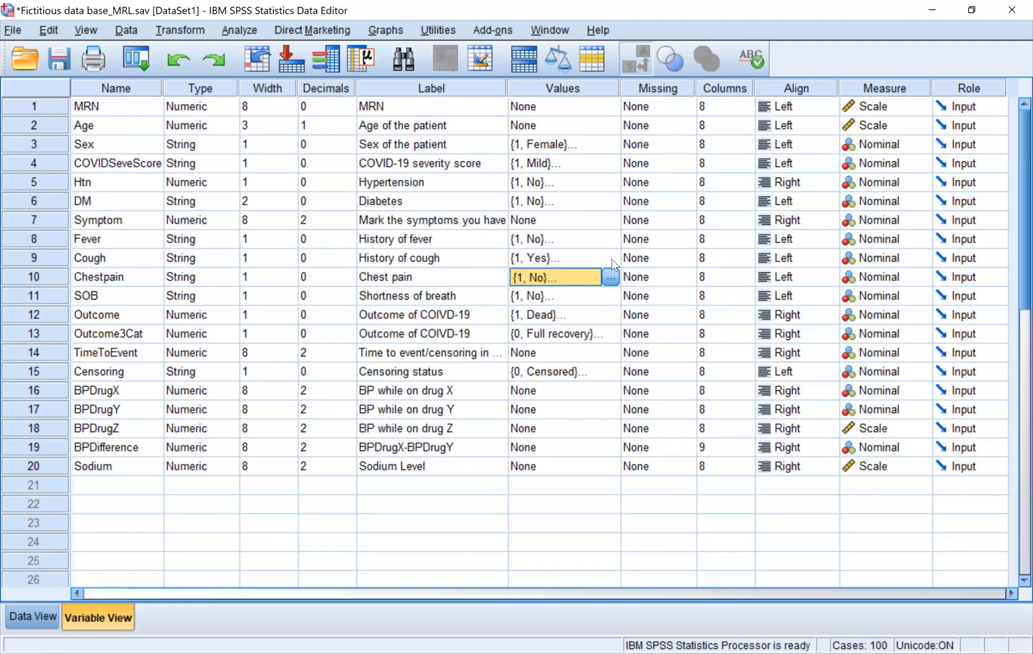
pyautogui.click(620, 256)
pyautogui.click(611, 257)
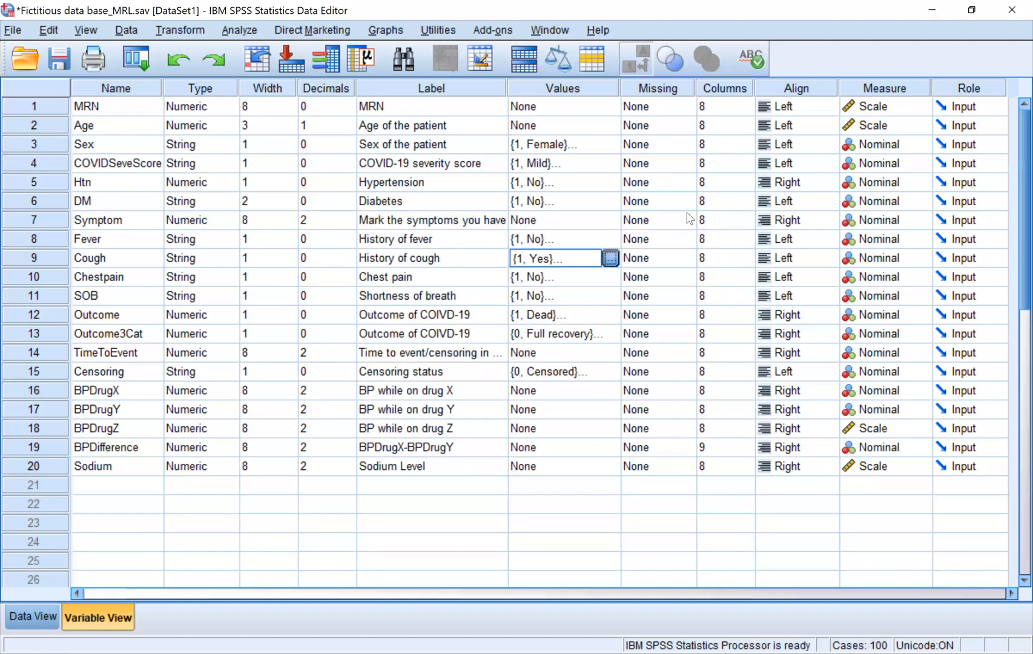
pyautogui.click(695, 212)
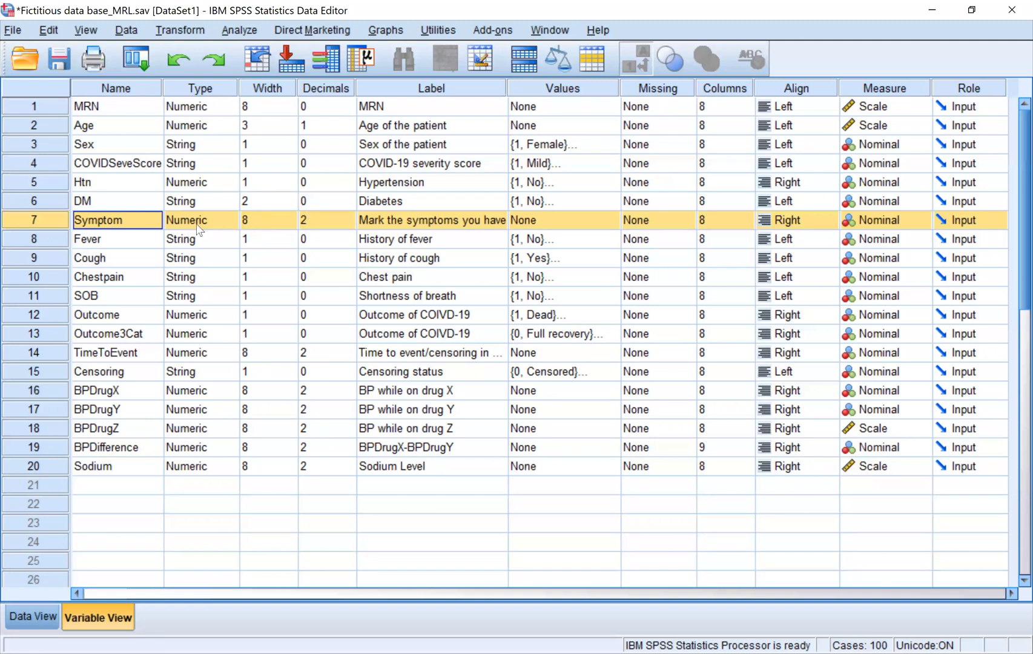
# Step: Highlight the variable names from Fever to SOB
pyautogui.click(462, 224)
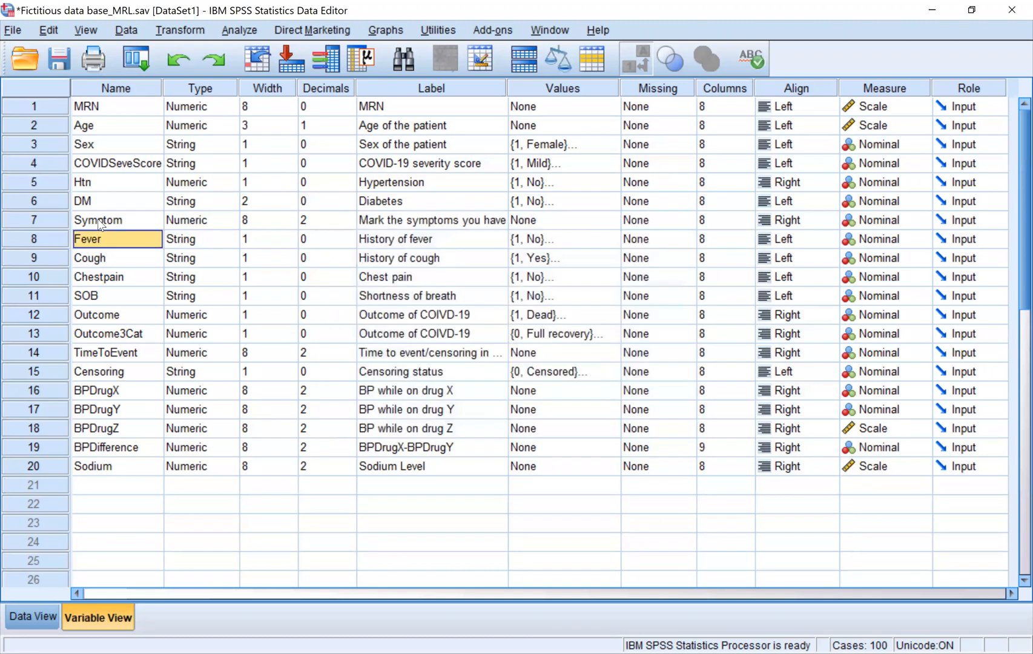
pyautogui.hotkey('shift', 'Down')
pyautogui.hotkey('shift', 'Down')
pyautogui.hotkey('shift', 'Down')
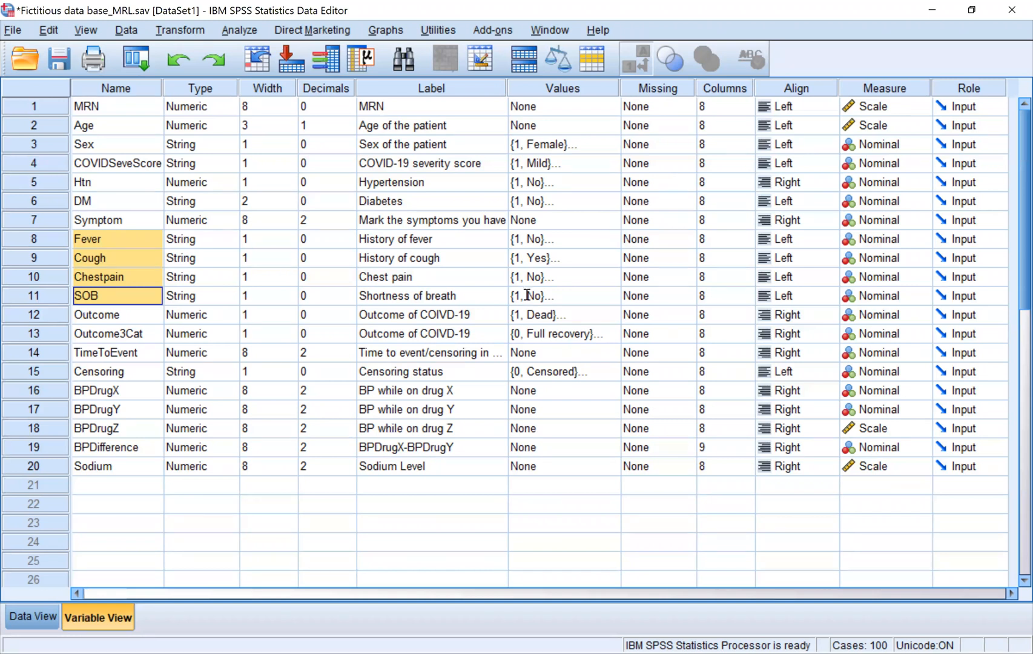
# Step: In the value labels of the Symptom variable, add 1 as "Fever" and 2 as "Cough"
pyautogui.doubleClick(526, 295)
pyautogui.write('1')
pyautogui.press('Tab')
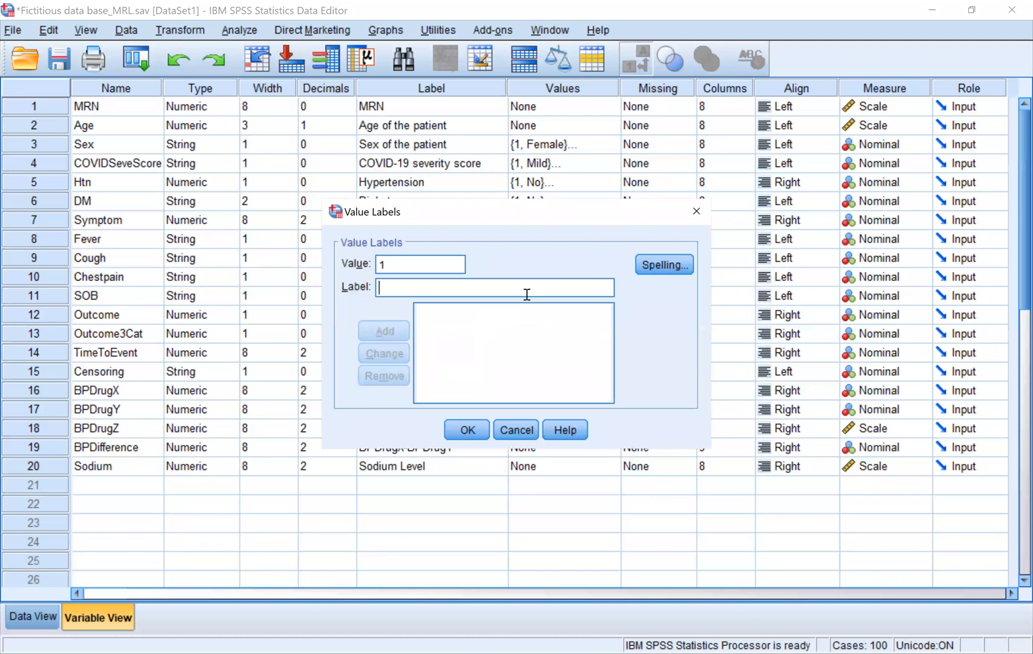
pyautogui.write('Fever')
pyautogui.hotkey('alt', 'a')
pyautogui.write('2')
pyautogui.press('Tab')
pyautogui.write('C')
pyautogui.press('BackSpace')
pyautogui.write('Cough')
pyautogui.hotkey('alt', 'a')
# Step: Add 3 as "CHest pain" and 4 as "SOB" to the Symptom value labels and apply them
pyautogui.write('3')
pyautogui.press('Tab')
pyautogui.write('CHes')
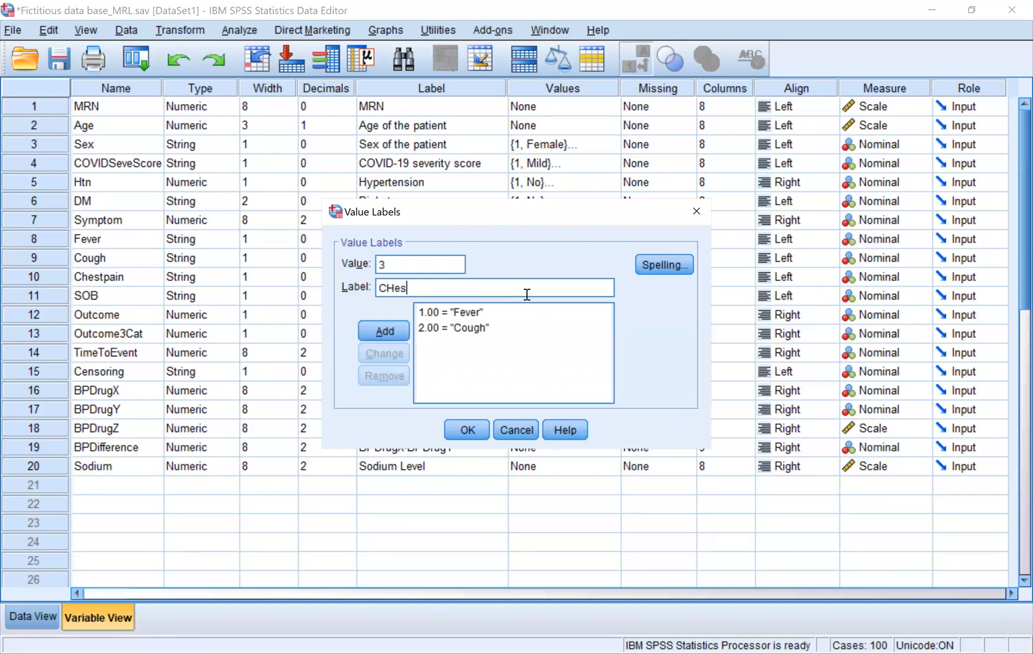
pyautogui.write('t pain')
pyautogui.hotkey('alt', 'a')
pyautogui.write('4')
pyautogui.press('Tab')
pyautogui.write('S')
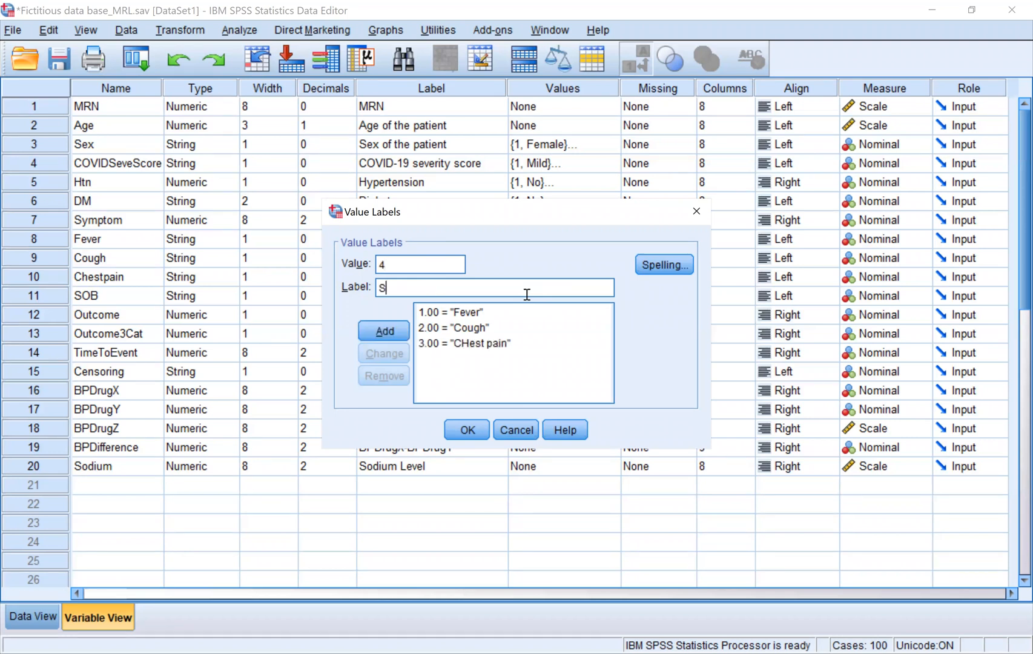
pyautogui.write('OB')
pyautogui.hotkey('alt', 'a')
pyautogui.click(472, 430)
pyautogui.click(596, 276)
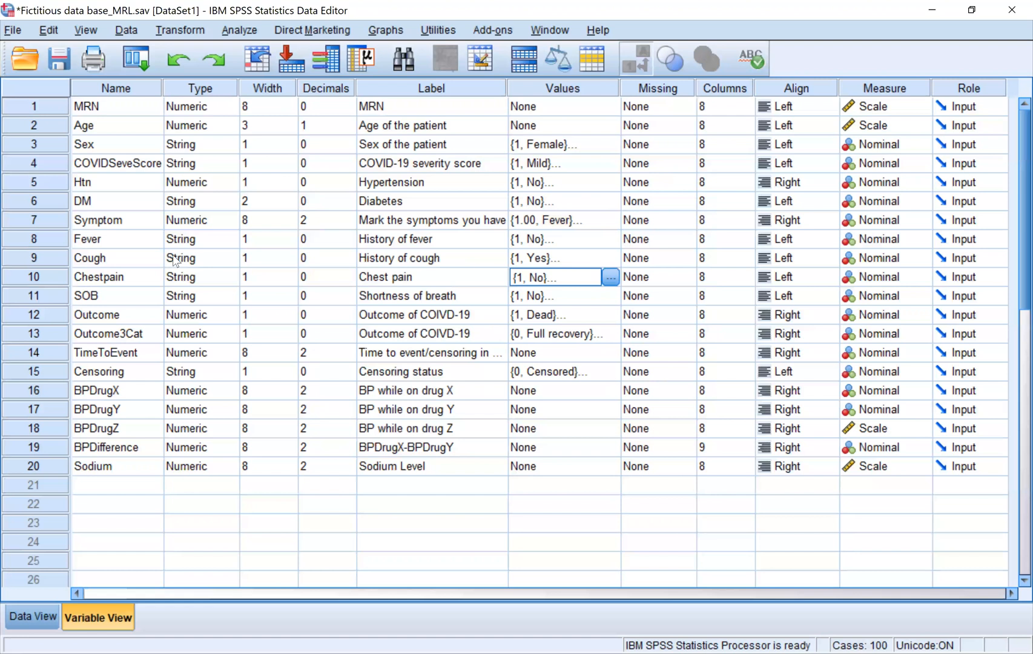
# Step: Select the Symptom variable and review its value labels
pyautogui.click(36, 221)
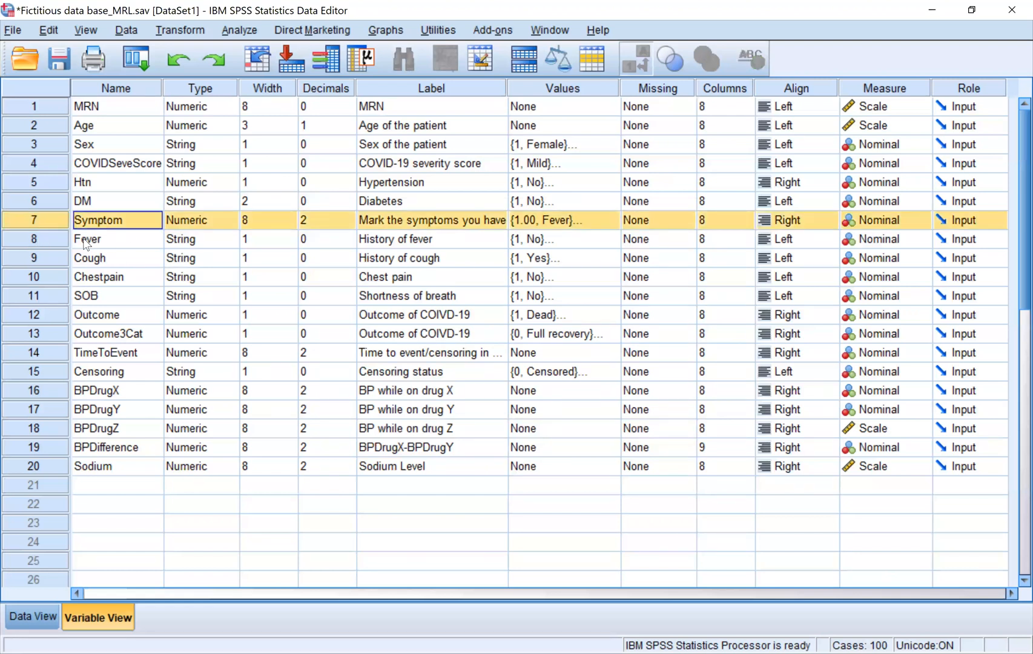
pyautogui.doubleClick(613, 227)
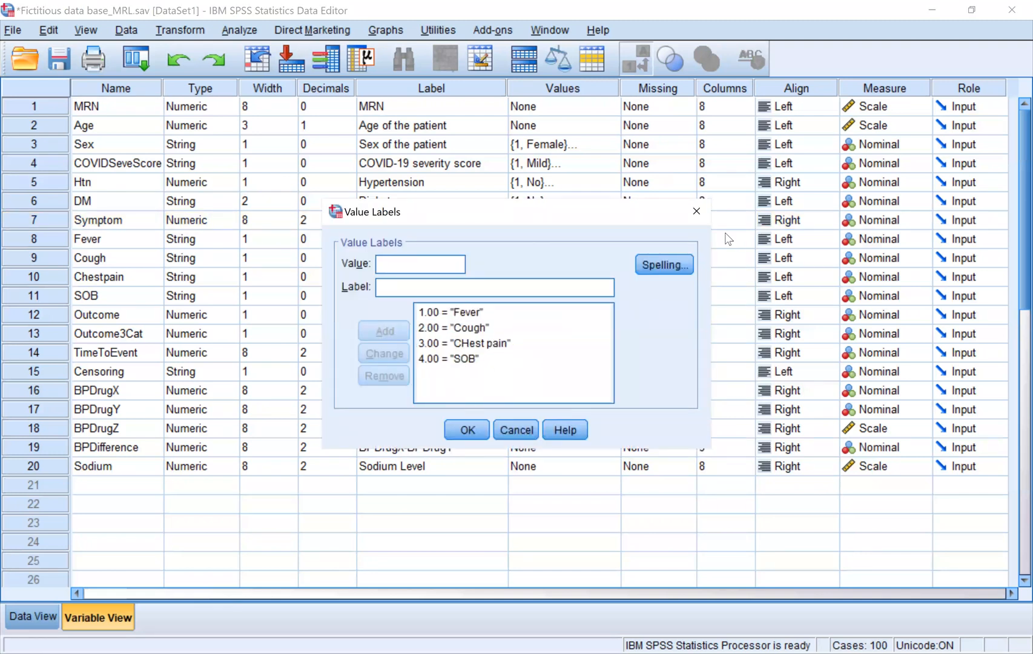
pyautogui.click(695, 211)
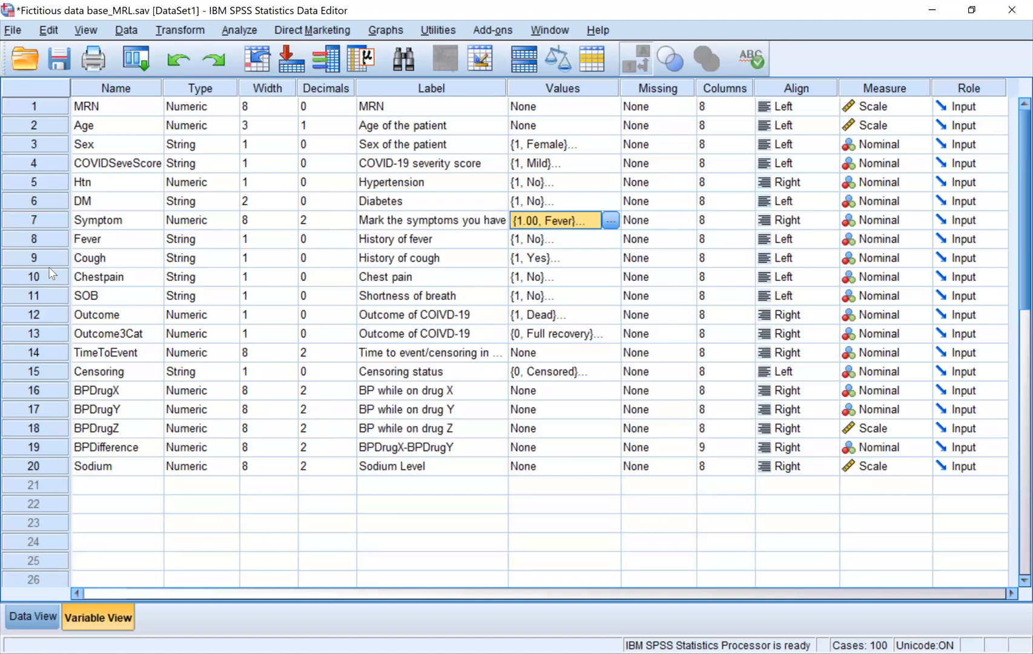
# Step: Highlight the rows of the variables Fever to SOB and review Fever's value labels
pyautogui.moveTo(53, 240); pyautogui.dragTo(53, 293)
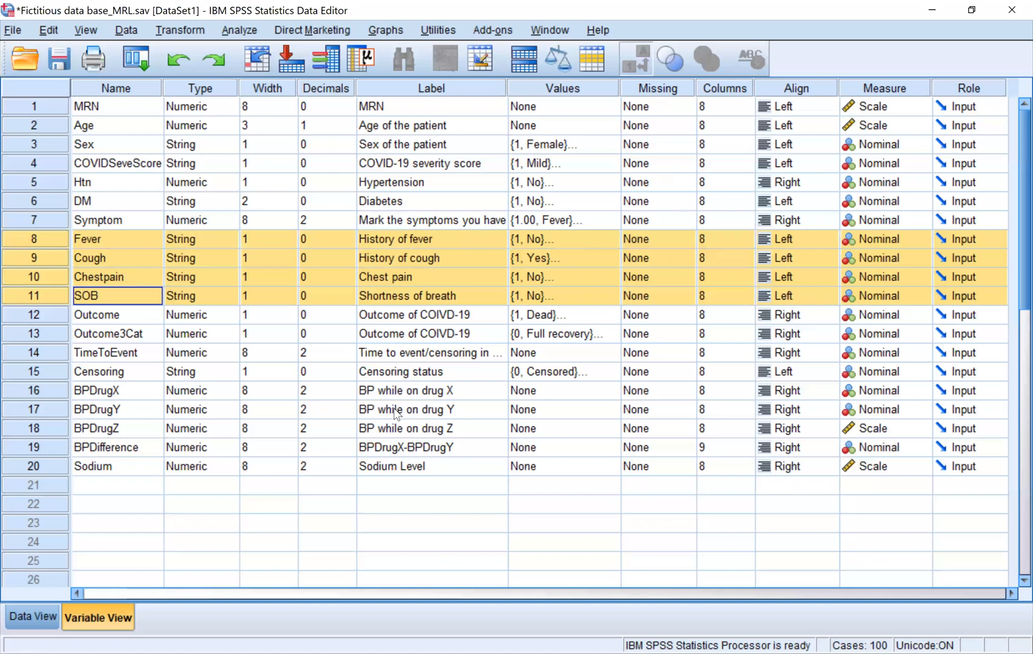
pyautogui.click(589, 239)
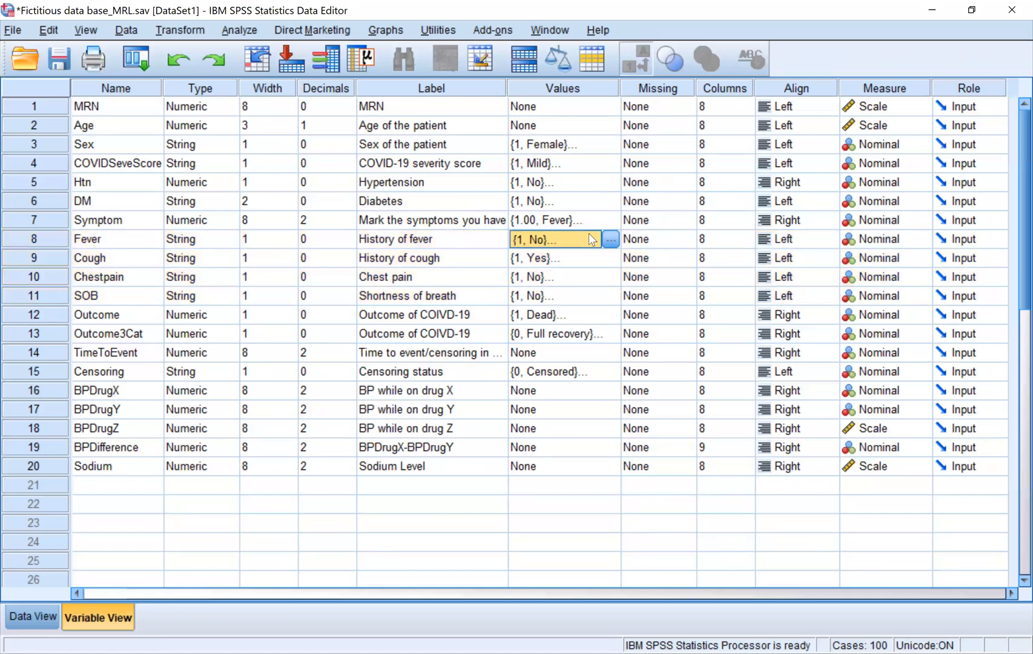
pyautogui.click(609, 240)
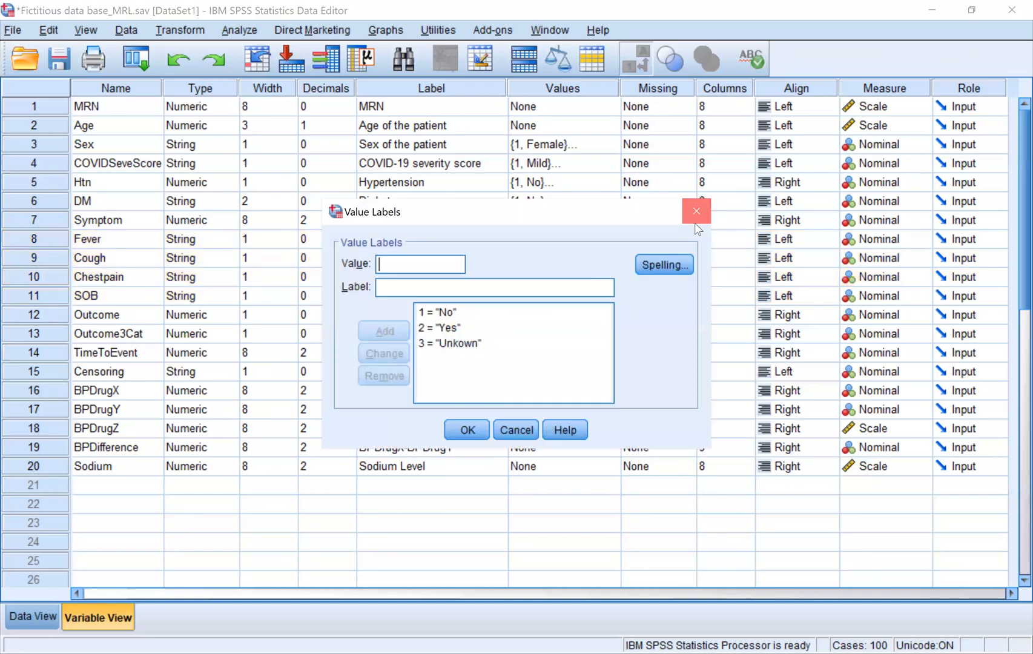
pyautogui.click(695, 219)
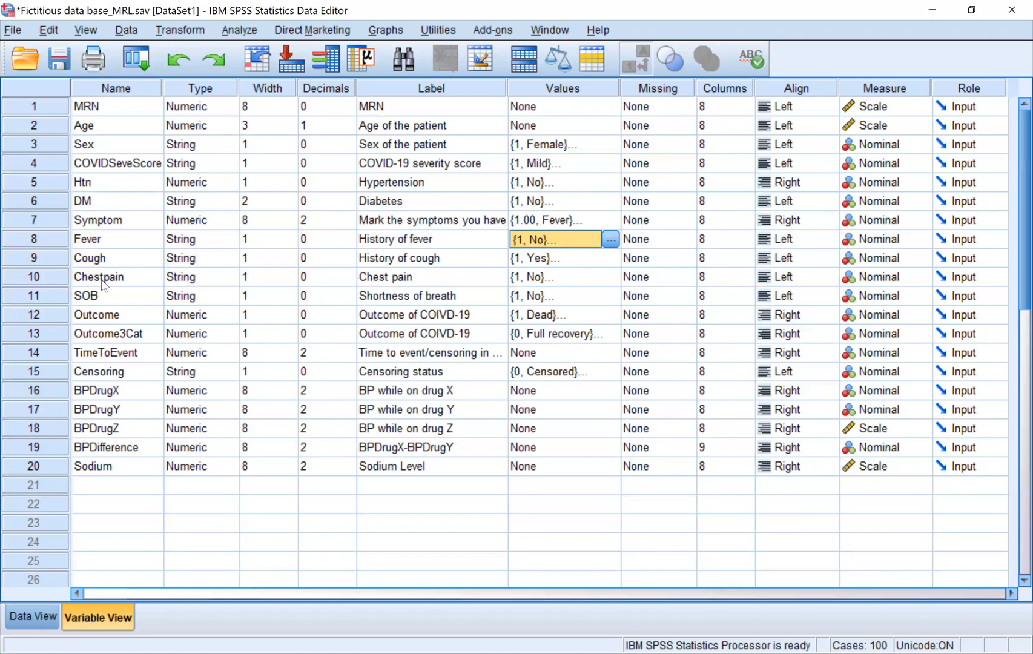
# Step: Compare the Symptom and Fever variable rows and check the value labels of Symptom again
pyautogui.click(48, 239)
pyautogui.click(51, 219)
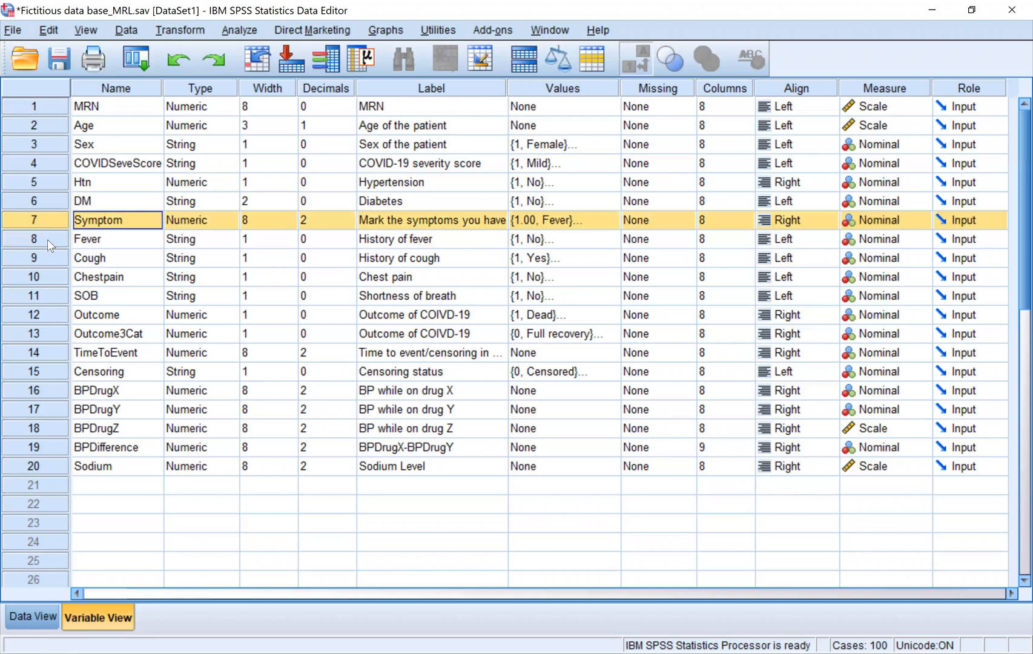
pyautogui.click(48, 239)
pyautogui.click(42, 222)
pyautogui.click(623, 222)
pyautogui.click(609, 224)
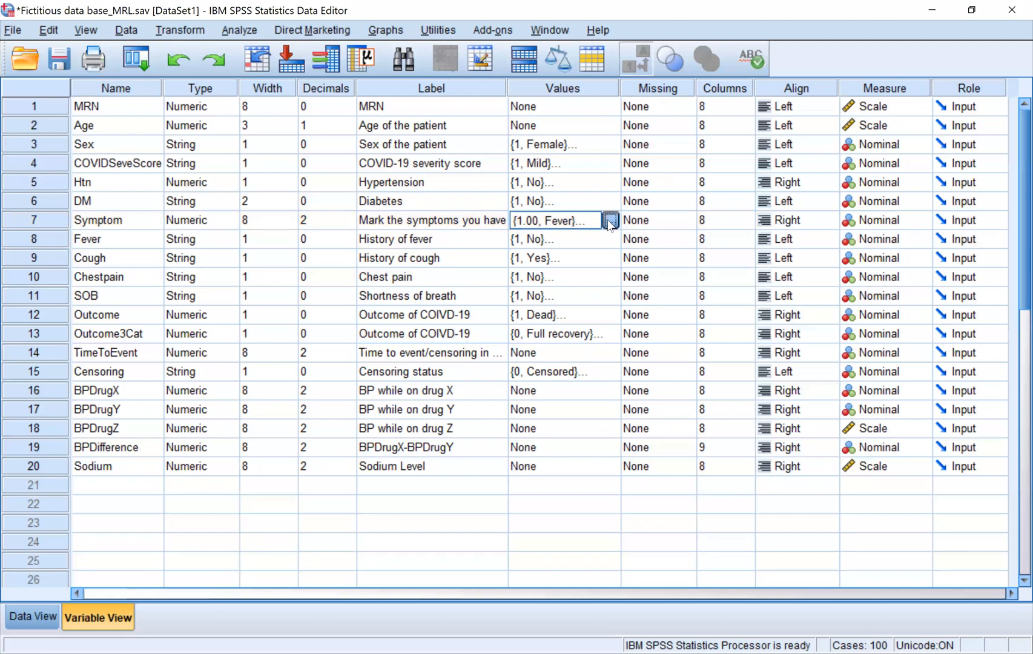
pyautogui.click(610, 222)
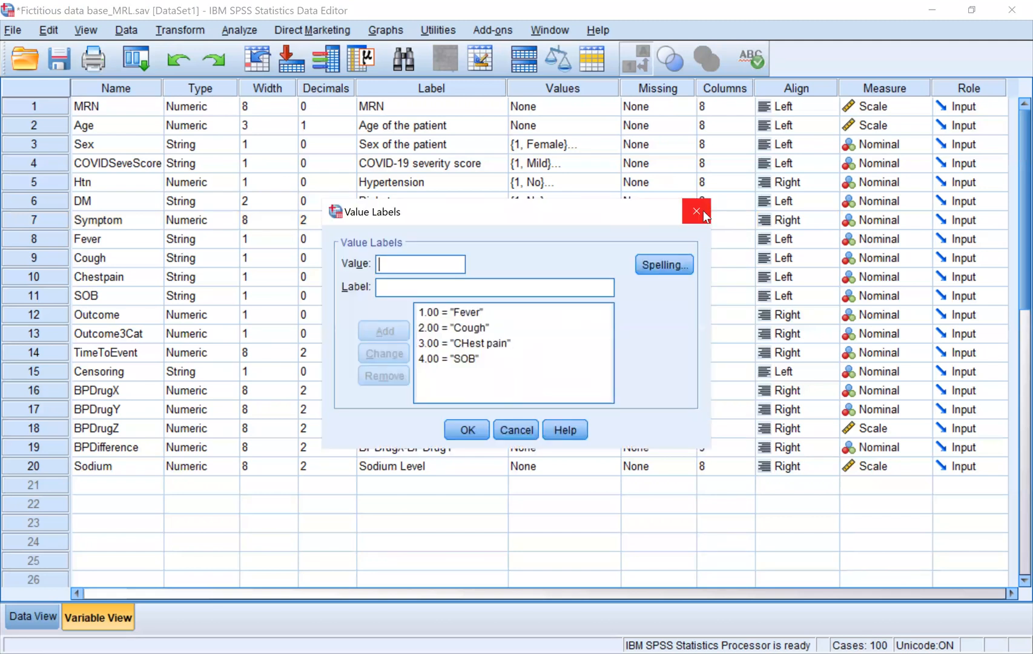
pyautogui.press('Escape')
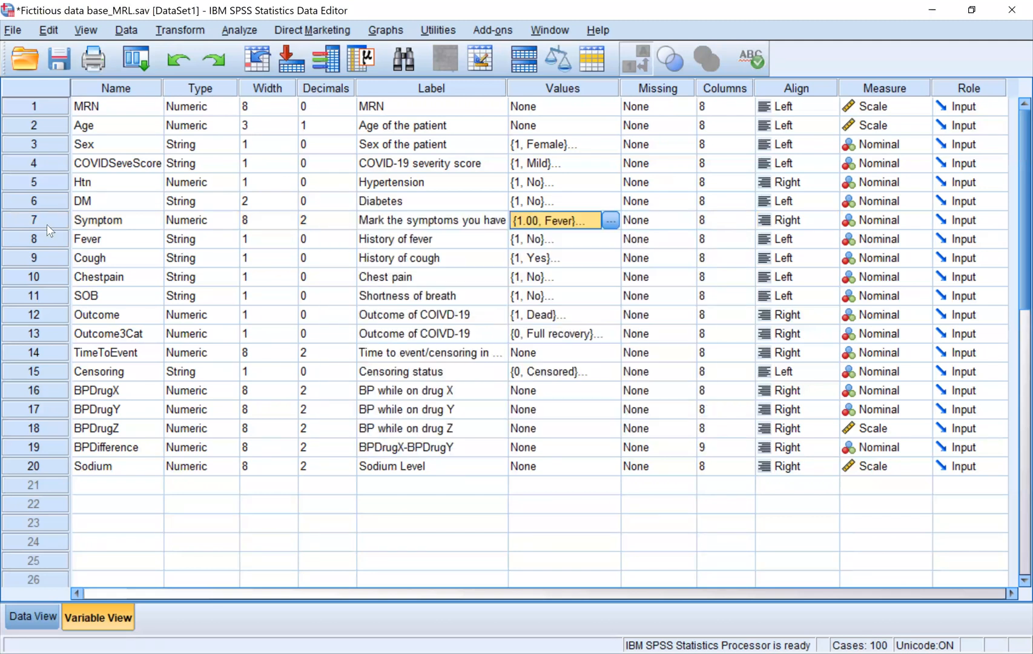
# Step: Highlight the four separate symptom variables from Fever to SOB
pyautogui.click(46, 240)
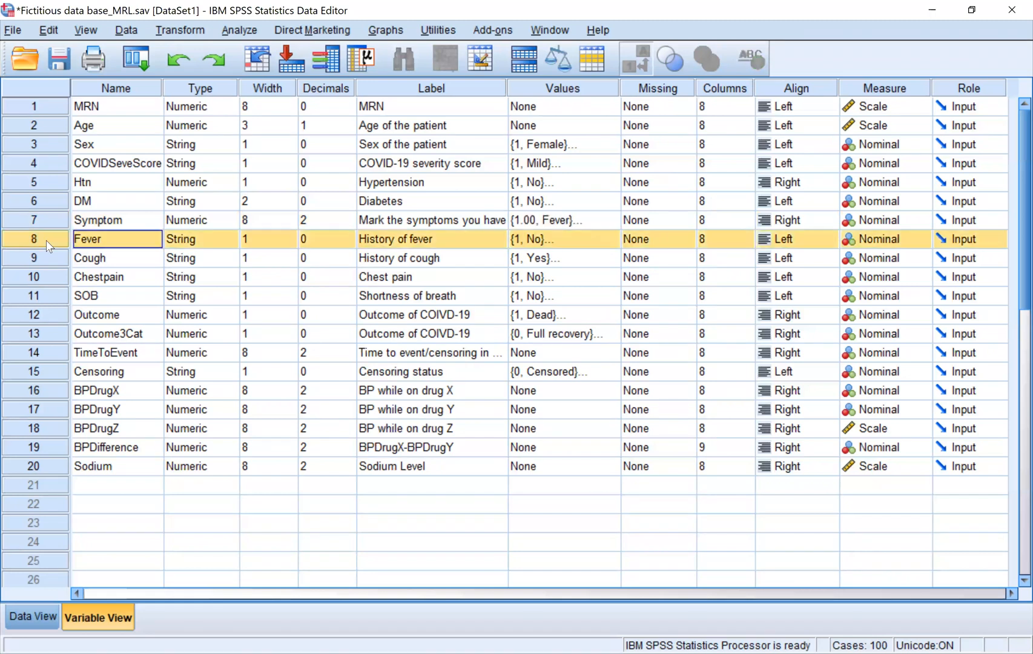
pyautogui.keyDown('shift'); pyautogui.click(57, 298); pyautogui.keyUp('shift')
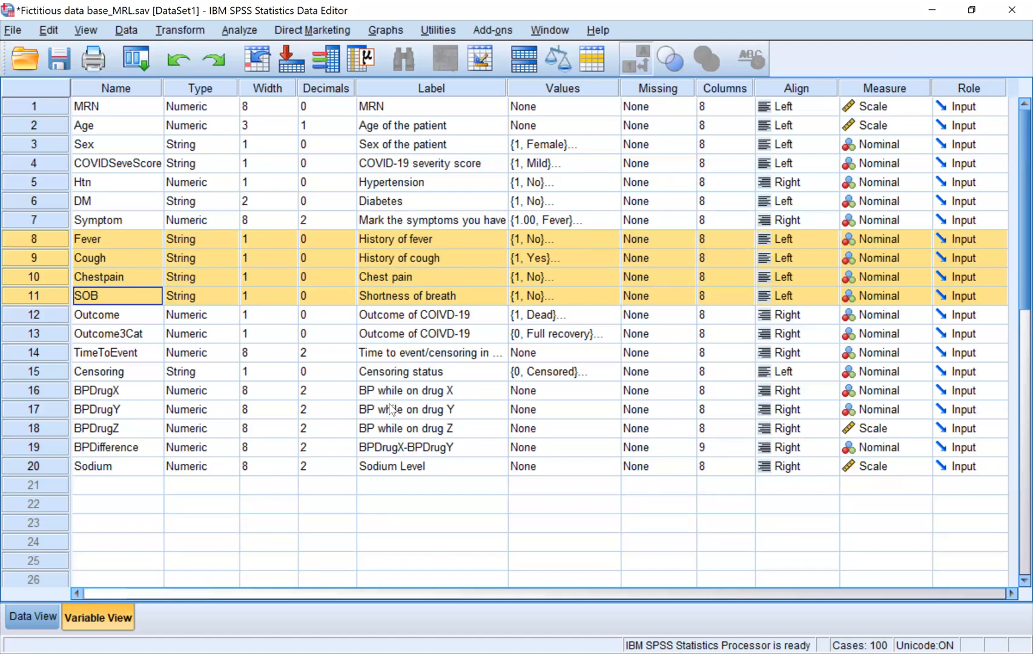
pyautogui.click(417, 273)
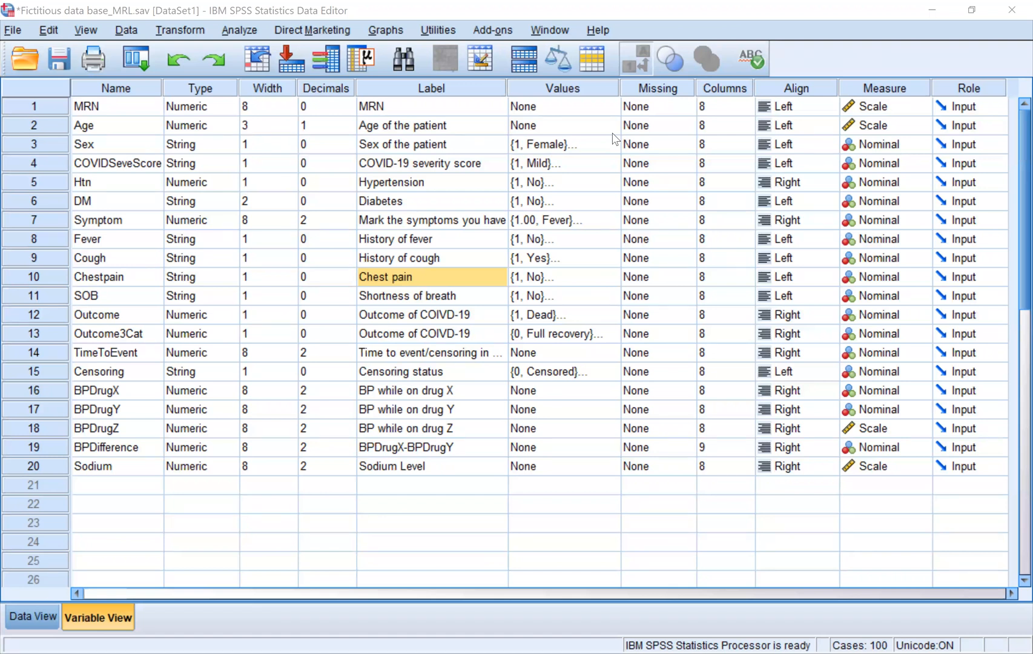
# Step: Compare the Symptom row with the Fever to SOB rows and open Symptom's value labels
pyautogui.click(56, 221)
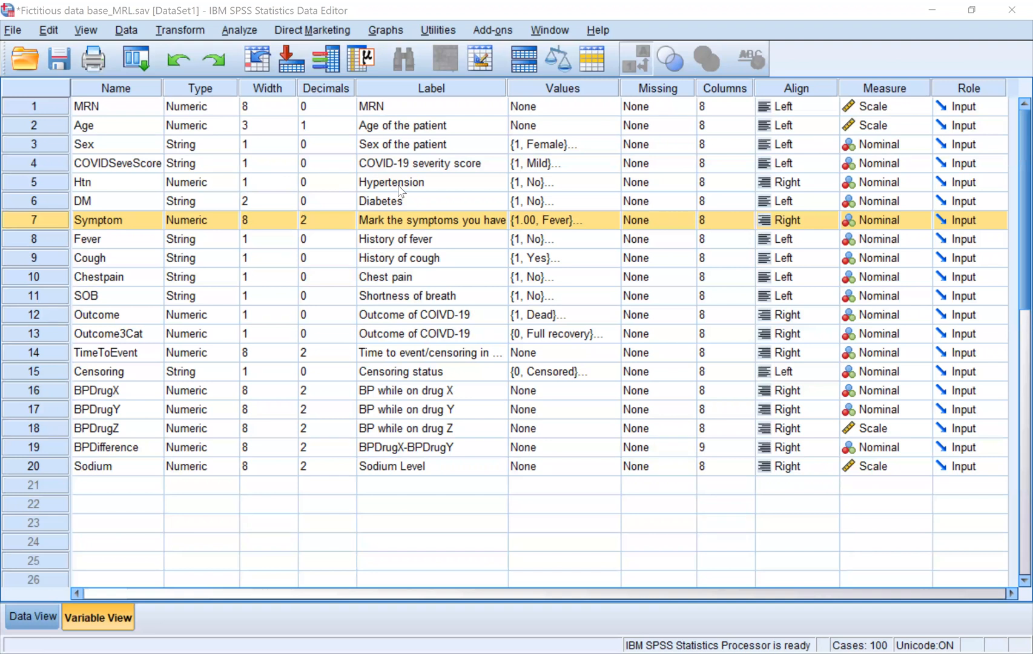
pyautogui.click(40, 236)
pyautogui.keyDown('shift'); pyautogui.click(48, 297); pyautogui.keyUp('shift')
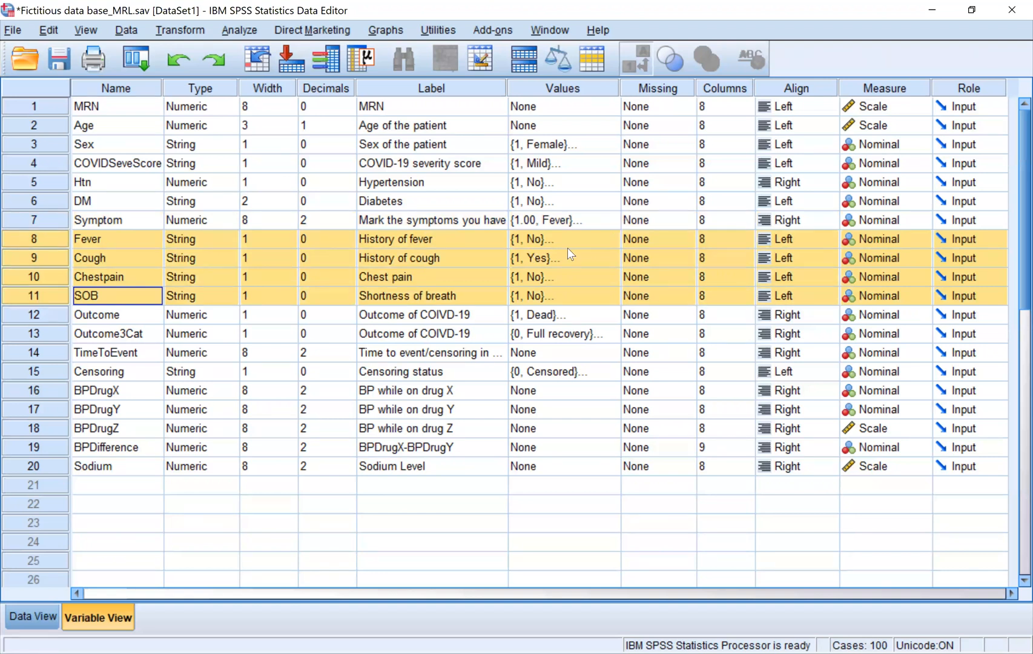
pyautogui.click(564, 222)
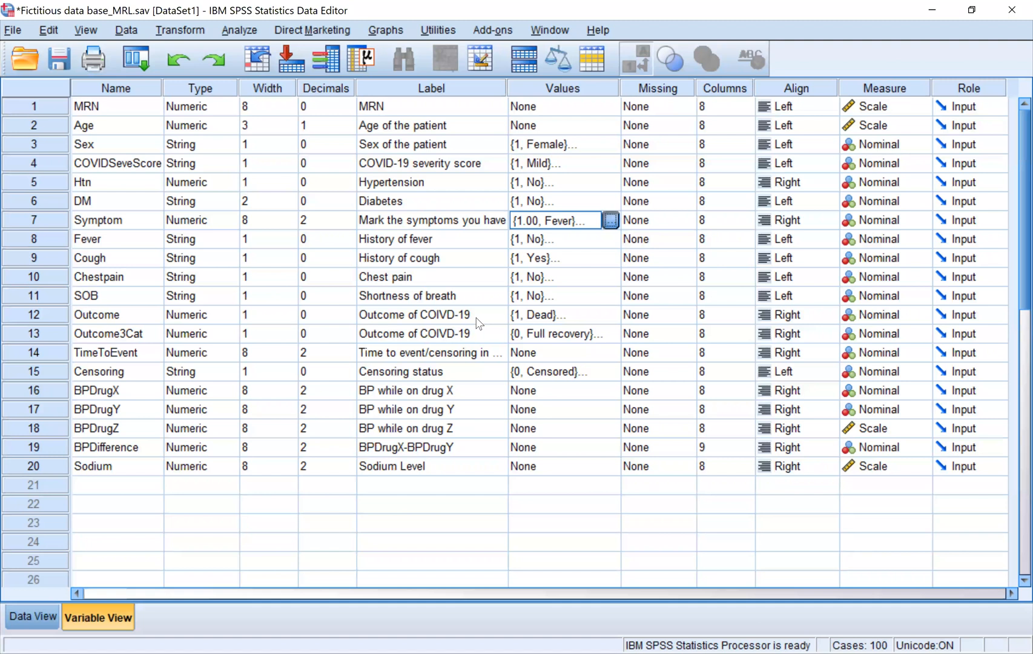
pyautogui.click(609, 221)
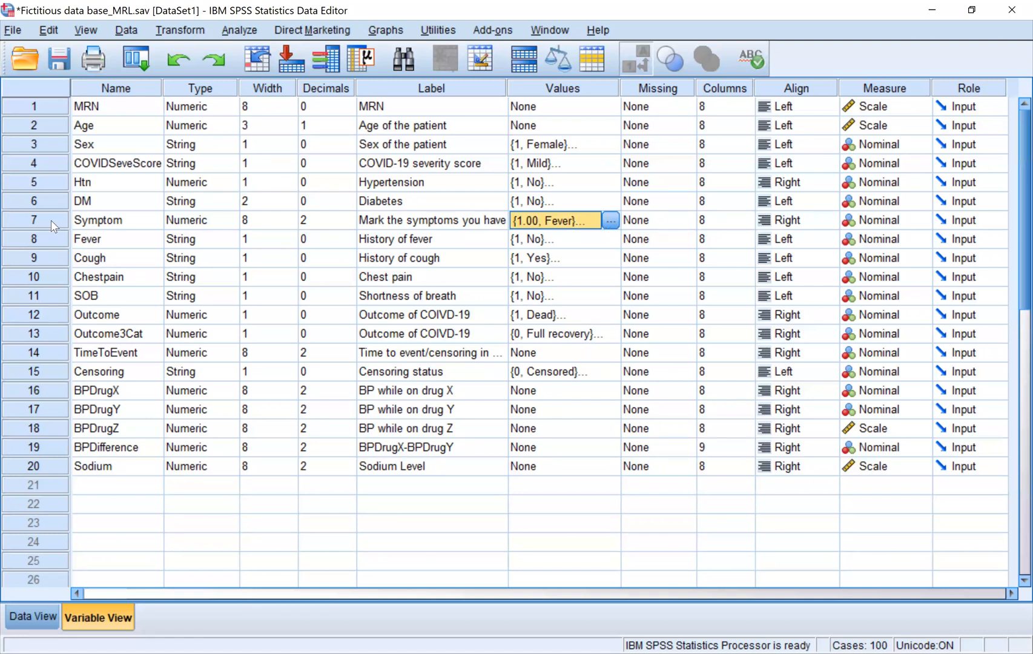
# Step: In Data View, display the numeric codes instead of value labels and select the first case's Symptom cell
pyautogui.hotkey('ctrl', 't')
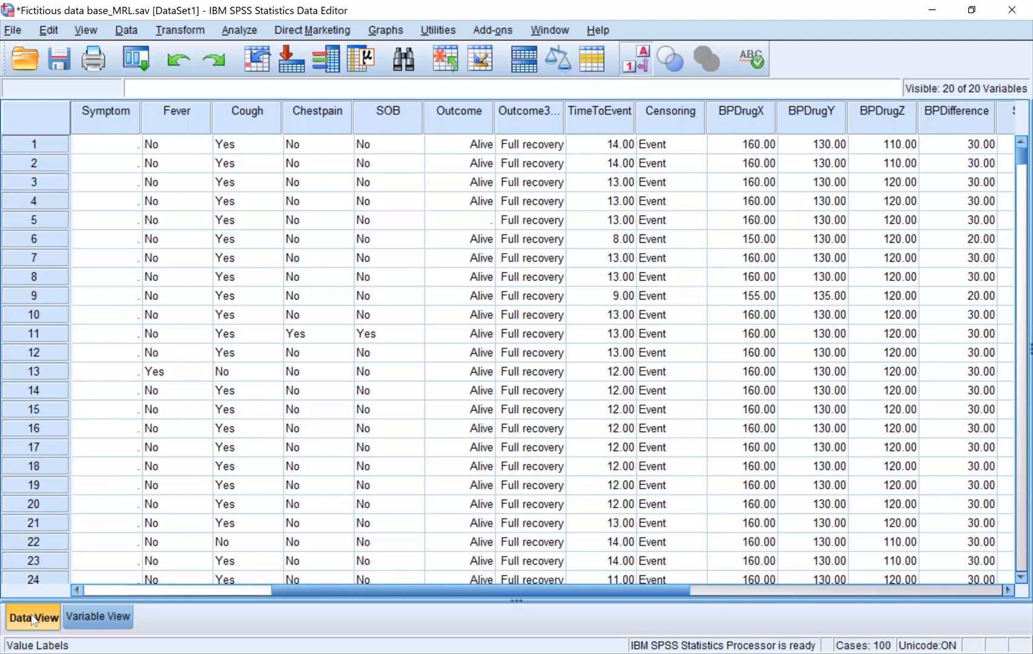
pyautogui.click(644, 60)
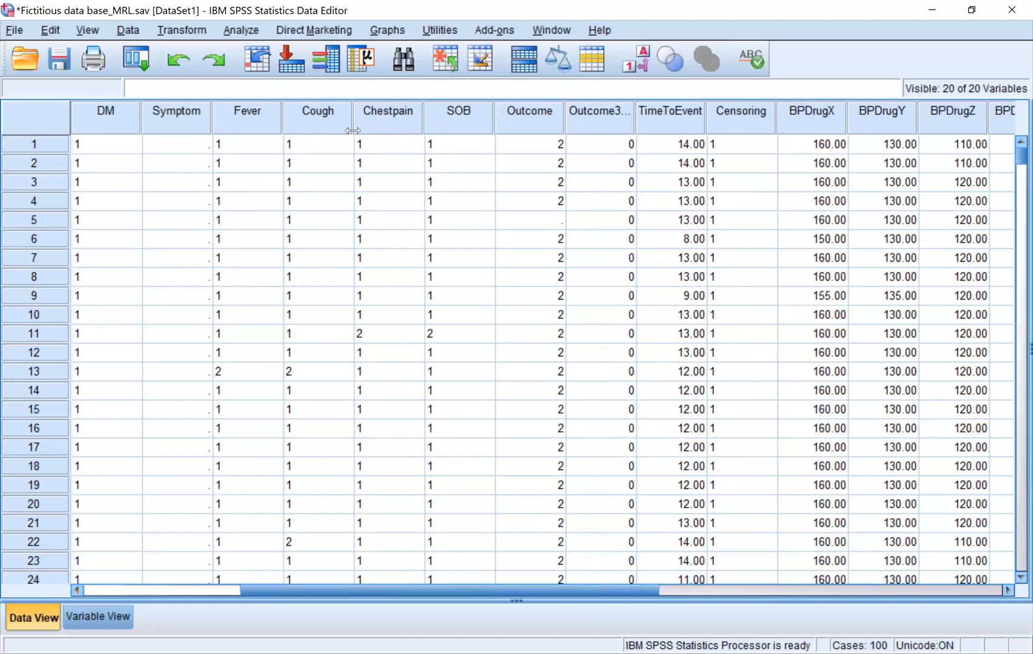
pyautogui.click(172, 149)
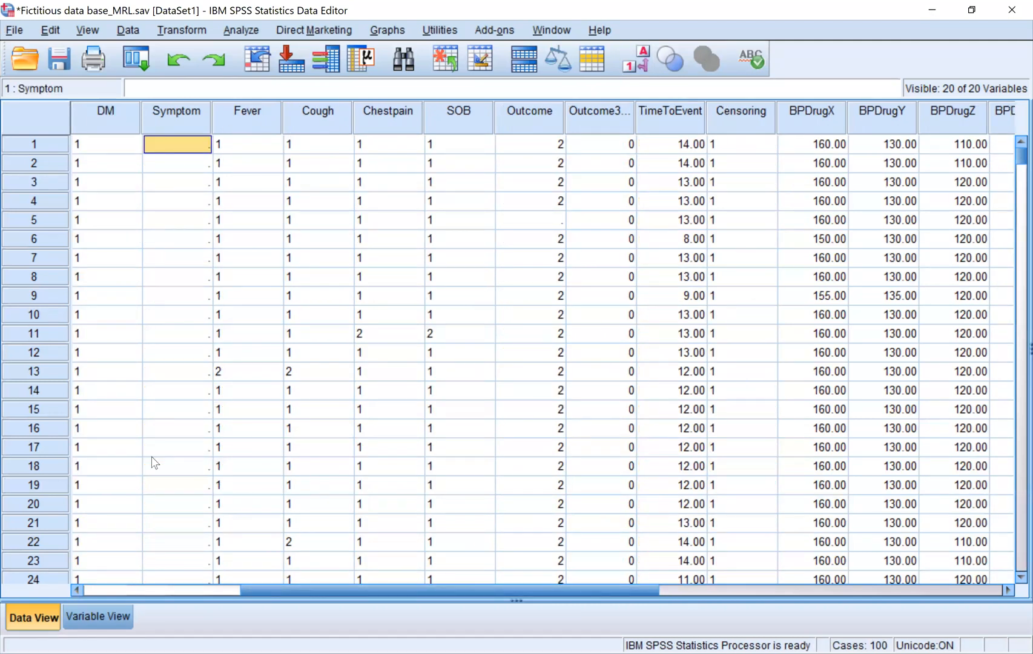
pyautogui.moveTo(516, 590); pyautogui.dragTo(538, 590)
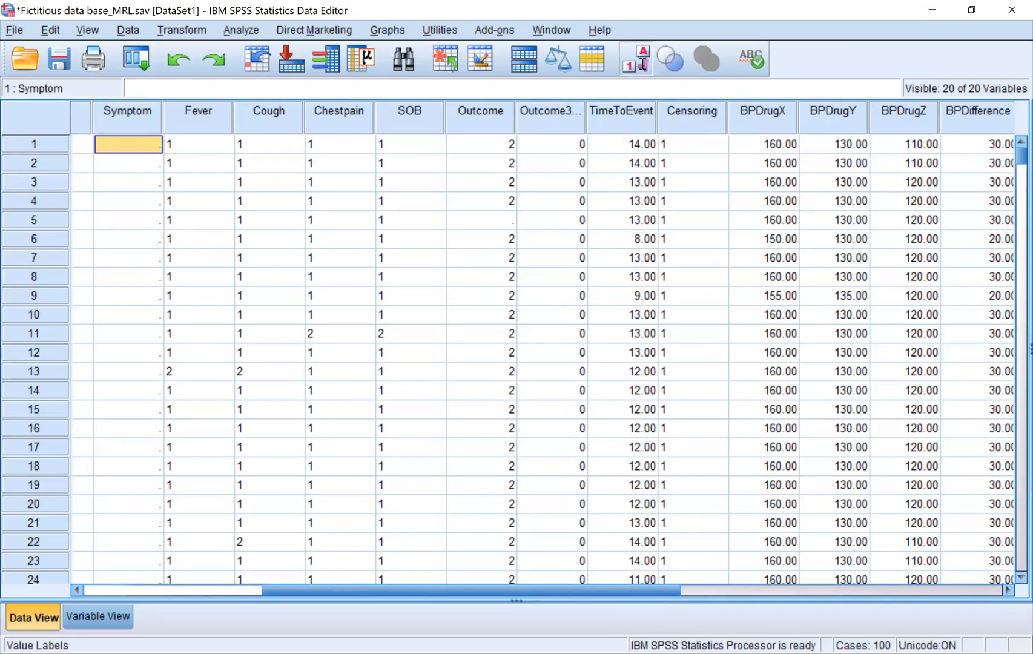
# Step: Display the value labels in the data again and highlight the first case's Fever to SOB cells
pyautogui.click(646, 67)
pyautogui.click(207, 145)
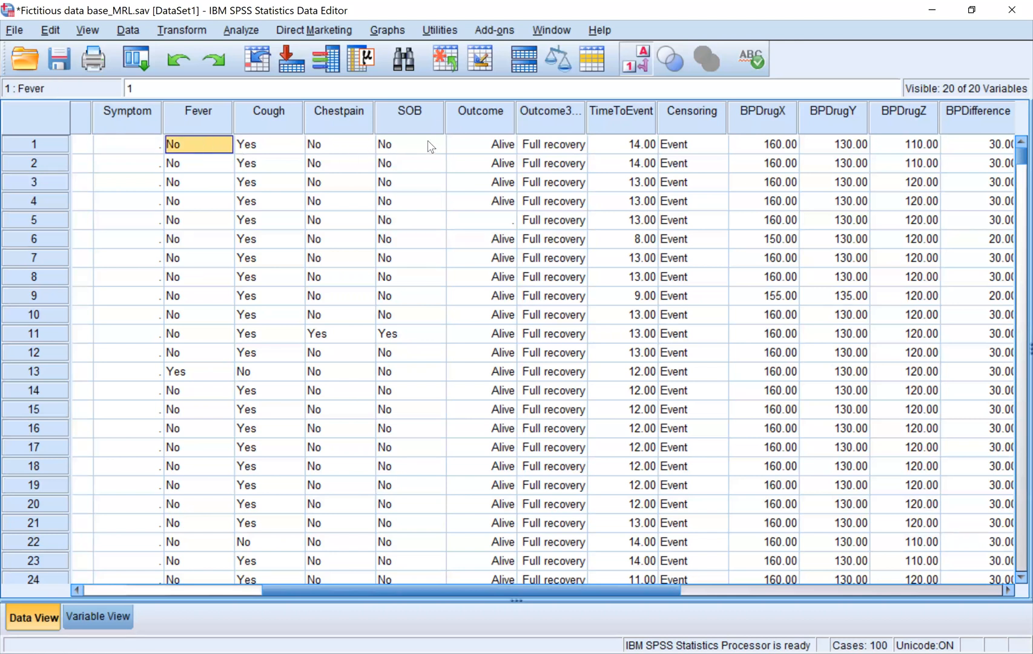
pyautogui.hotkey('alt', 'Tab')
pyautogui.hotkey('alt', 'Tab')
pyautogui.keyDown('shift'); pyautogui.click(423, 145); pyautogui.keyUp('shift')
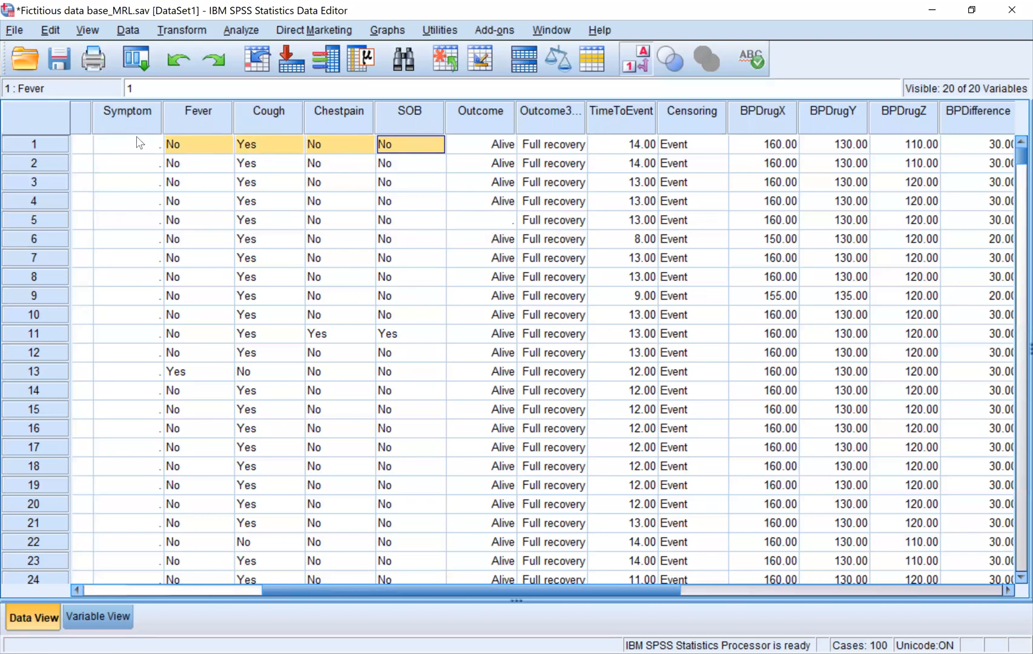
# Step: Enter 2 (Cough) as the first case's Symptom value
pyautogui.click(142, 152)
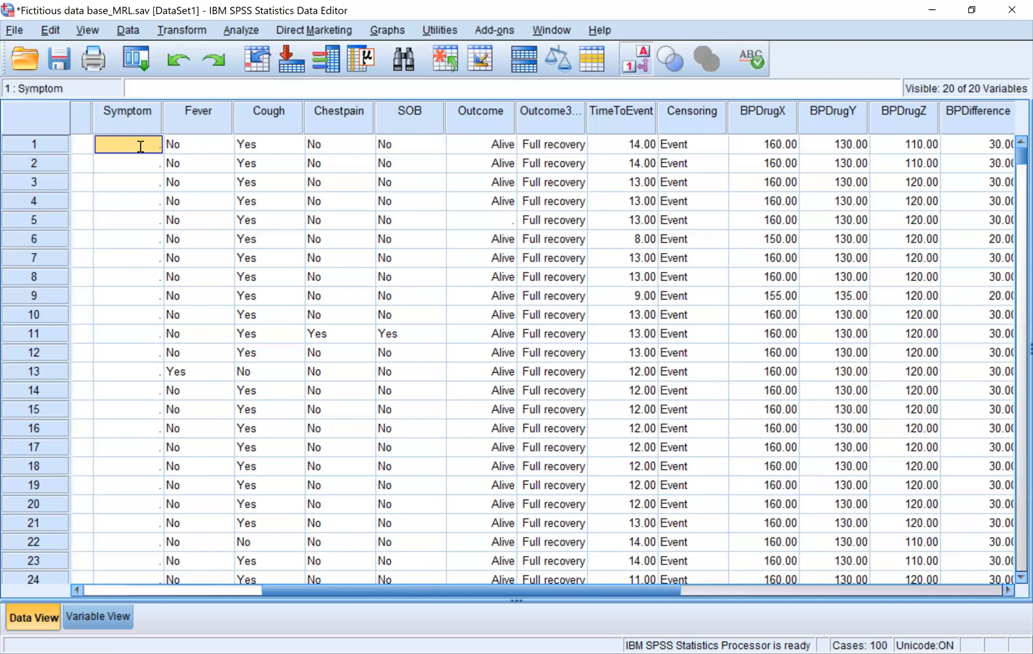
pyautogui.write('2')
pyautogui.press('Return')
pyautogui.click(143, 152)
# Step: Highlight case 11's Fever to SOB cells and compare them with its Symptom cell
pyautogui.click(247, 338)
pyautogui.click(196, 341)
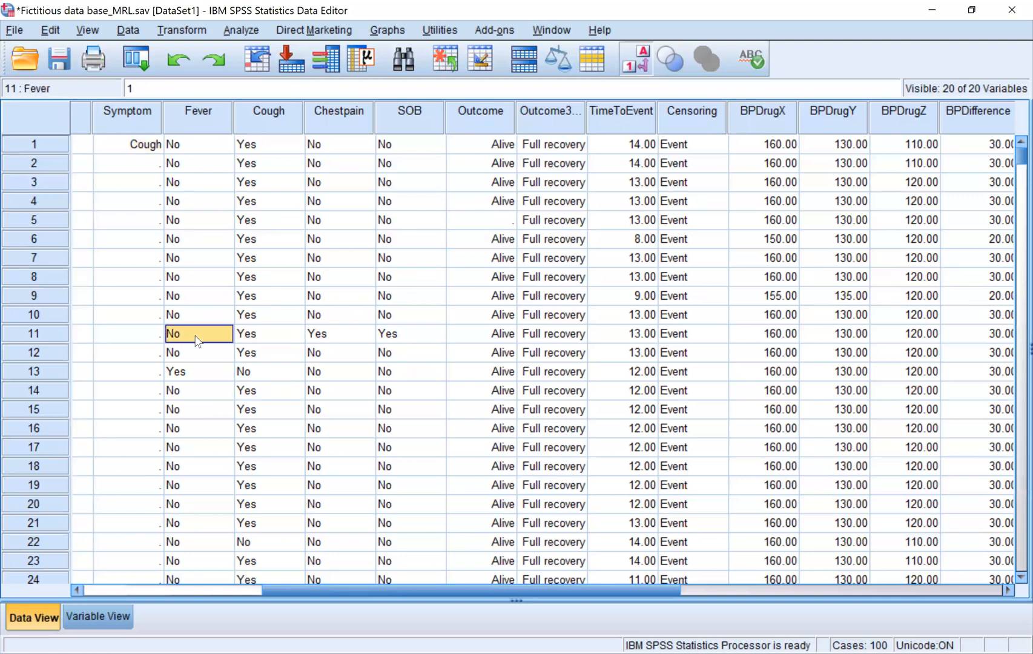
pyautogui.keyDown('shift'); pyautogui.click(403, 338); pyautogui.keyUp('shift')
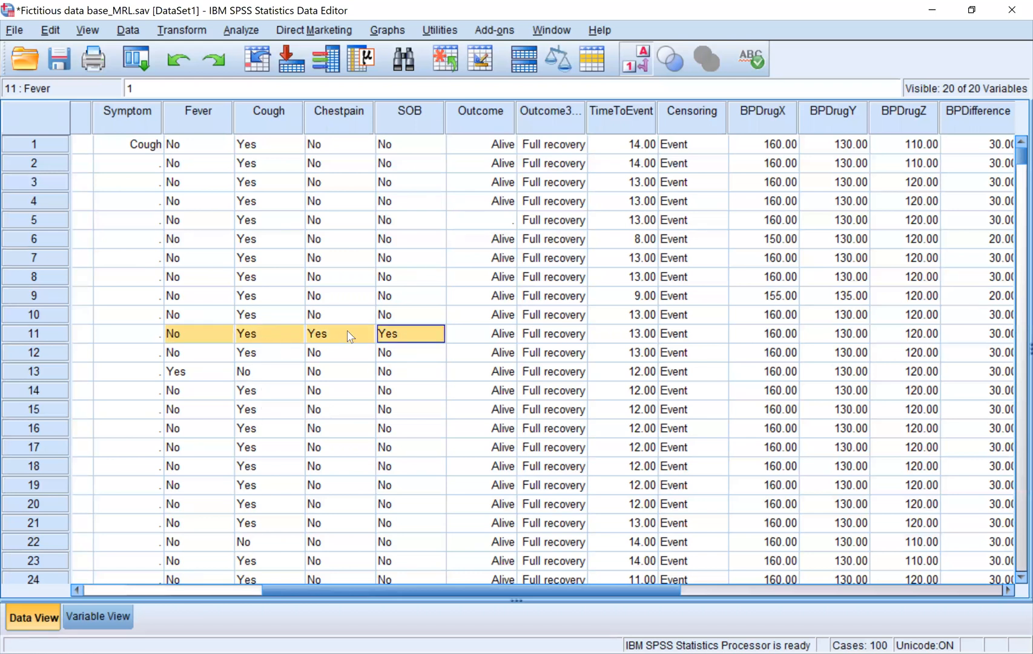
pyautogui.click(138, 337)
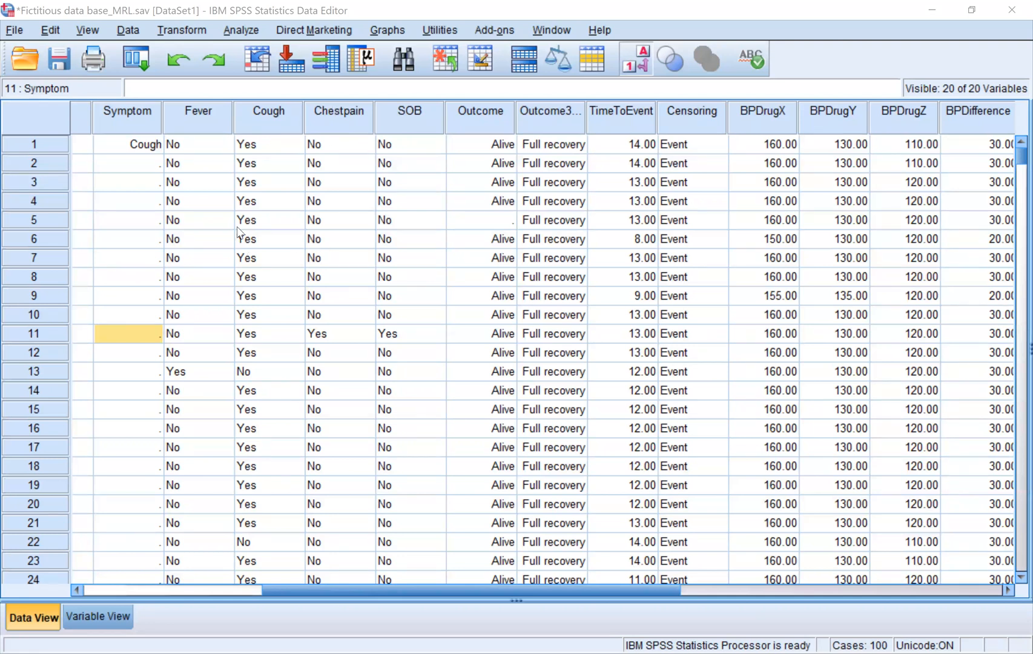
# Step: Delete the Symptom variable in Variable View
pyautogui.click(113, 618)
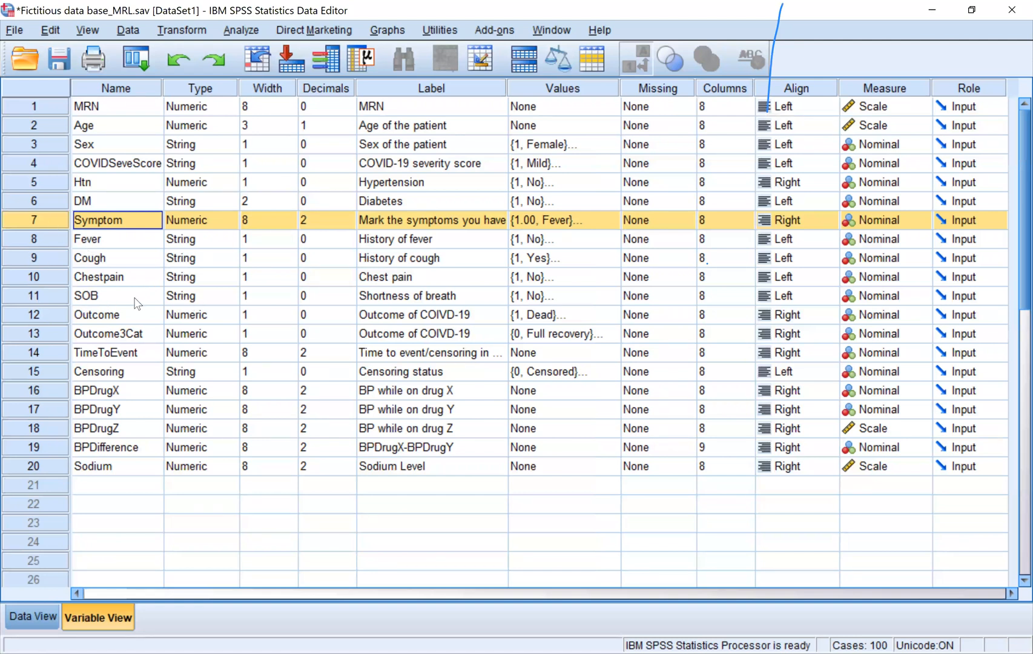
pyautogui.rightClick(52, 221)
pyautogui.click(89, 278)
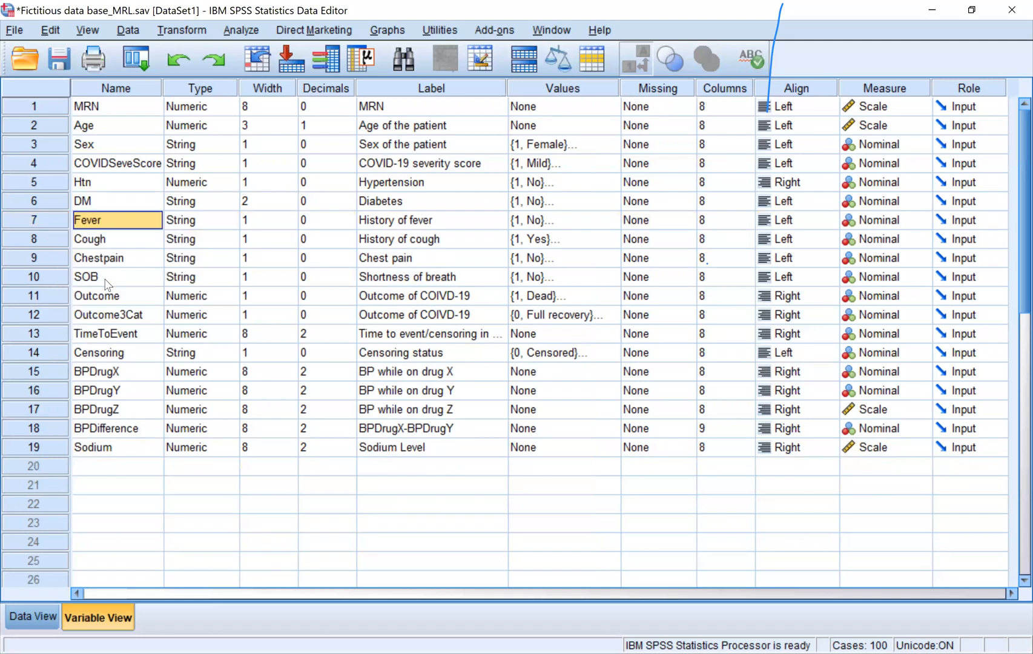
# Step: Highlight the Htn and DM variables, and examine the value labels defined for Sex
pyautogui.click(51, 186)
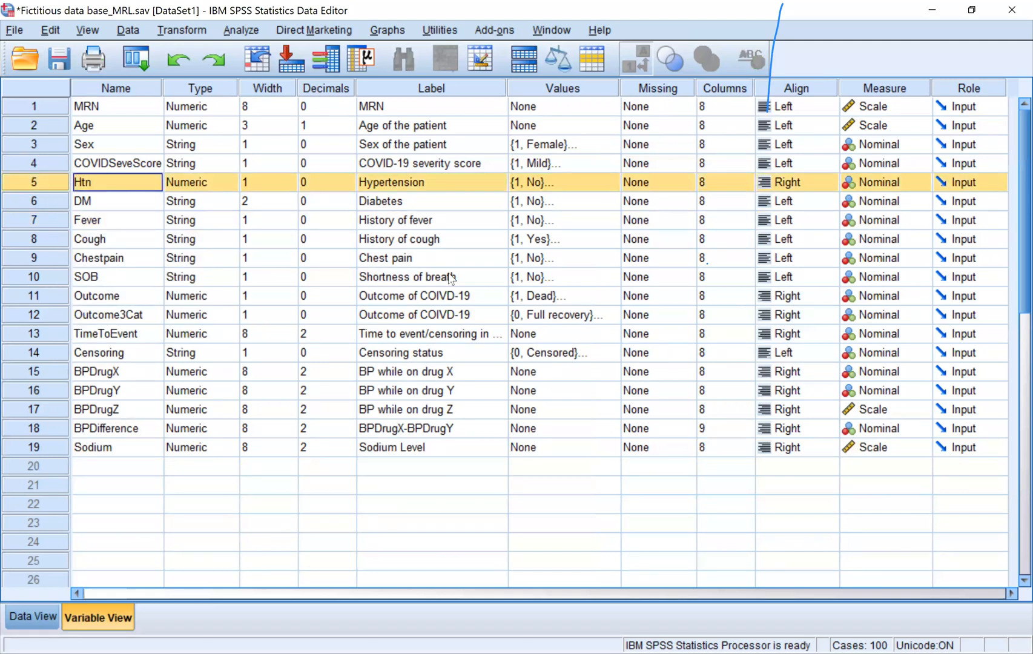
pyautogui.hotkey('shift', 'Down')
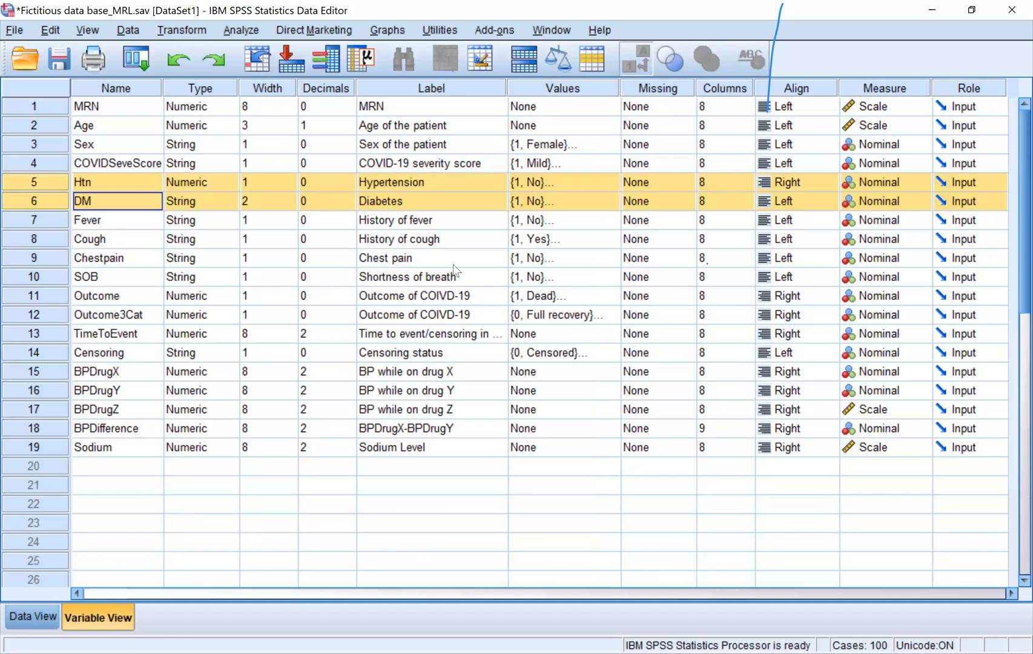
pyautogui.click(613, 150)
pyautogui.click(611, 145)
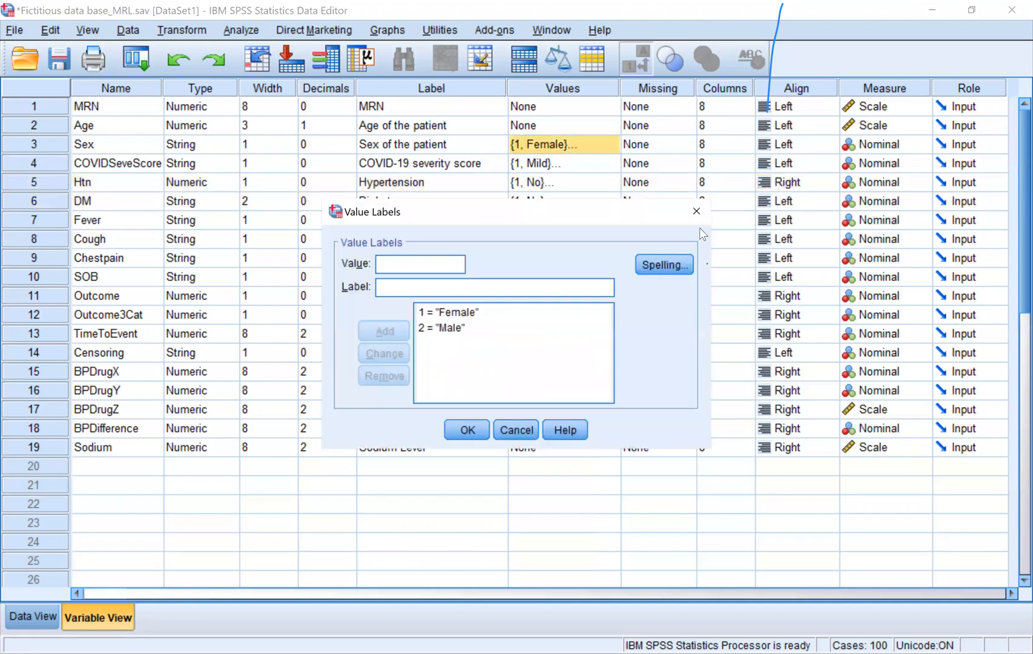
pyautogui.click(695, 209)
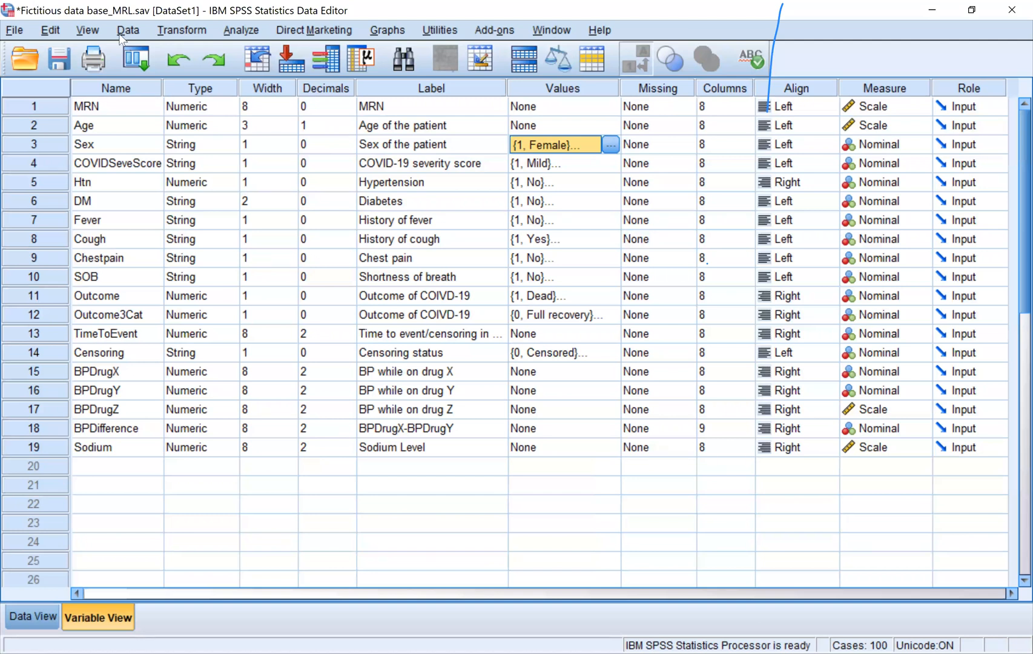
# Step: Highlight the Outcome variable and examine its value labels
pyautogui.click(247, 34)
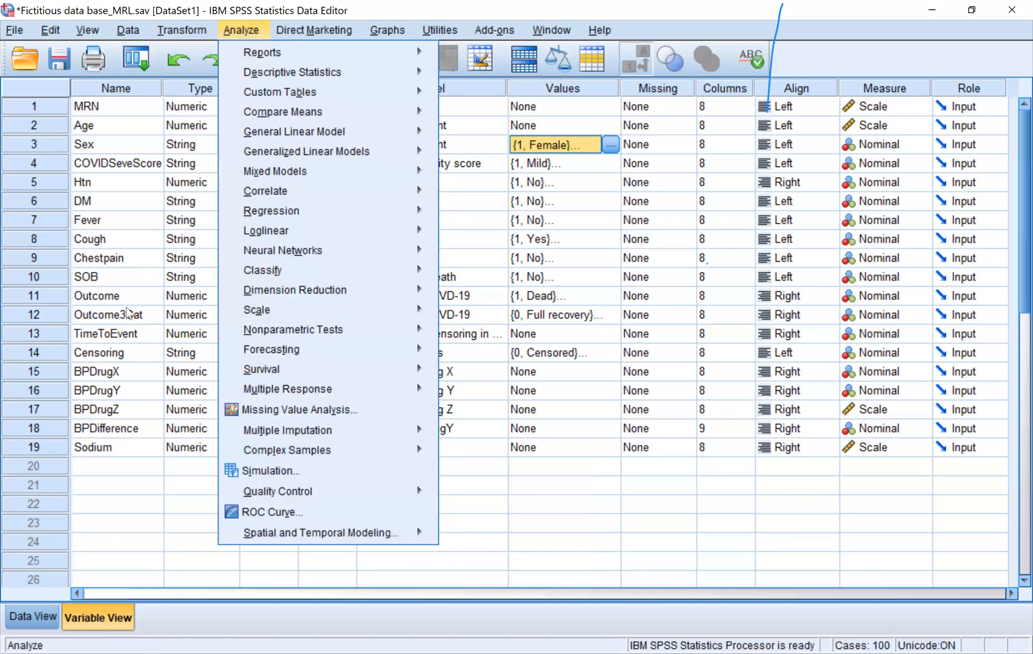
pyautogui.click(61, 297)
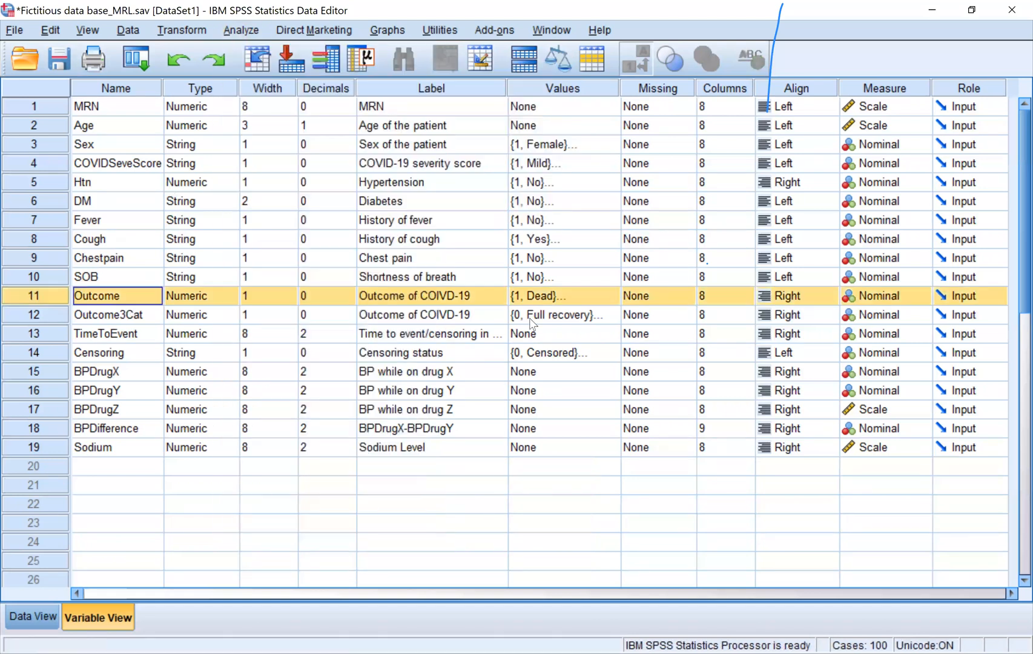
pyautogui.click(589, 295)
pyautogui.click(609, 297)
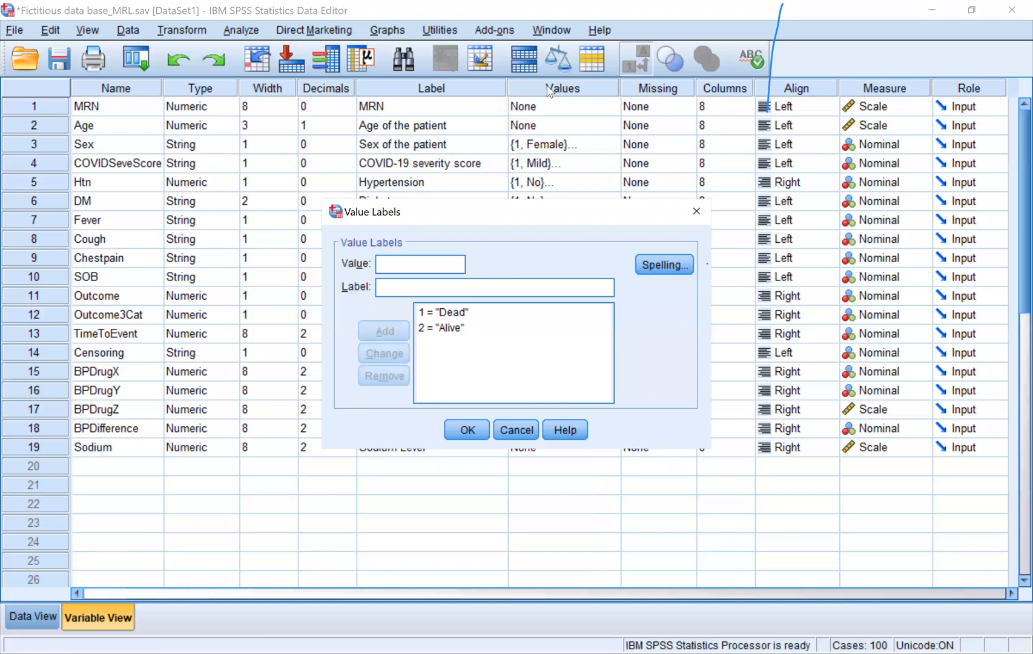
pyautogui.press('Escape')
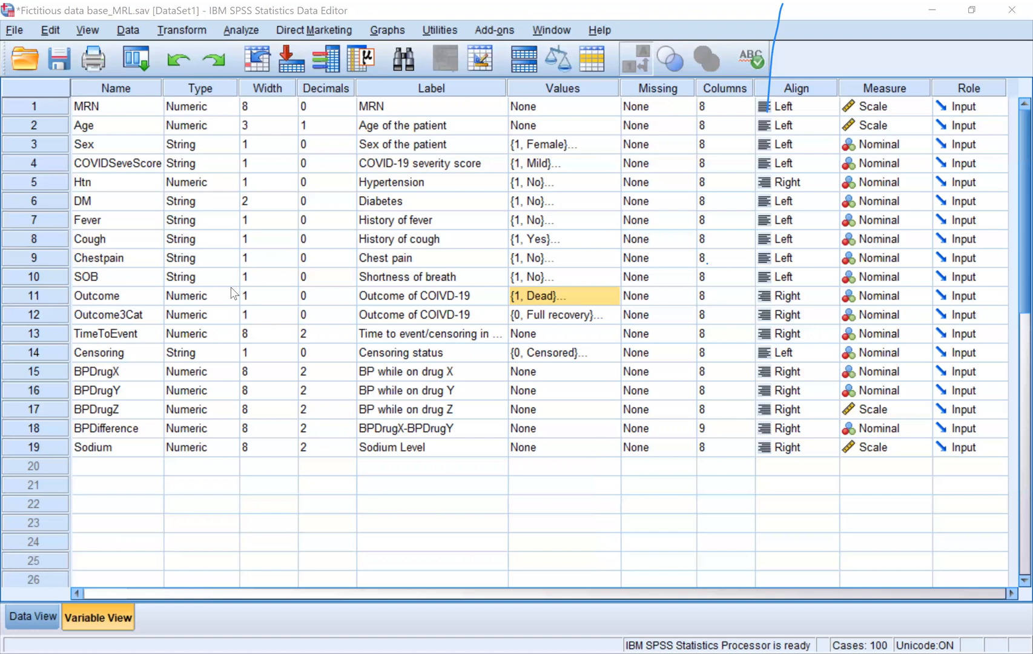
pyautogui.click(51, 299)
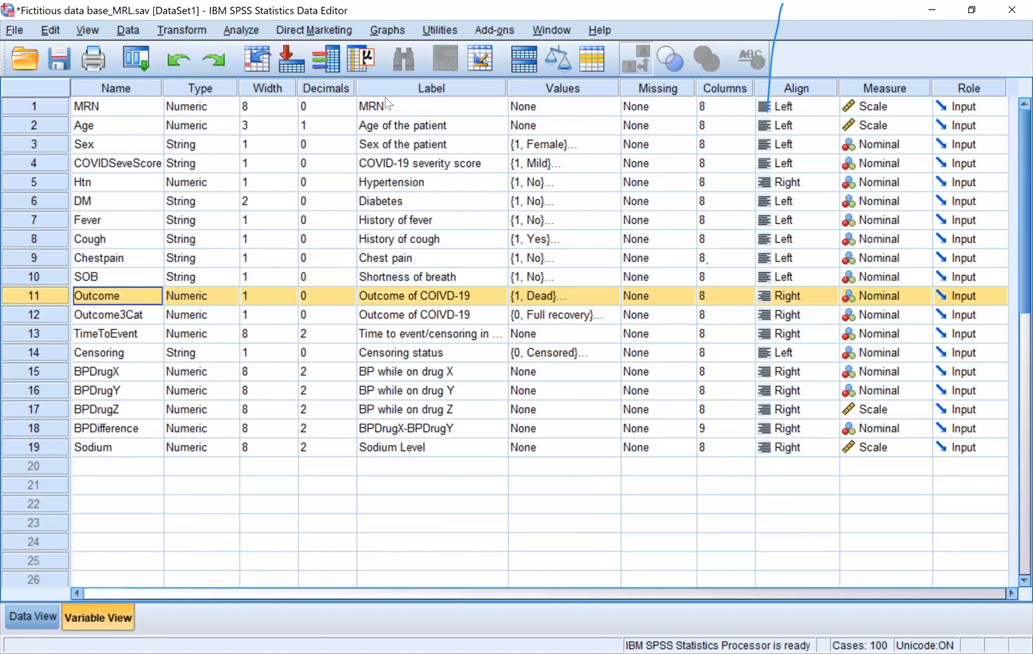
pyautogui.click(615, 299)
pyautogui.click(614, 296)
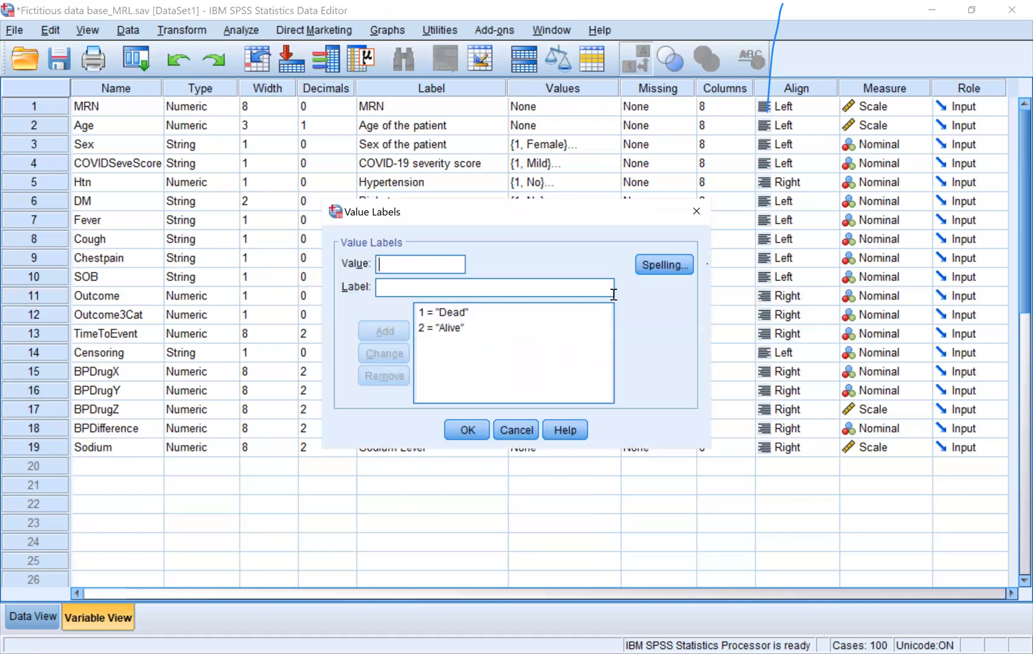
pyautogui.click(694, 213)
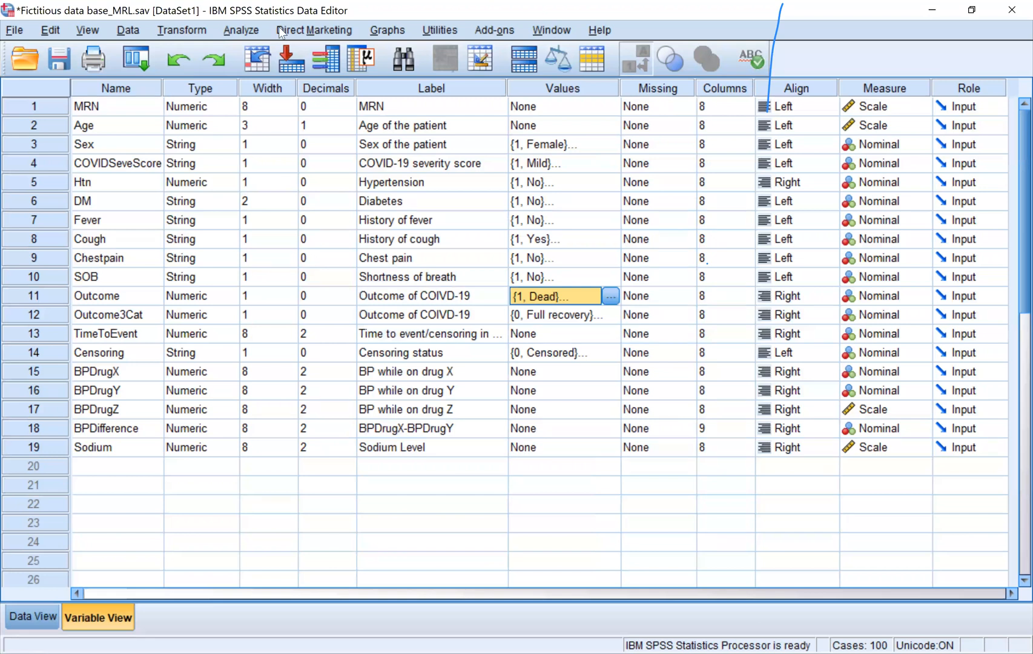
# Step: Start a Binary Logistic regression, list the variables by name and set Outcome as the dependent variable
pyautogui.click(244, 31)
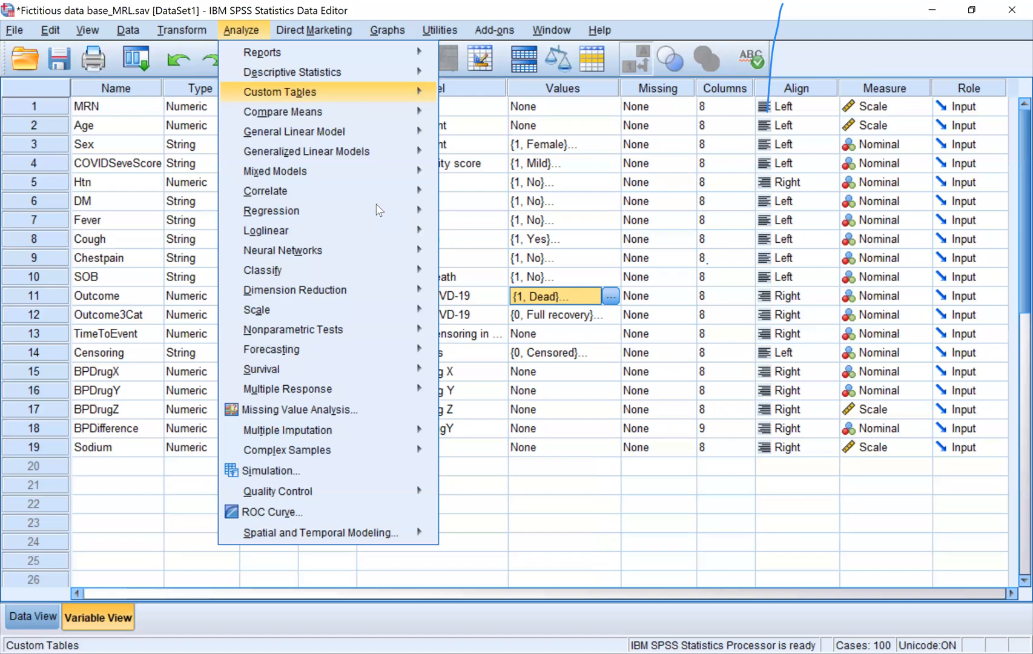
pyautogui.moveTo(379, 209)
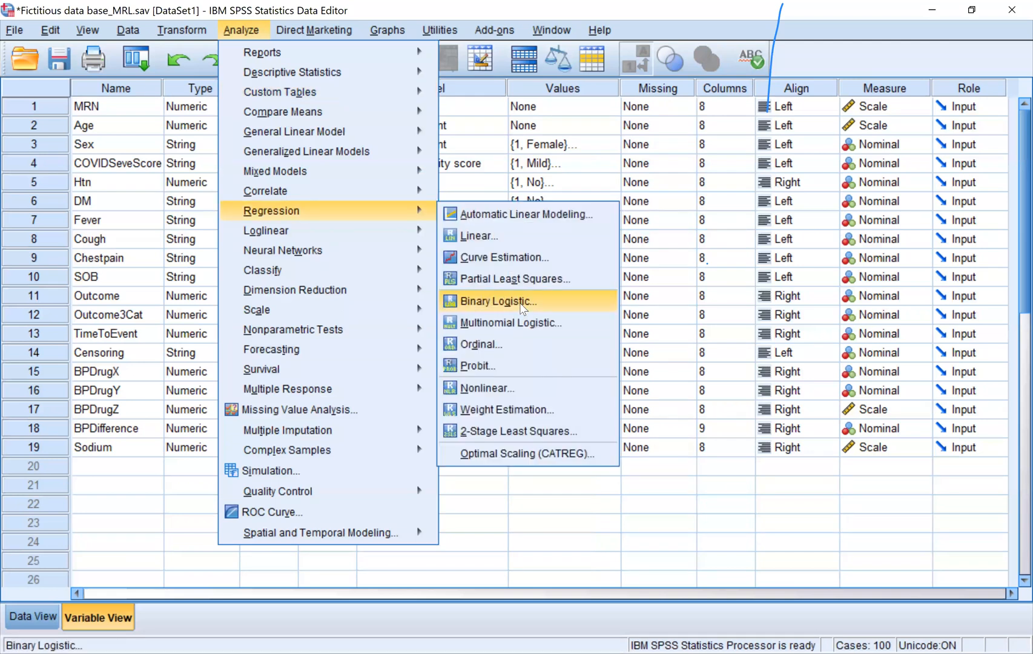
pyautogui.click(498, 301)
pyautogui.rightClick(252, 279)
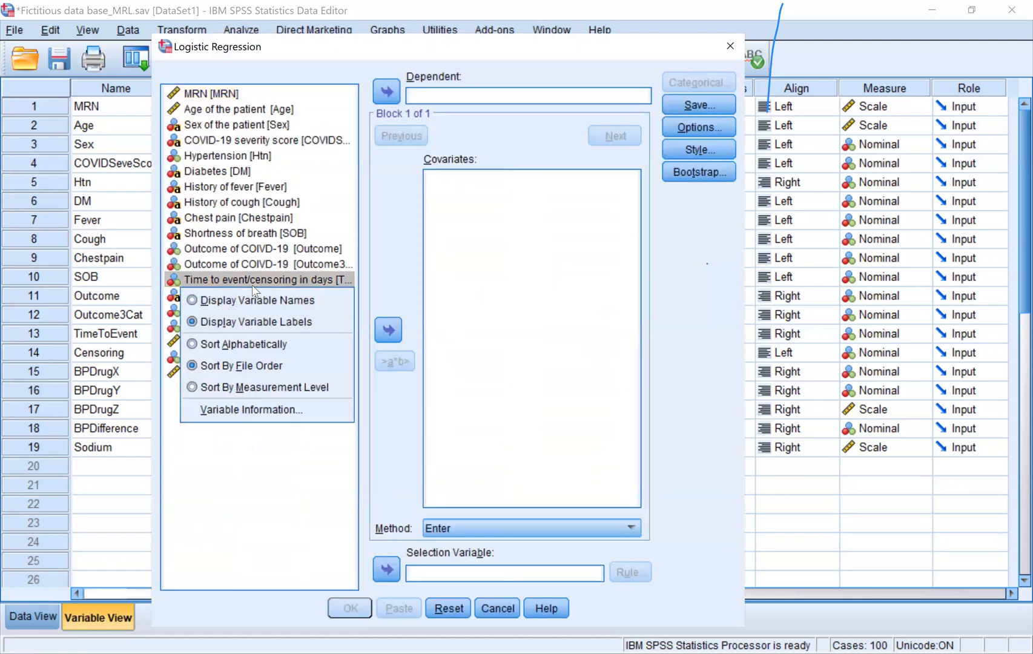
pyautogui.click(270, 301)
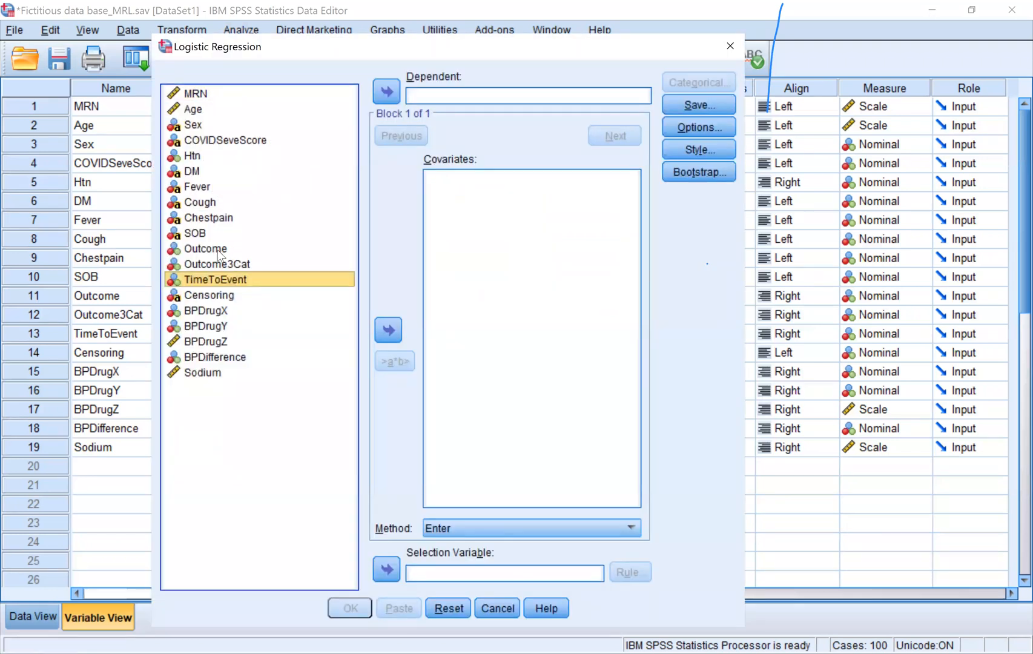
pyautogui.click(218, 249)
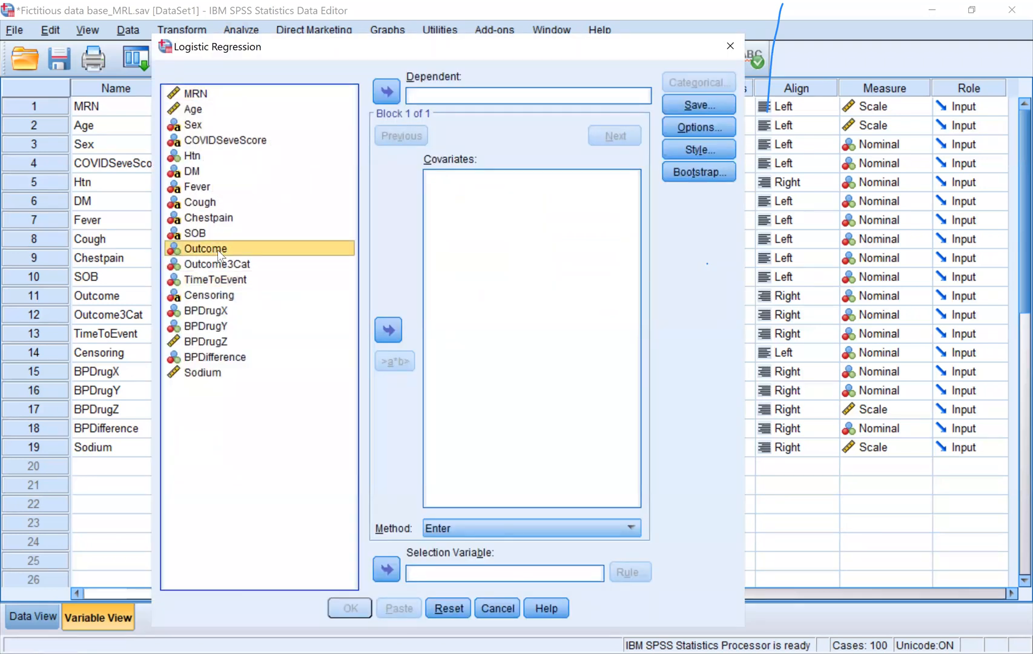
pyautogui.click(387, 91)
# Step: Add Sex and COVIDSeveScore to the logistic regression's covariates
pyautogui.click(258, 144)
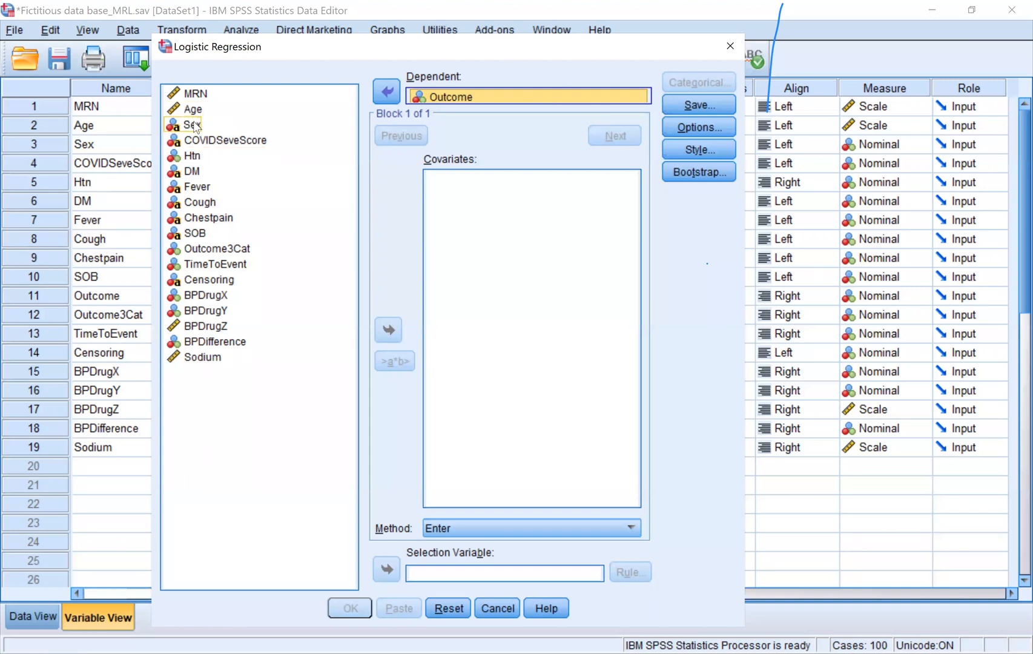
pyautogui.doubleClick(245, 125)
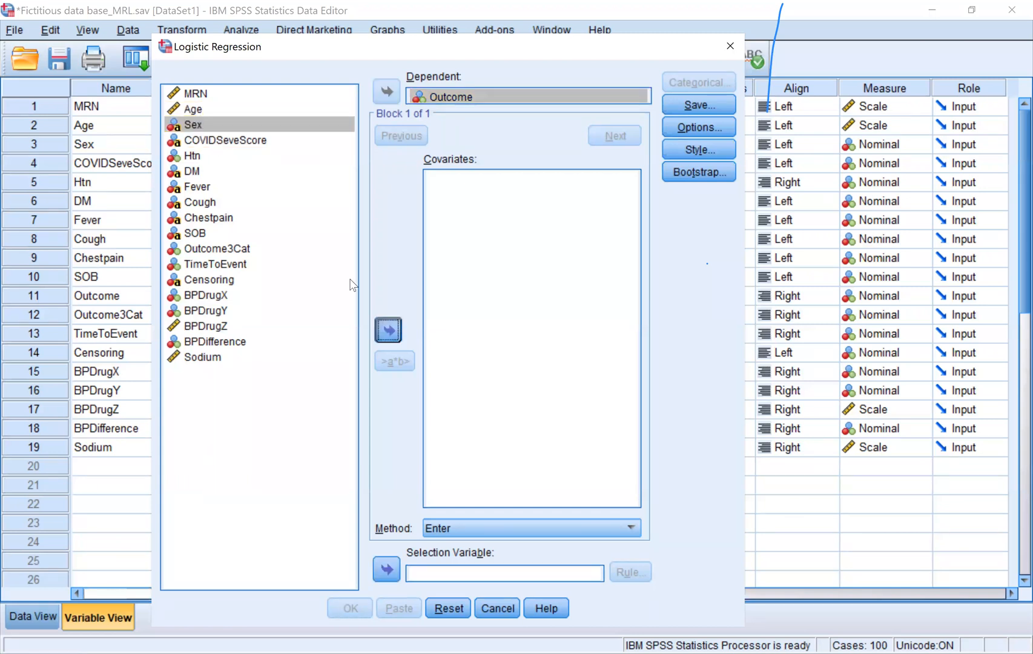
pyautogui.click(237, 143)
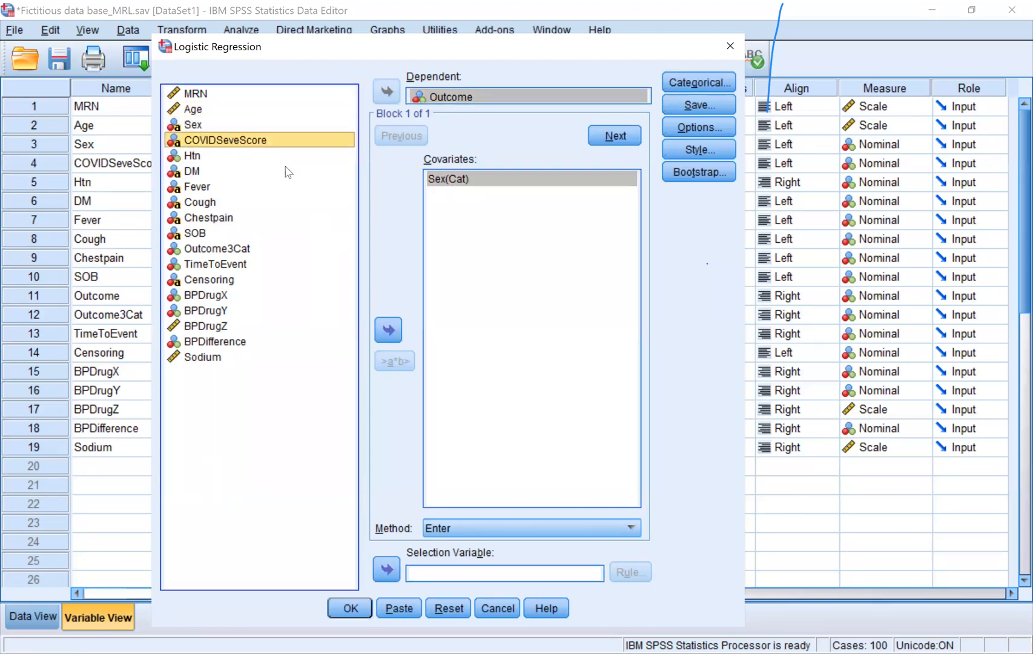
pyautogui.click(388, 327)
# Step: Add Htn, Cough and SOB together to the covariates and check their entries in the list
pyautogui.click(194, 156)
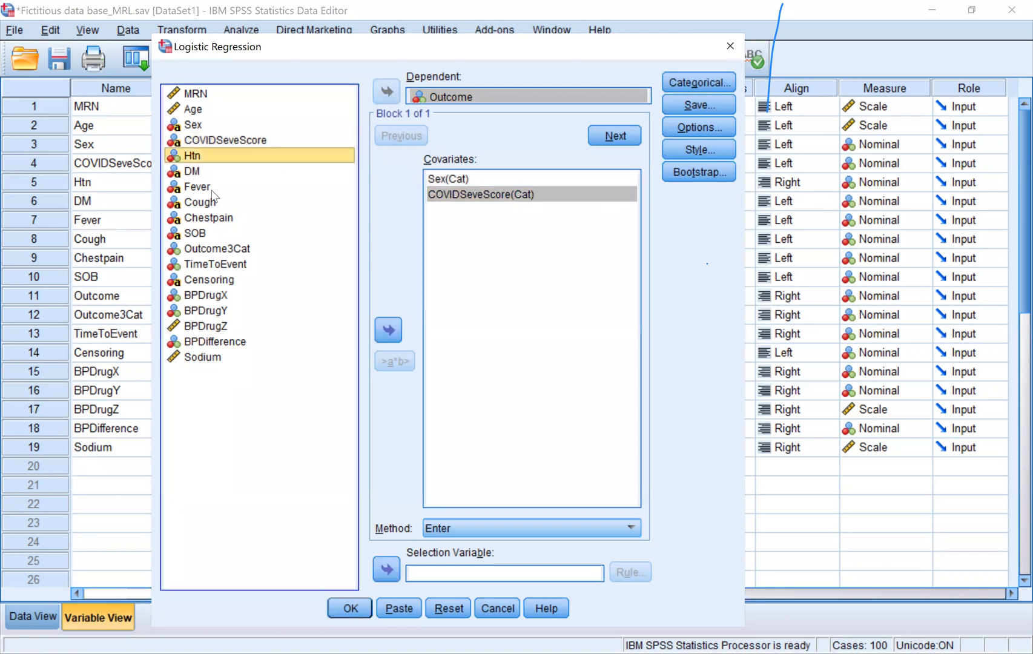
pyautogui.keyDown('ctrl'); pyautogui.click(212, 203); pyautogui.keyUp('ctrl')
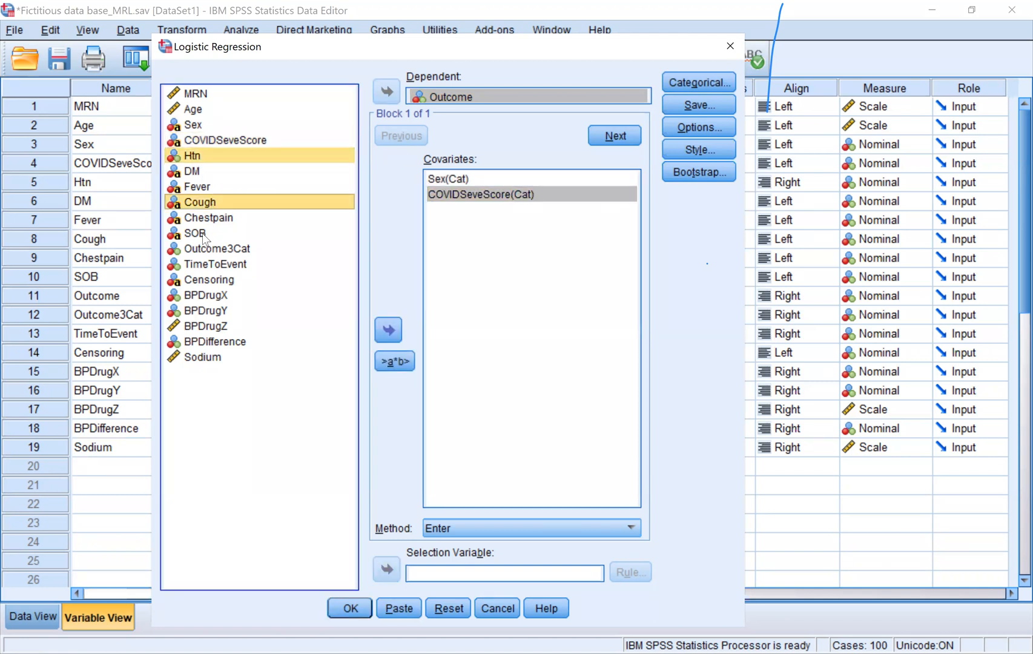
pyautogui.keyDown('ctrl'); pyautogui.click(203, 233); pyautogui.keyUp('ctrl')
pyautogui.click(389, 338)
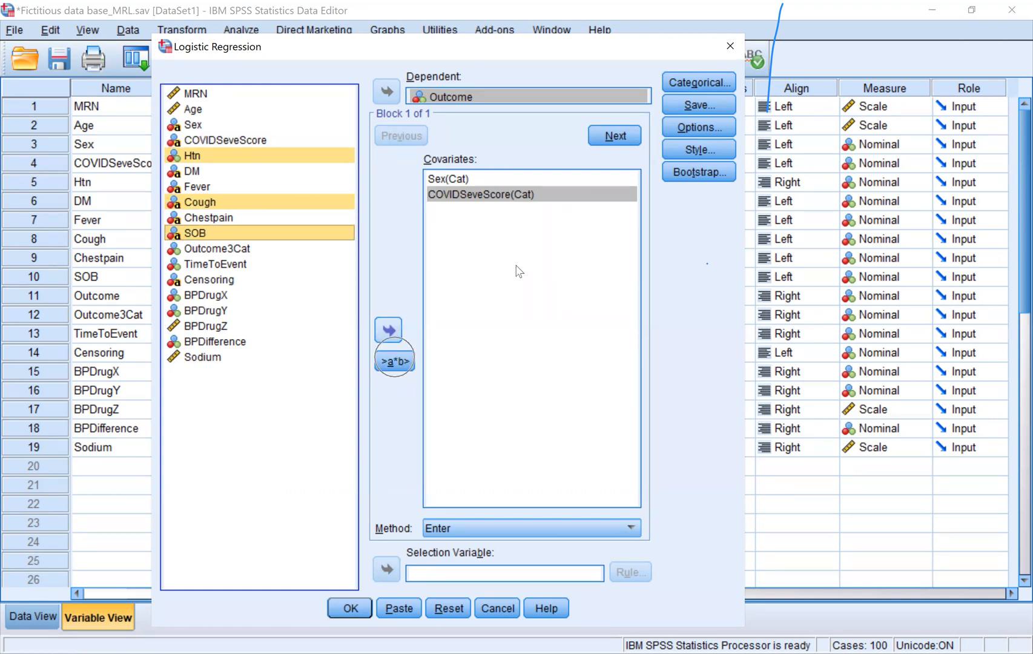
pyautogui.click(588, 209)
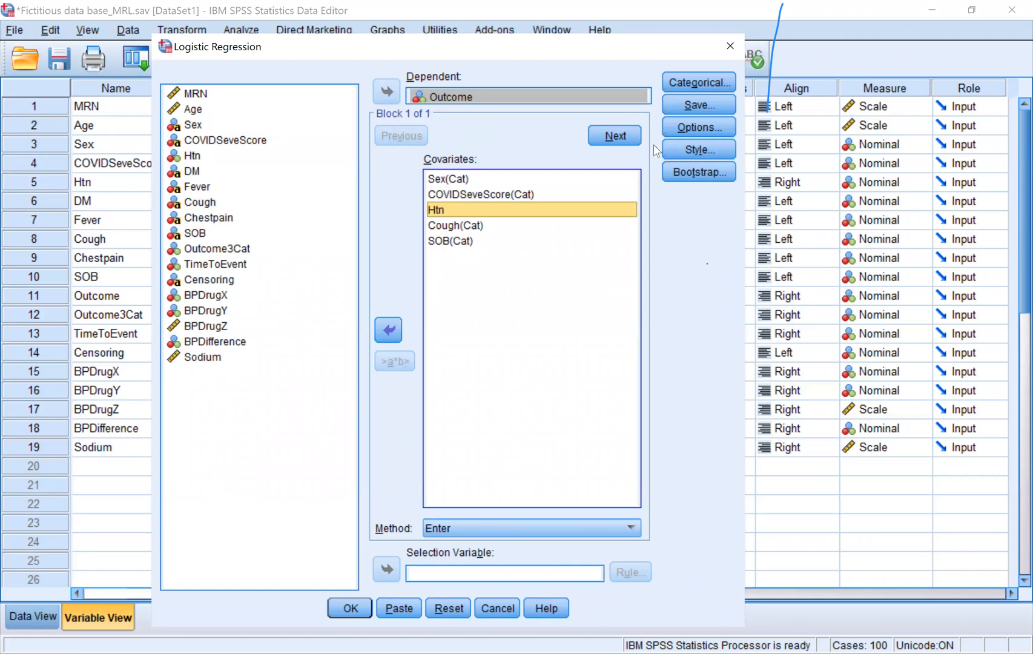
pyautogui.click(553, 222)
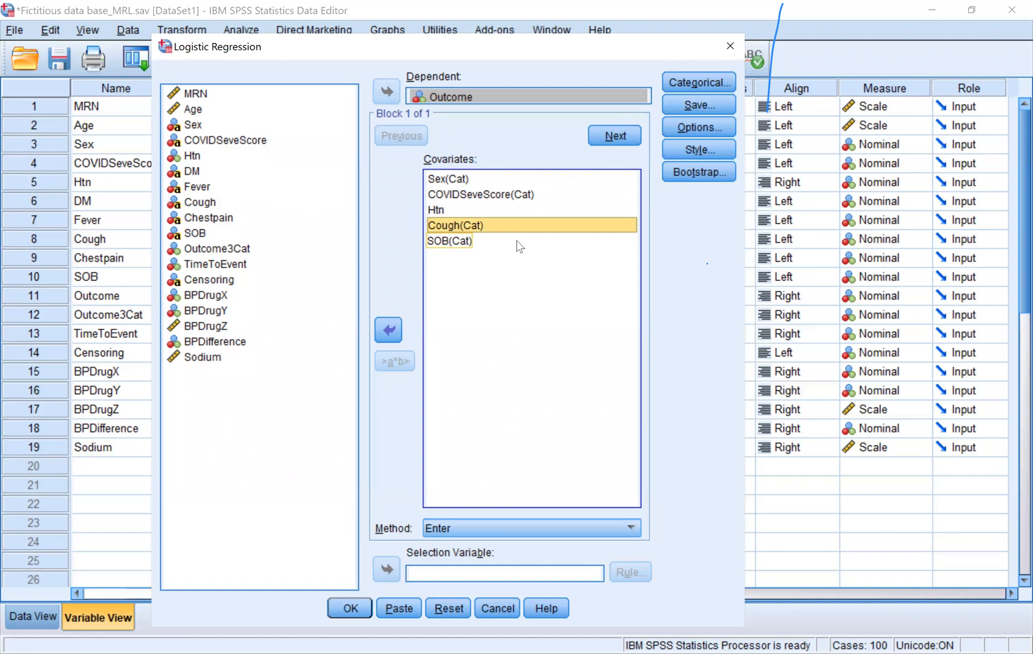
# Step: Add Age to the logistic regression's covariates
pyautogui.click(193, 109)
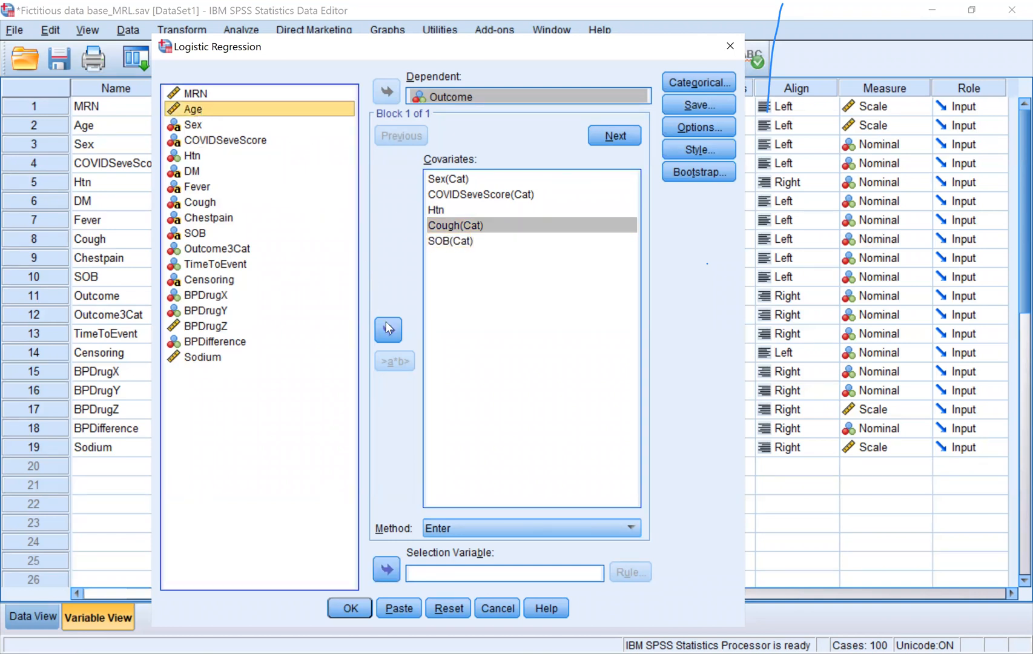
pyautogui.click(386, 327)
pyautogui.click(388, 330)
pyautogui.click(388, 330)
pyautogui.click(388, 329)
pyautogui.click(577, 225)
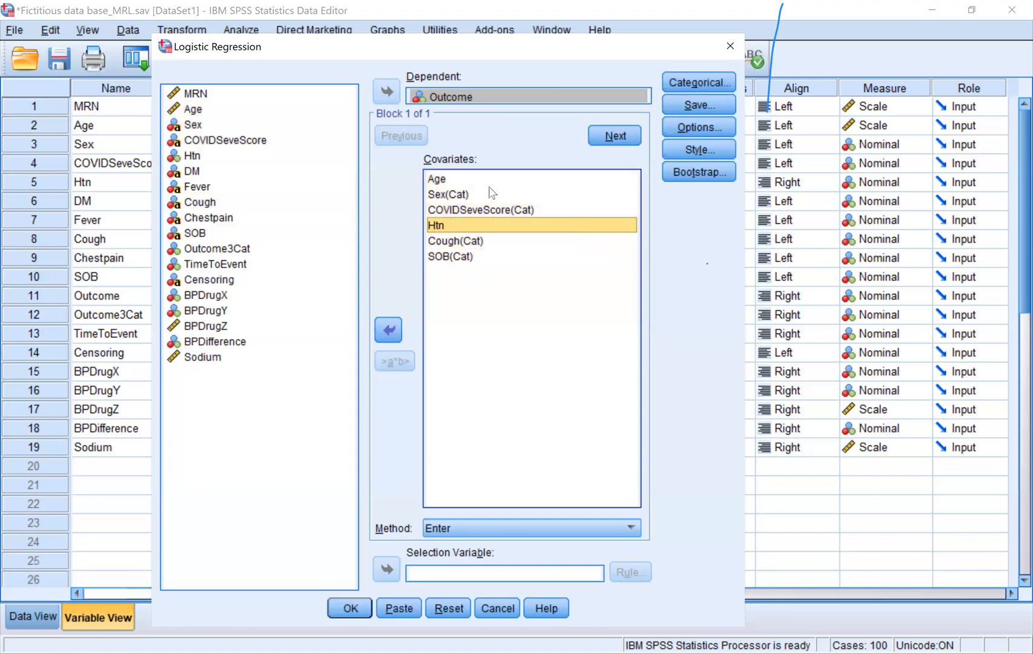
# Step: Define Htn as a categorical covariate alongside Sex, COVIDSeveScore, Cough and SOB
pyautogui.click(713, 81)
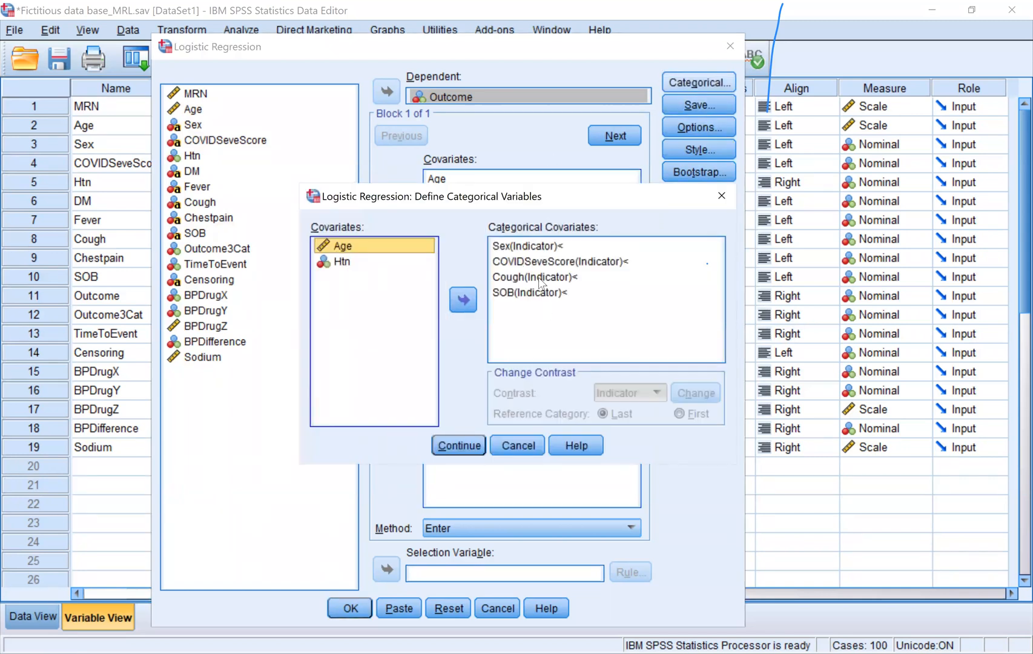
pyautogui.click(528, 262)
pyautogui.click(343, 264)
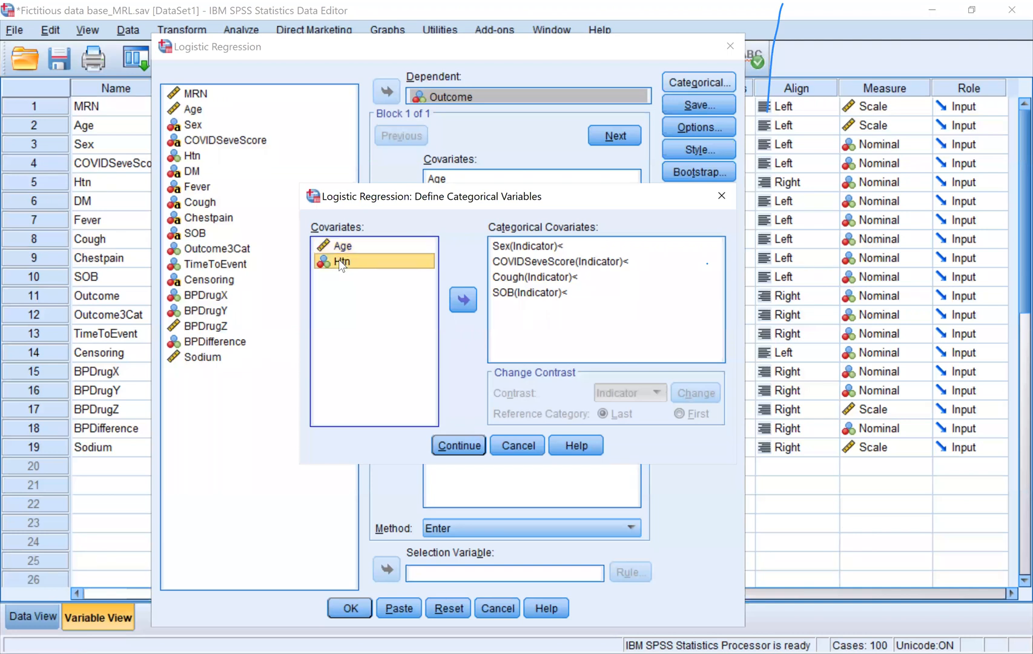
pyautogui.click(463, 299)
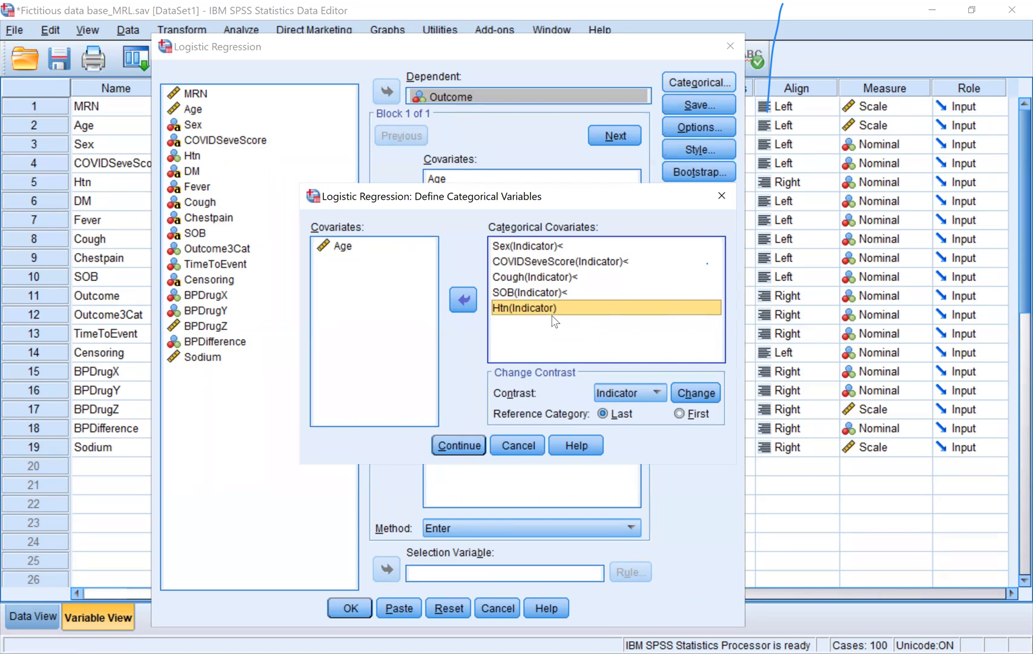
# Step: Run the logistic regression with a 95% confidence interval for exp(B) and look through its output tables
pyautogui.click(724, 195)
pyautogui.click(708, 128)
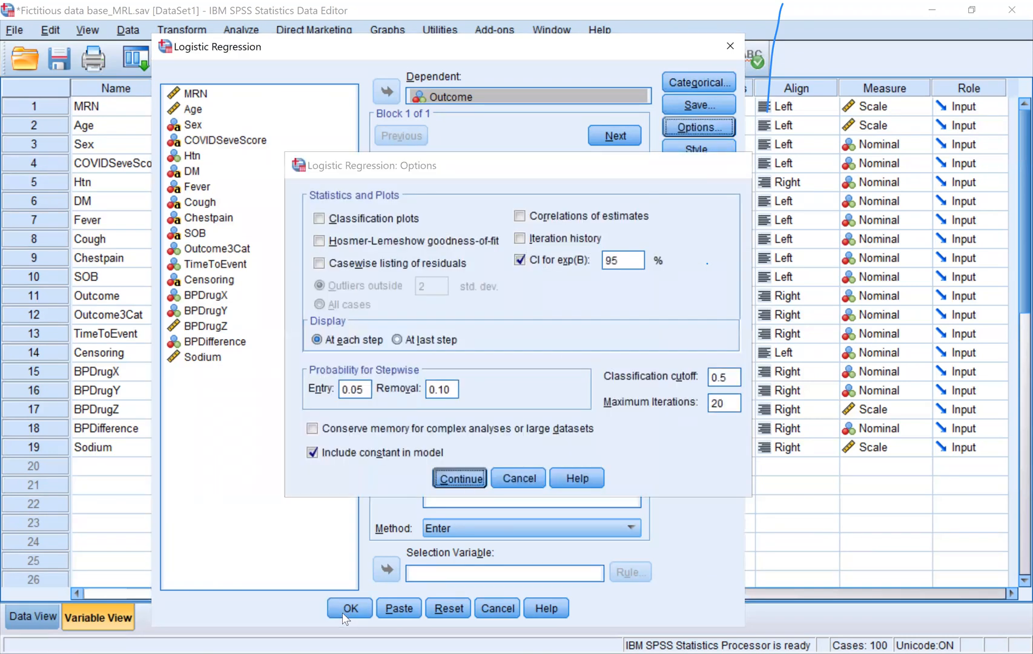
pyautogui.click(466, 481)
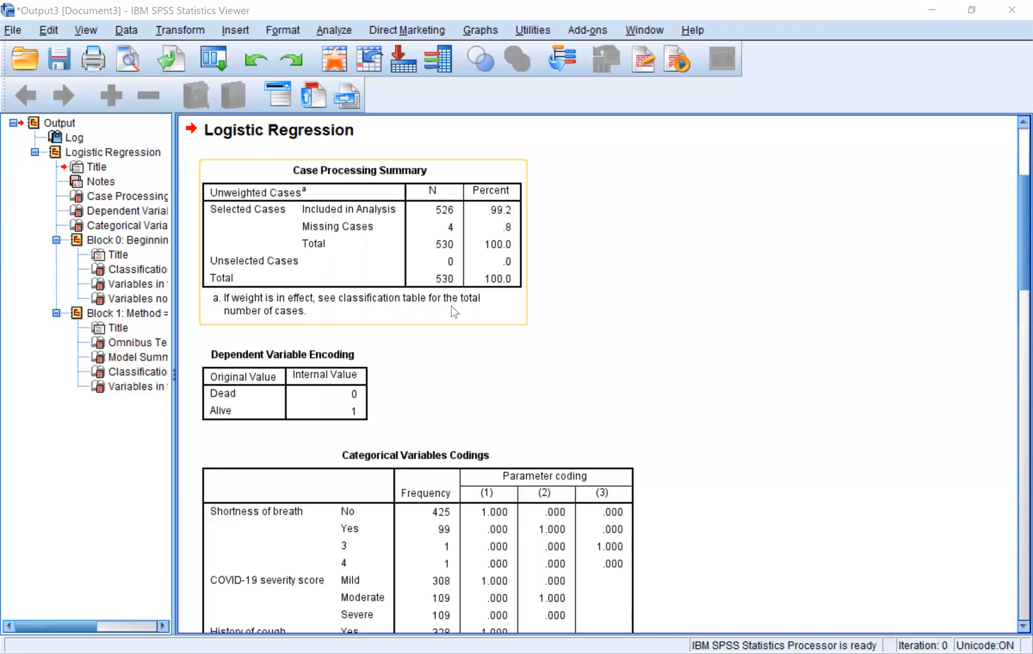
pyautogui.scroll(-10, 452, 307)
pyautogui.scroll(-15, 451, 307)
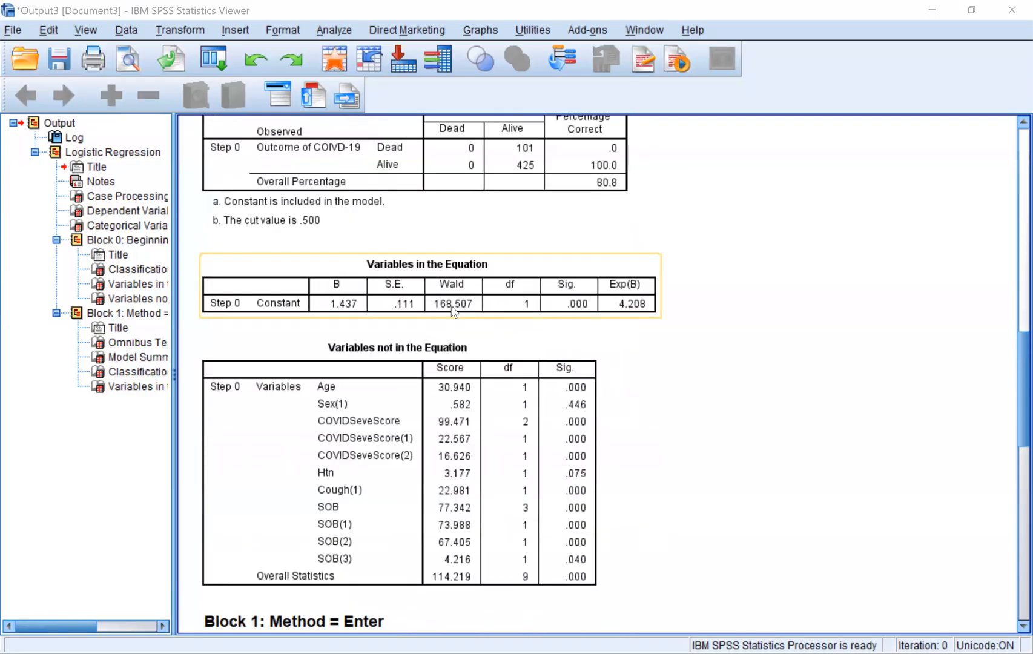
pyautogui.click(536, 562)
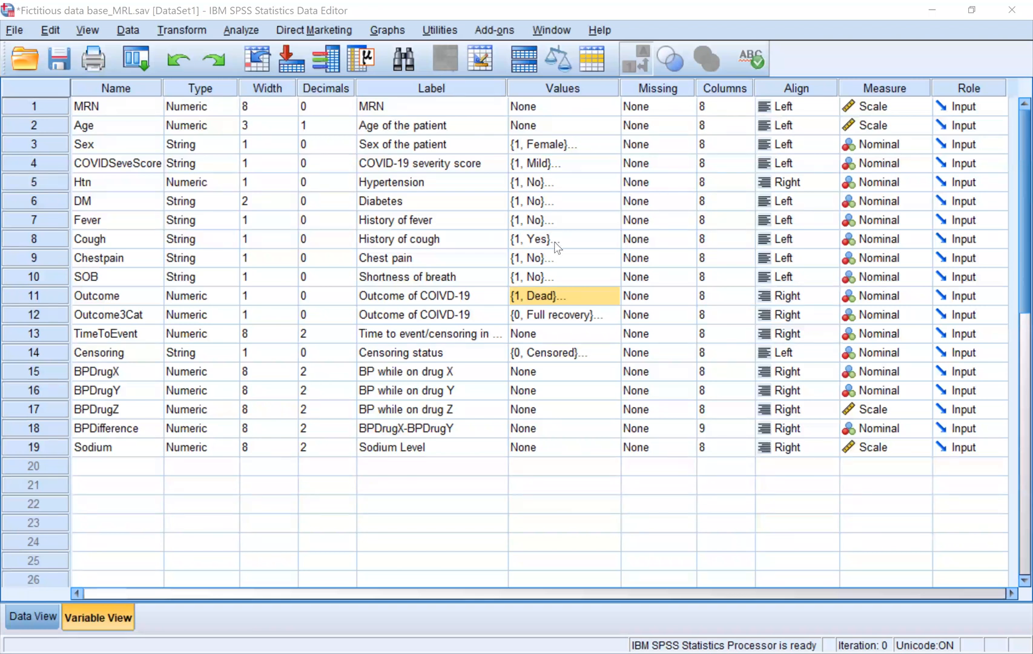
# Step: Examine the value labels defined for the Sex variable, including its Female and Male codes, without changing them
pyautogui.doubleClick(606, 147)
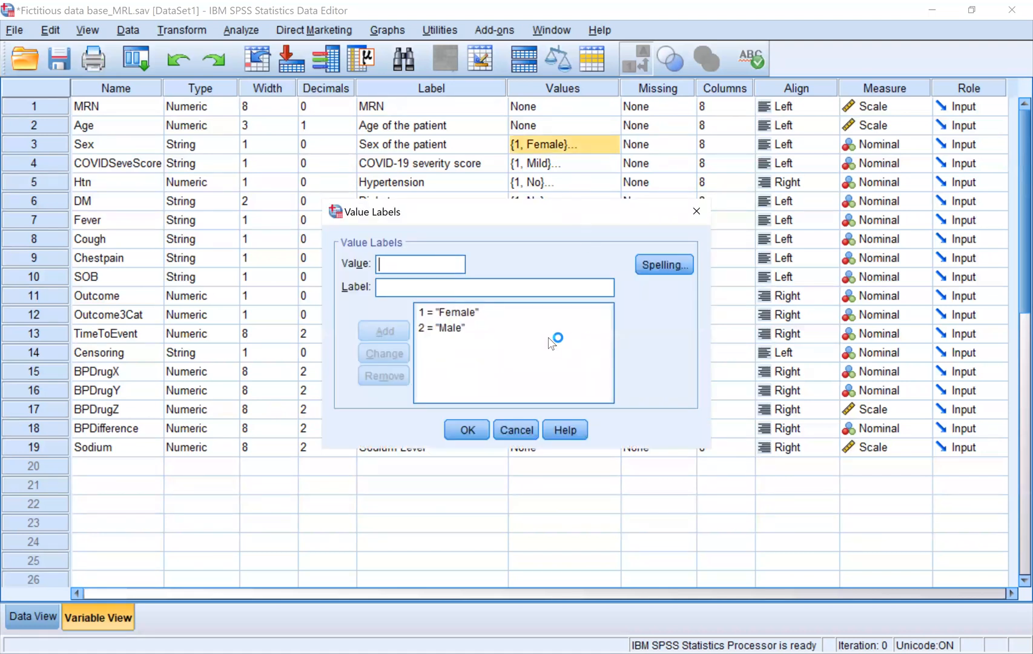
pyautogui.click(475, 332)
pyautogui.click(647, 150)
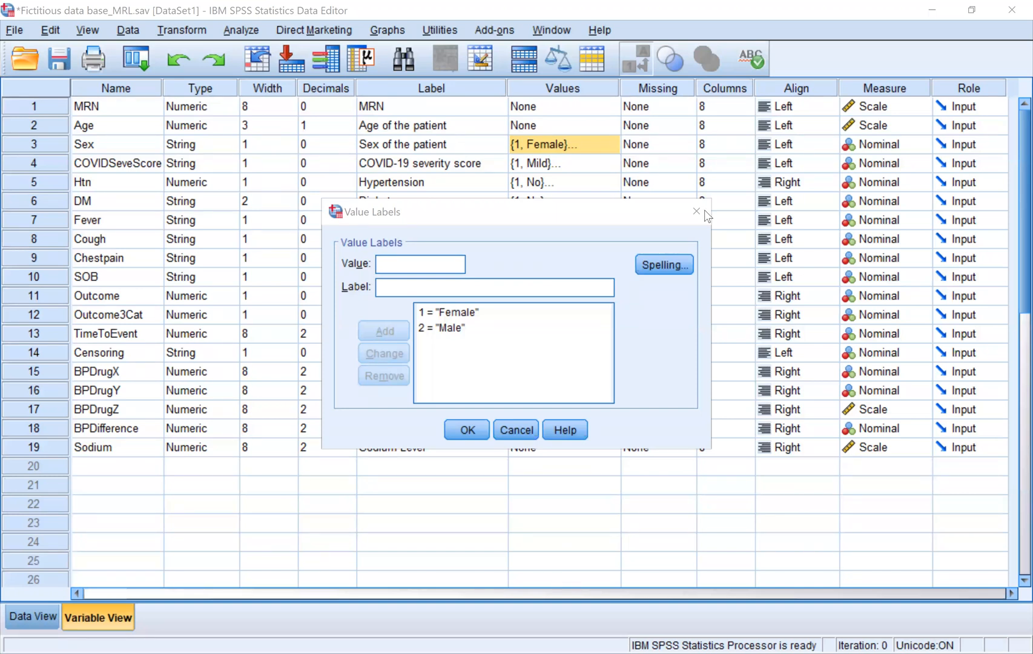
pyautogui.press('Escape')
pyautogui.click(607, 152)
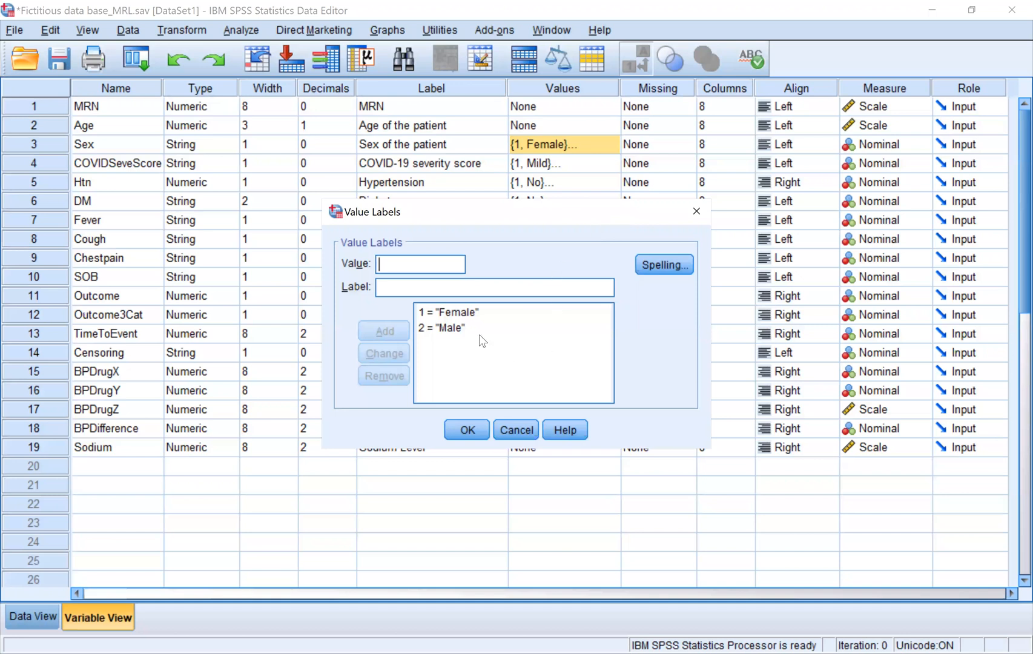
pyautogui.click(462, 314)
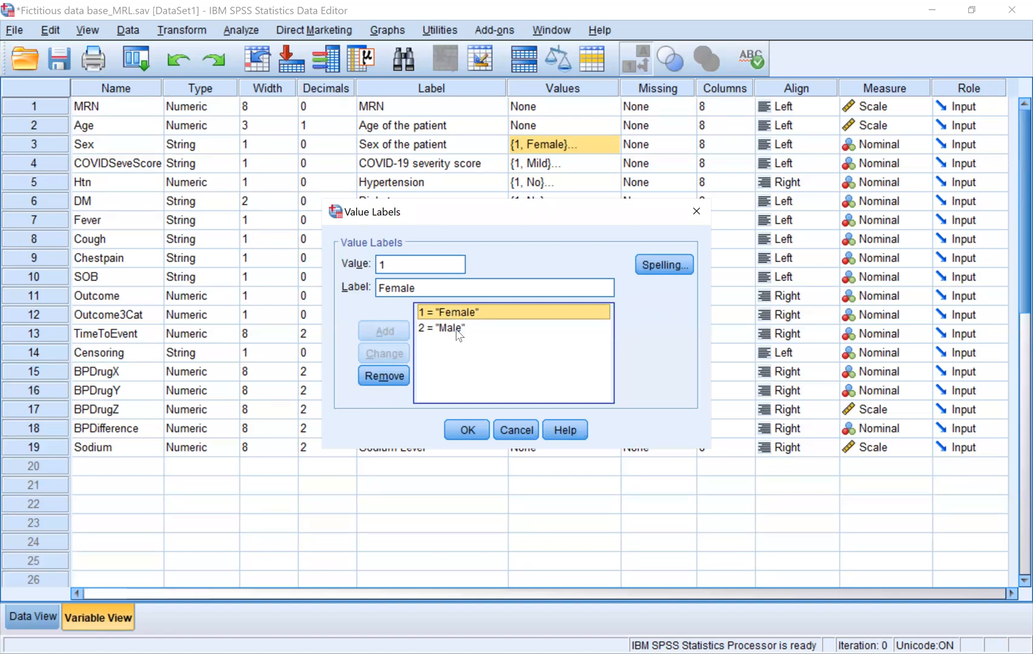
pyautogui.click(457, 328)
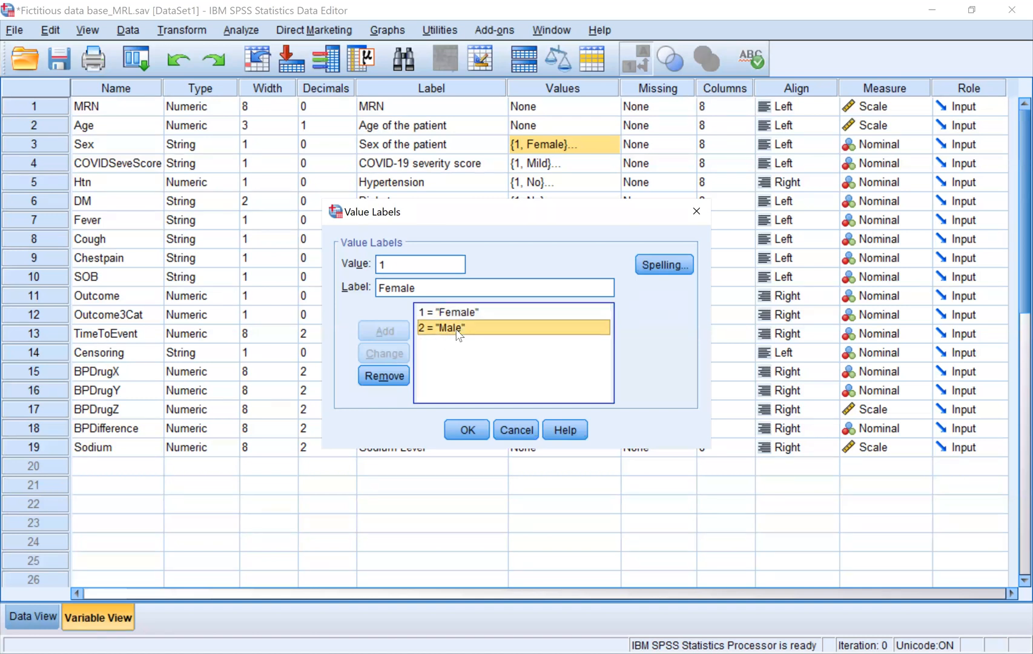
pyautogui.click(696, 212)
# Step: Examine the value labels of COVIDSeveScore, checking the codes for Mild, Moderate and Severe
pyautogui.click(611, 169)
pyautogui.click(610, 170)
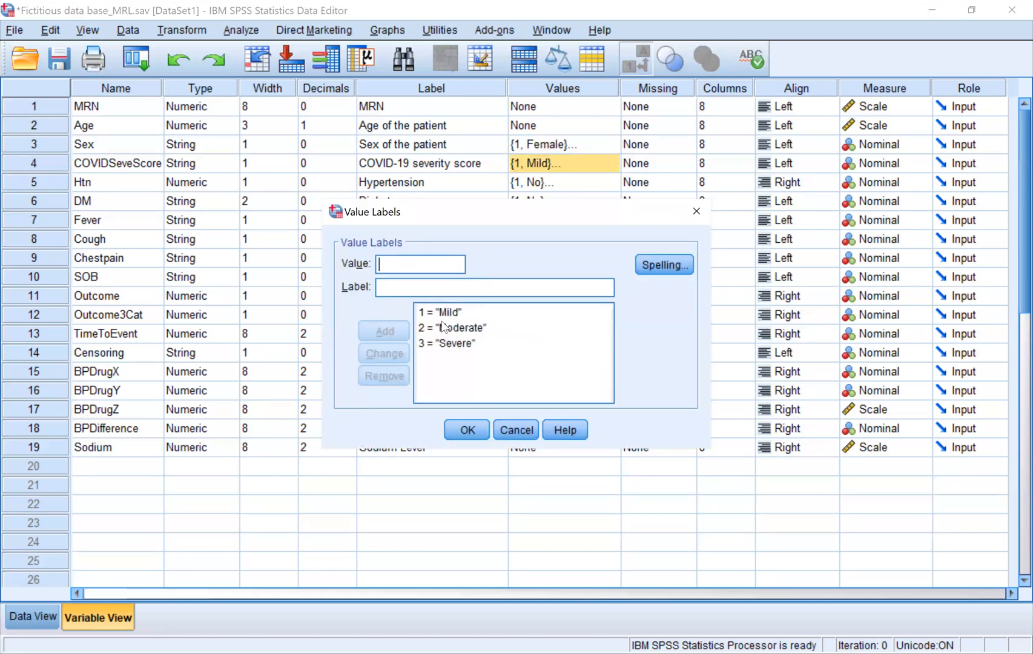
pyautogui.click(449, 327)
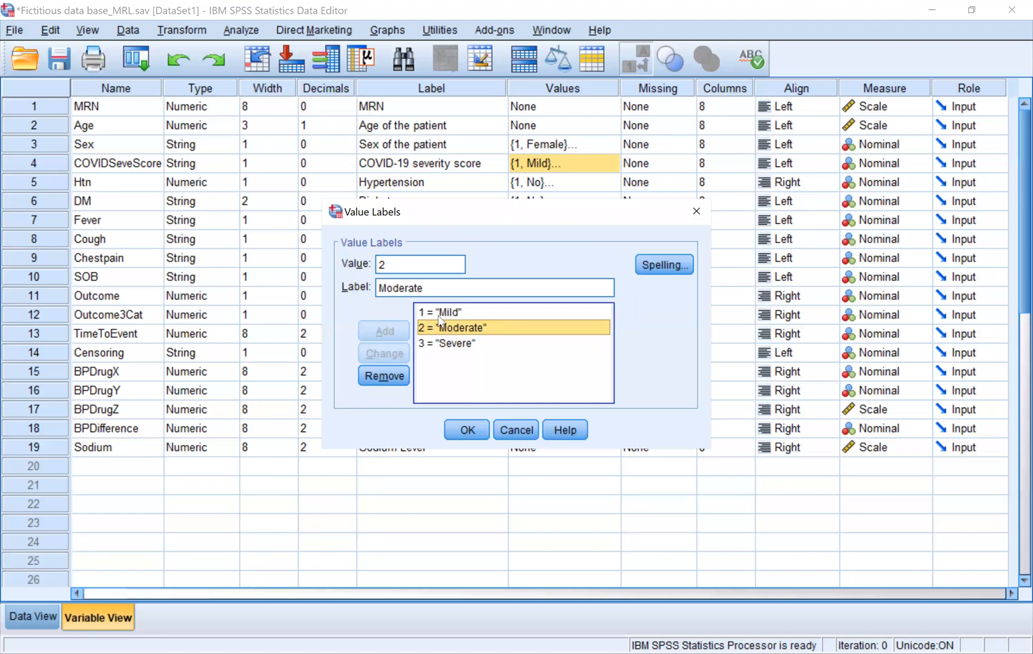
pyautogui.click(458, 312)
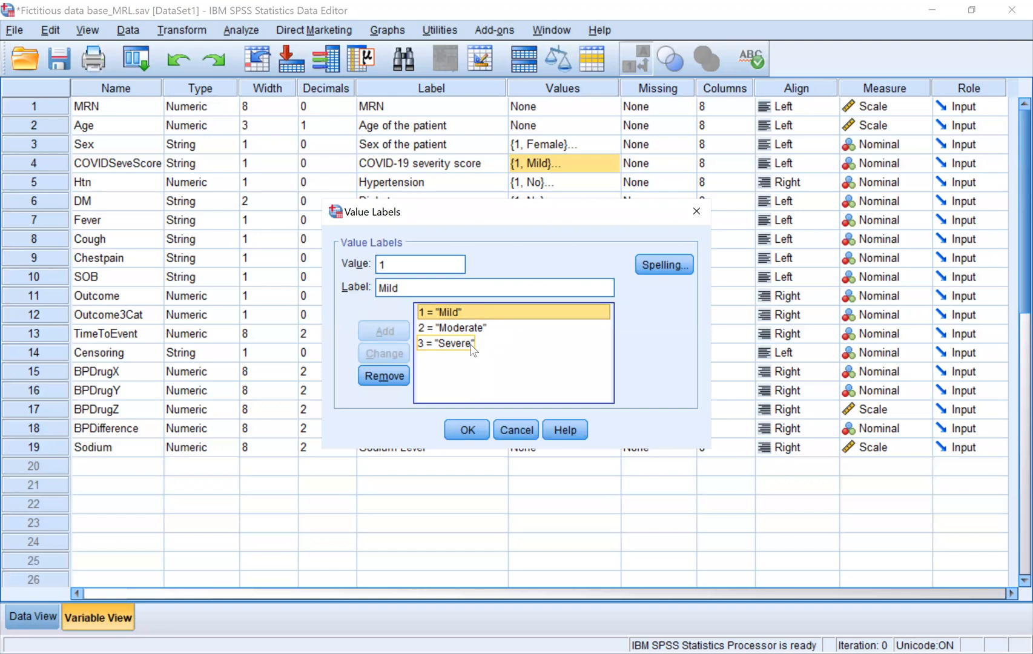
pyautogui.click(695, 215)
# Step: Check how Yes and No are coded in the value labels of Cough
pyautogui.click(604, 240)
pyautogui.click(607, 242)
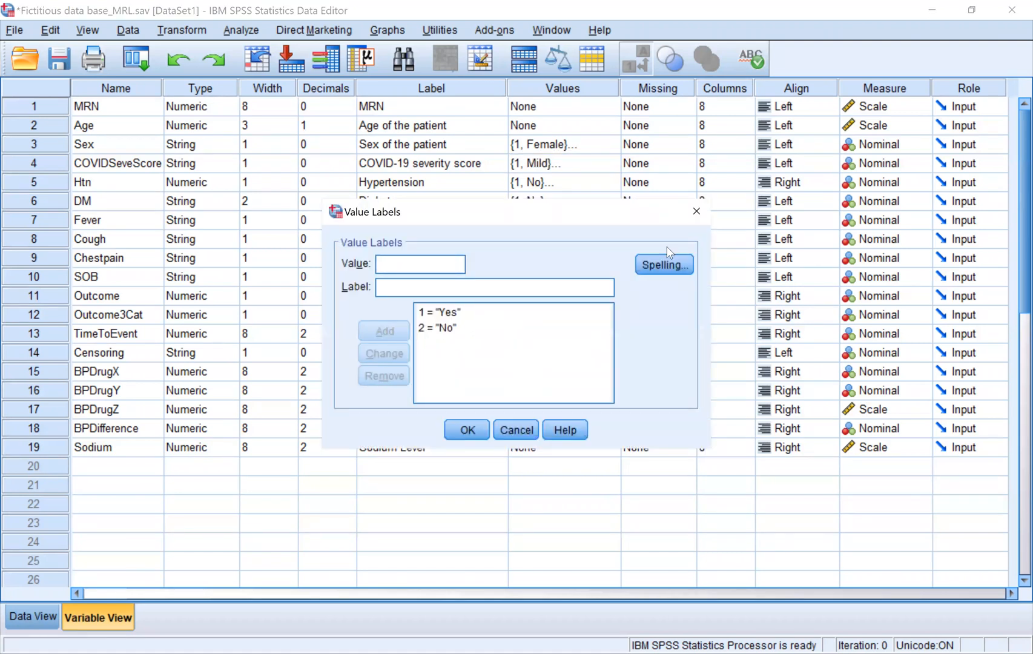
pyautogui.click(695, 212)
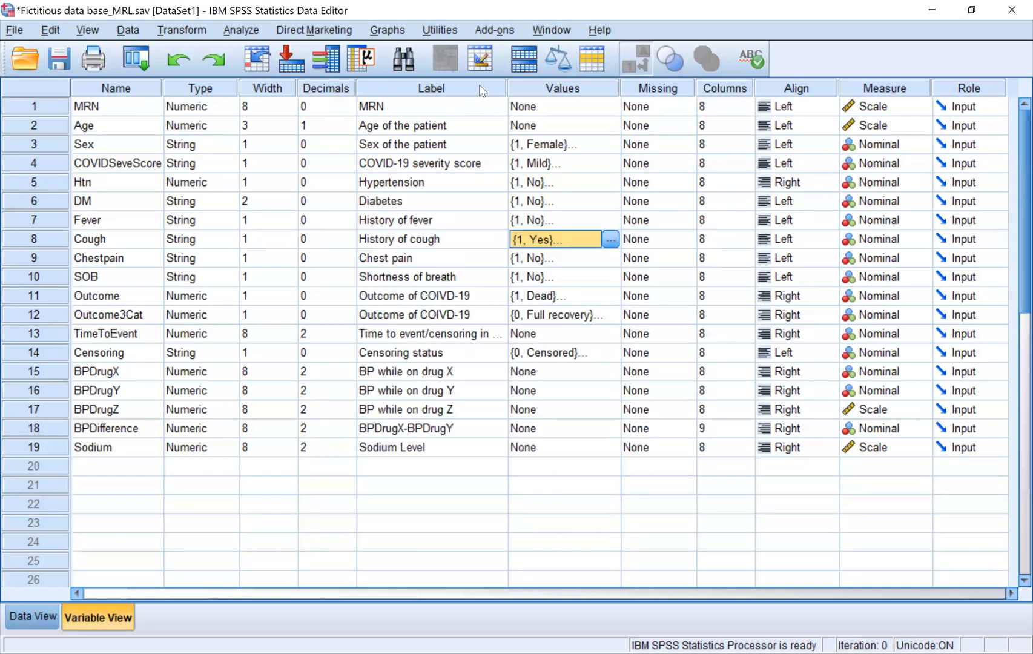
# Step: Examine the value labels of DM, focusing on the code for Unknown
pyautogui.click(611, 202)
pyautogui.click(611, 202)
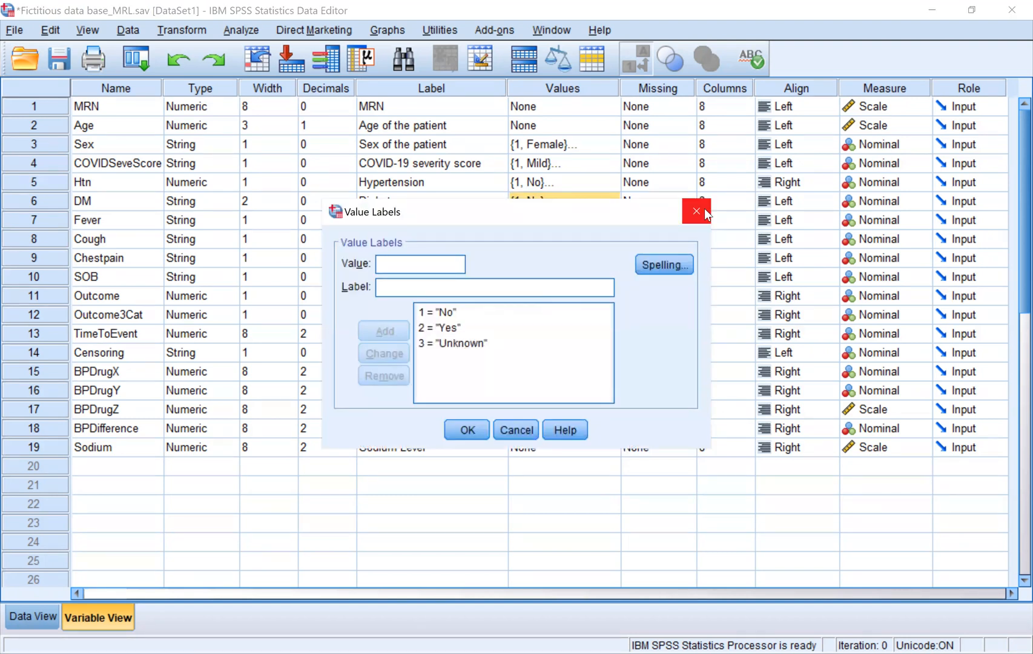
pyautogui.click(480, 348)
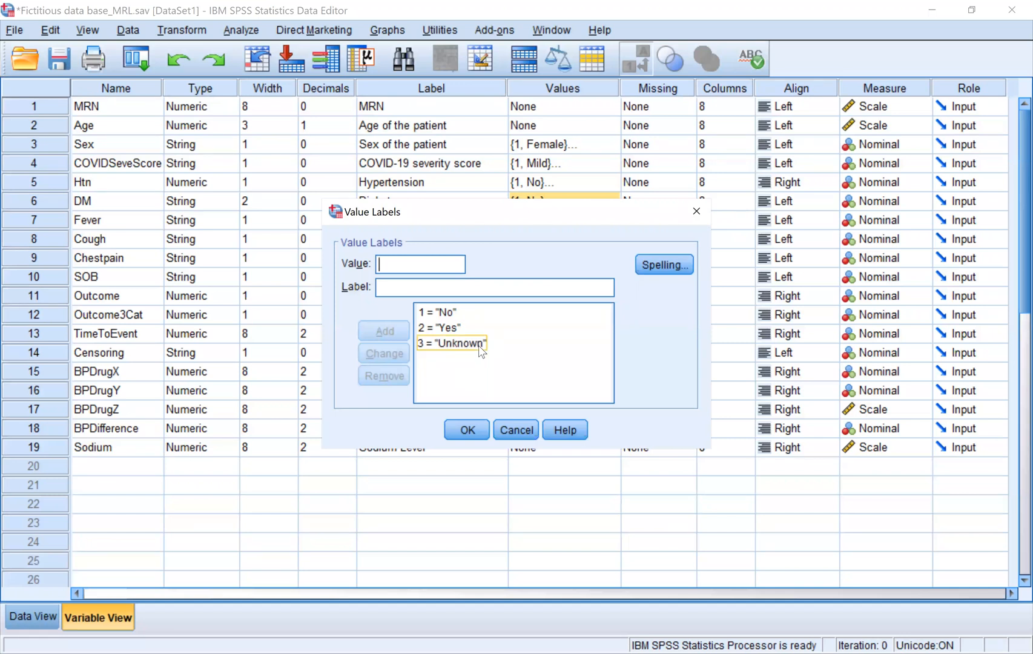
pyautogui.click(480, 347)
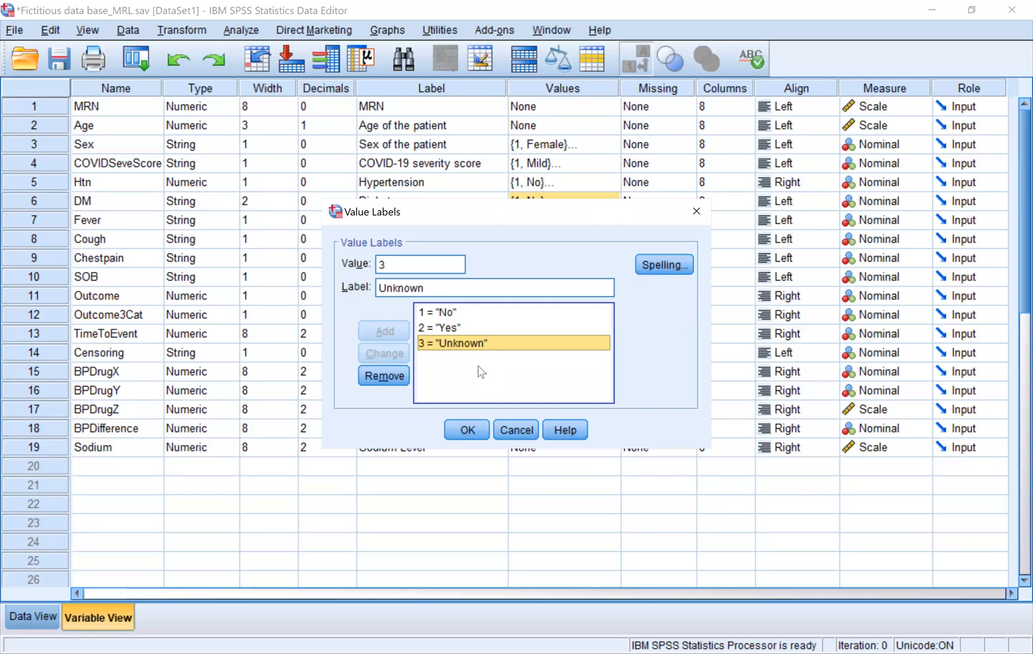
pyautogui.click(508, 342)
pyautogui.click(697, 211)
# Step: Check the value labels of Htn and leave them as they are
pyautogui.click(609, 198)
pyautogui.click(697, 210)
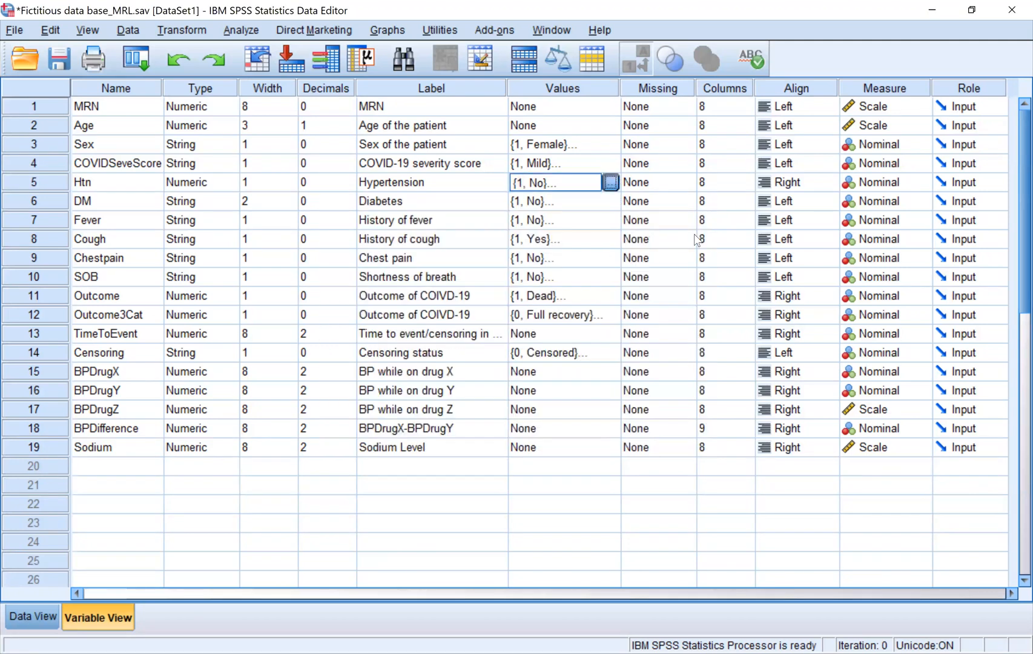
pyautogui.click(610, 183)
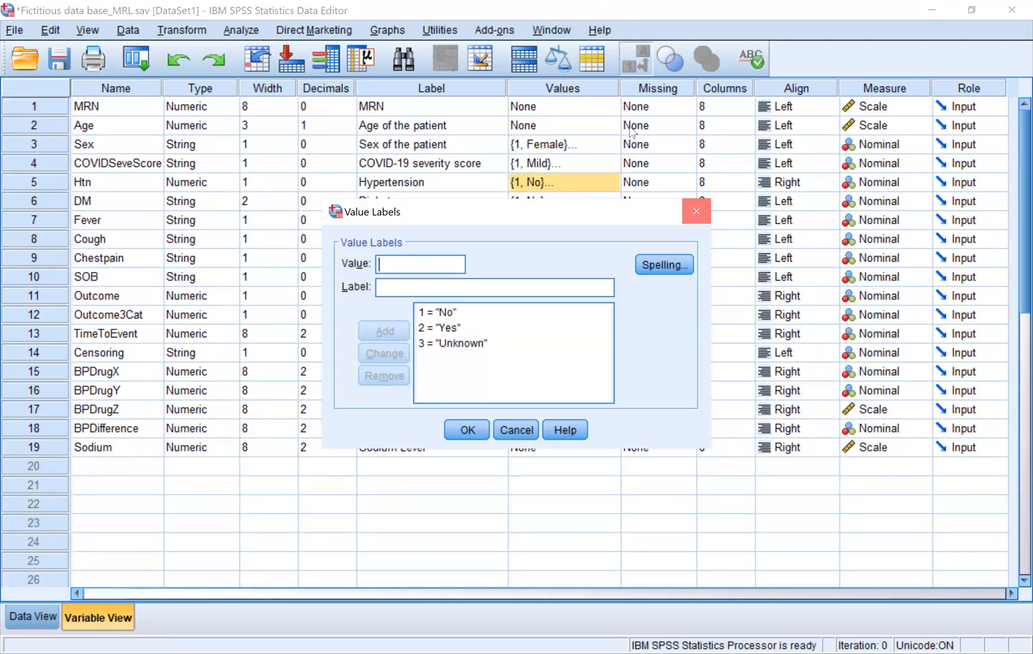
pyautogui.click(696, 210)
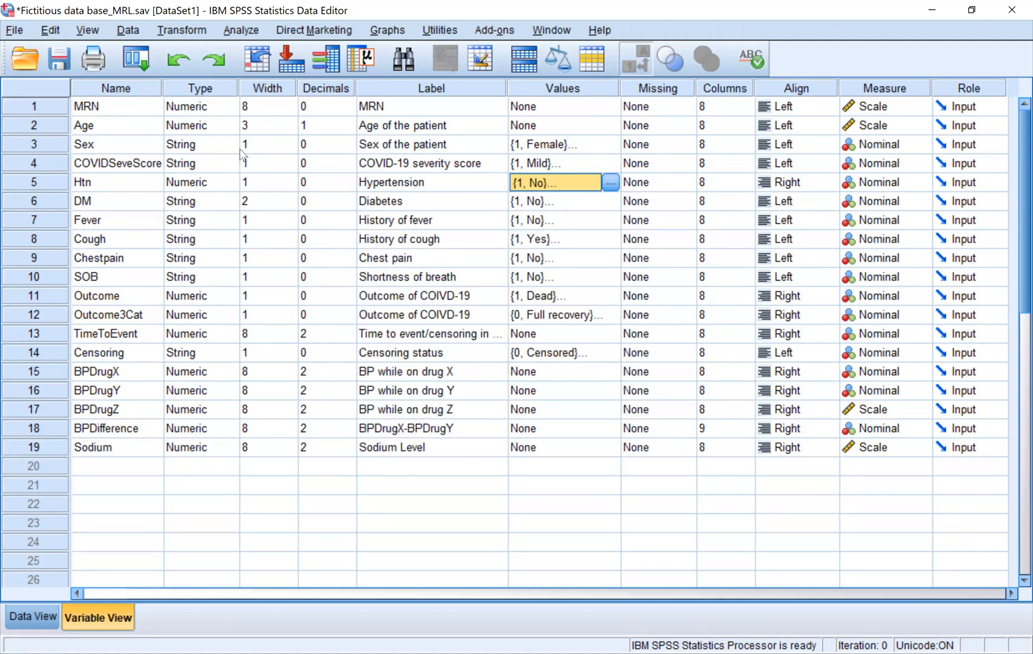
# Step: Reopen the binary logistic regression setup, check its categorical covariates, and add DM to the covariates
pyautogui.click(242, 30)
pyautogui.moveTo(302, 210)
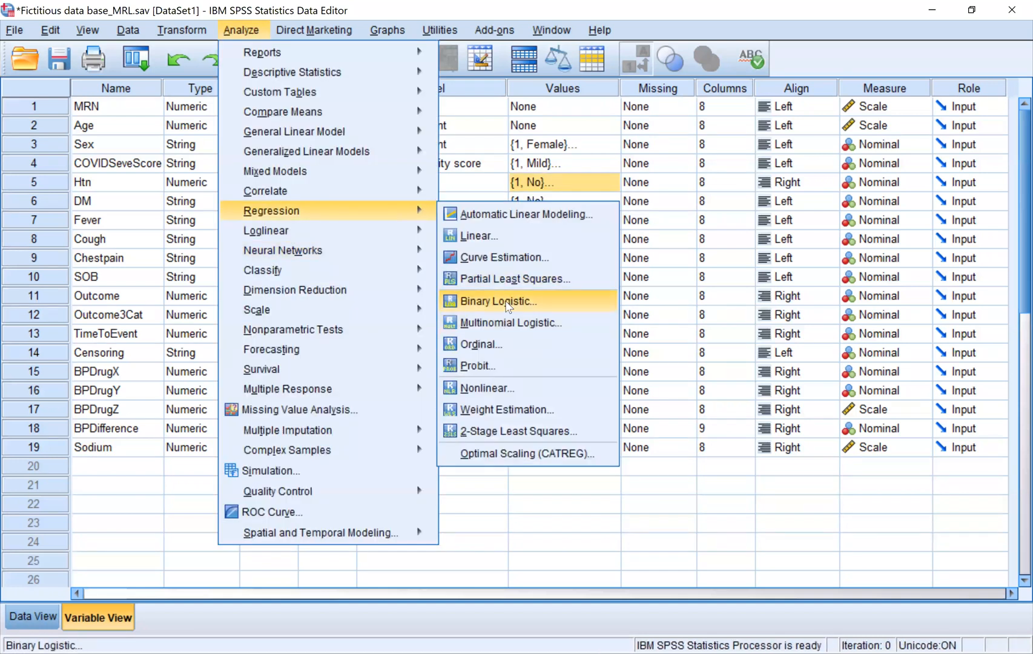
pyautogui.click(507, 303)
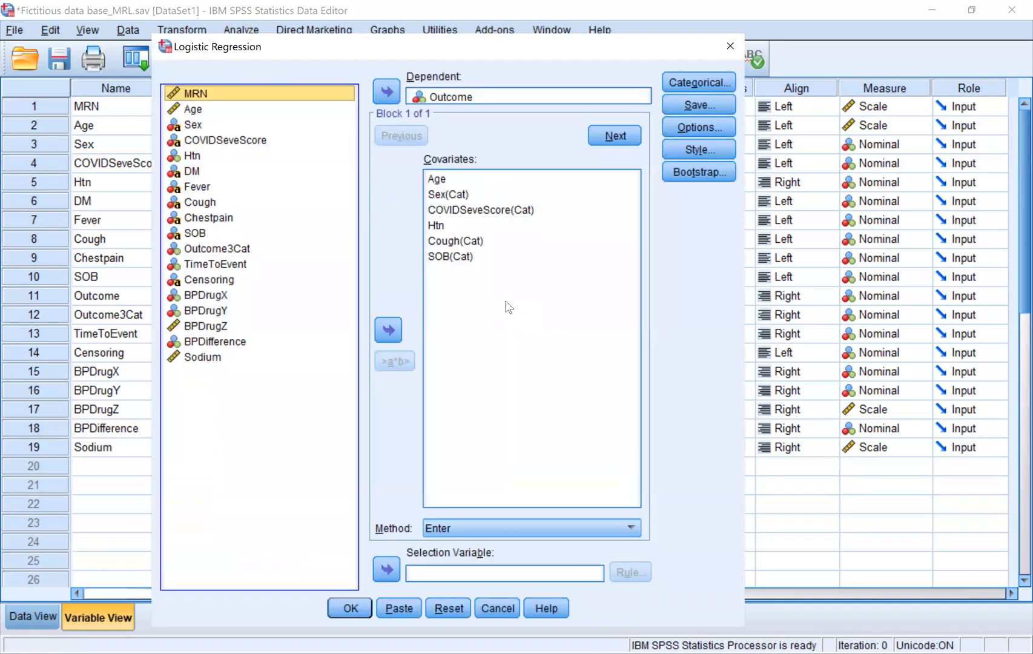
pyautogui.click(721, 83)
pyautogui.click(576, 277)
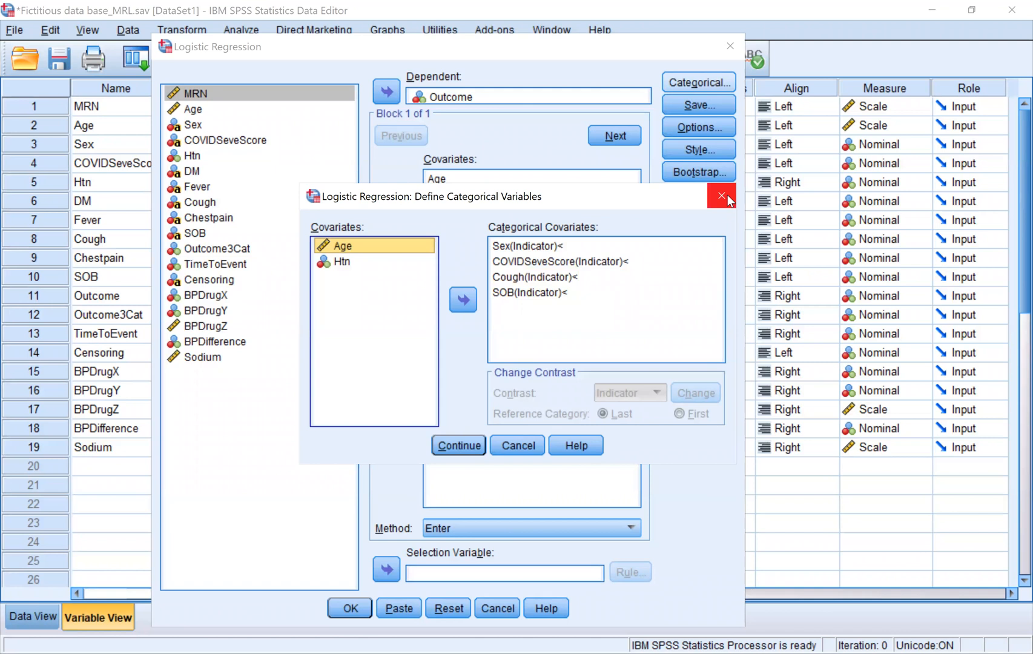
pyautogui.click(721, 196)
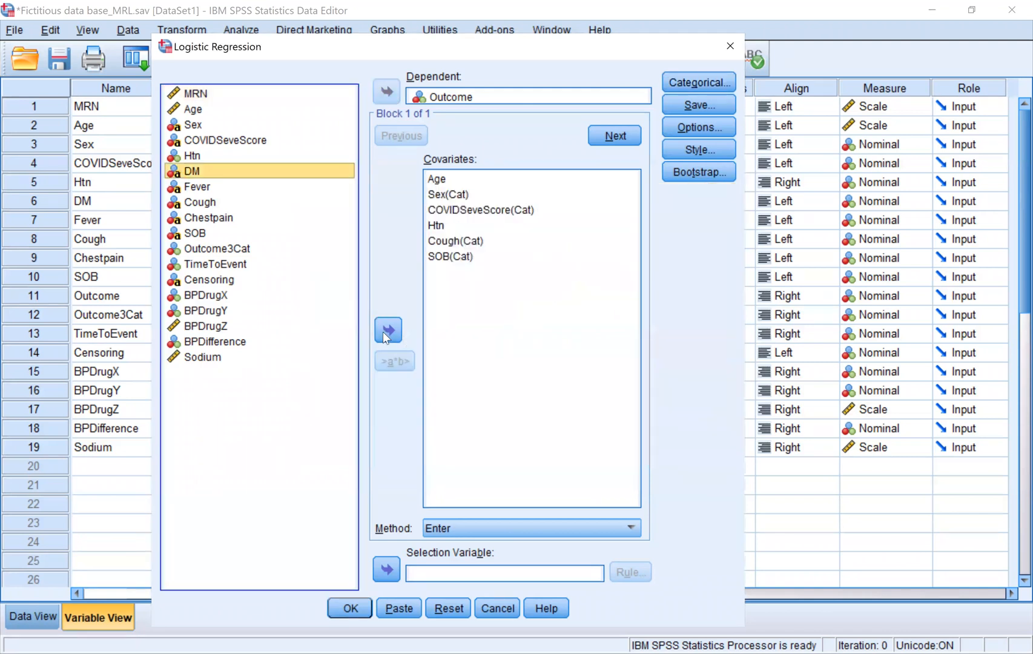
pyautogui.click(387, 330)
pyautogui.hotkey('ctrl', 'a')
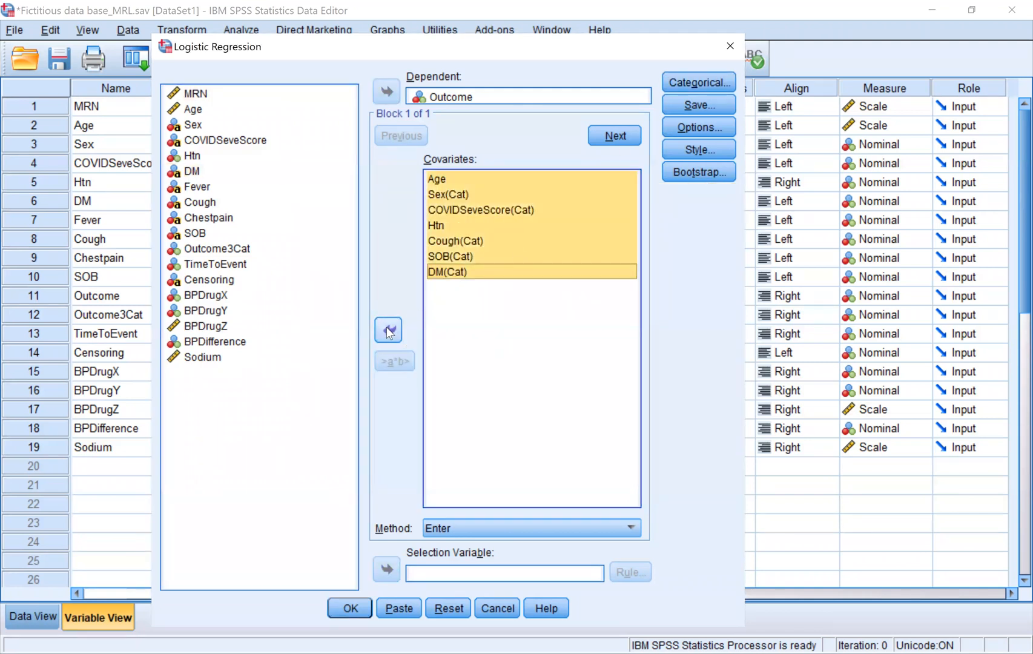
# Step: Try changing the reference category of DM's Indicator contrast to First in the categorical covariate definitions
pyautogui.click(682, 78)
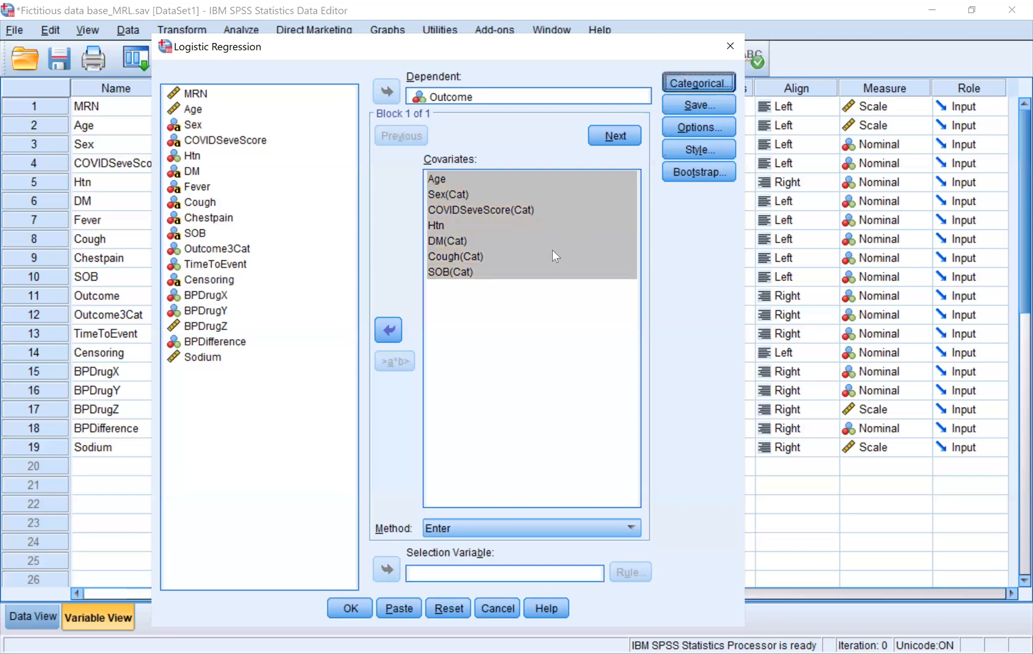
pyautogui.click(539, 267)
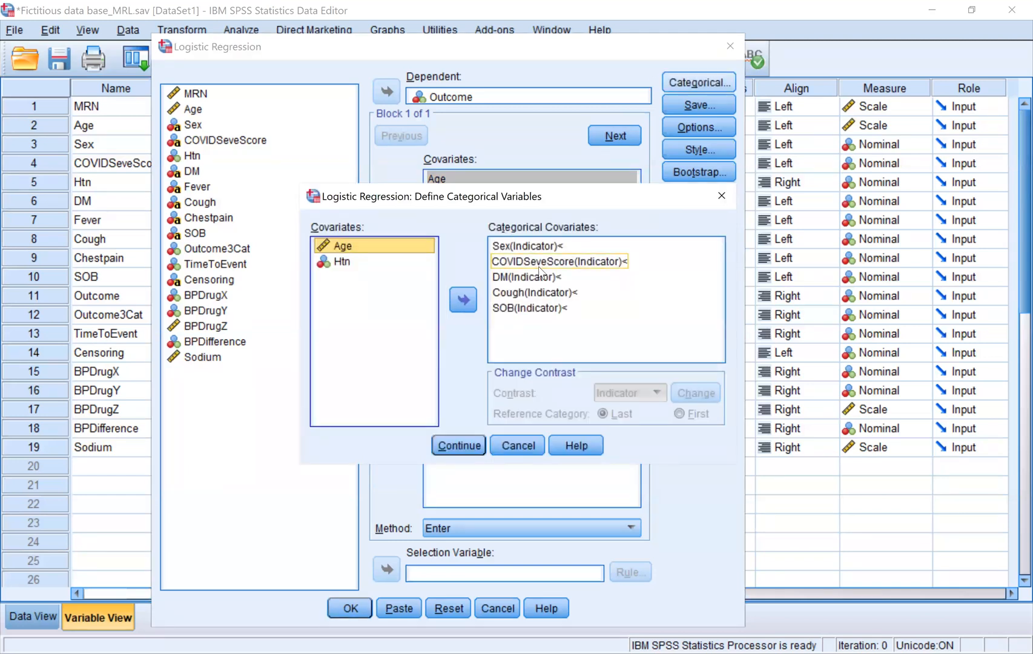
pyautogui.click(551, 280)
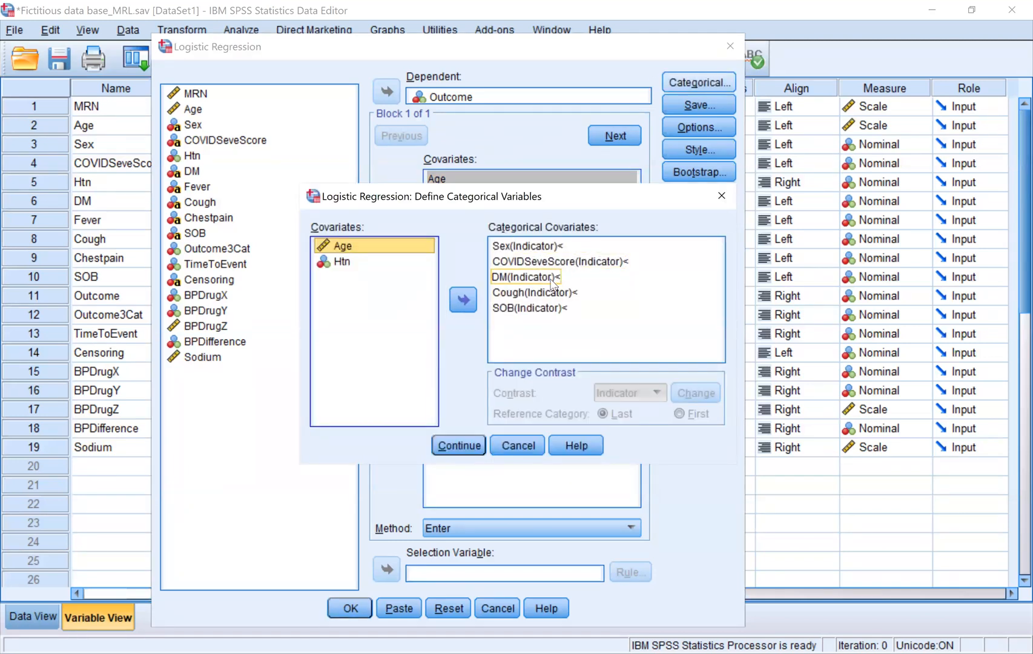
pyautogui.click(553, 280)
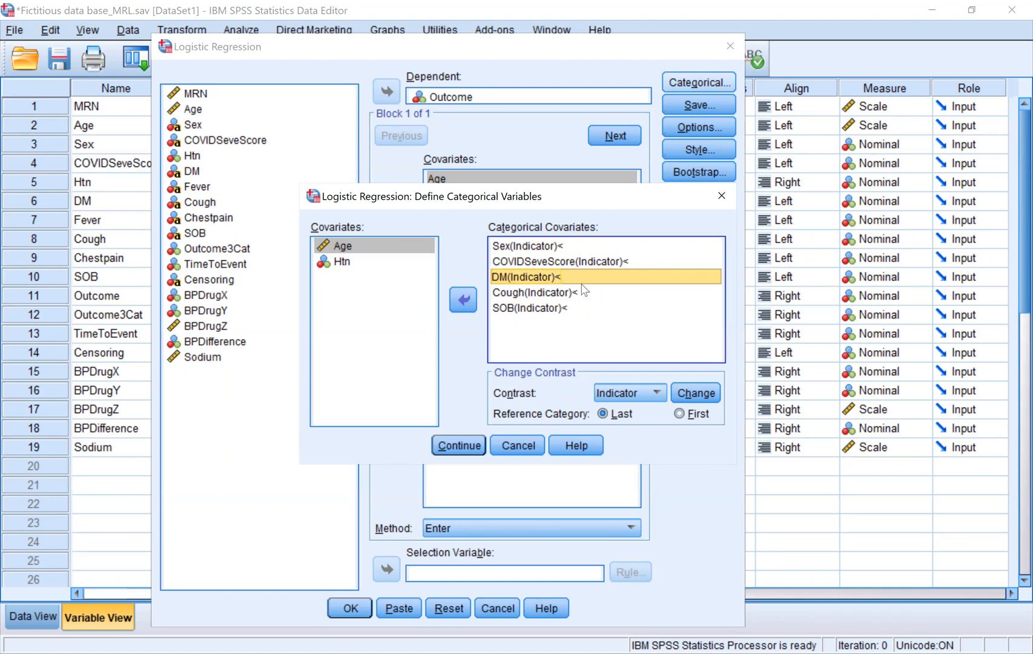
pyautogui.click(698, 415)
pyautogui.click(709, 394)
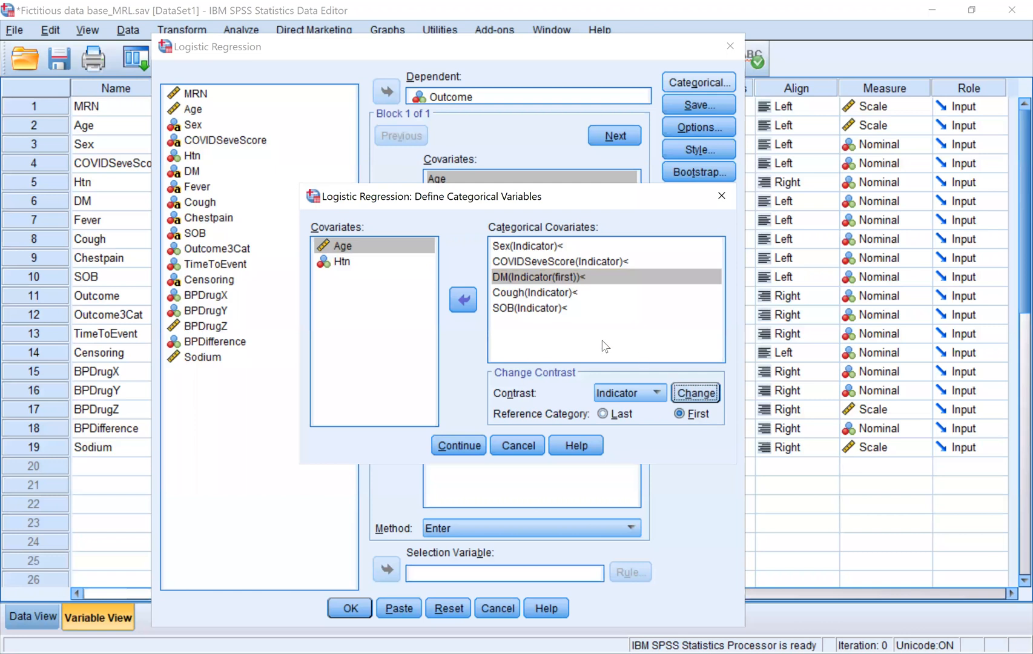
# Step: Compare the contrast entries of SOB and DM and leave the categorical covariate definitions without applying changes
pyautogui.click(560, 308)
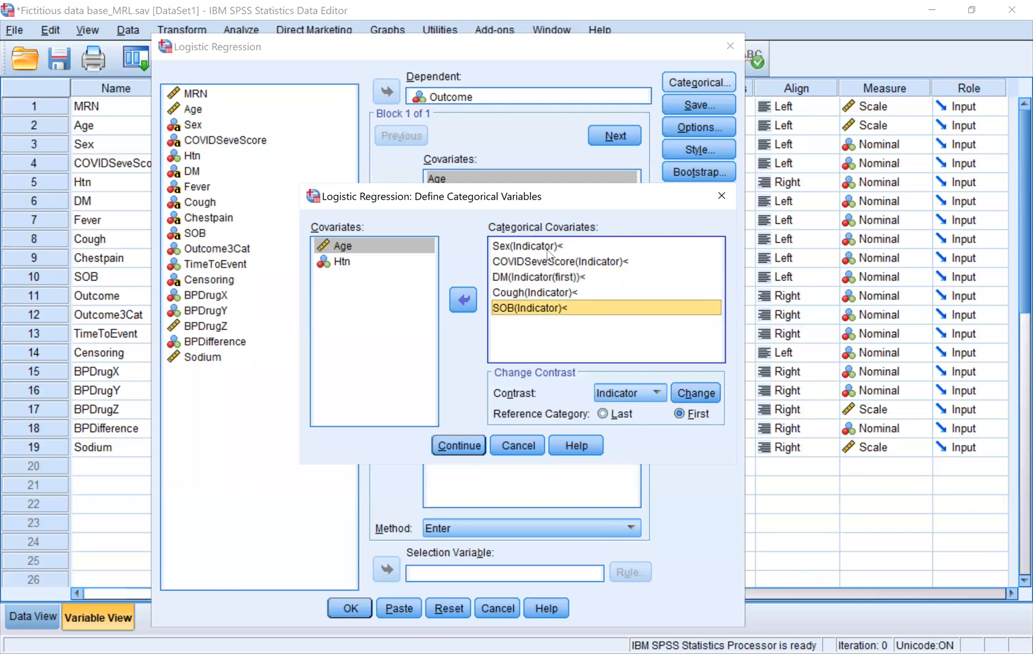
pyautogui.click(548, 277)
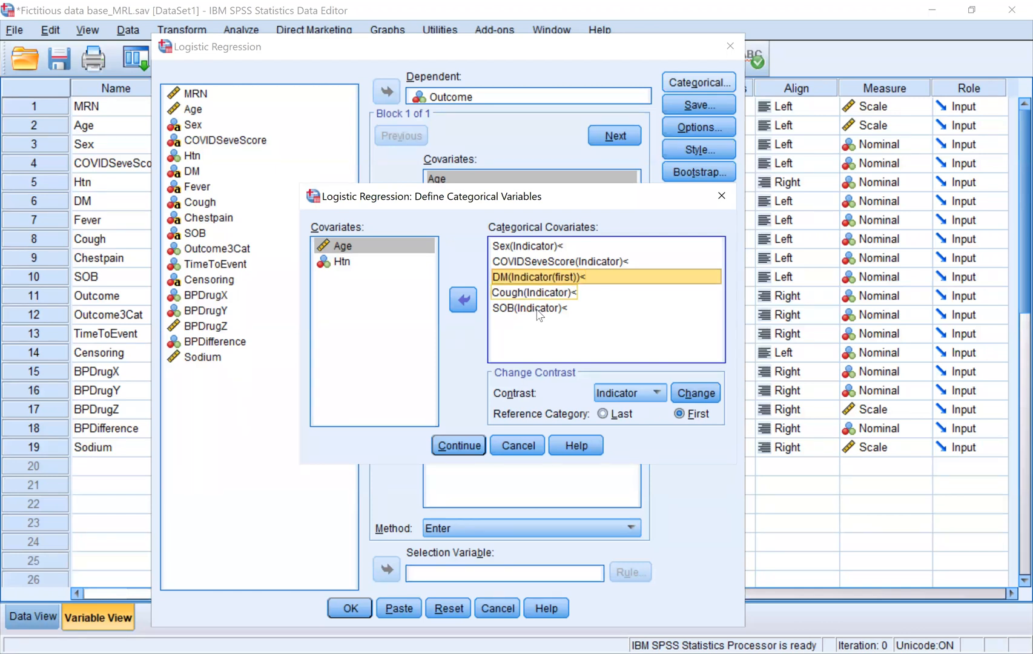
pyautogui.click(552, 338)
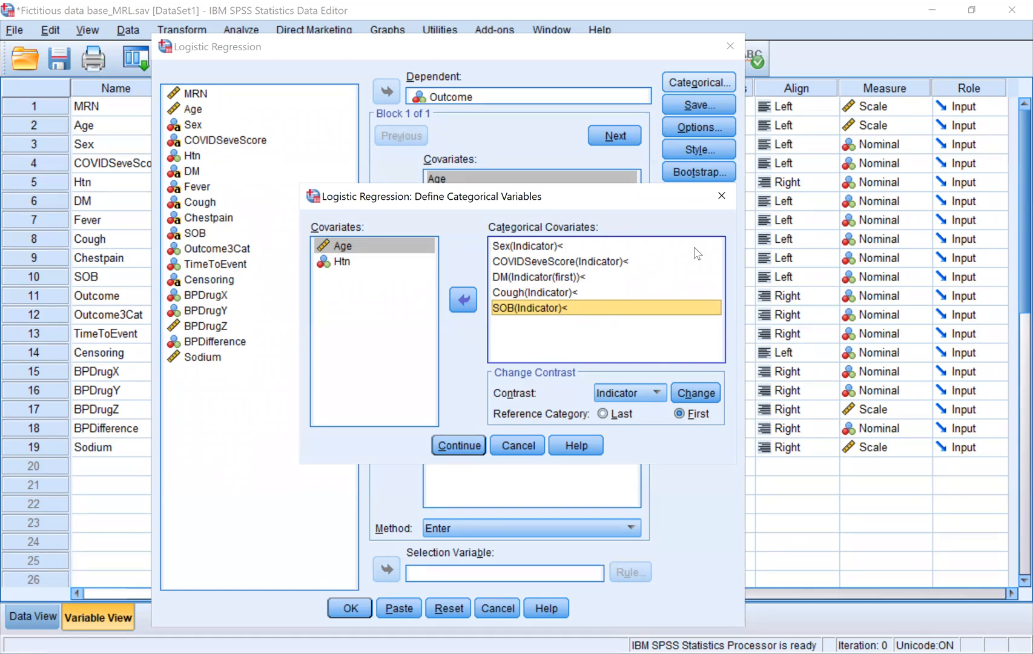
pyautogui.click(722, 195)
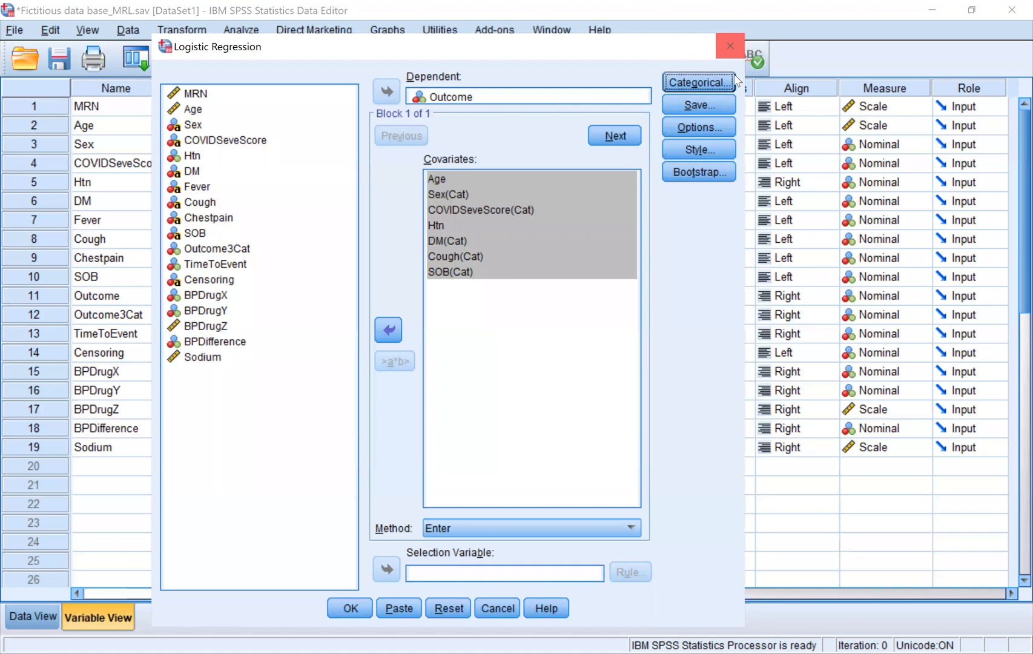
pyautogui.click(733, 74)
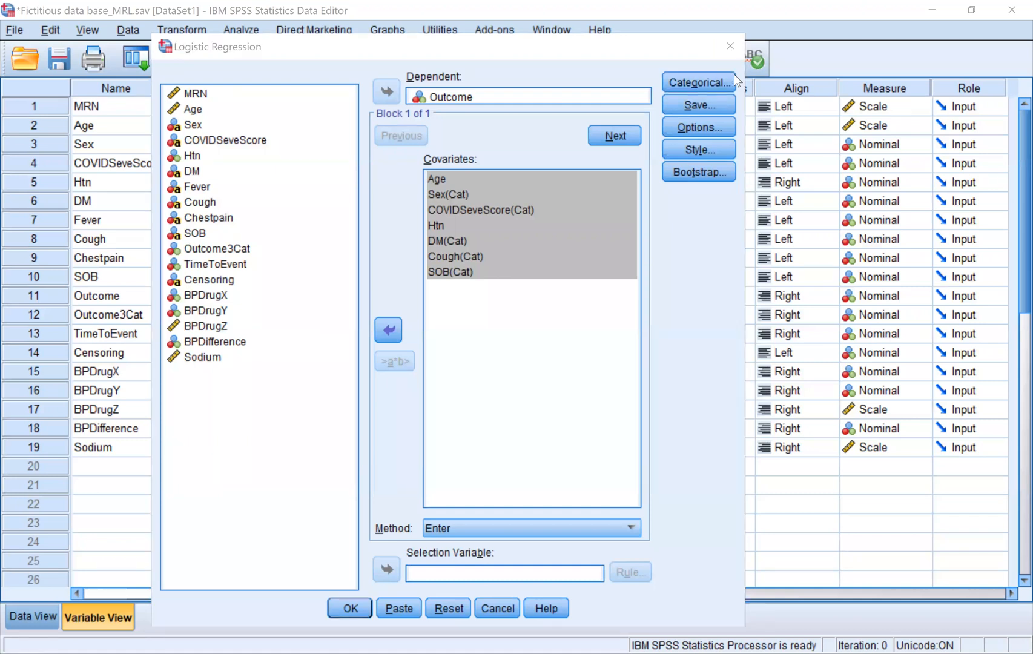
# Step: Leave the logistic regression setup without running it and check the value labels of Sex
pyautogui.click(729, 131)
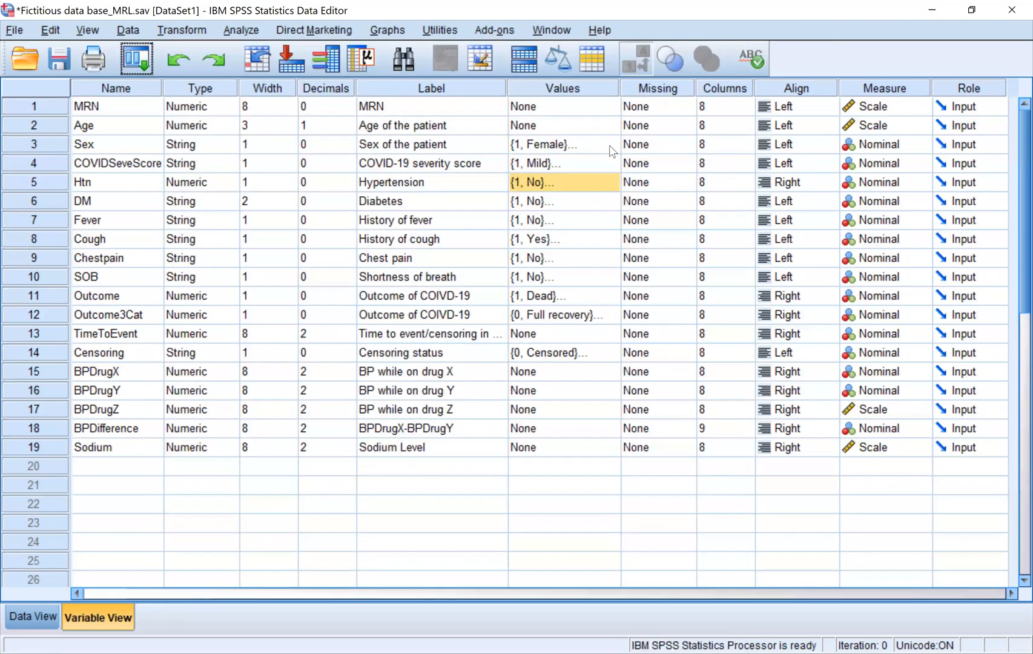
pyautogui.click(609, 145)
pyautogui.click(609, 144)
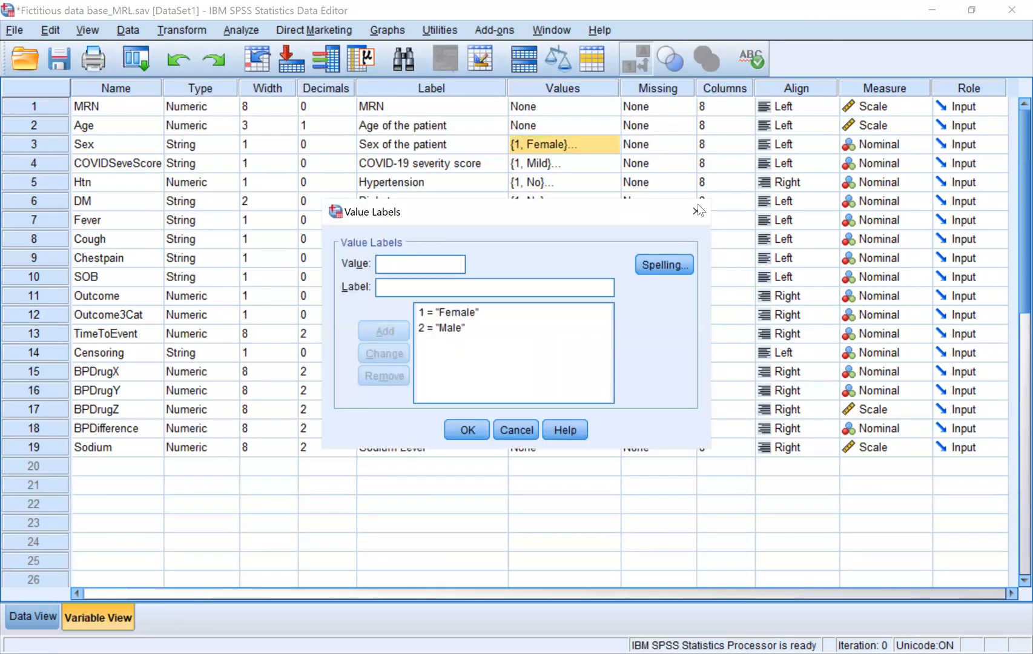
pyautogui.click(698, 210)
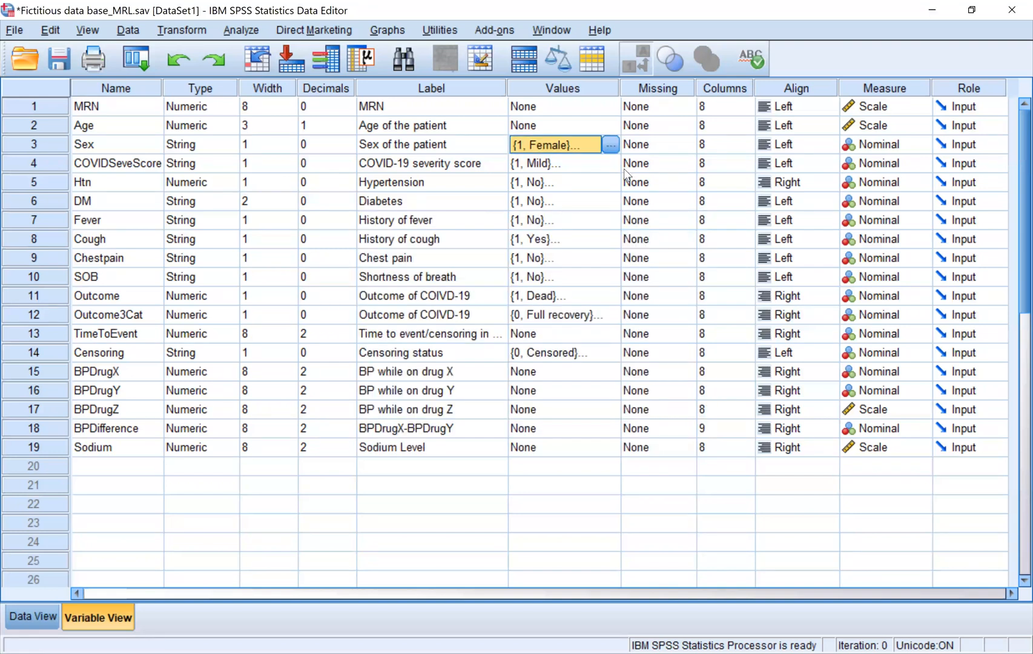
# Step: Check the value labels of COVIDSeveScore and leave them as they are
pyautogui.click(625, 164)
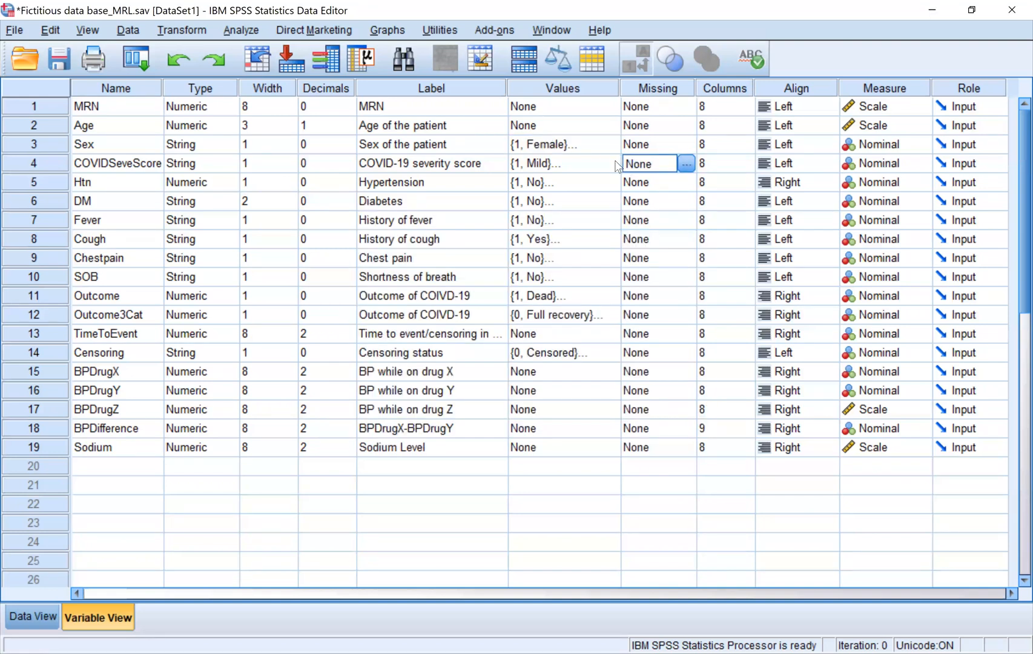
pyautogui.doubleClick(613, 163)
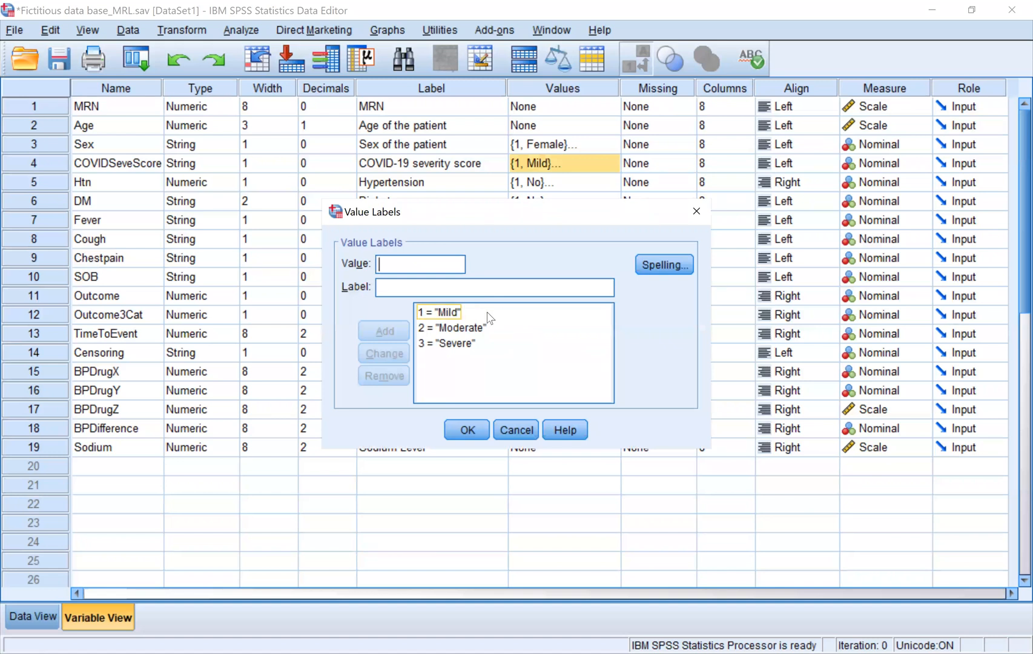
pyautogui.click(454, 312)
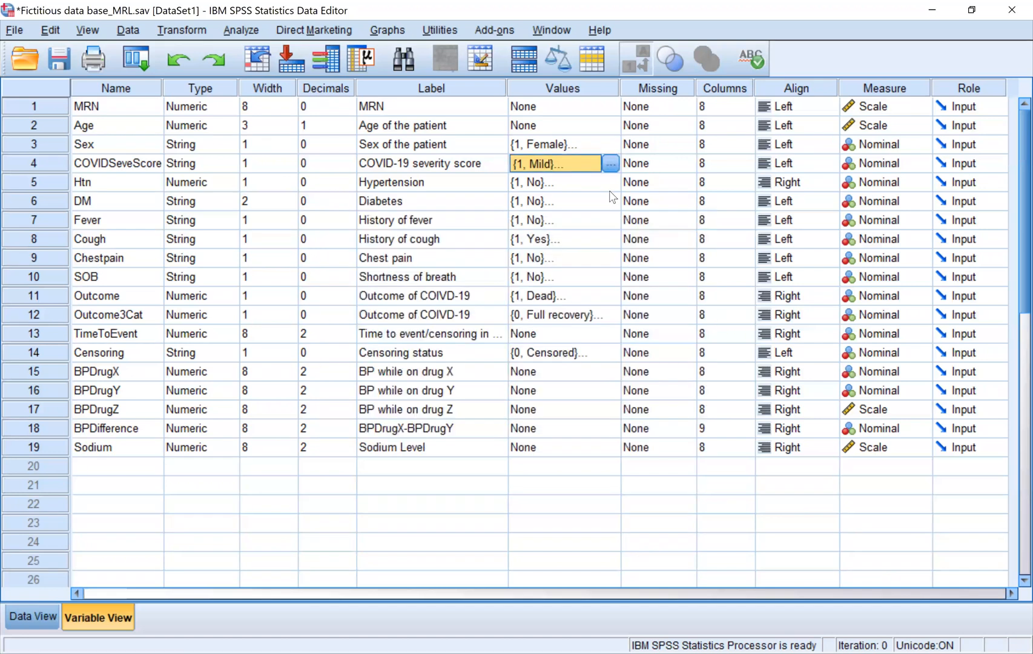
# Step: Check the value labels of Htn and DM in turn, leaving both unedited
pyautogui.press('Down')
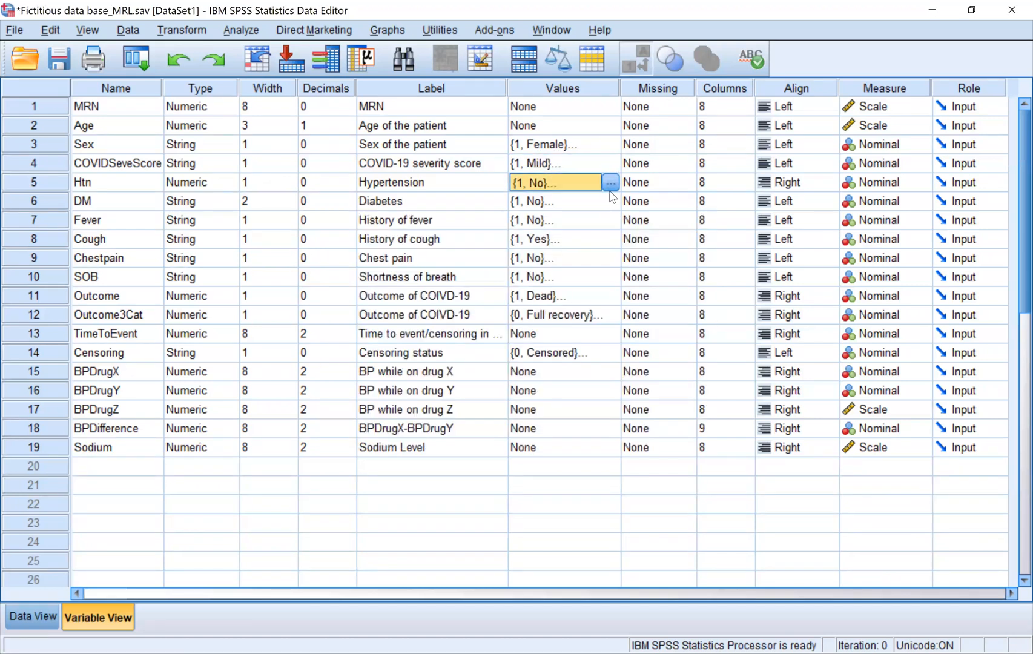
pyautogui.click(612, 182)
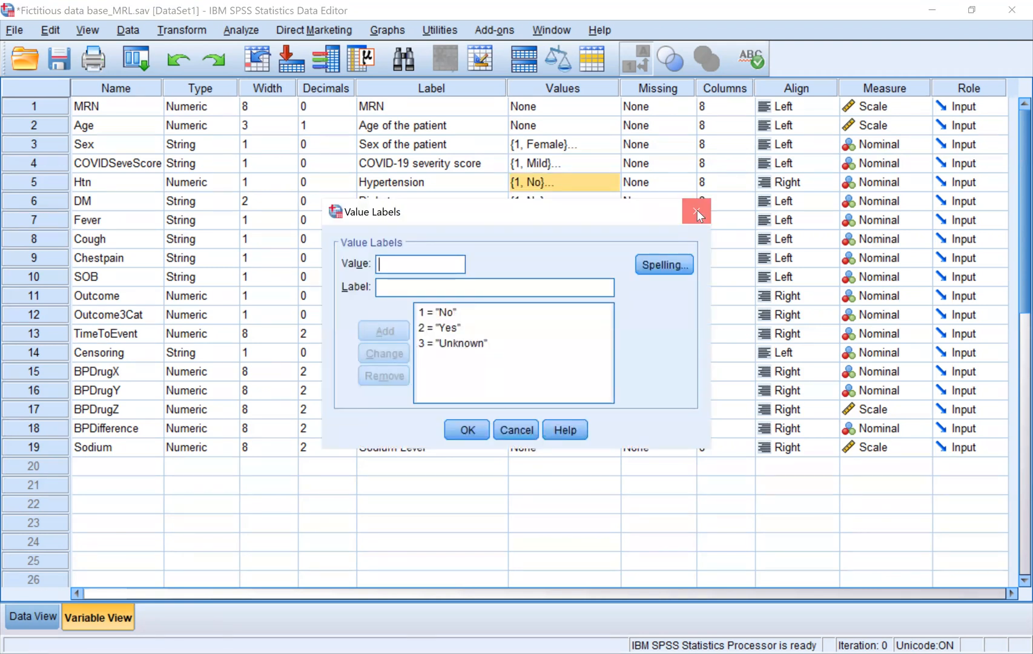
pyautogui.click(696, 212)
pyautogui.click(614, 208)
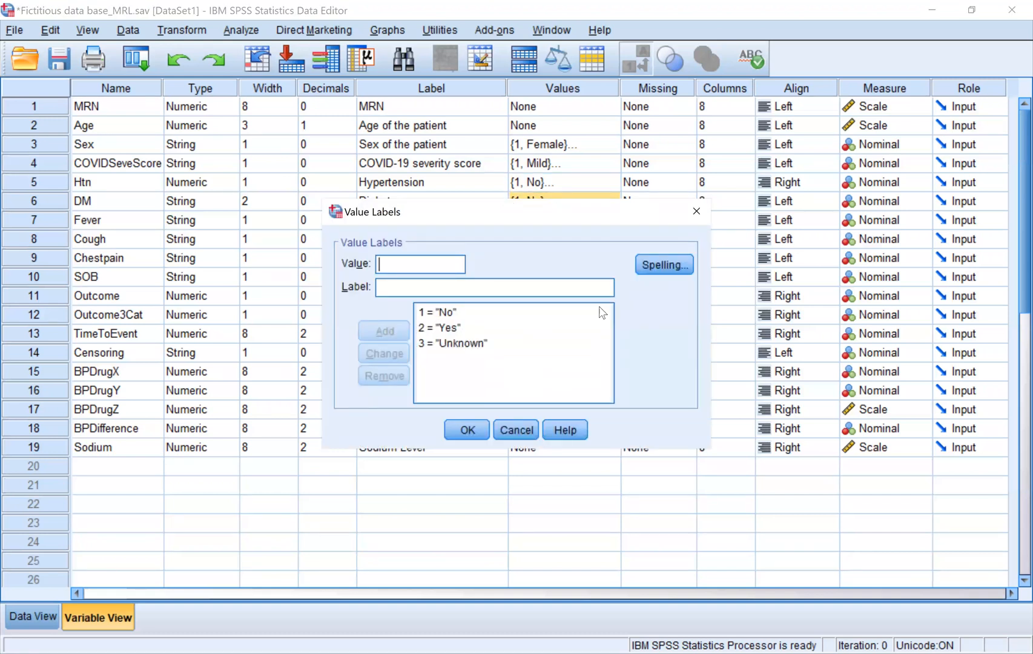
pyautogui.click(695, 213)
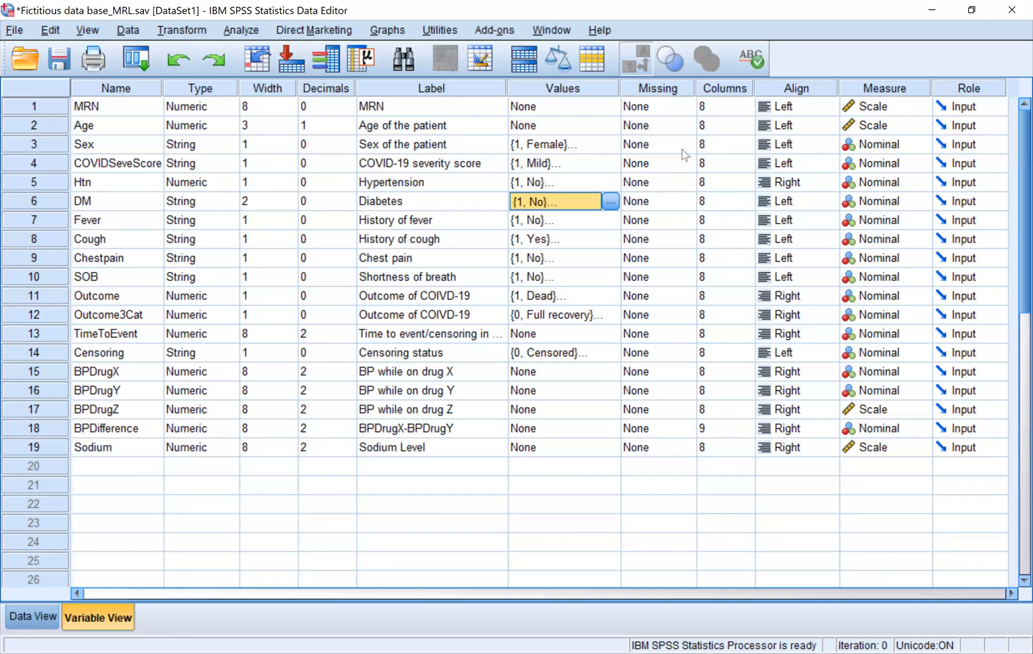
# Step: Check the value labels of Cough and close them without editing
pyautogui.click(608, 243)
pyautogui.click(610, 240)
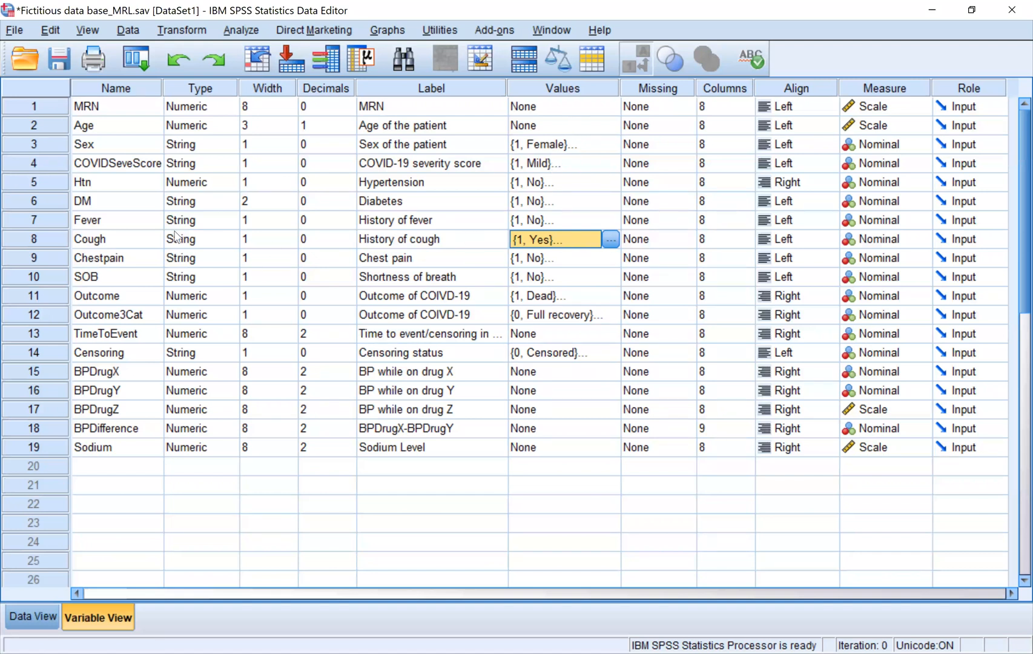
pyautogui.click(56, 233)
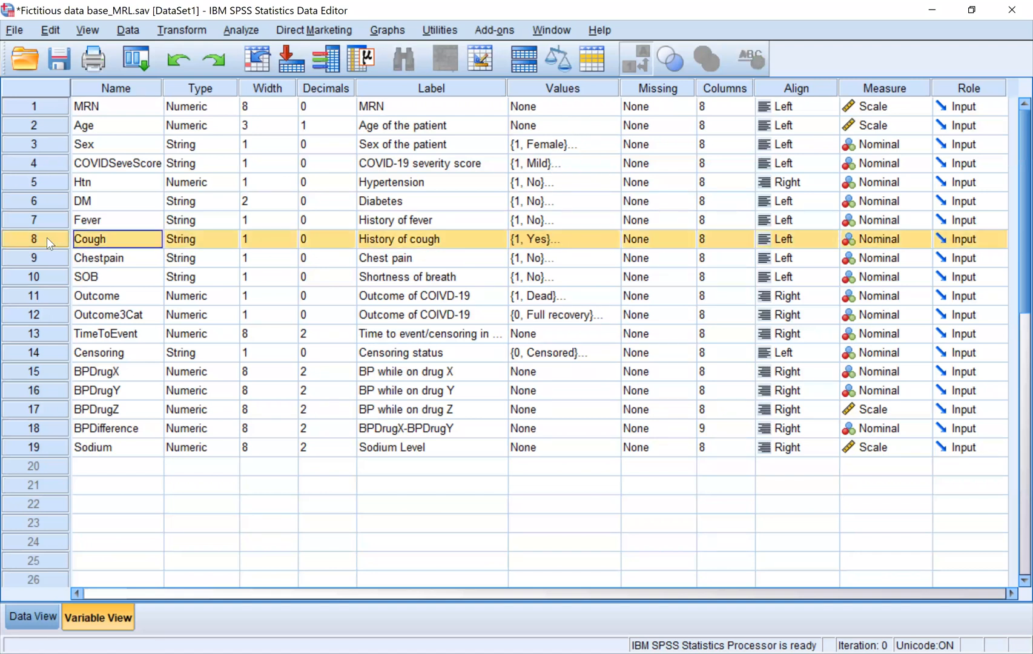
pyautogui.click(611, 239)
pyautogui.click(612, 239)
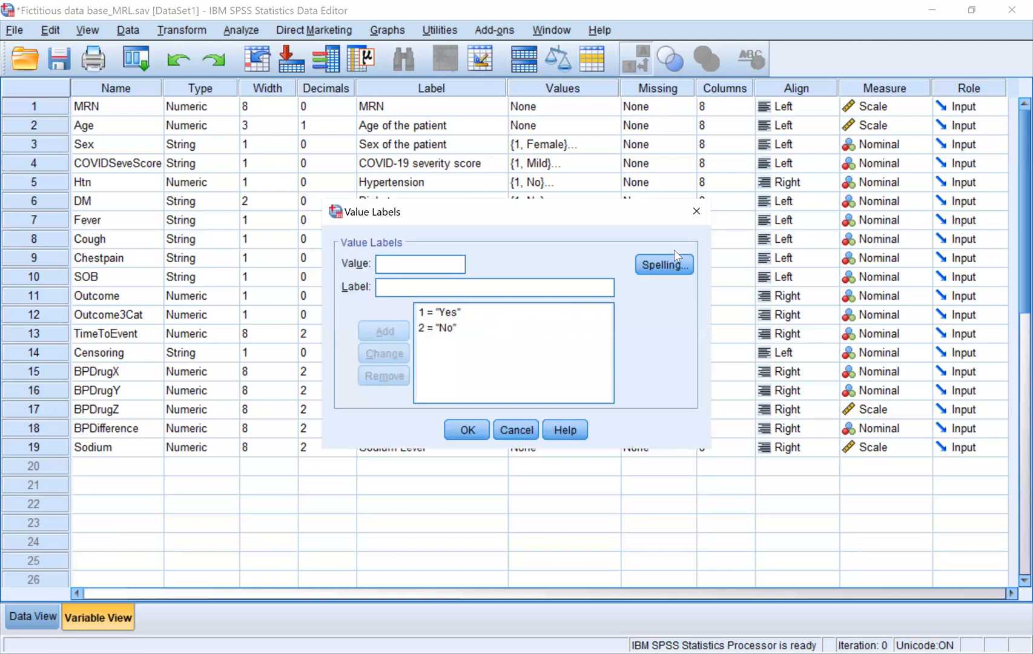
pyautogui.click(697, 212)
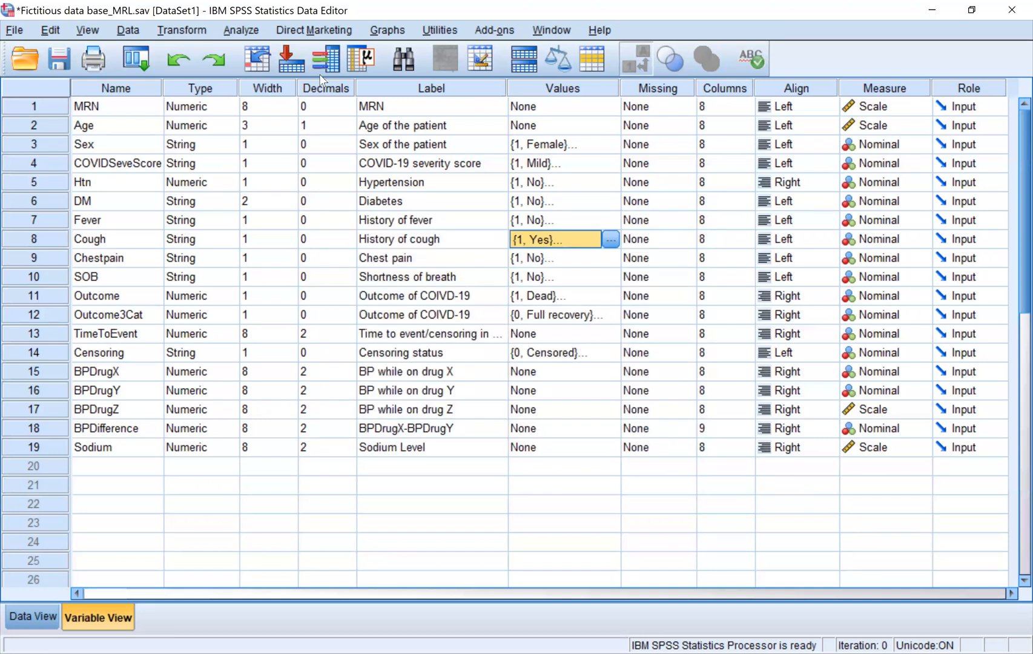
# Step: Try setting First as the Indicator reference category for Sex, COVIDSeveScore, Cough and SOB in a reopened binary logistic regression setup
pyautogui.click(253, 30)
pyautogui.moveTo(391, 210)
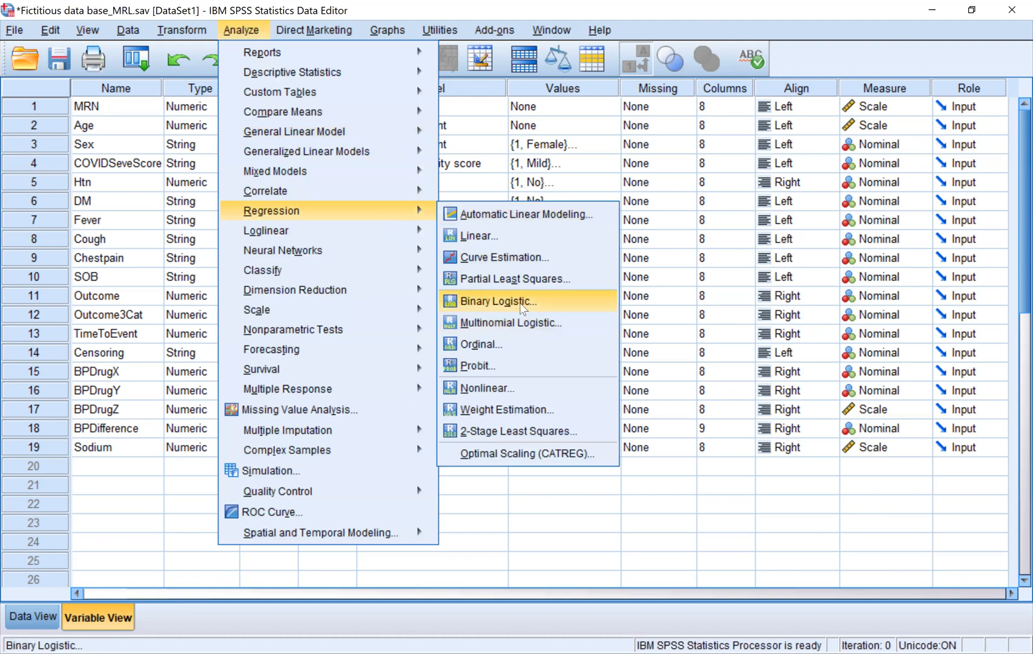
pyautogui.click(522, 307)
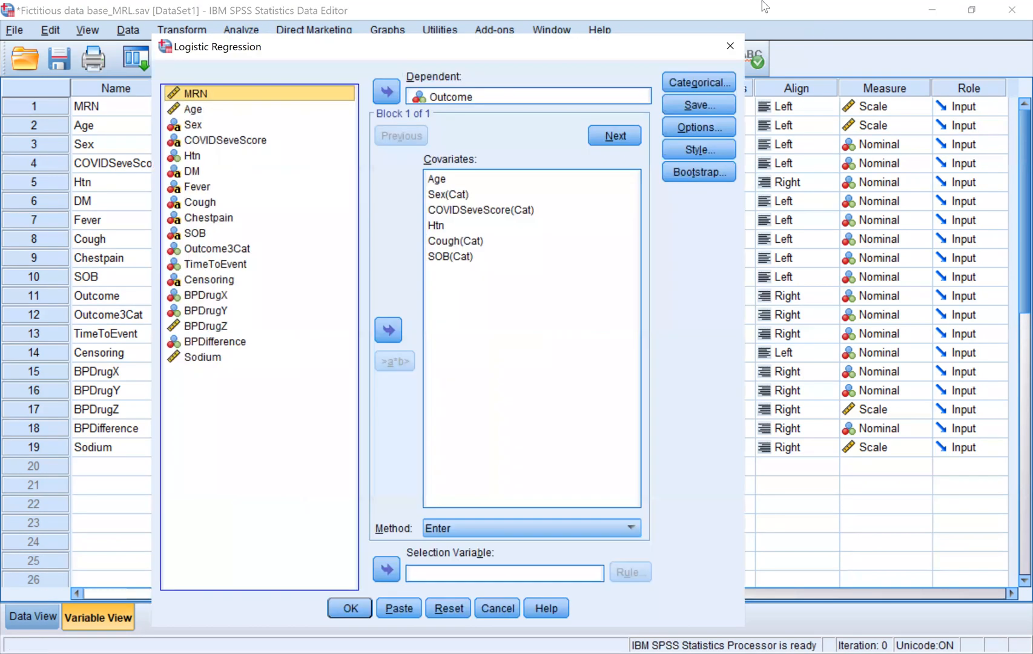
pyautogui.click(699, 82)
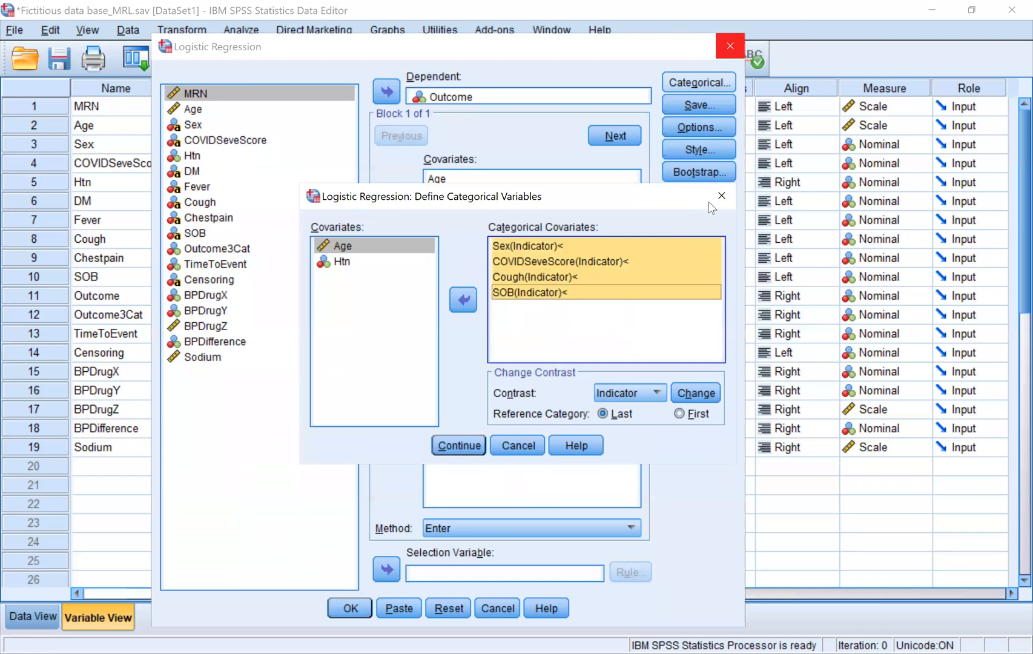
pyautogui.click(690, 415)
pyautogui.click(696, 393)
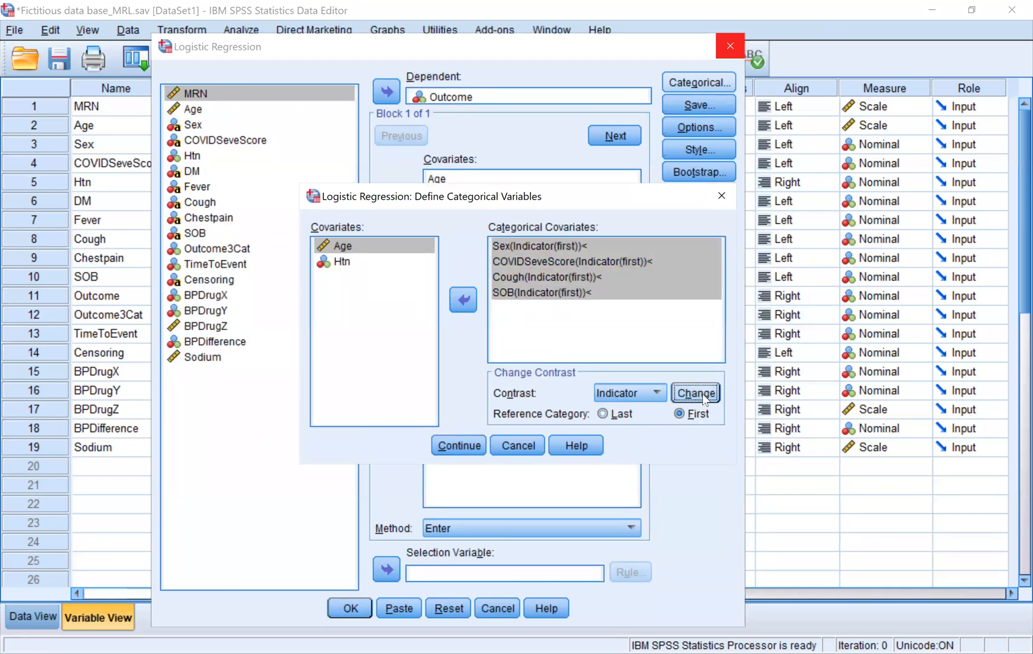
# Step: Try removing SOB from the categorical covariates, dismiss the message, and add the remaining variables to the regression covariates
pyautogui.click(574, 327)
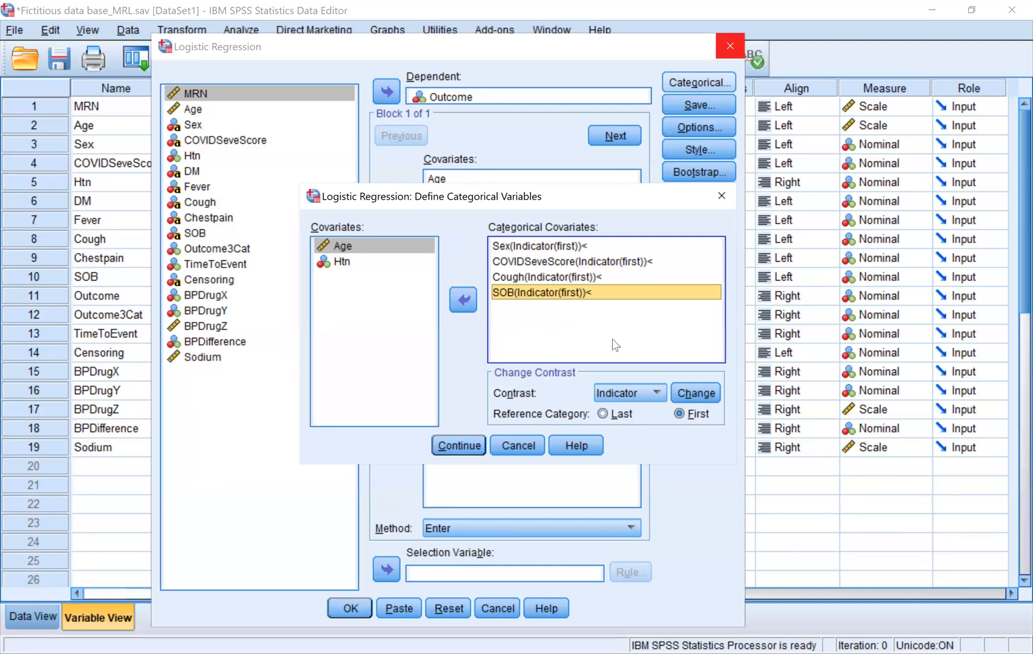
pyautogui.click(471, 307)
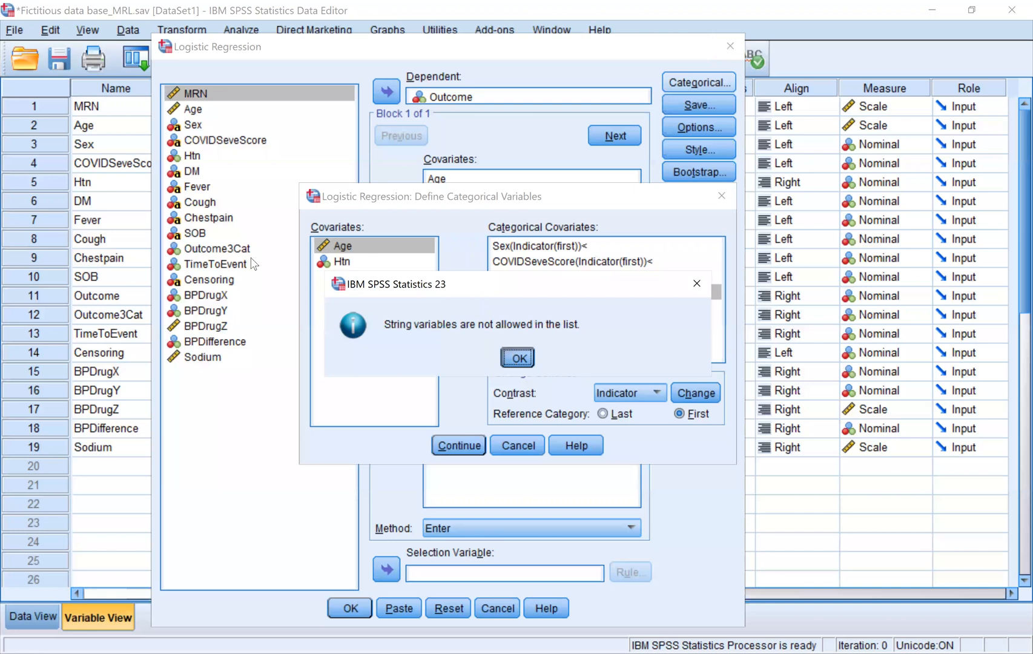
pyautogui.click(517, 357)
pyautogui.click(458, 445)
pyautogui.click(388, 330)
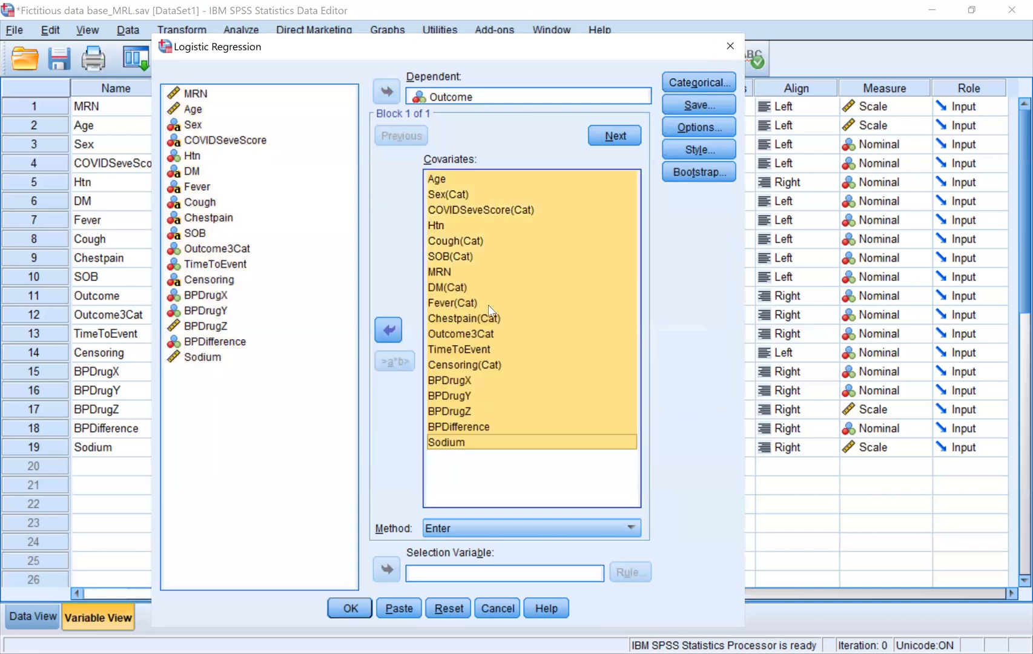
# Step: Try setting First as the Indicator reference category for all categorical covariates, from Sex through Censoring
pyautogui.click(480, 381)
pyautogui.click(699, 82)
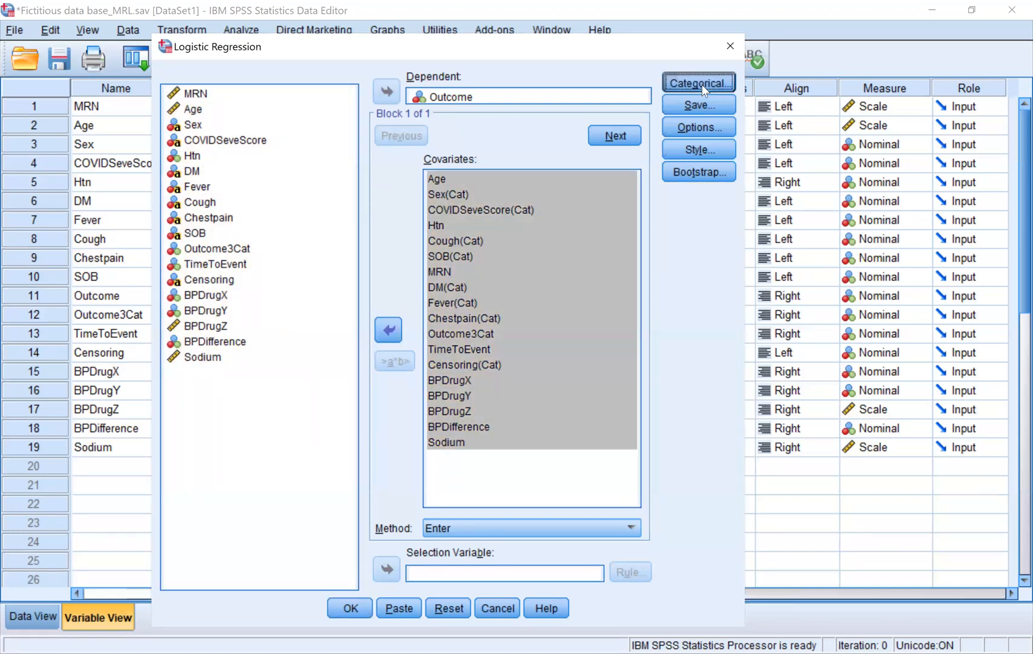
pyautogui.hotkey('ctrl', 'a')
pyautogui.keyDown('ctrl'); pyautogui.click(571, 291); pyautogui.keyUp('ctrl')
pyautogui.click(633, 319)
pyautogui.hotkey('ctrl', 'a')
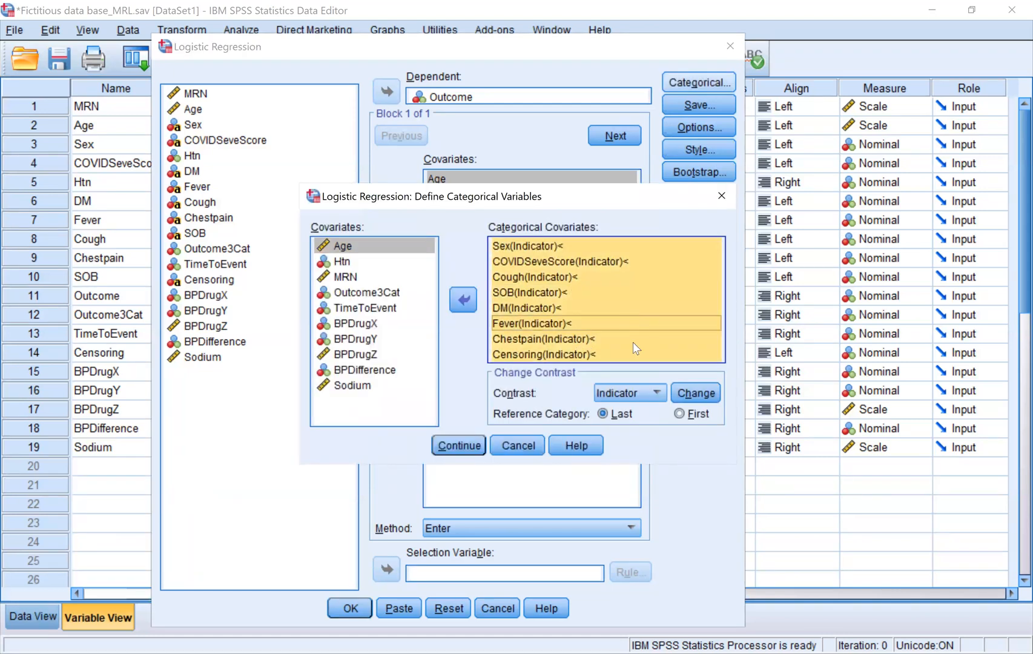
pyautogui.click(694, 413)
pyautogui.click(696, 393)
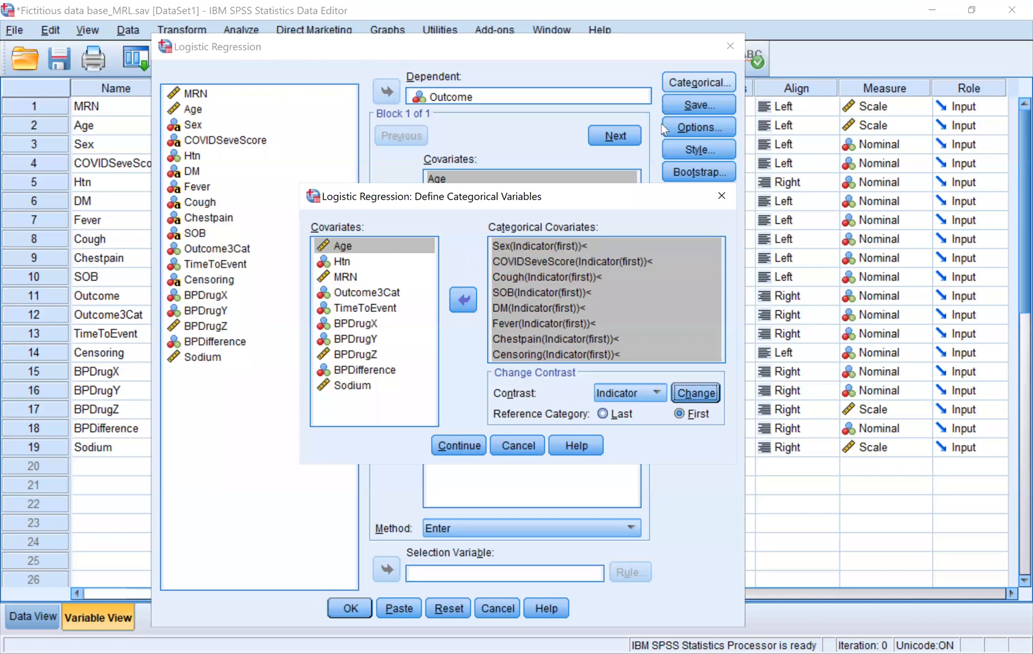
pyautogui.click(458, 445)
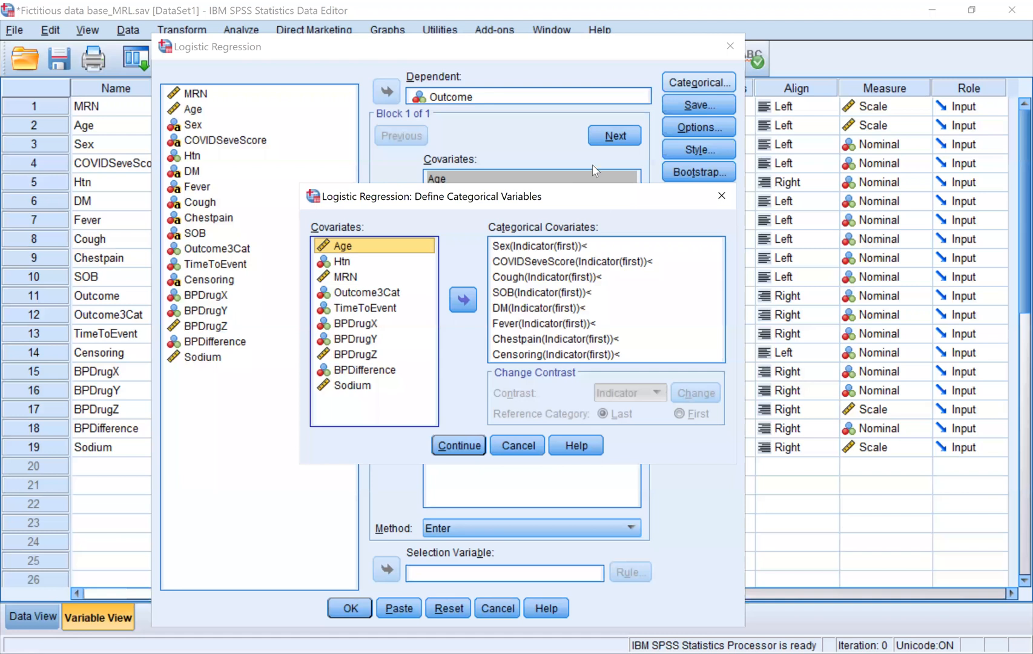
# Step: Select First as Censoring's reference category, and leave the categorical definitions and regression setup without applying or running them
pyautogui.click(652, 320)
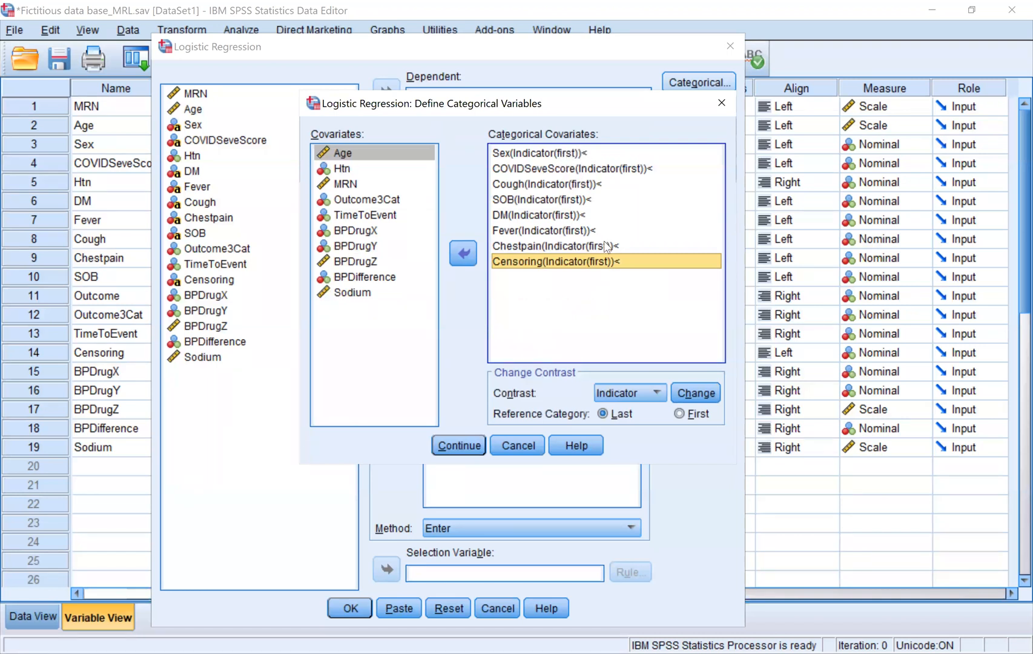
pyautogui.click(680, 413)
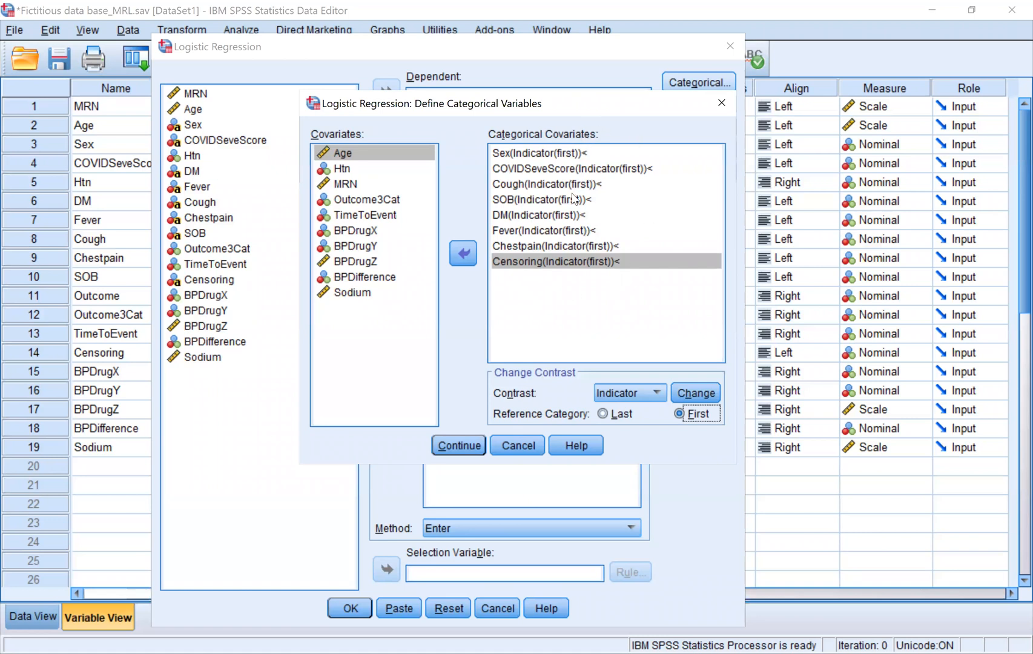
pyautogui.click(724, 101)
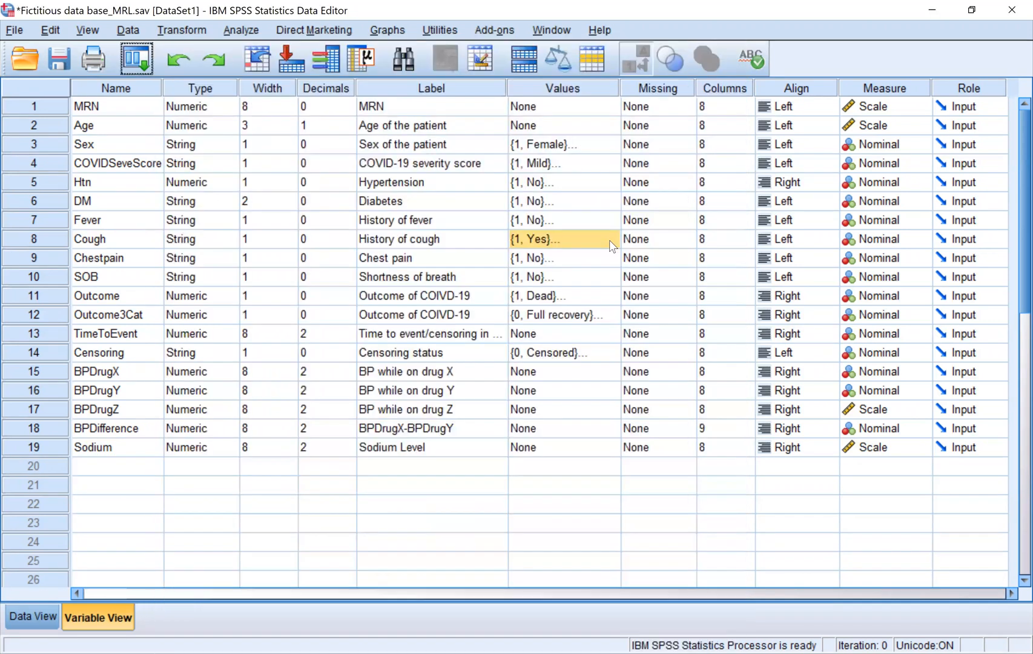
# Step: Recheck the value labels of Cough and select its whole variable row
pyautogui.click(609, 240)
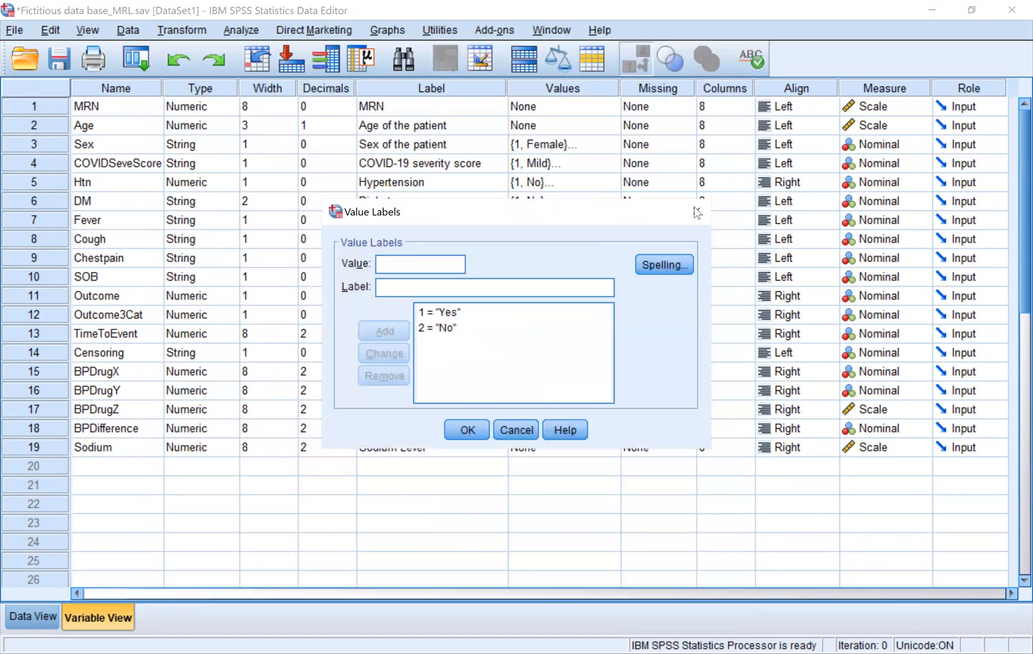
pyautogui.click(697, 211)
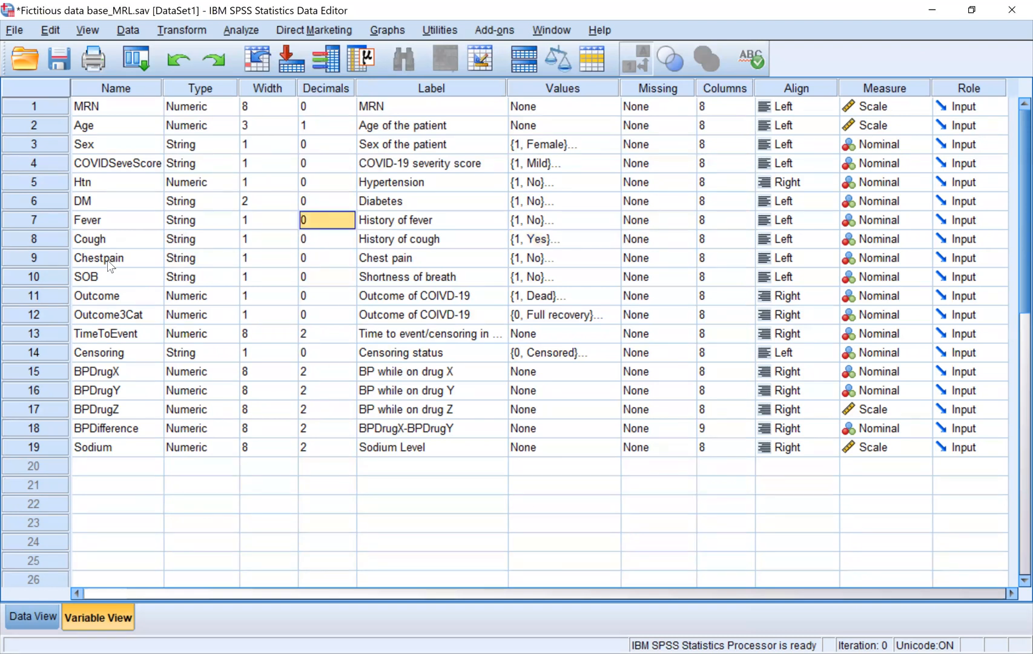
pyautogui.click(51, 243)
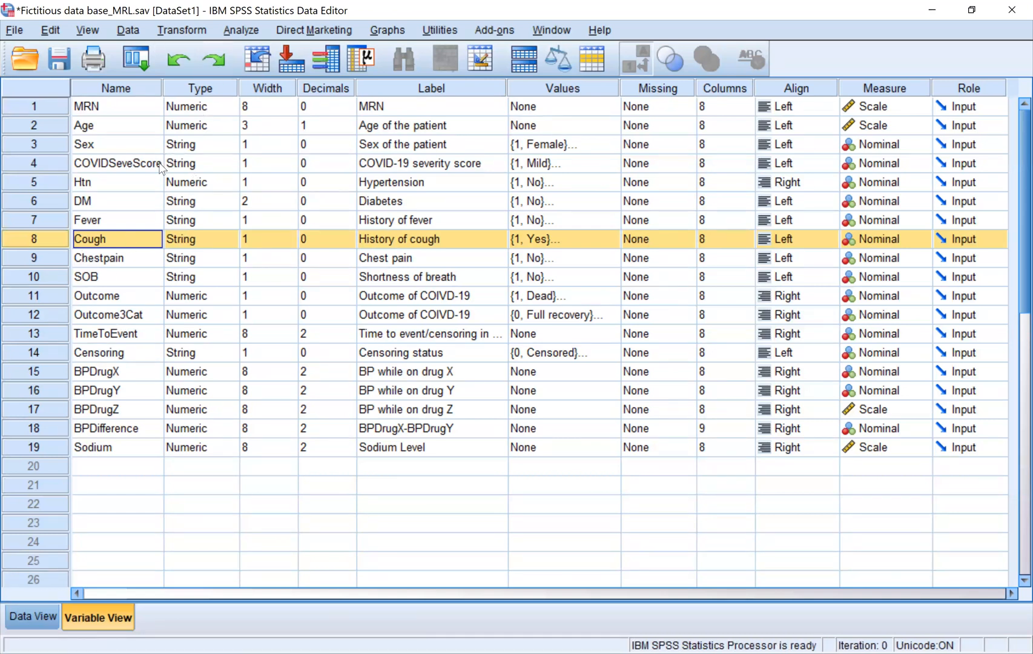
pyautogui.click(186, 31)
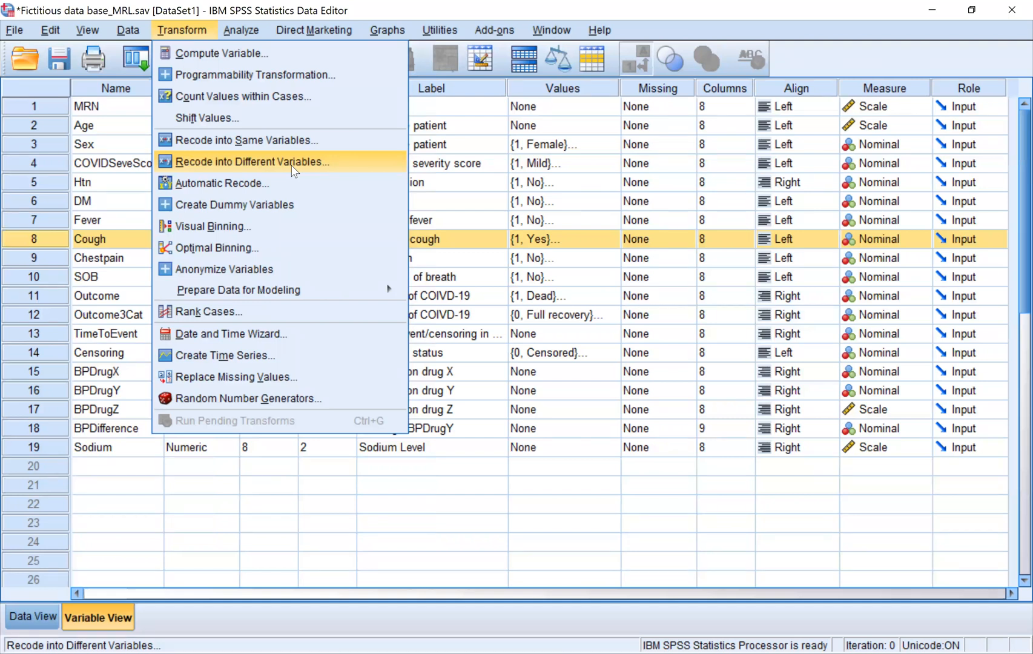
pyautogui.click(293, 141)
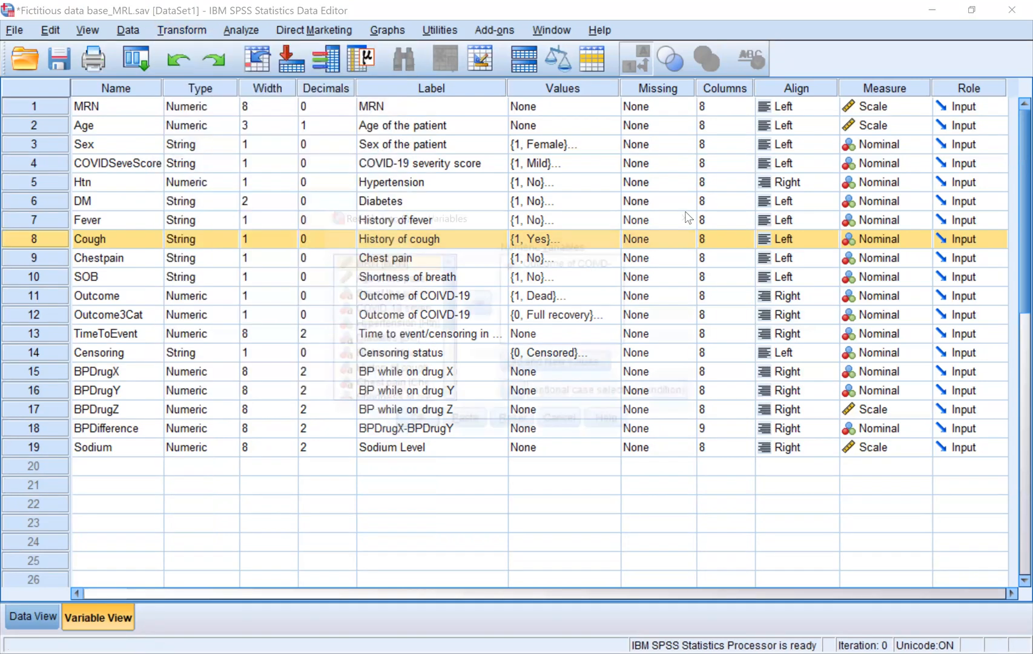
pyautogui.click(697, 215)
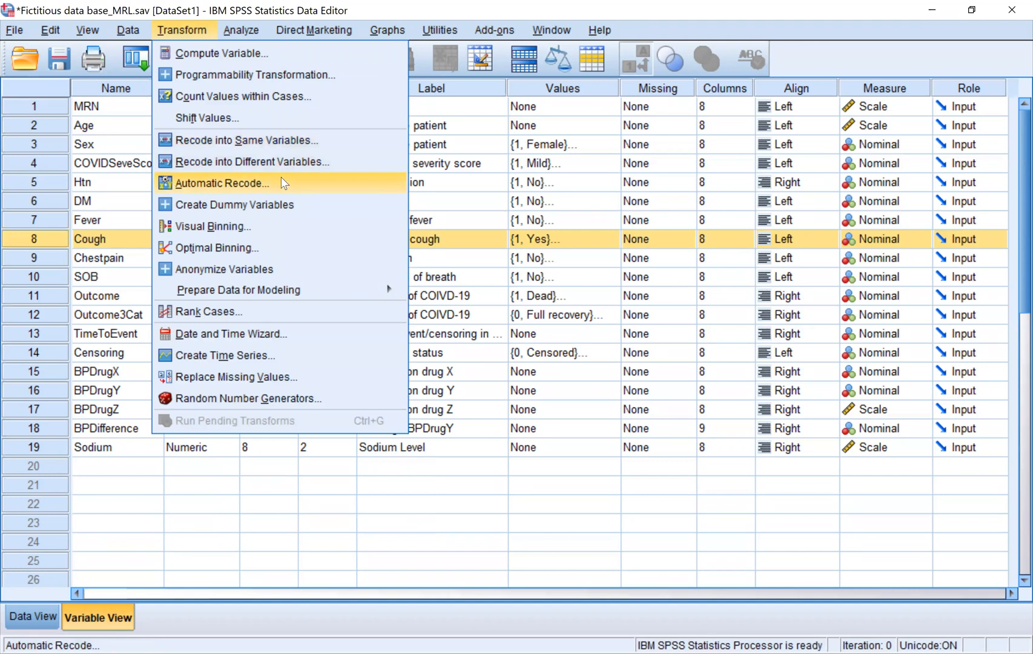
# Step: Start a Recode into Different Variables with History of cough as the input variable
pyautogui.click(303, 169)
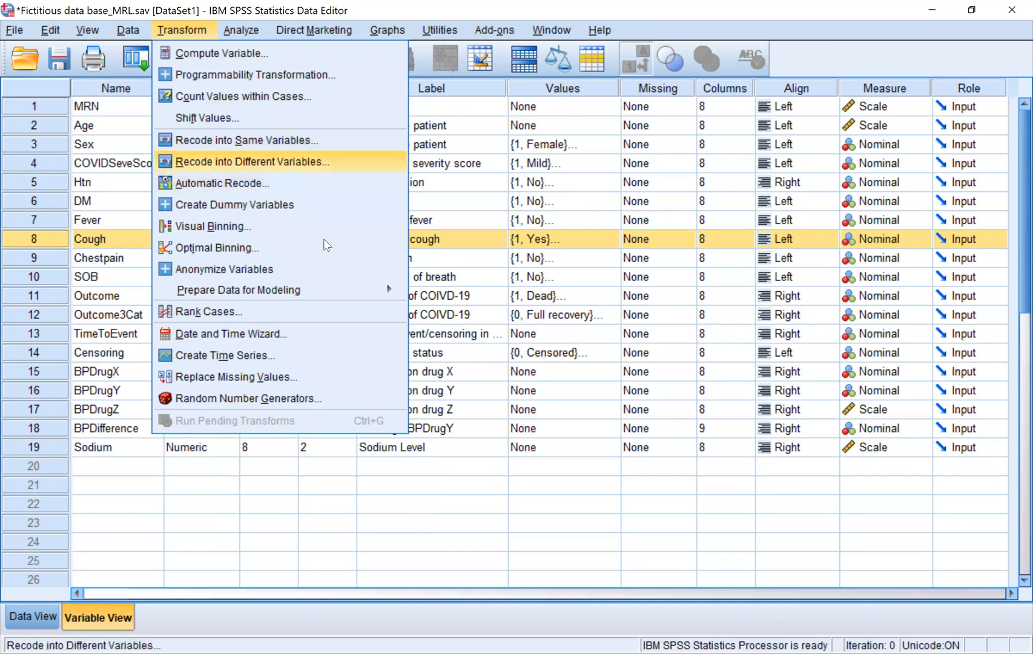
pyautogui.scroll(-2, 318, 344)
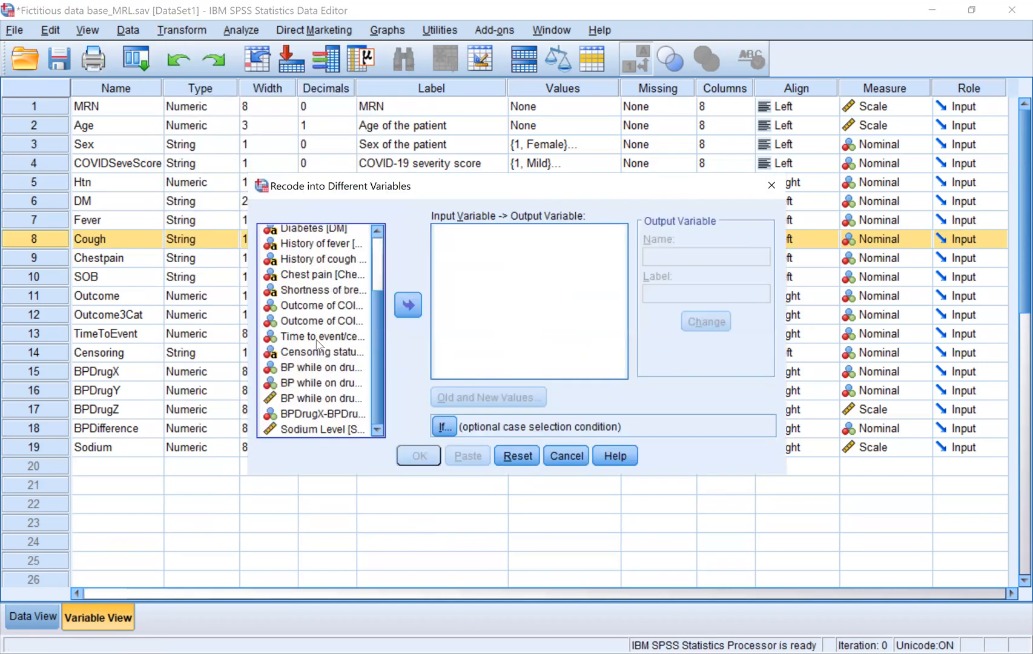
pyautogui.click(342, 260)
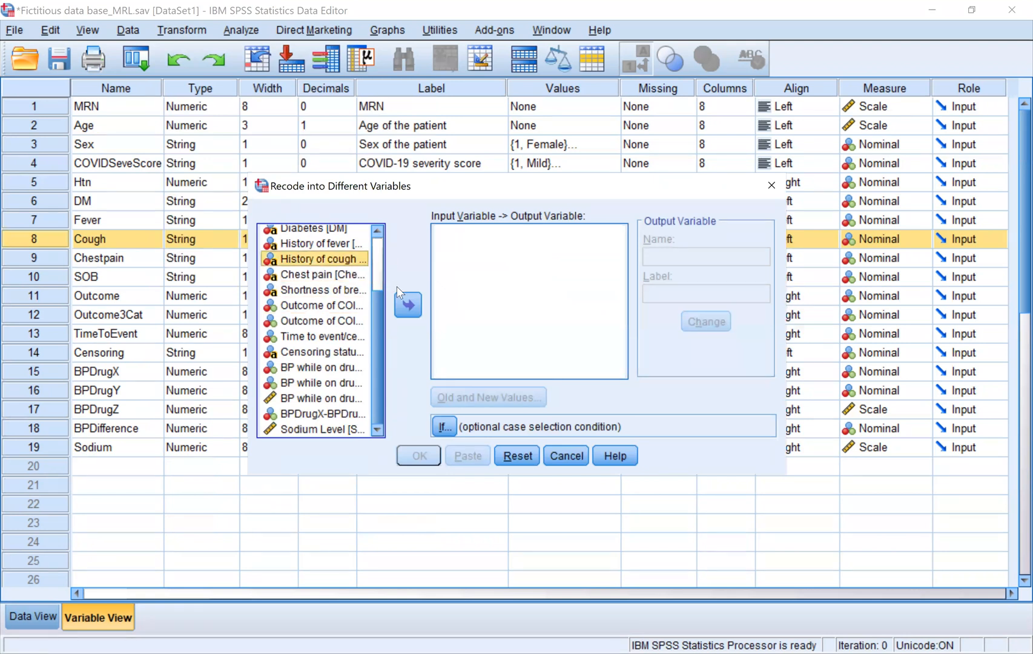
pyautogui.click(406, 299)
# Step: Assign the output variable name Cough2 and the label "Cough with new code" to the recoded Cough variable
pyautogui.click(674, 255)
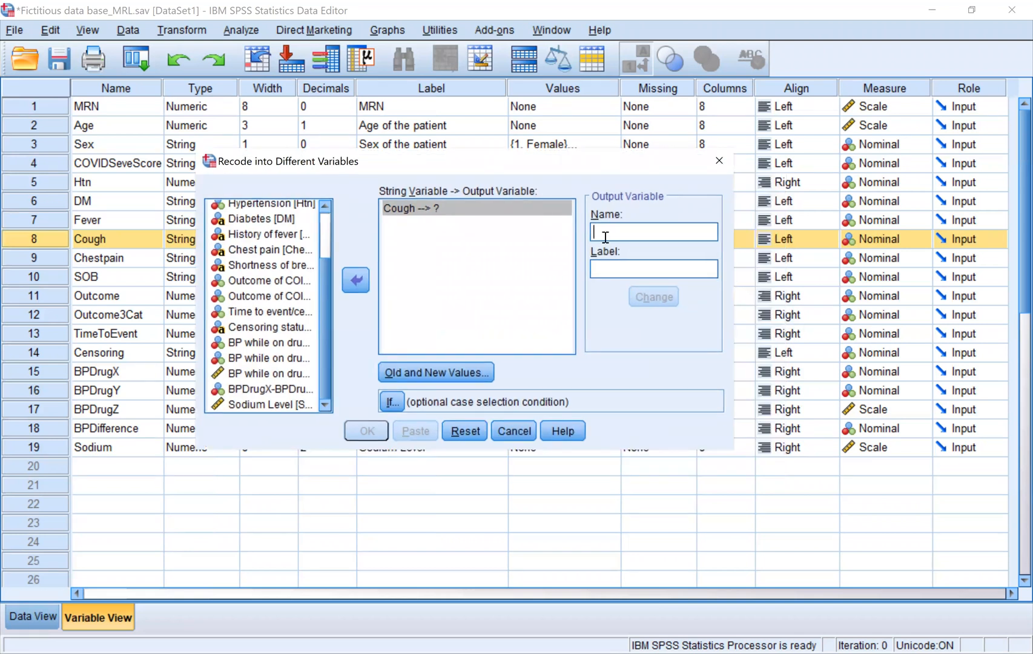
pyautogui.write('Co')
pyautogui.write('uch')
pyautogui.press('BackSpace')
pyautogui.press('BackSpace')
pyautogui.write('gh2')
pyautogui.click(644, 272)
pyautogui.write('Cou')
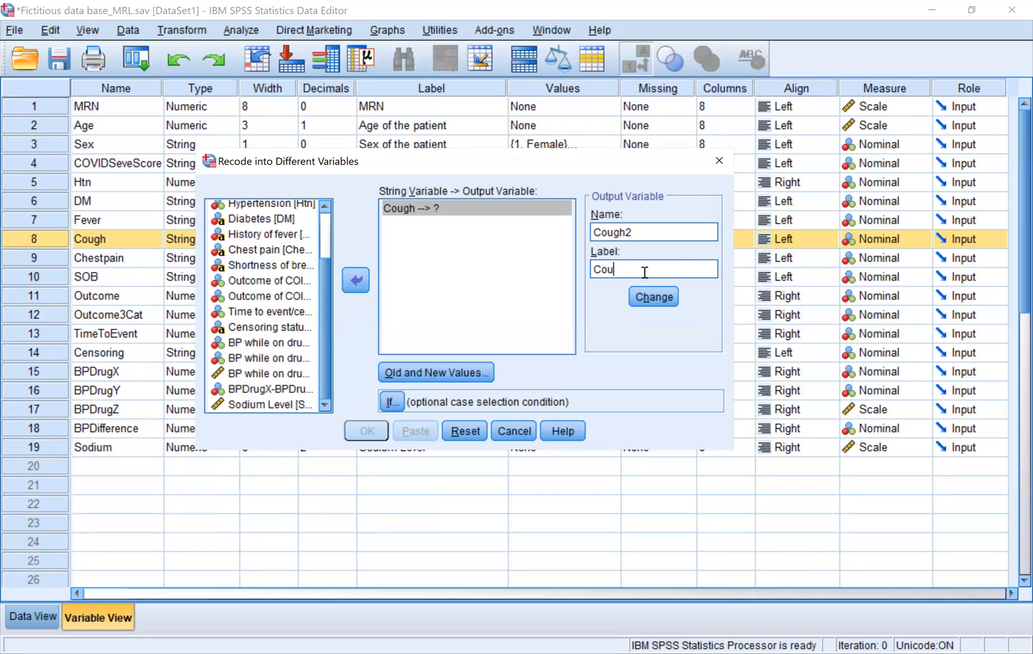
pyautogui.write('gh with new code')
pyautogui.click(657, 303)
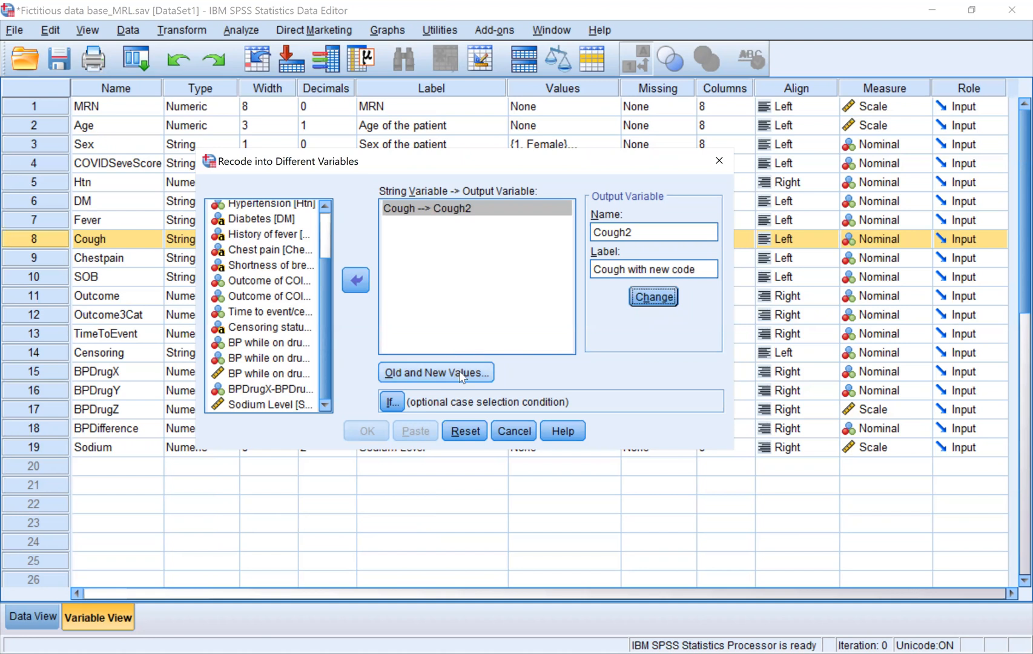
# Step: Open the old and new value definitions for recoding Cough into Cough2
pyautogui.click(472, 379)
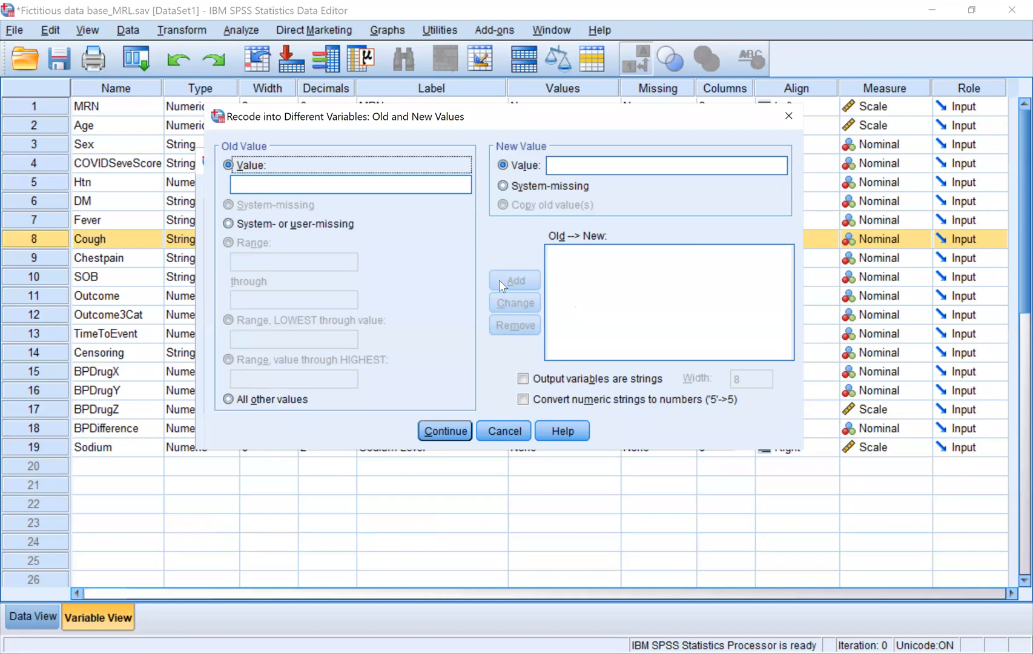
# Step: Add a recode rule for Cough that turns old value 1 into new value 2
pyautogui.click(257, 189)
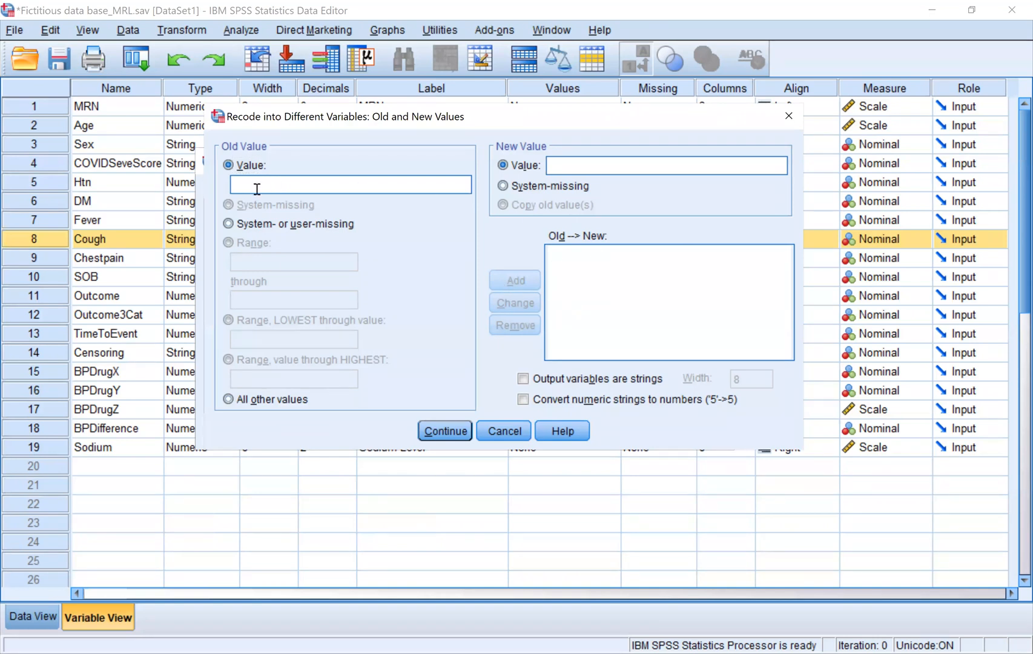
pyautogui.write('1')
pyautogui.press('Tab')
pyautogui.click(563, 166)
pyautogui.doubleClick(322, 188)
pyautogui.press('Tab')
pyautogui.press('Tab')
pyautogui.write('2')
pyautogui.click(523, 281)
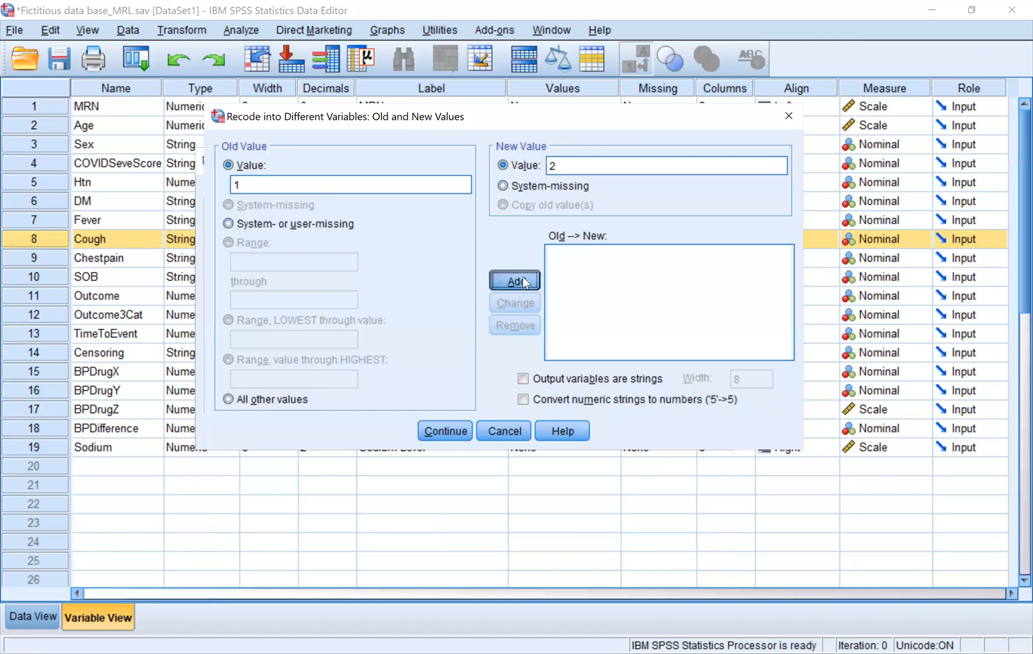
# Step: Add the rule turning old value 2 into new value 1, and run the recode into Cough2
pyautogui.write('2')
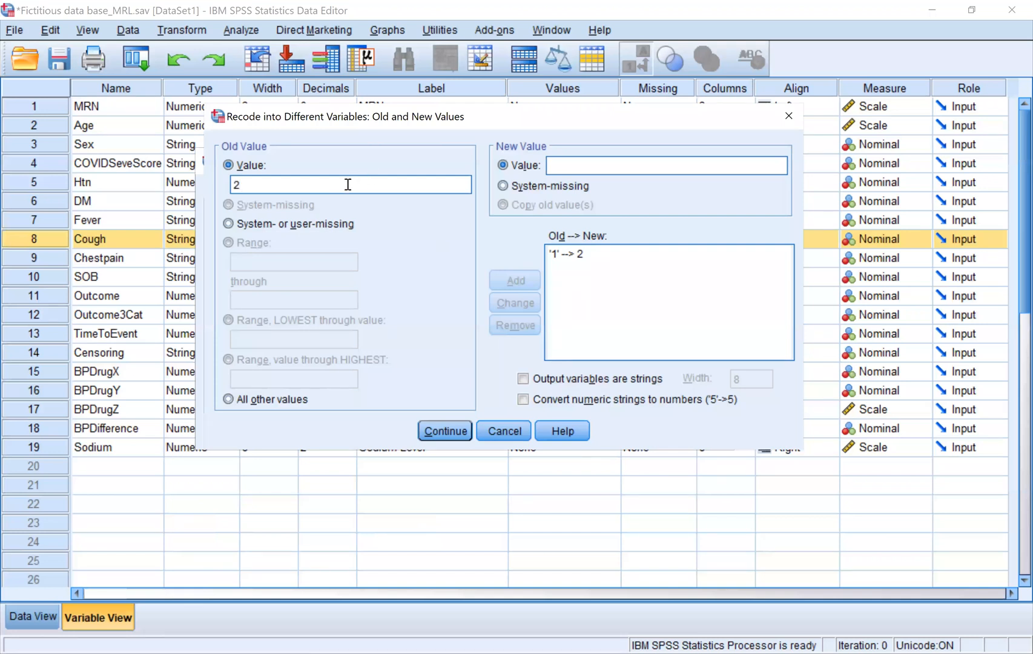
pyautogui.write('1')
pyautogui.click(514, 285)
pyautogui.click(566, 269)
pyautogui.click(446, 430)
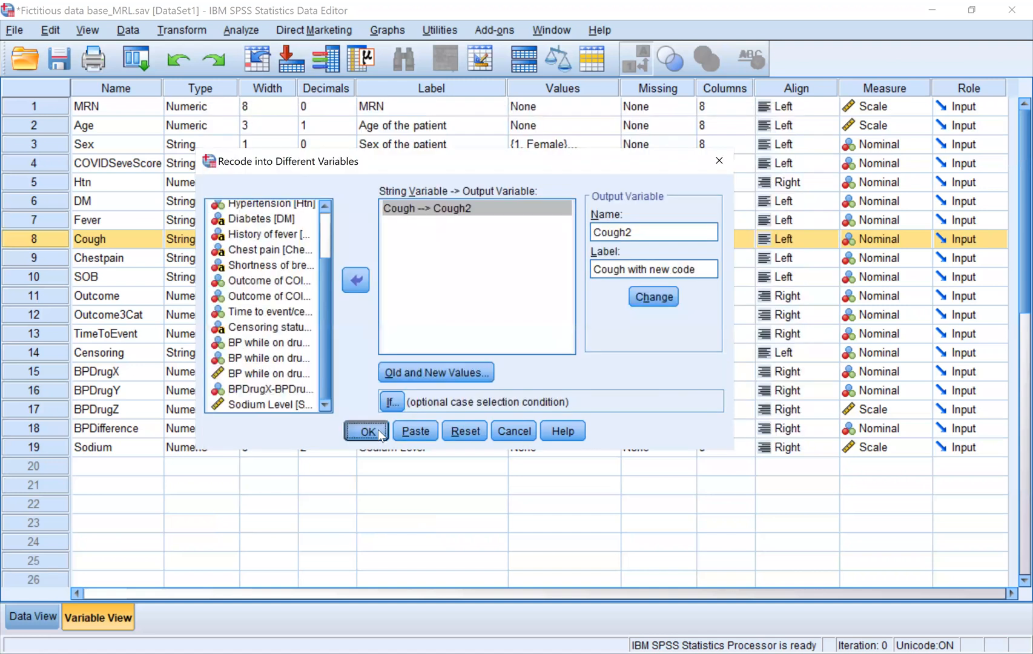
pyautogui.click(367, 430)
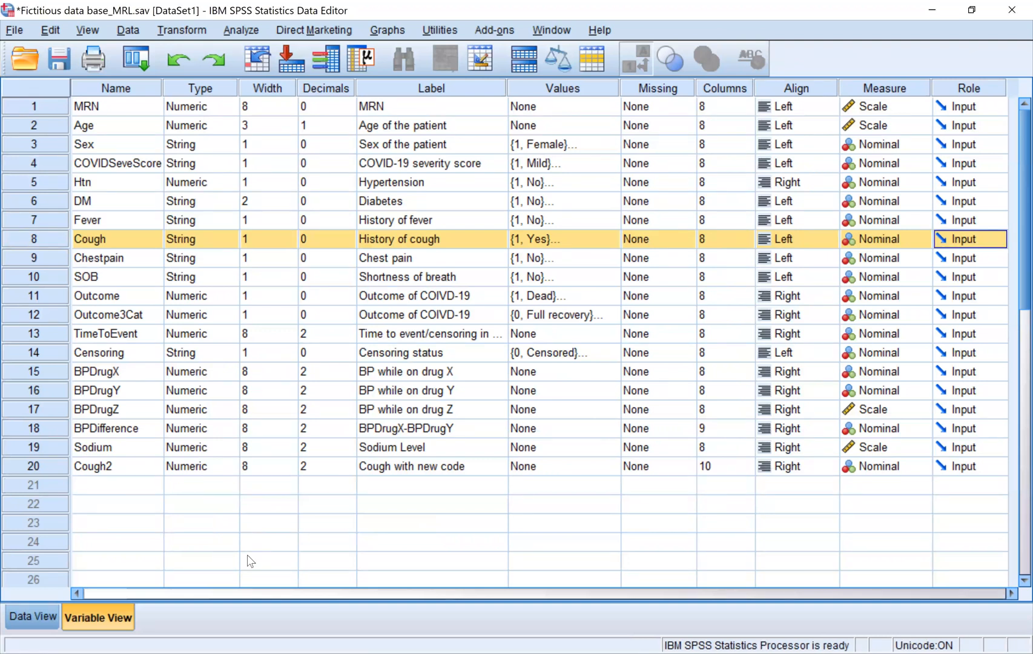
# Step: Check the recoded values of Cough2 in the data and return to its variable definition
pyautogui.doubleClick(48, 461)
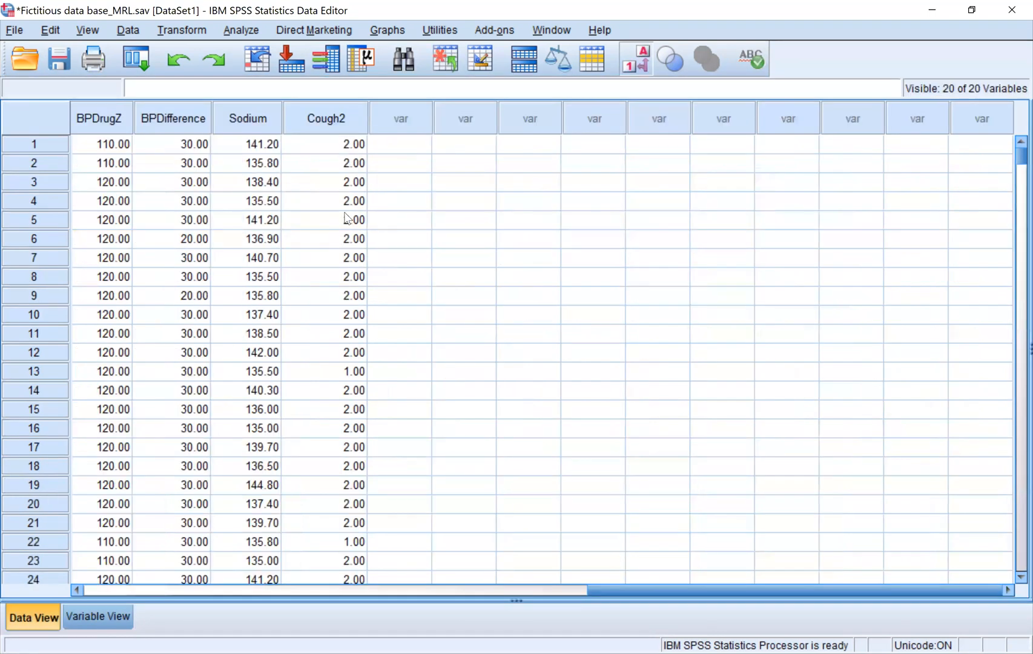
pyautogui.doubleClick(349, 109)
pyautogui.scroll(3, 502, 327)
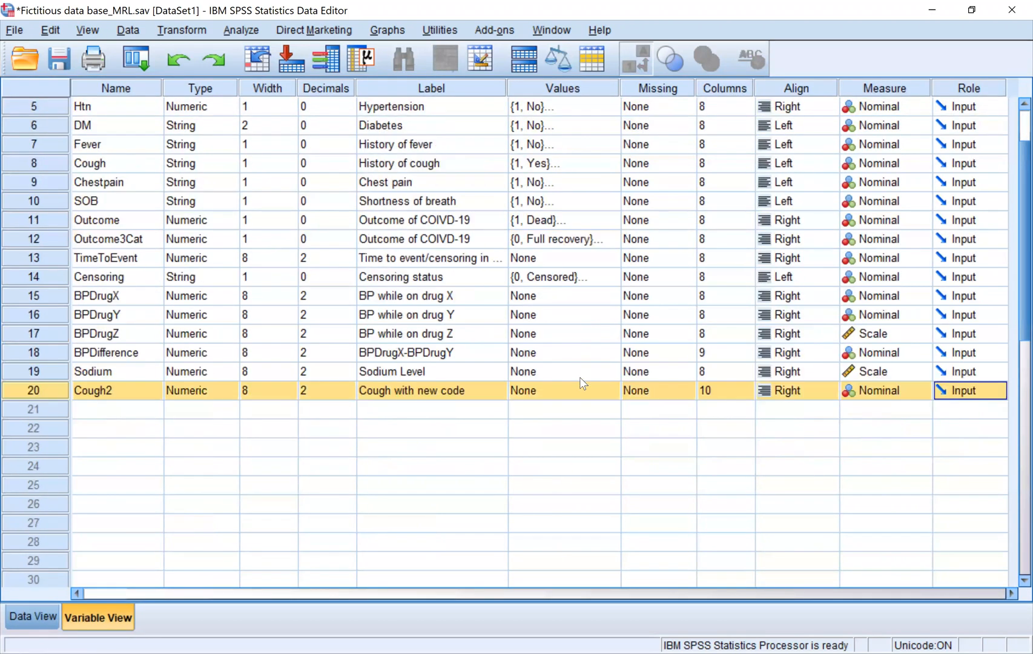
# Step: Define the value labels of Cough2 as 1 = No and 2 = Yes
pyautogui.click(599, 393)
pyautogui.click(610, 391)
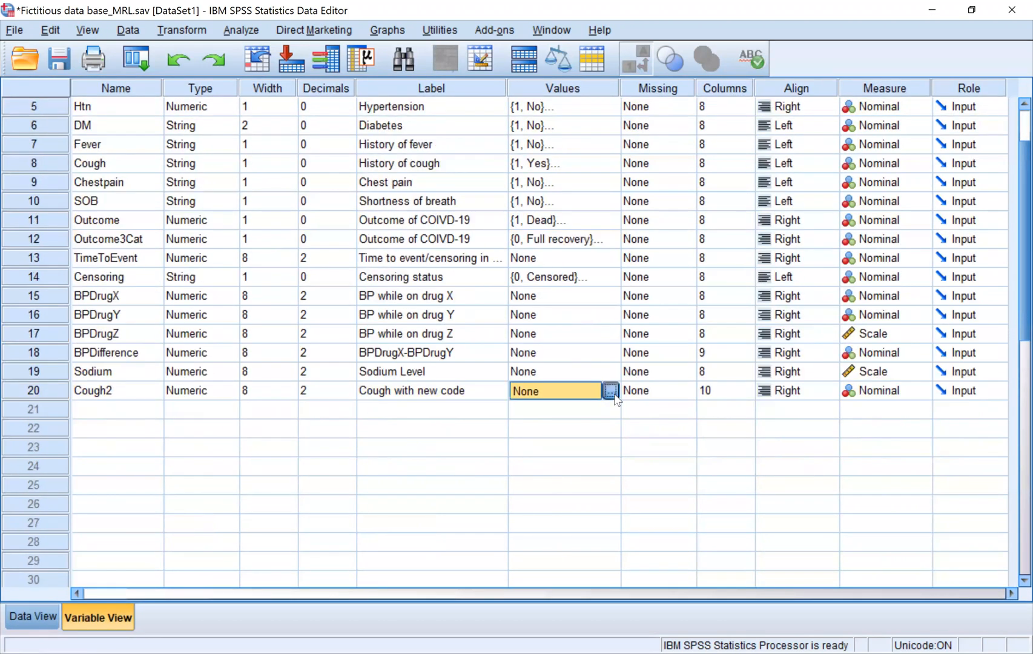
pyautogui.write('1')
pyautogui.press('Tab')
pyautogui.write('N')
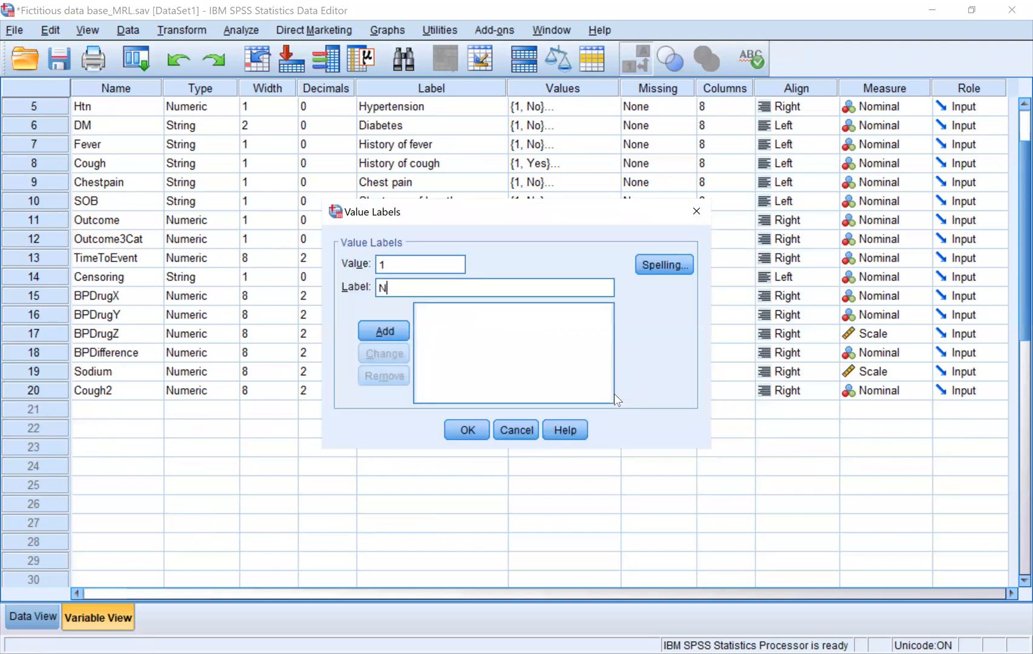
pyautogui.write('o')
pyautogui.press('Return')
pyautogui.write('2')
pyautogui.press('Tab')
pyautogui.write('Yes')
pyautogui.press('Return')
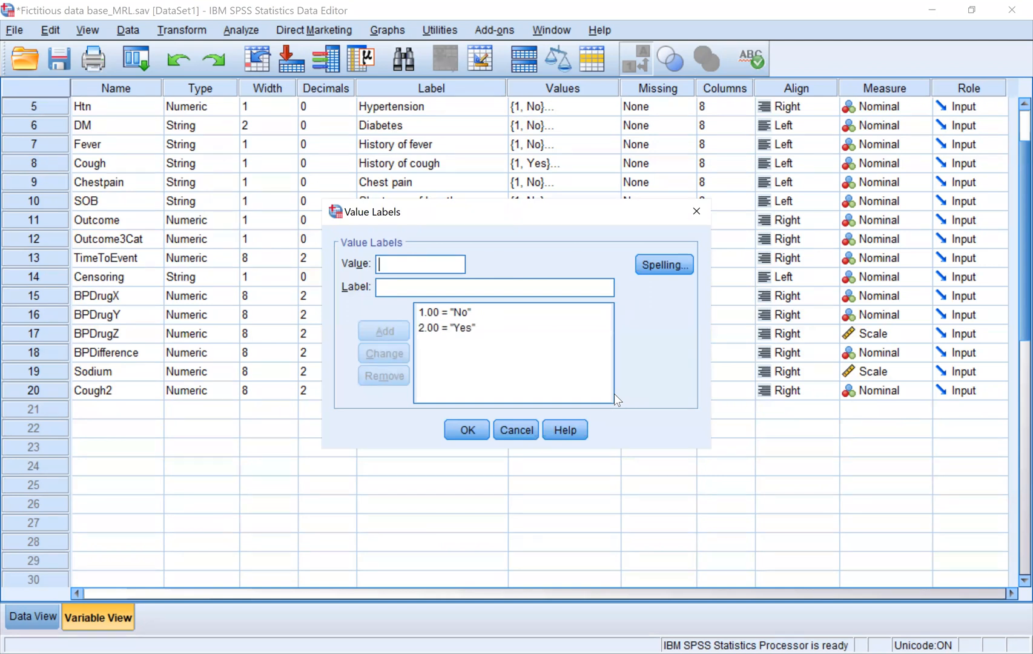
pyautogui.click(477, 428)
# Step: Examine the Cough2 column in the data, switching between its value labels and numeric codes
pyautogui.click(36, 617)
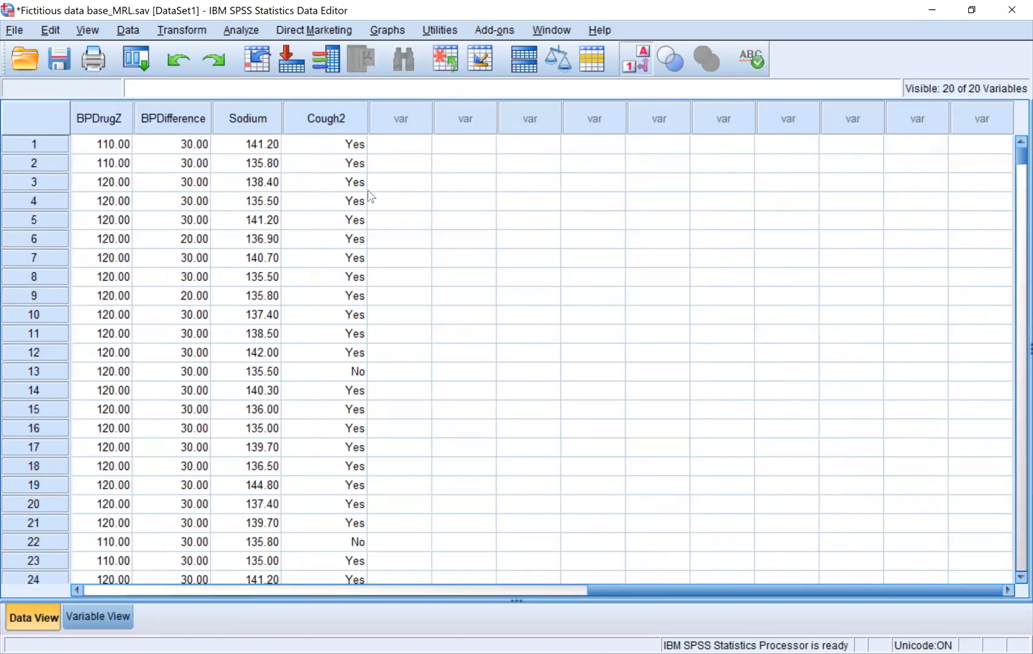
pyautogui.click(344, 113)
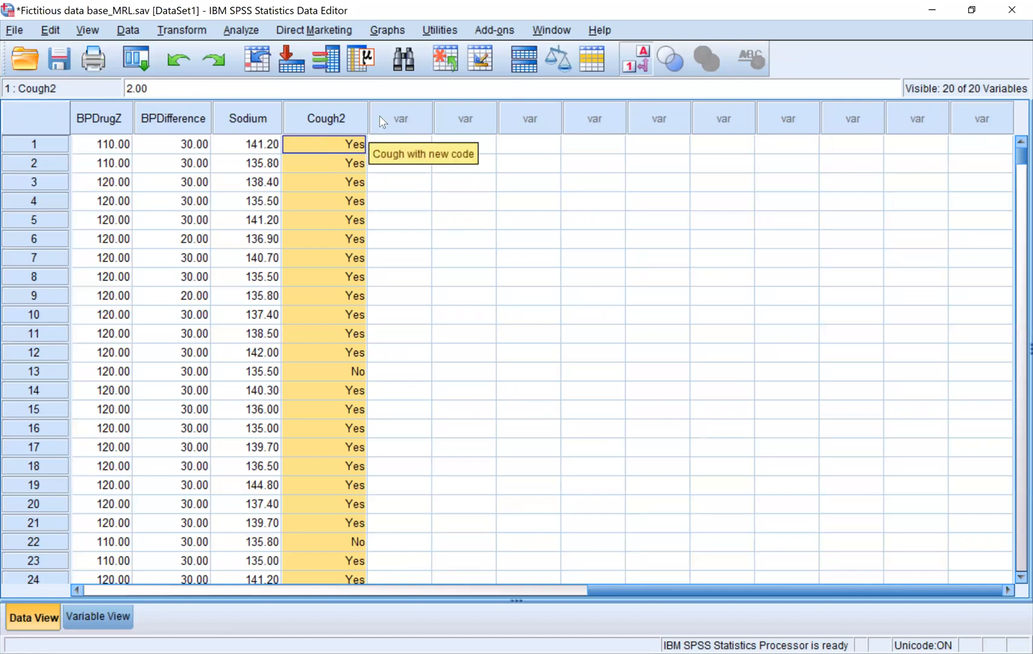
pyautogui.click(77, 590)
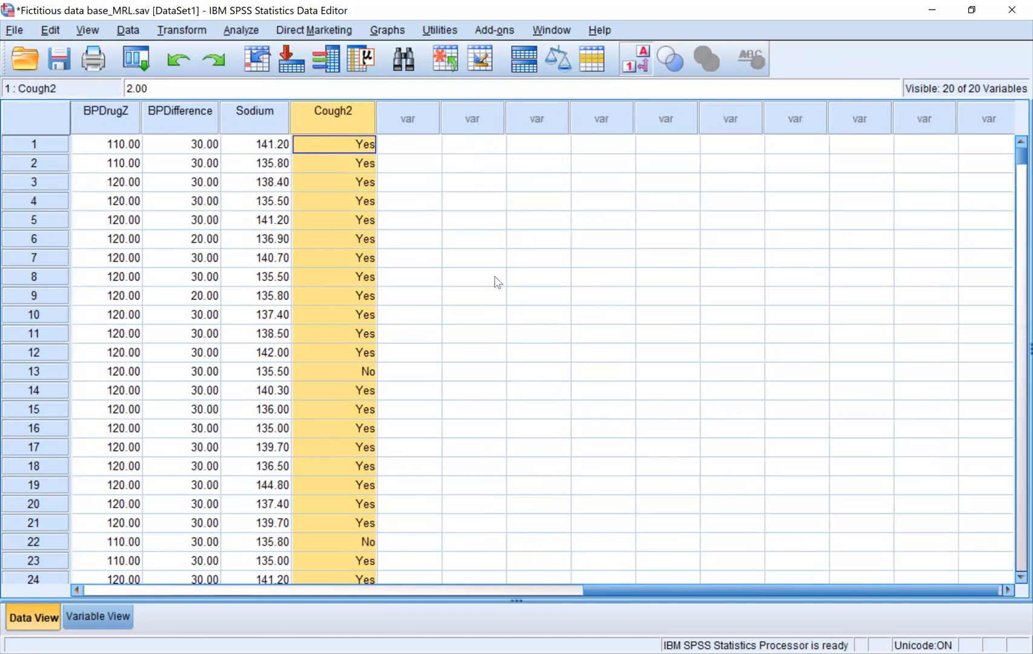
pyautogui.click(638, 63)
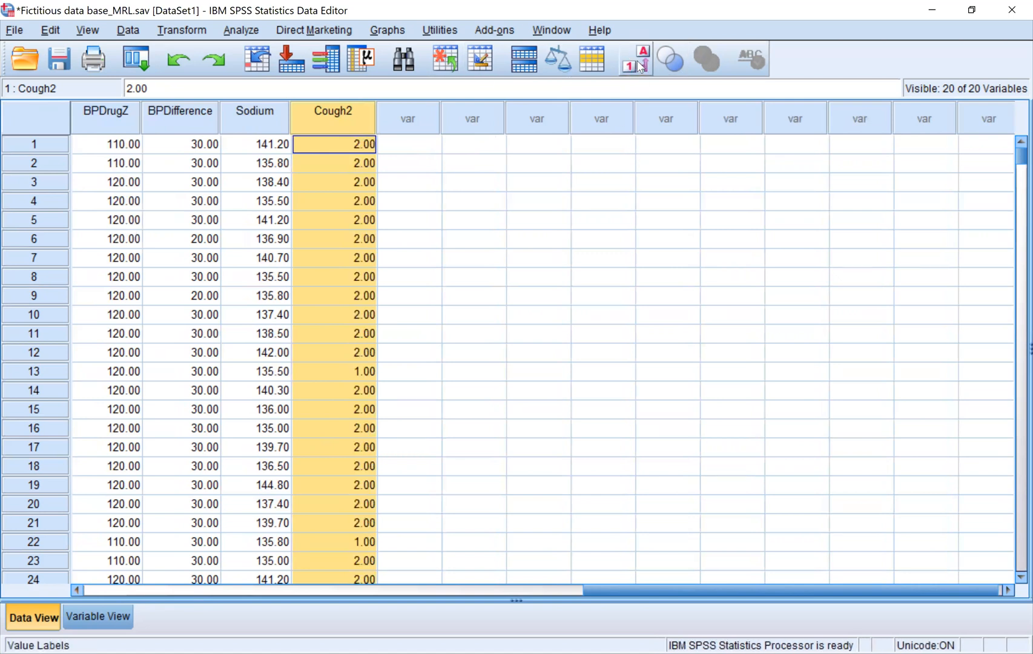
pyautogui.click(637, 60)
pyautogui.click(637, 60)
pyautogui.click(637, 60)
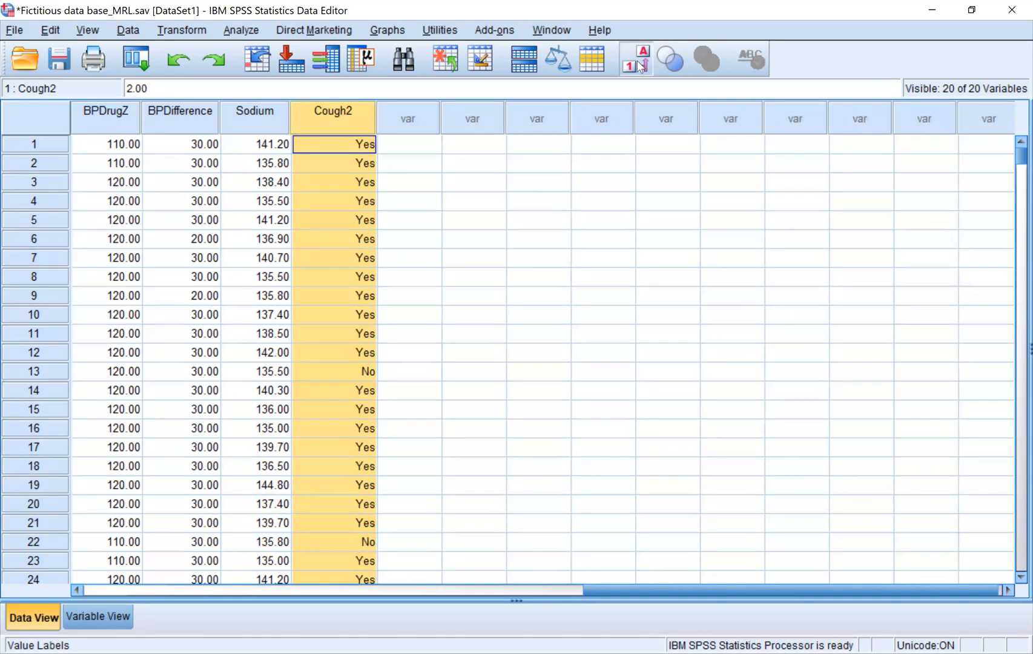
pyautogui.click(635, 64)
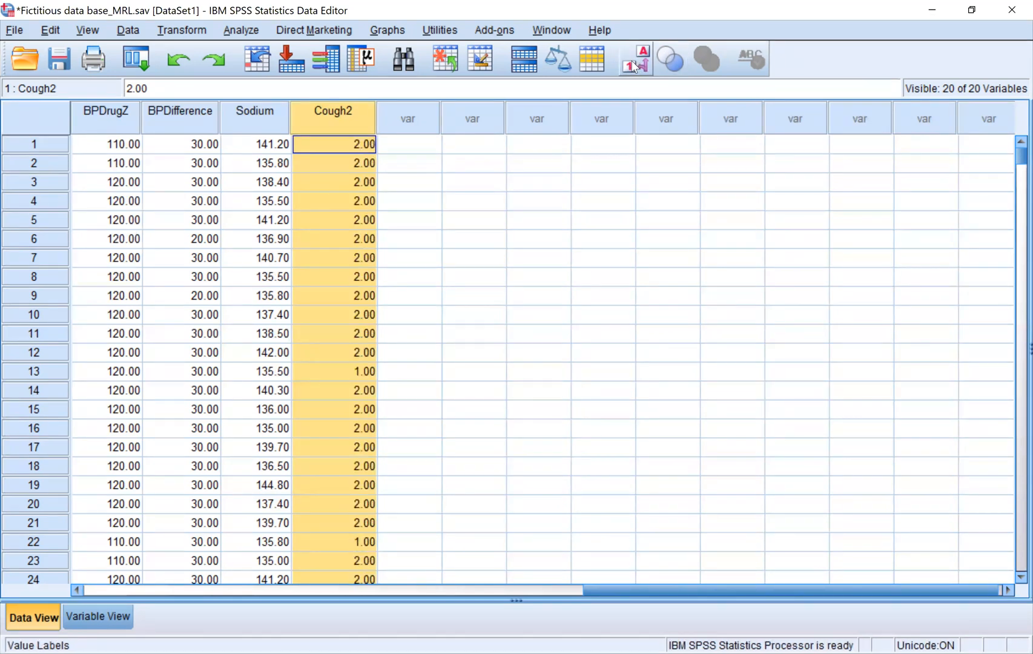
# Step: Compare the numeric code with the value label of Cough2 for cases 1 and 22
pyautogui.click(366, 148)
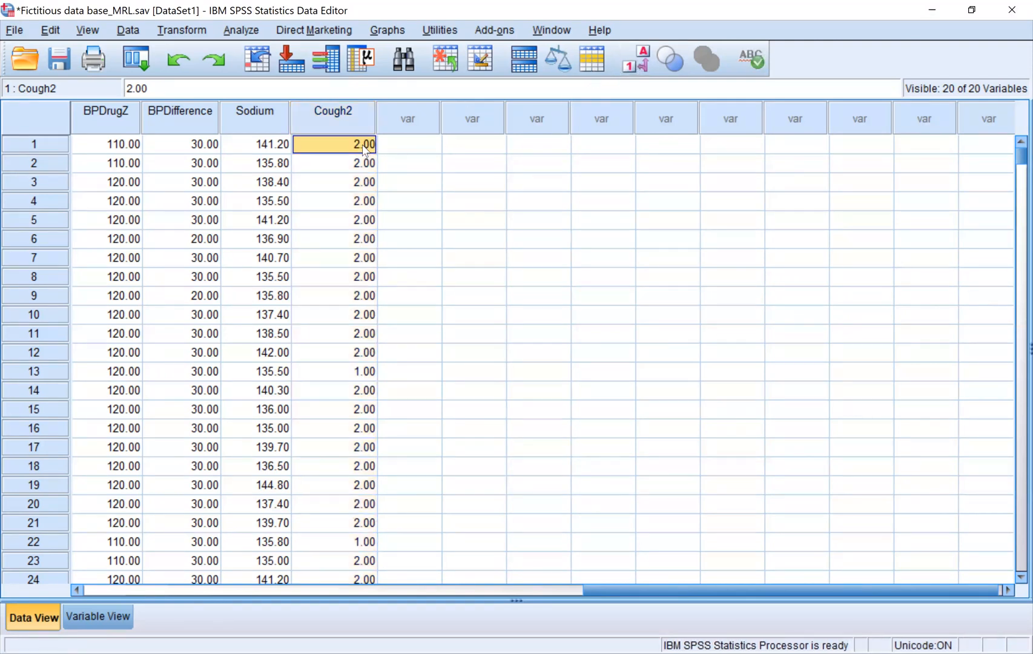
pyautogui.click(637, 66)
pyautogui.click(636, 66)
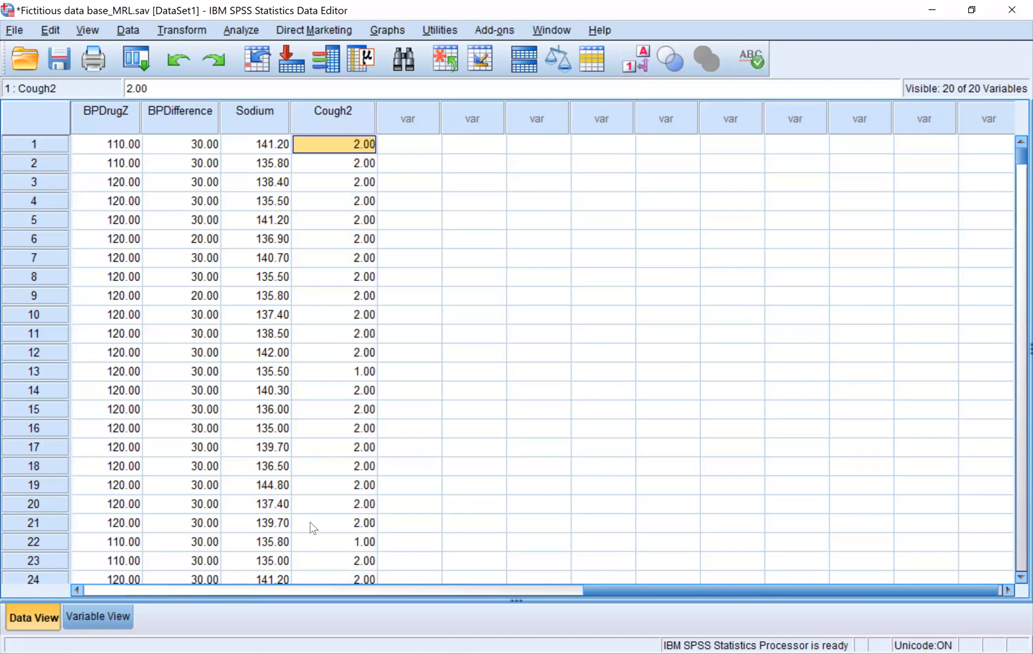
pyautogui.click(361, 547)
pyautogui.click(636, 61)
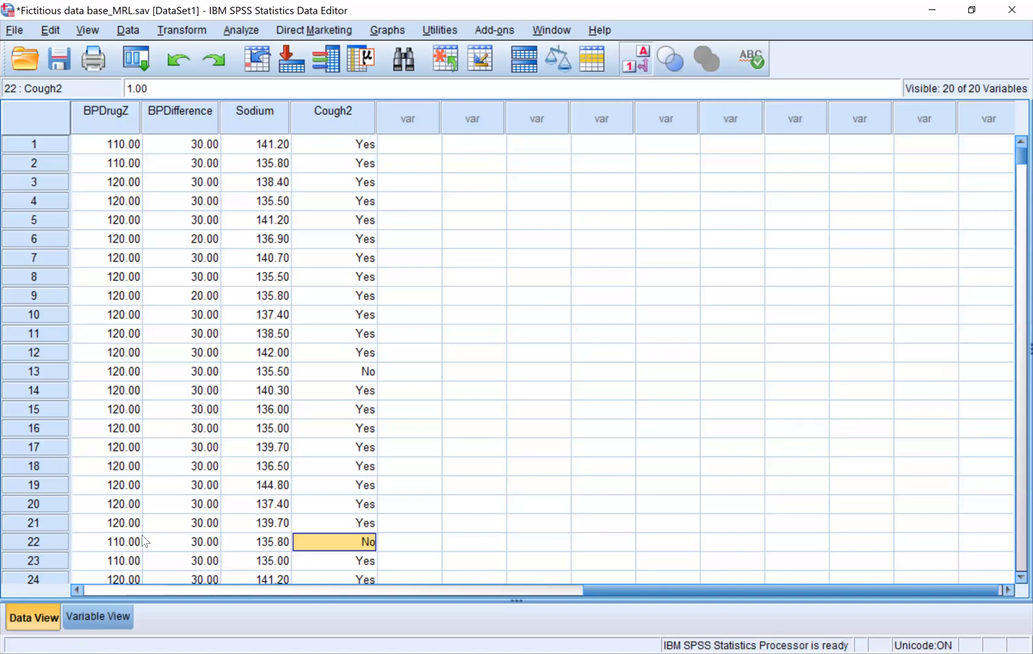
# Step: Set up Recode into Same Variables with History of cough [Cough] in place of the outcome variable, clearing the old recode values
pyautogui.click(97, 616)
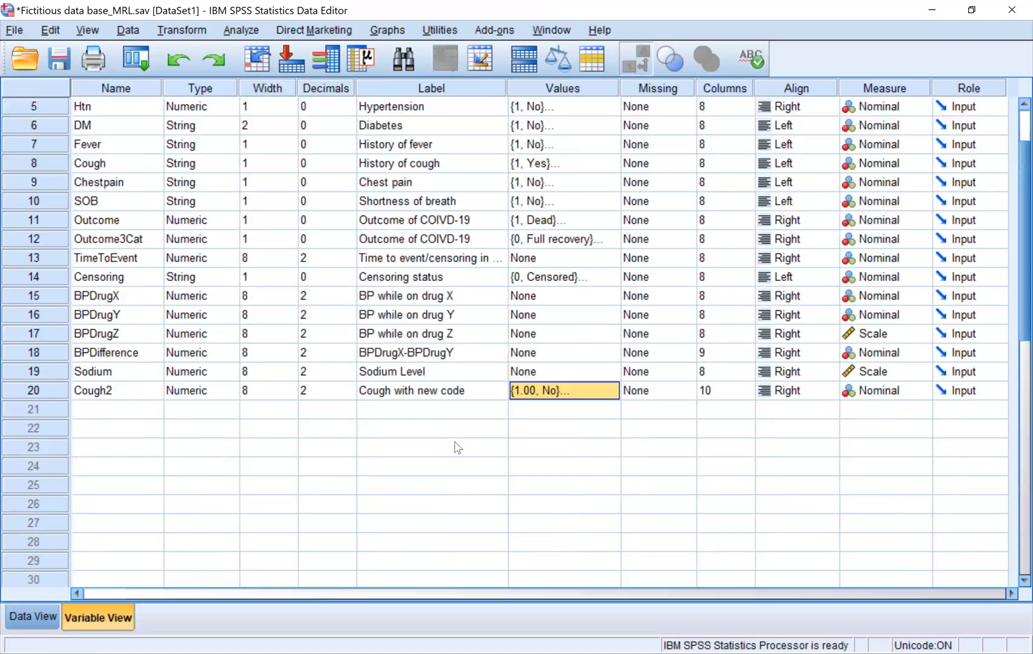
pyautogui.scroll(2, 139, 187)
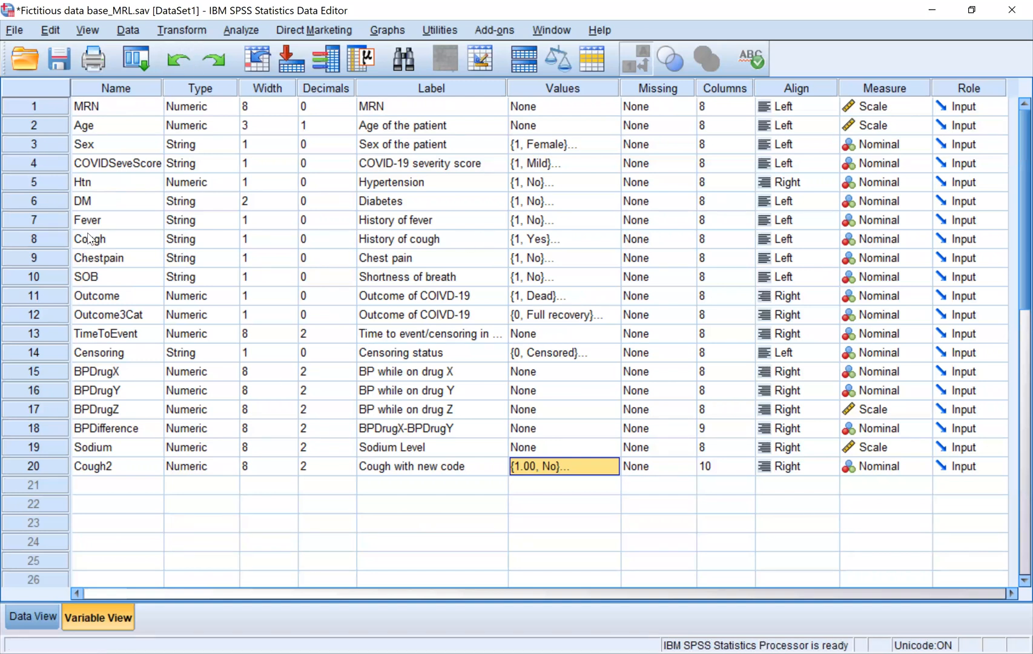
pyautogui.click(42, 241)
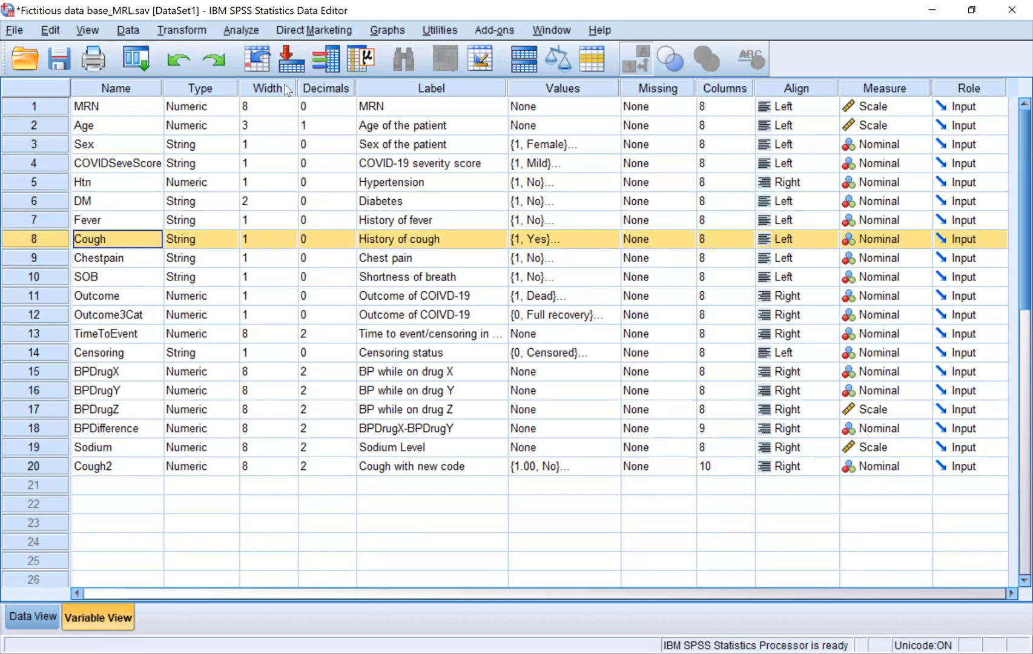
pyautogui.click(182, 29)
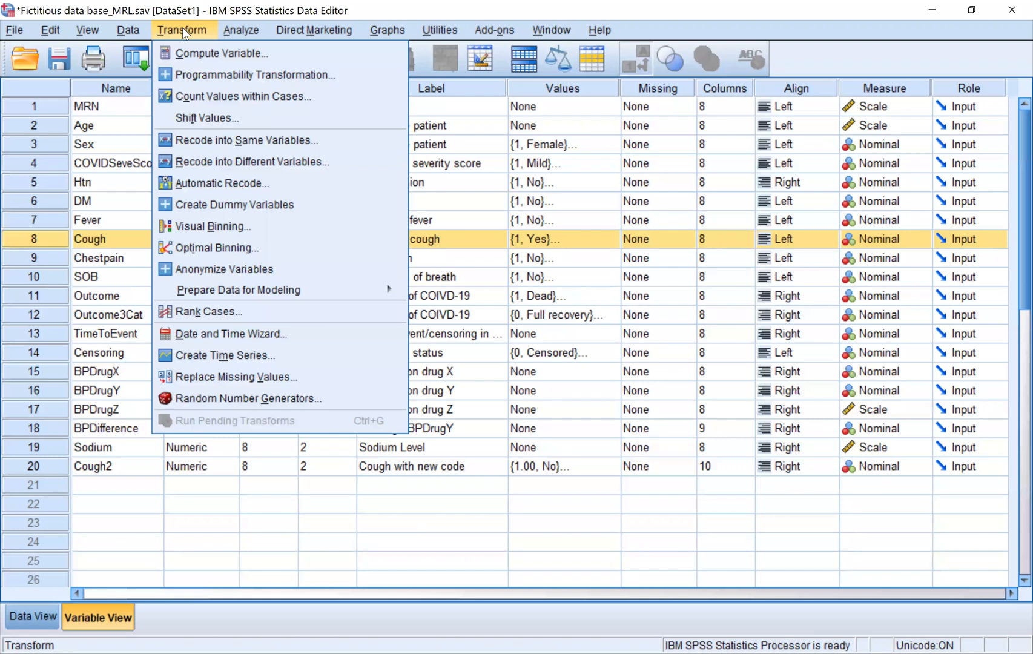
pyautogui.click(273, 139)
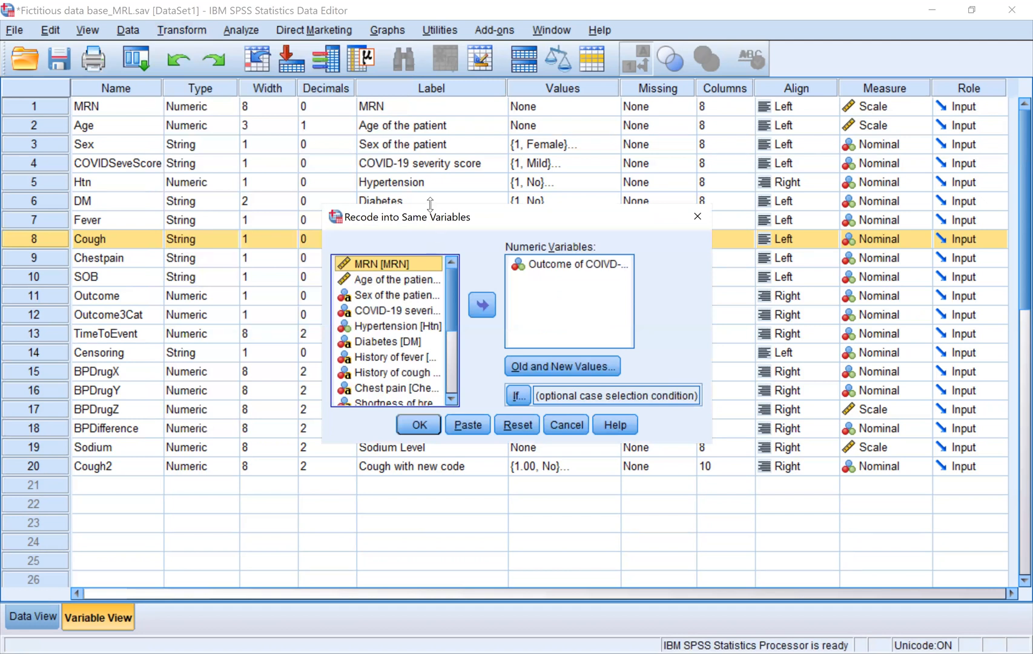
pyautogui.moveTo(430, 205); pyautogui.dragTo(430, 115)
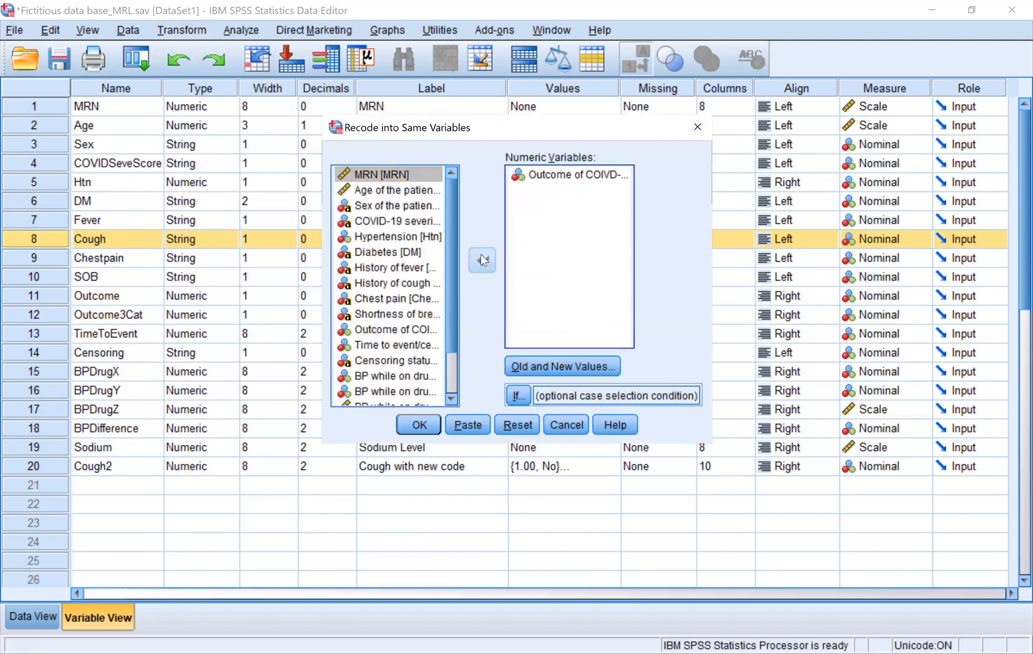
pyautogui.scroll(-2, 400, 359)
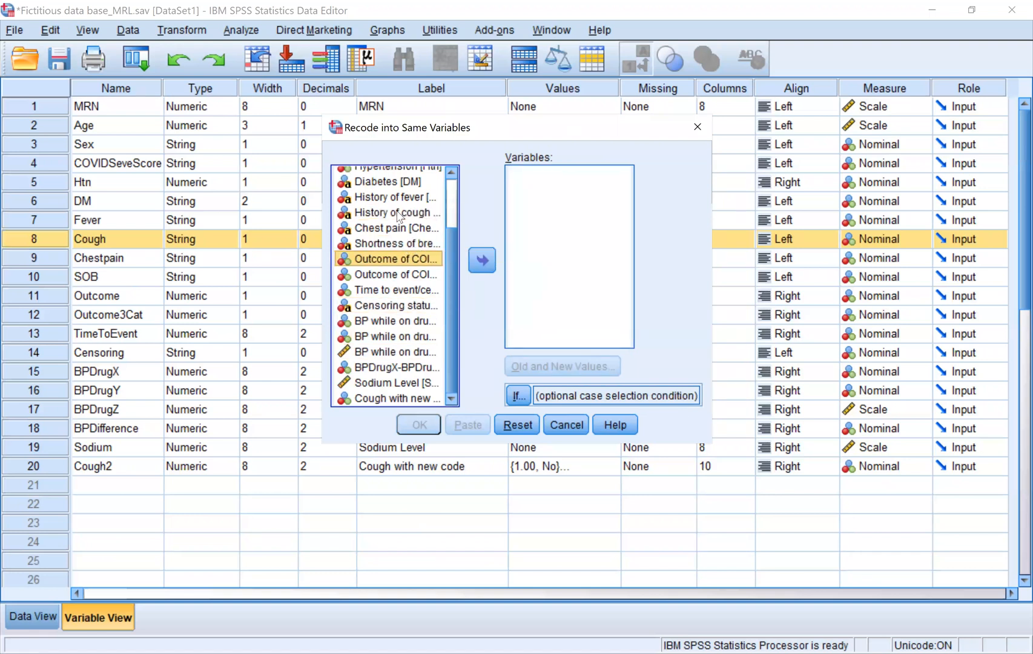
pyautogui.click(475, 255)
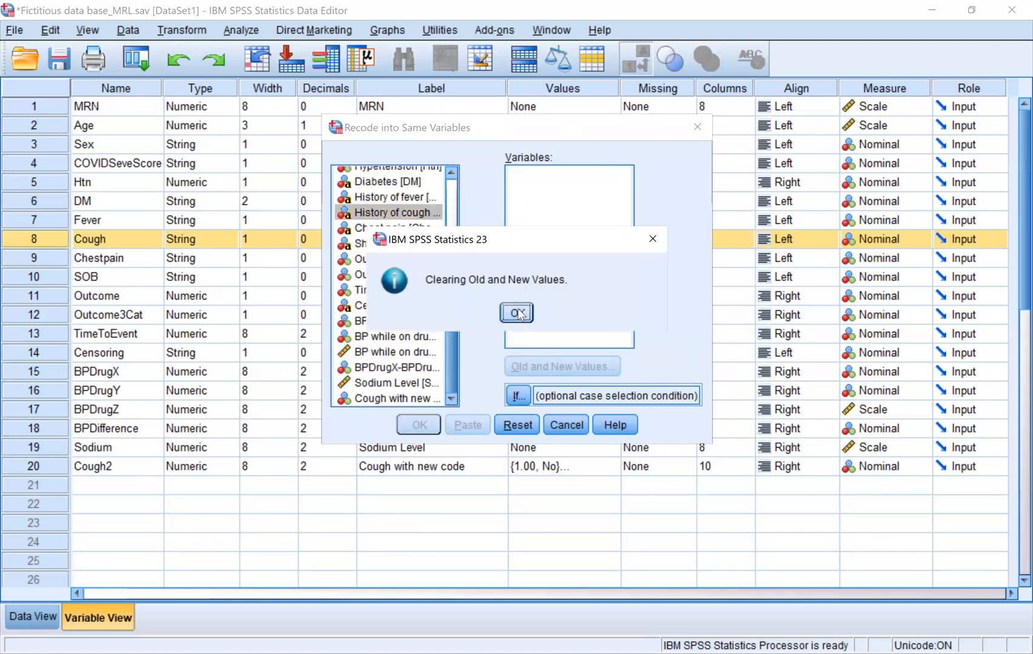
pyautogui.click(516, 312)
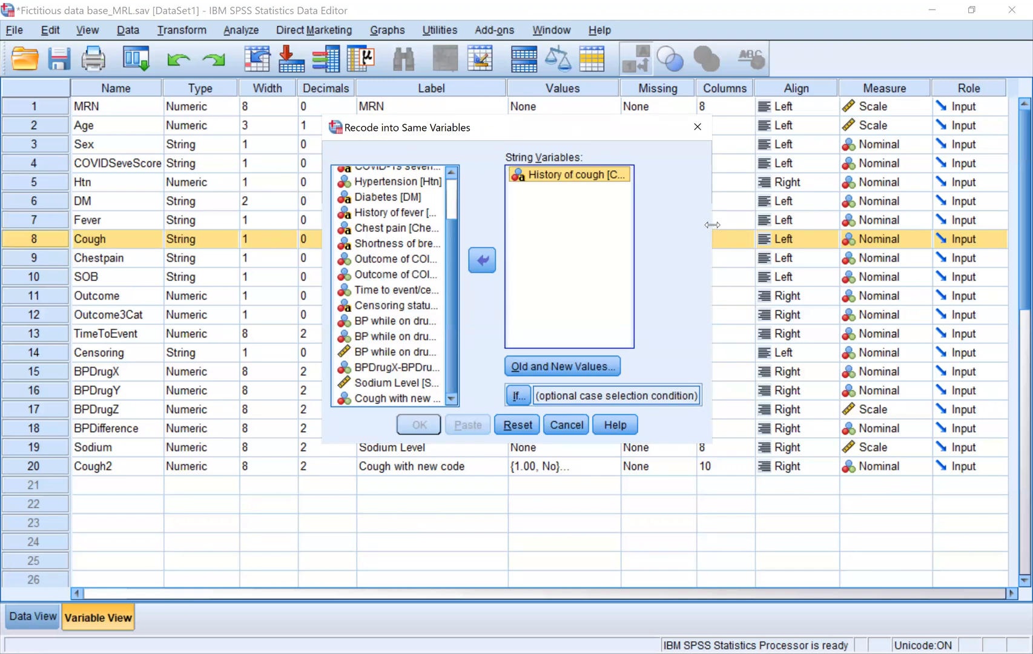
pyautogui.moveTo(712, 225); pyautogui.dragTo(764, 226)
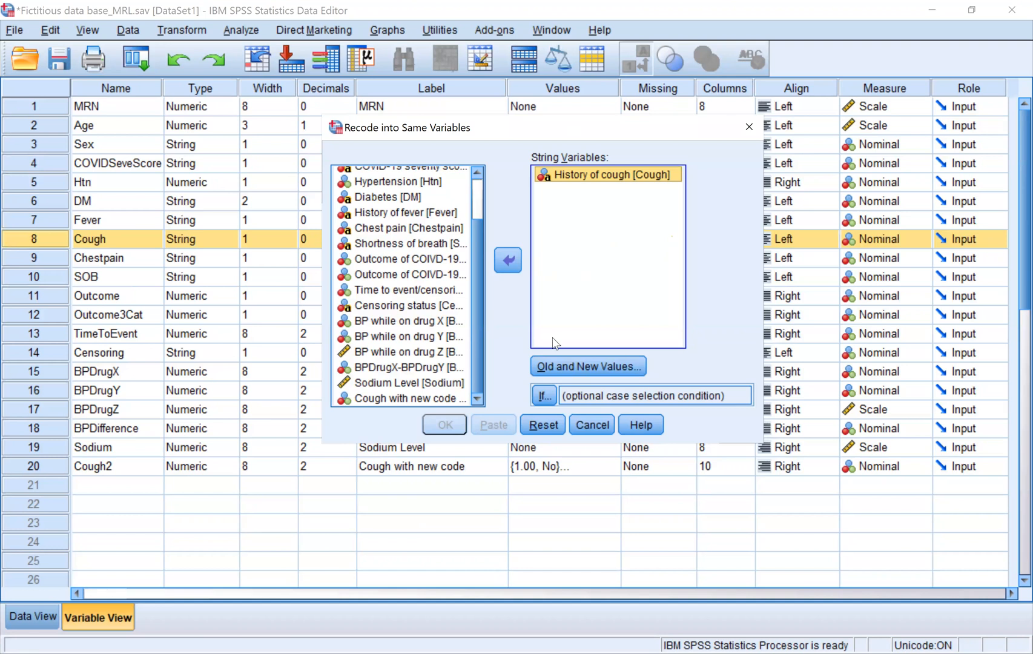
# Step: Add a same-variable recode rule for Cough that turns old value 1 into new value 2
pyautogui.click(602, 366)
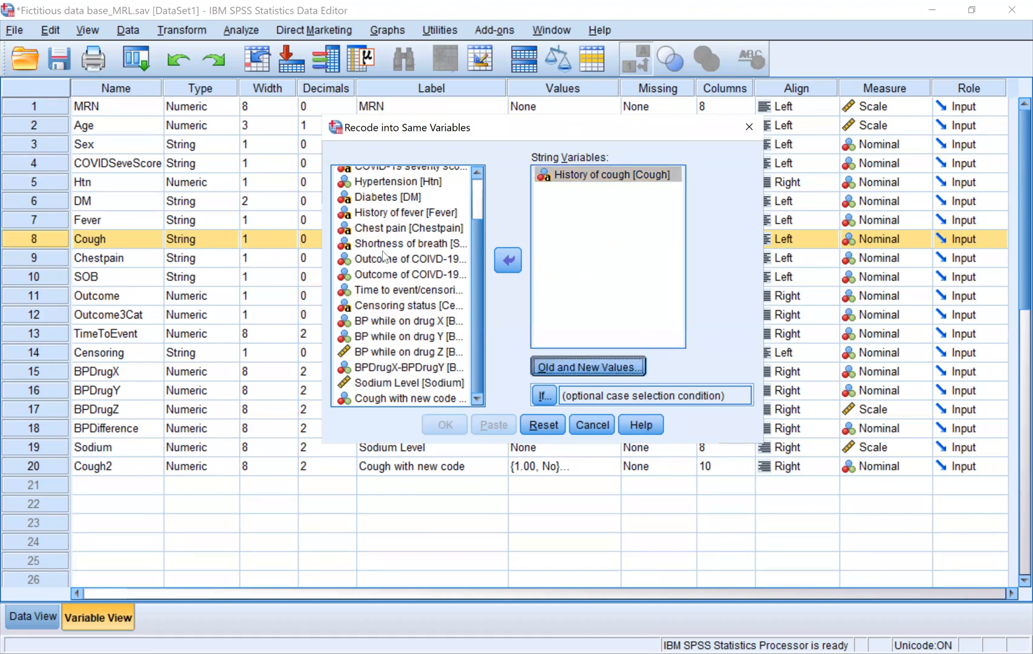
pyautogui.click(339, 236)
pyautogui.write('1')
pyautogui.press('Tab')
pyautogui.press('Tab')
pyautogui.write('2')
pyautogui.press('Return')
# Step: Add the rule turning old value 2 into new value 1, and run the recode on Cough itself
pyautogui.write('2')
pyautogui.press('Tab')
pyautogui.write('1')
pyautogui.press('Tab')
pyautogui.press('Tab')
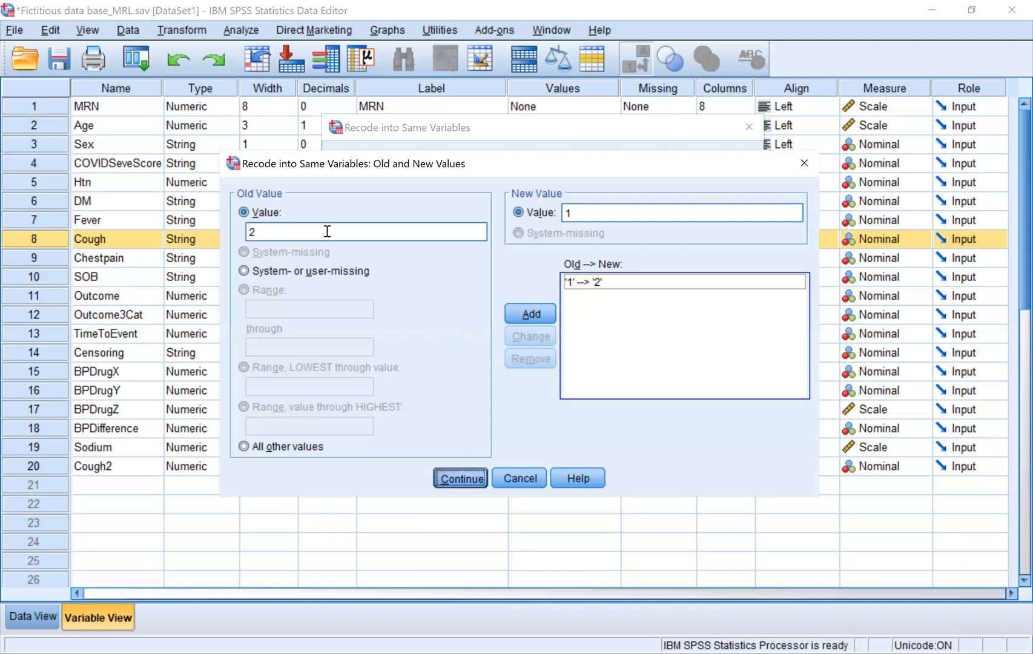
pyautogui.click(734, 282)
pyautogui.click(540, 313)
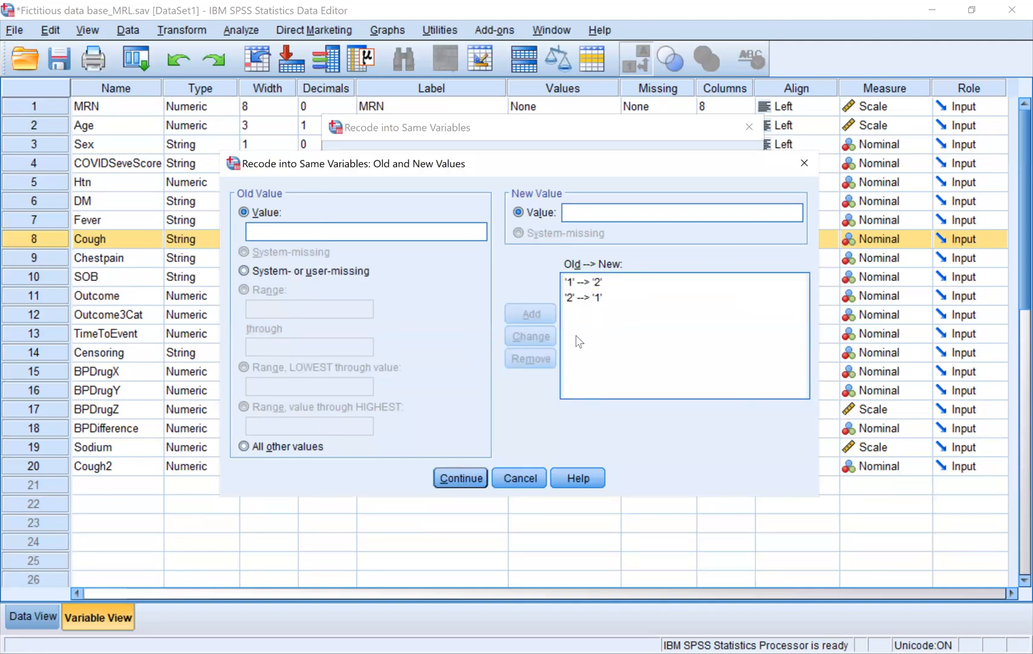
pyautogui.click(471, 478)
pyautogui.click(445, 425)
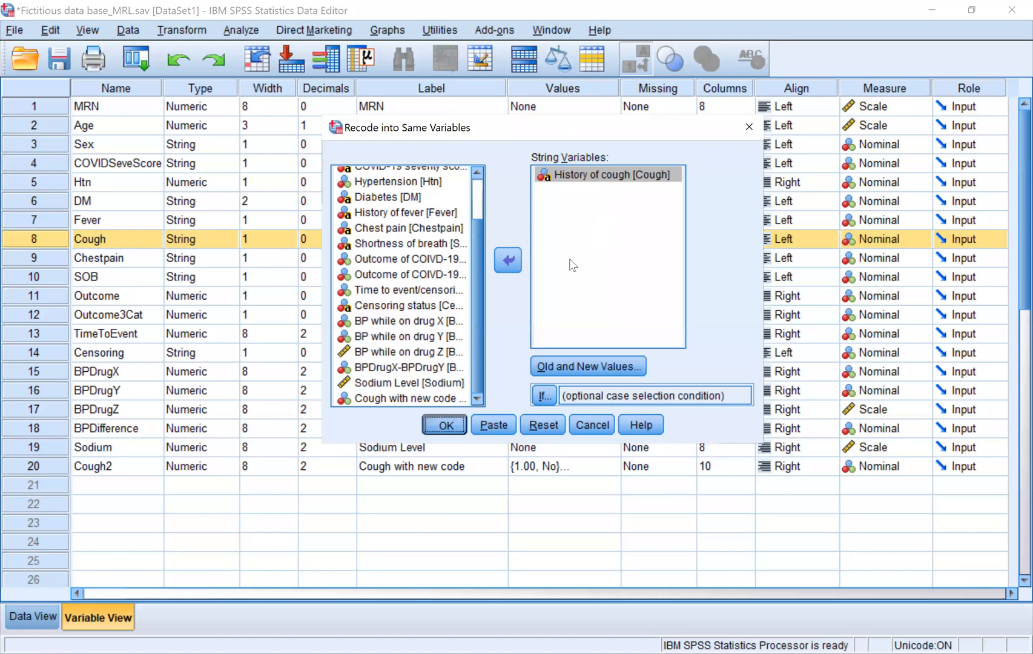
# Step: Review the value labels defined for the Cough variable
pyautogui.click(604, 243)
pyautogui.click(612, 240)
pyautogui.click(695, 213)
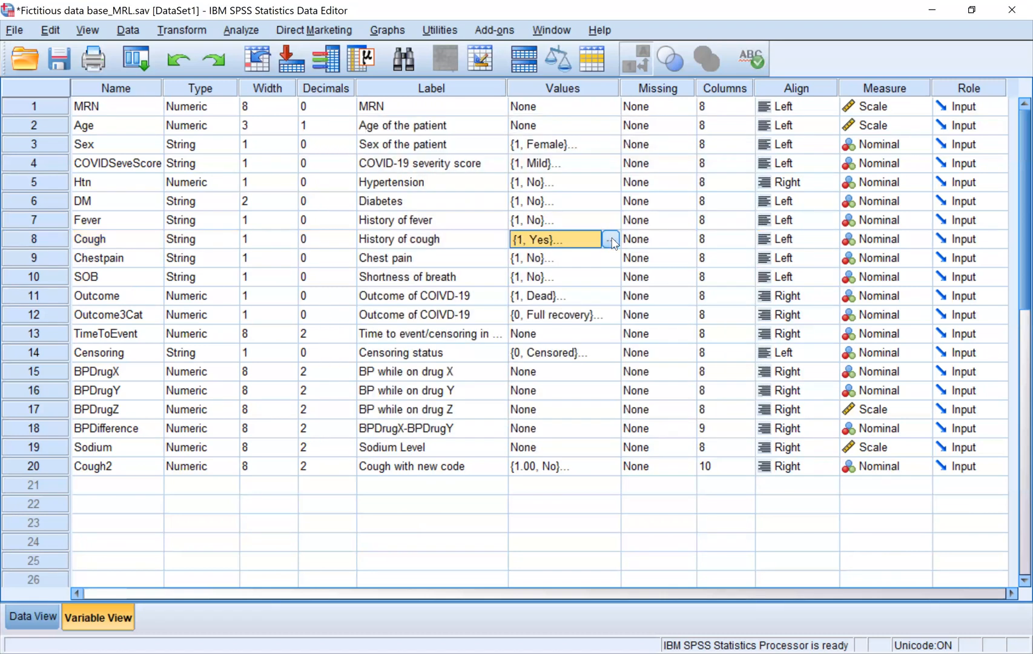
pyautogui.click(611, 241)
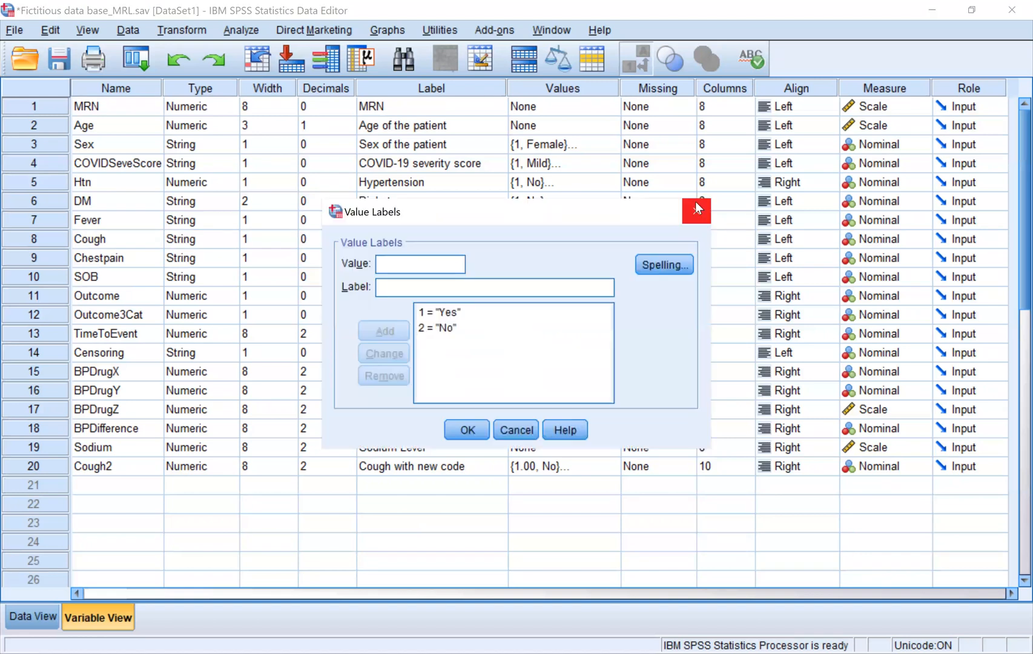
# Step: Close Cough's value labels and check the value labels defined for the Diabetes (DM) variable
pyautogui.click(696, 215)
pyautogui.click(604, 202)
pyautogui.click(612, 201)
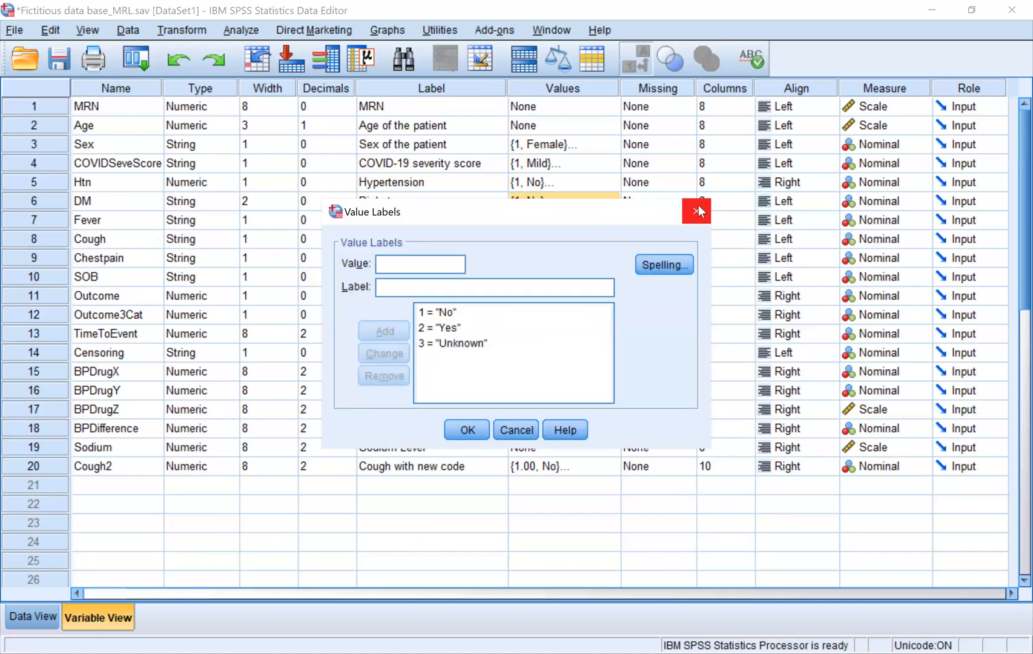
pyautogui.click(697, 210)
pyautogui.press('Down')
pyautogui.press('Down')
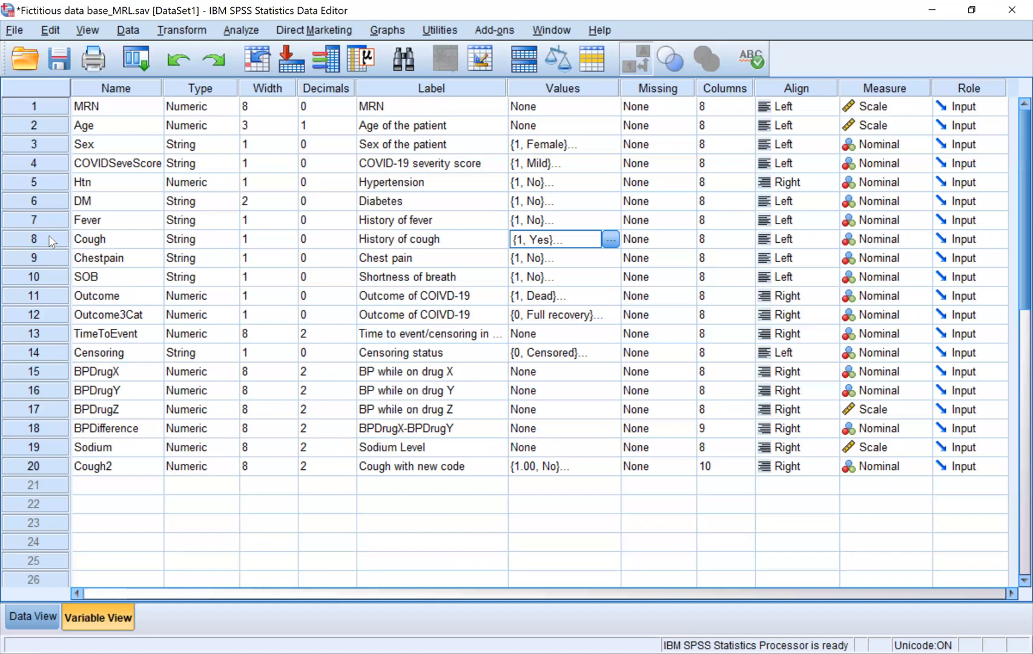
# Step: Examine the recoded Cough column in the data and its variable definition, comparing value labels with the underlying codes
pyautogui.click(41, 616)
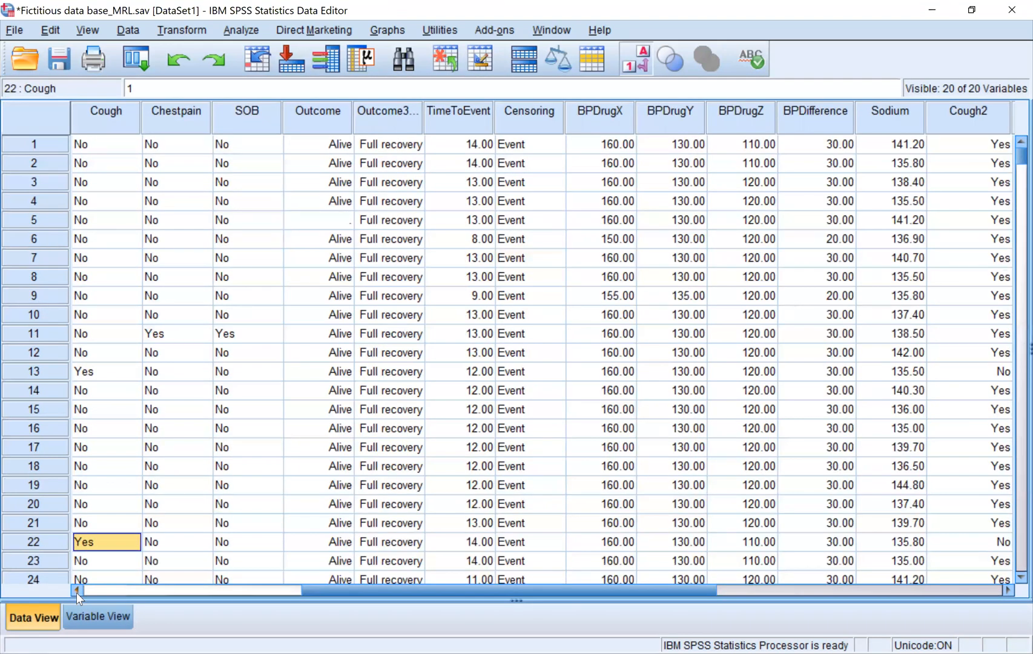
pyautogui.click(77, 591)
pyautogui.click(181, 125)
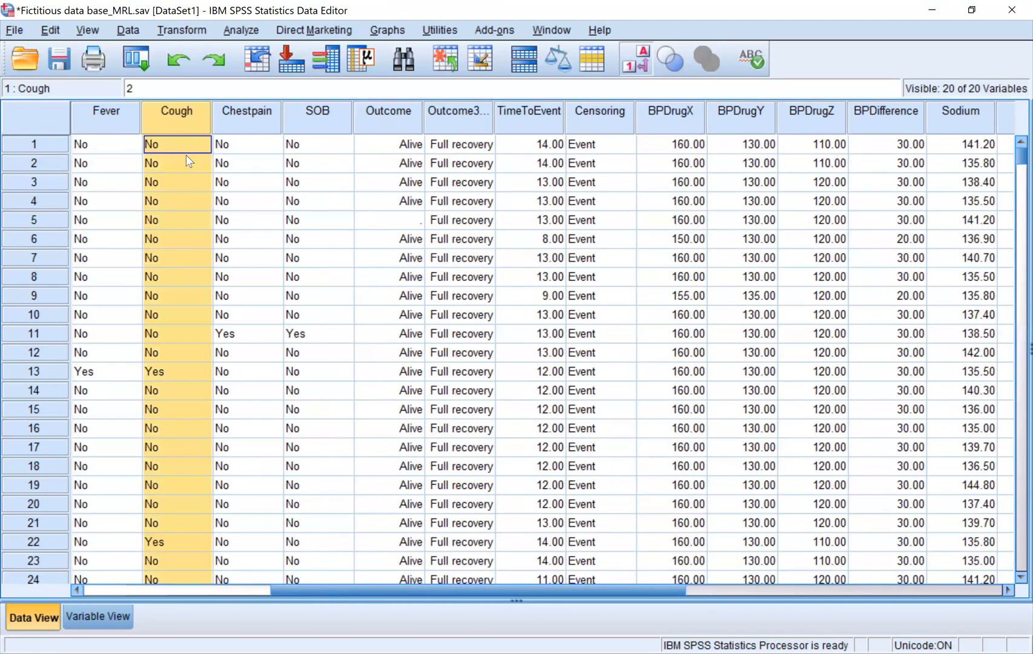
pyautogui.doubleClick(190, 144)
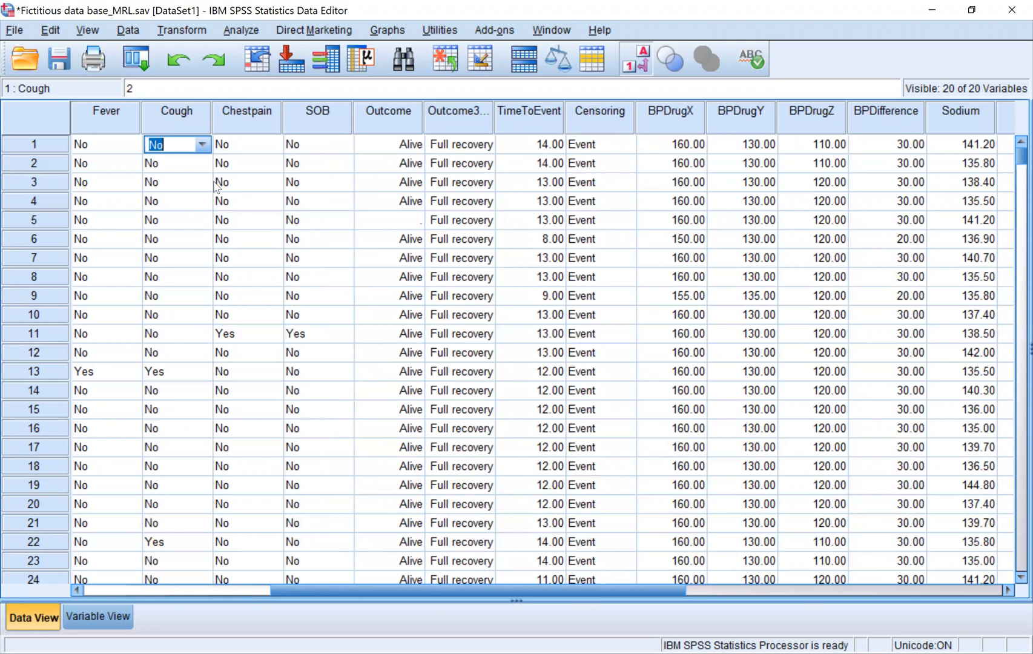
pyautogui.click(637, 63)
pyautogui.click(637, 64)
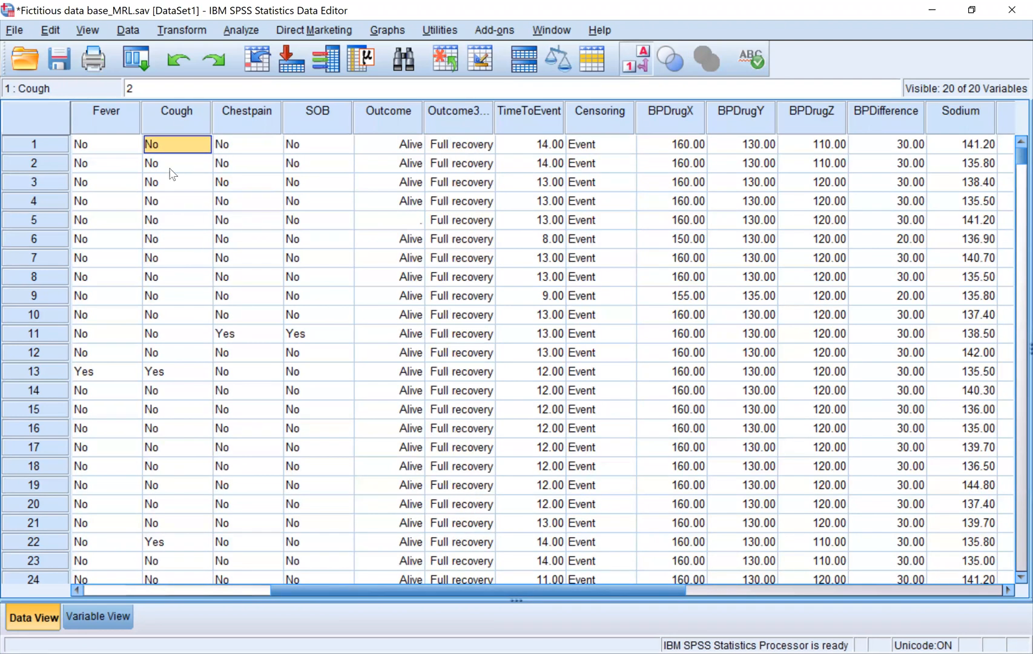
pyautogui.doubleClick(181, 118)
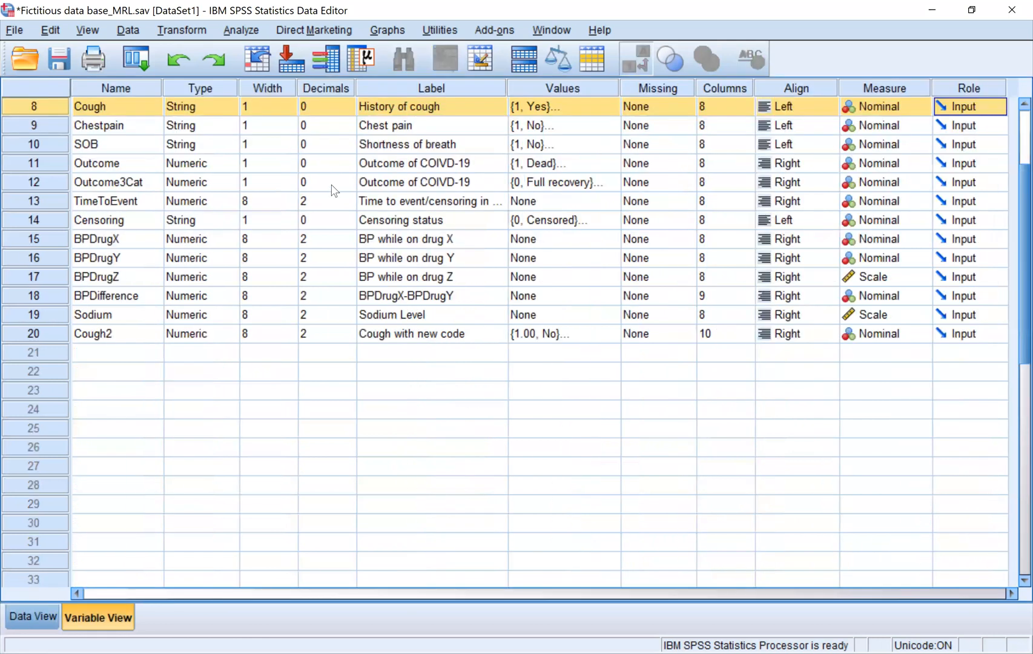
pyautogui.click(47, 238)
pyautogui.click(34, 617)
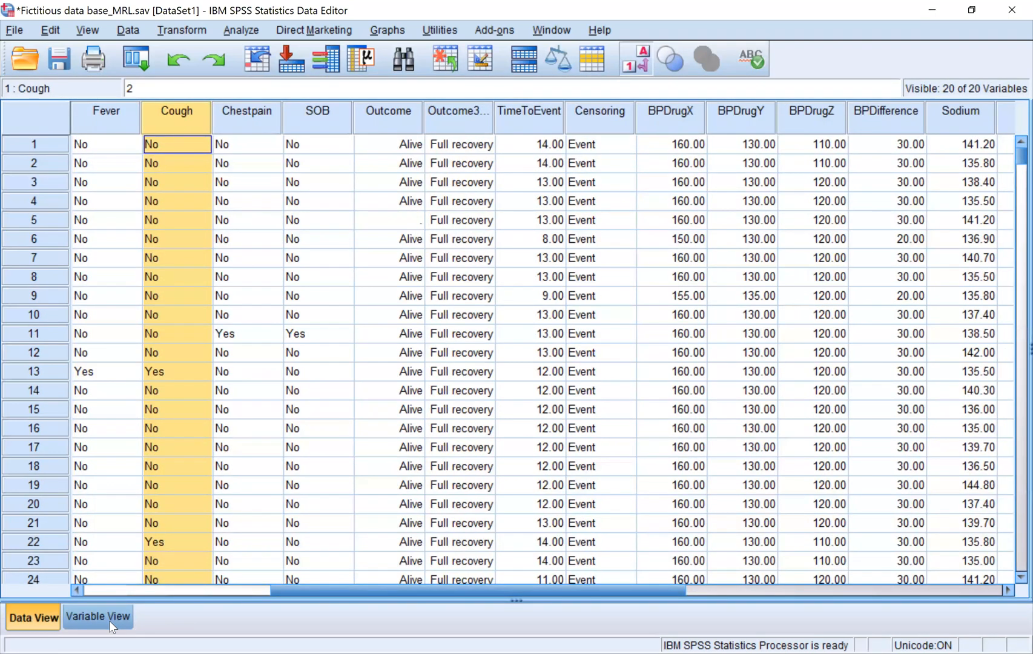
# Step: In Cough's value labels, remove the Yes label for value 1 and reassign the No label to value 1
pyautogui.hotkey('ctrl', 't')
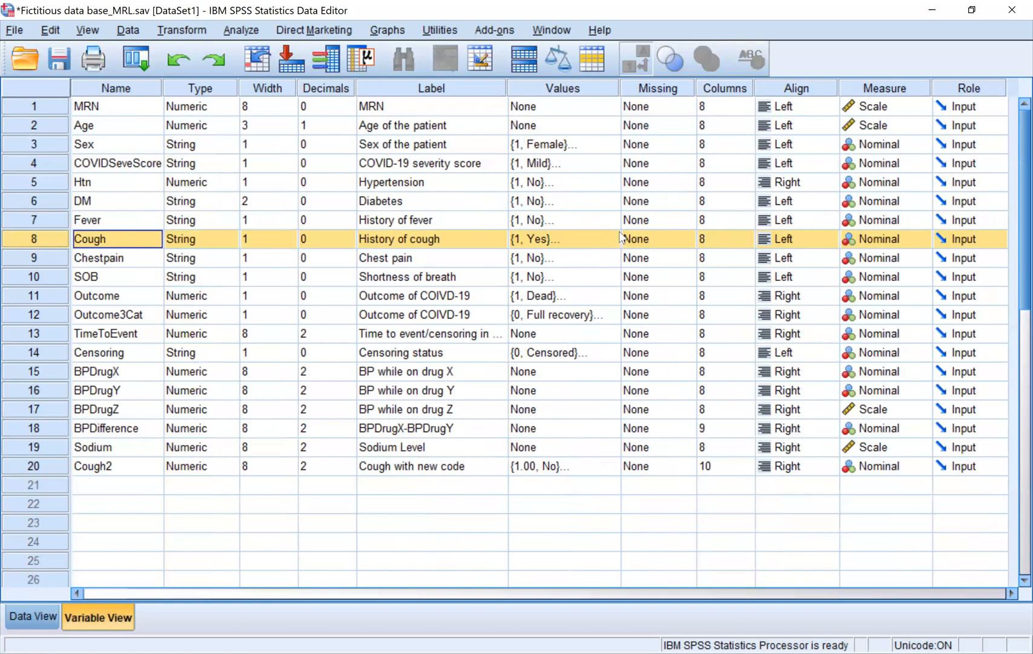
pyautogui.doubleClick(608, 246)
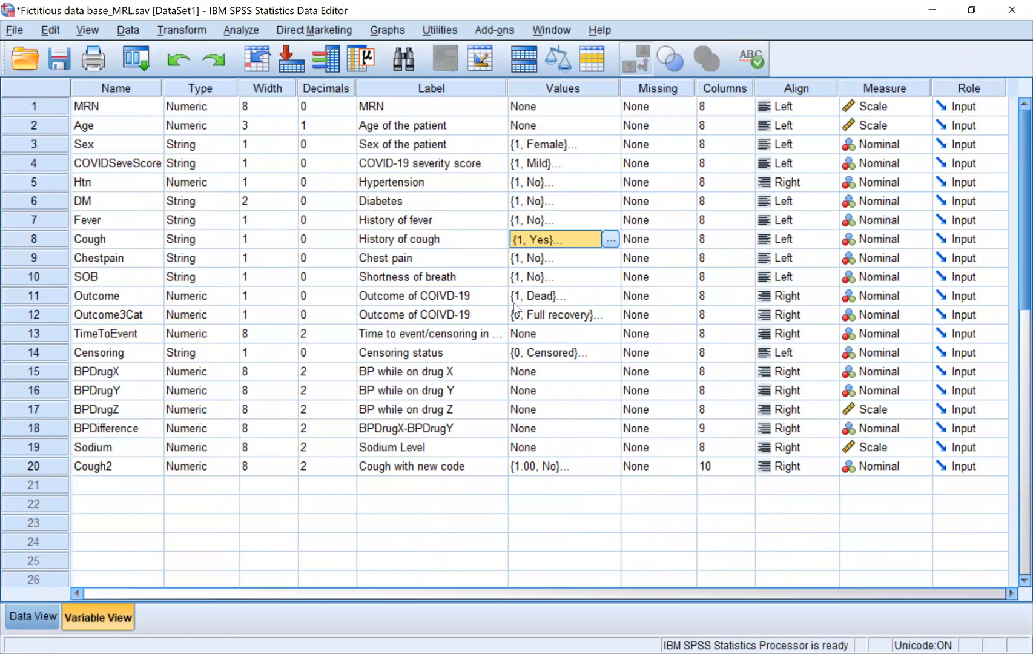
pyautogui.click(437, 312)
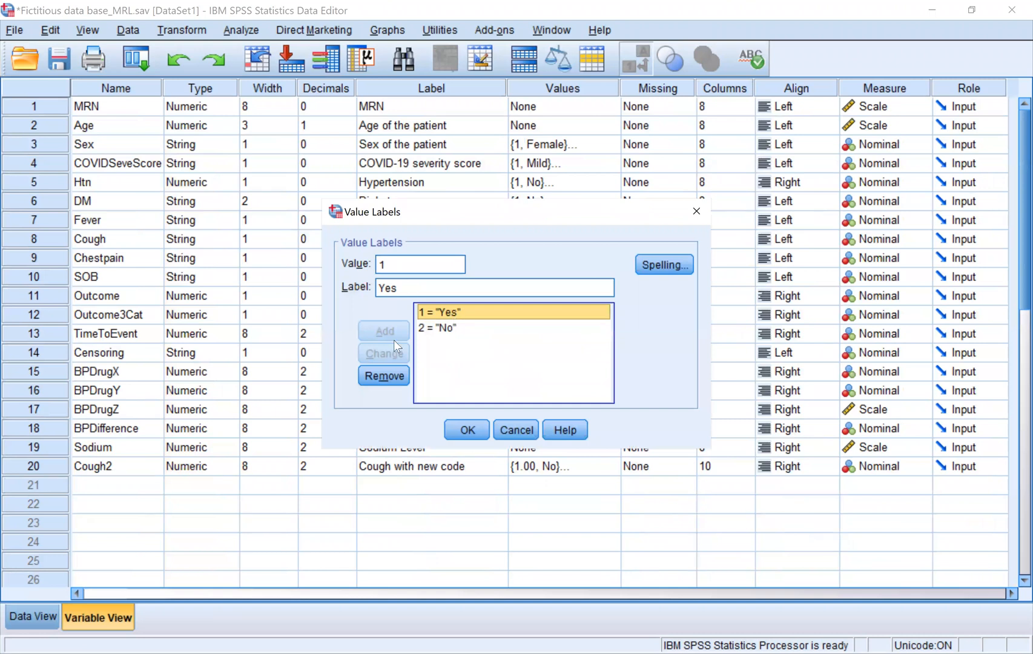
pyautogui.click(395, 376)
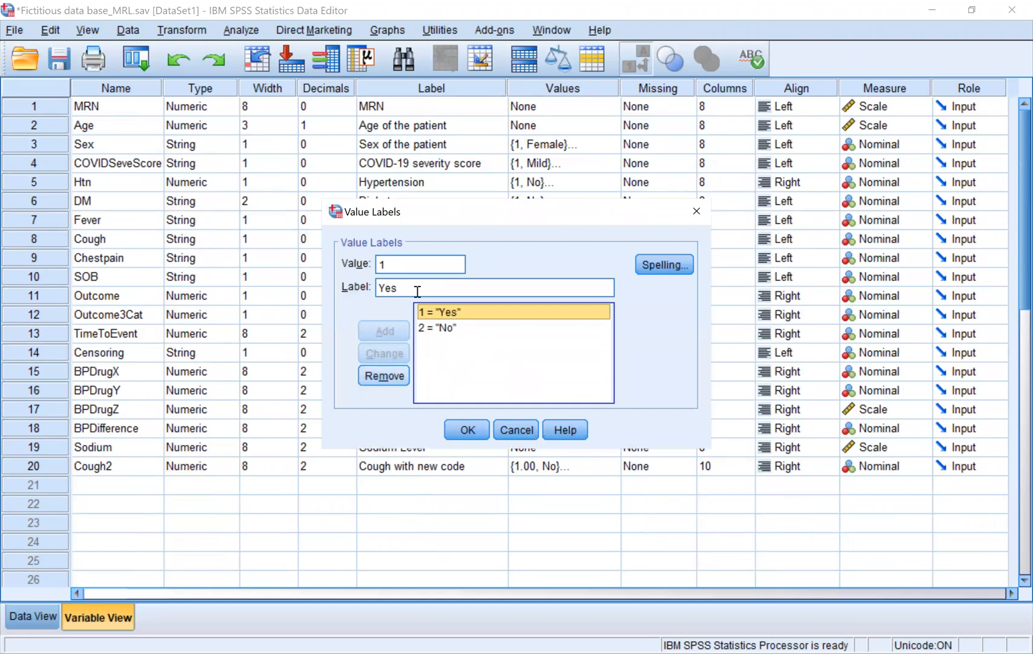
pyautogui.click(437, 312)
pyautogui.click(403, 265)
pyautogui.press('BackSpace')
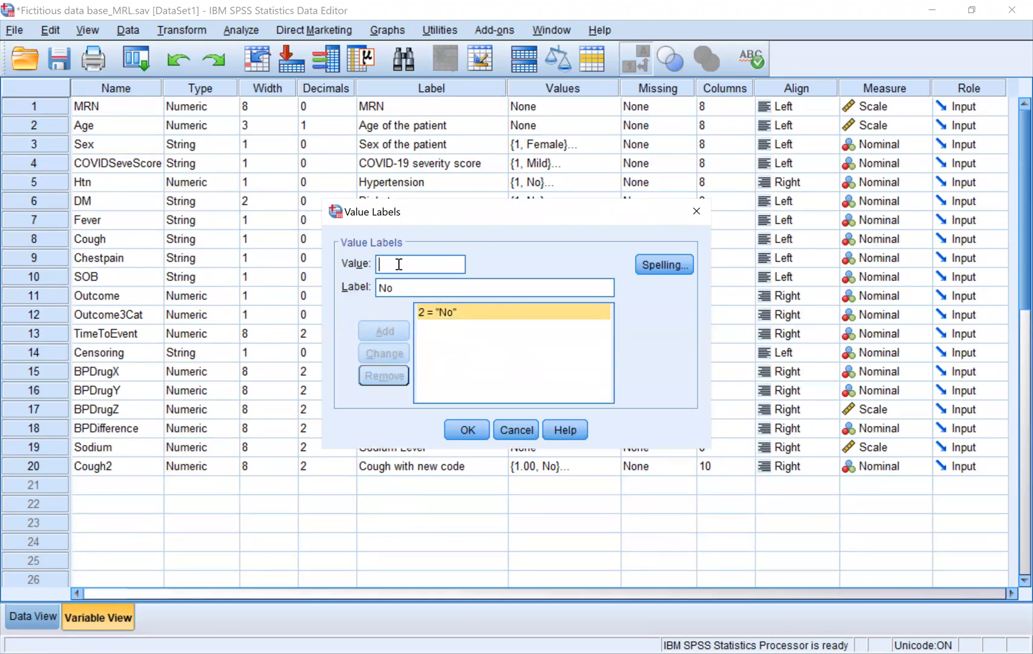
pyautogui.write('1')
pyautogui.click(388, 351)
# Step: Add the label Yes for value 2 and apply the revised value labels to Cough
pyautogui.click(397, 263)
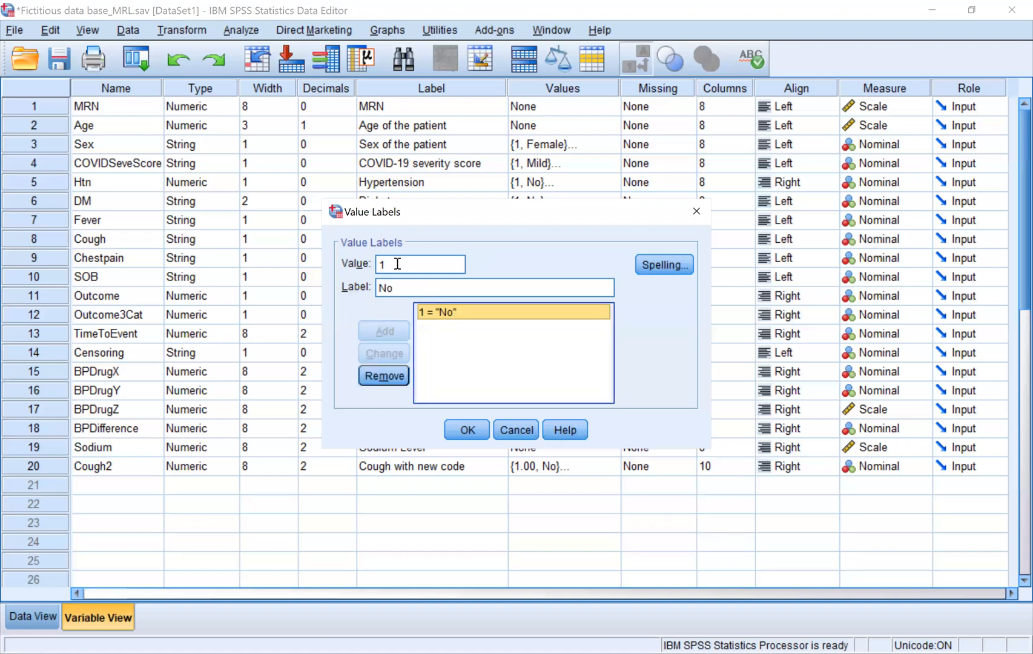
pyautogui.press('BackSpace')
pyautogui.write('2')
pyautogui.press('Tab')
pyautogui.press('BackSpace')
pyautogui.write('Yes')
pyautogui.press('Return')
pyautogui.click(469, 430)
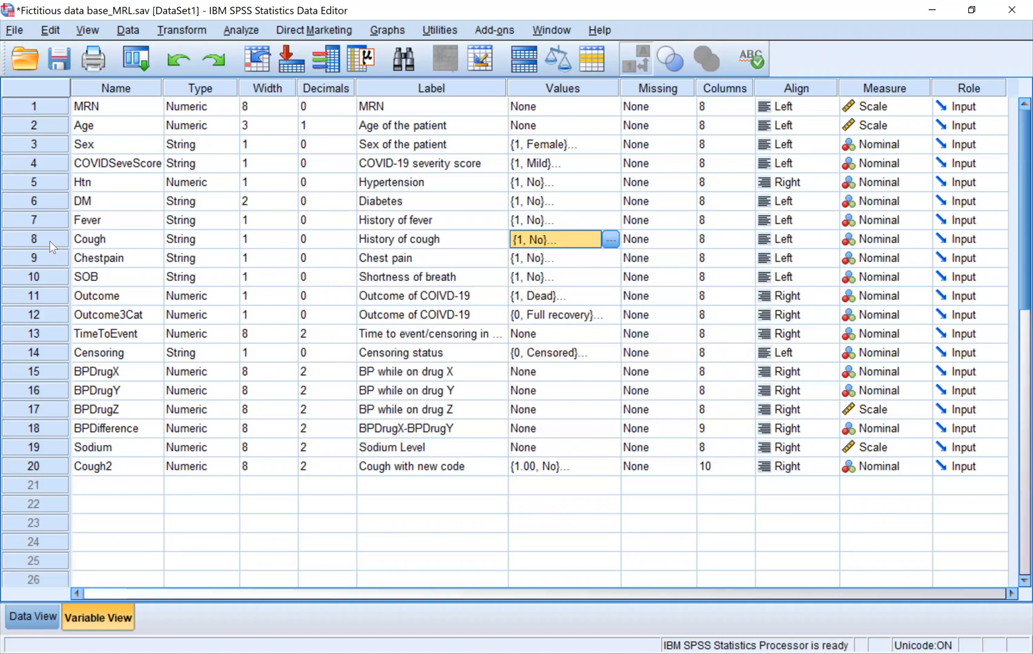
# Step: Review the relabelled Cough column in the data and its value label definitions
pyautogui.click(48, 618)
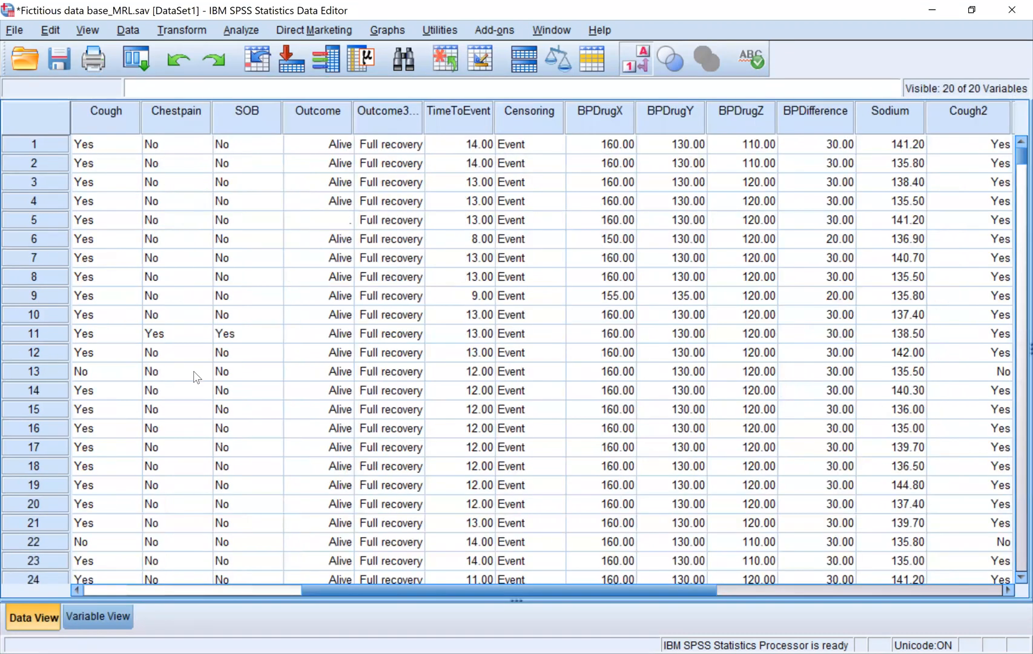
pyautogui.hscroll(-1, 241, 226)
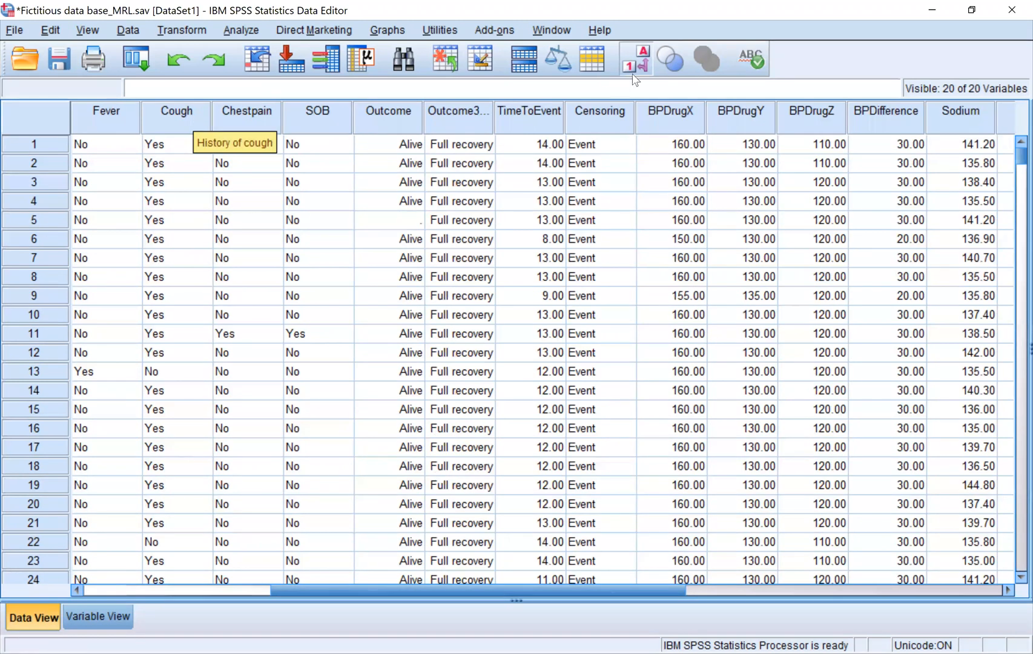
pyautogui.click(117, 626)
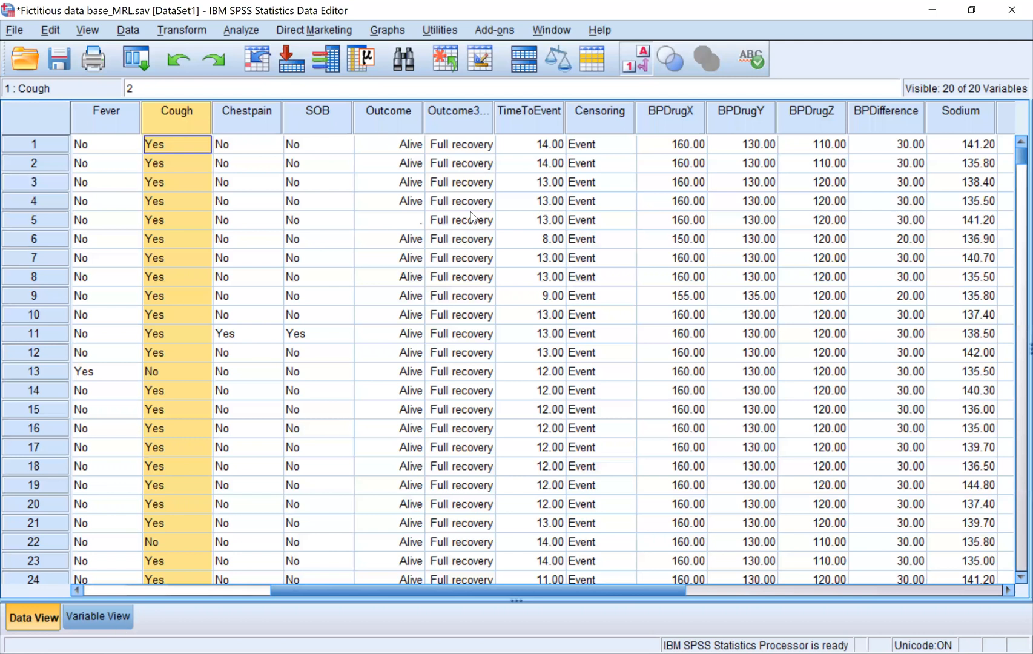
pyautogui.hotkey('ctrl', 't')
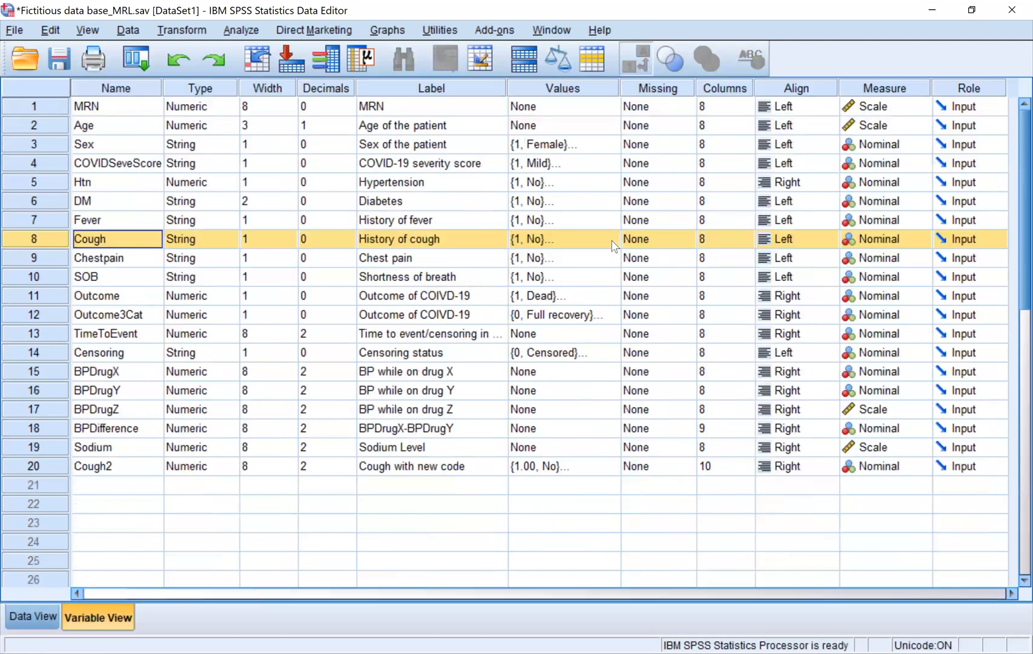
pyautogui.click(613, 242)
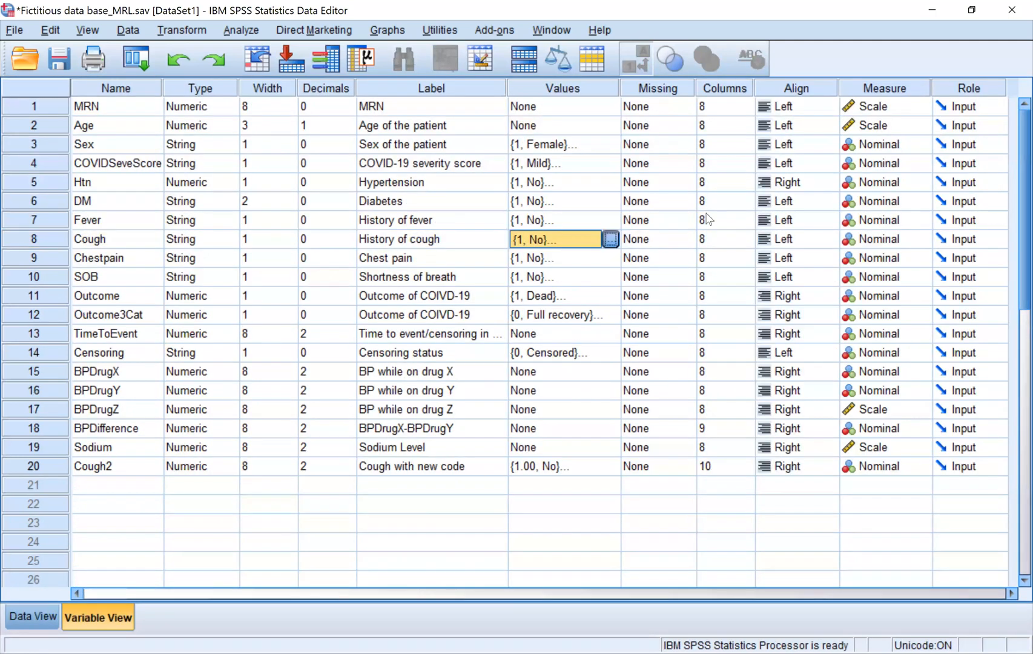
pyautogui.click(602, 237)
pyautogui.click(696, 211)
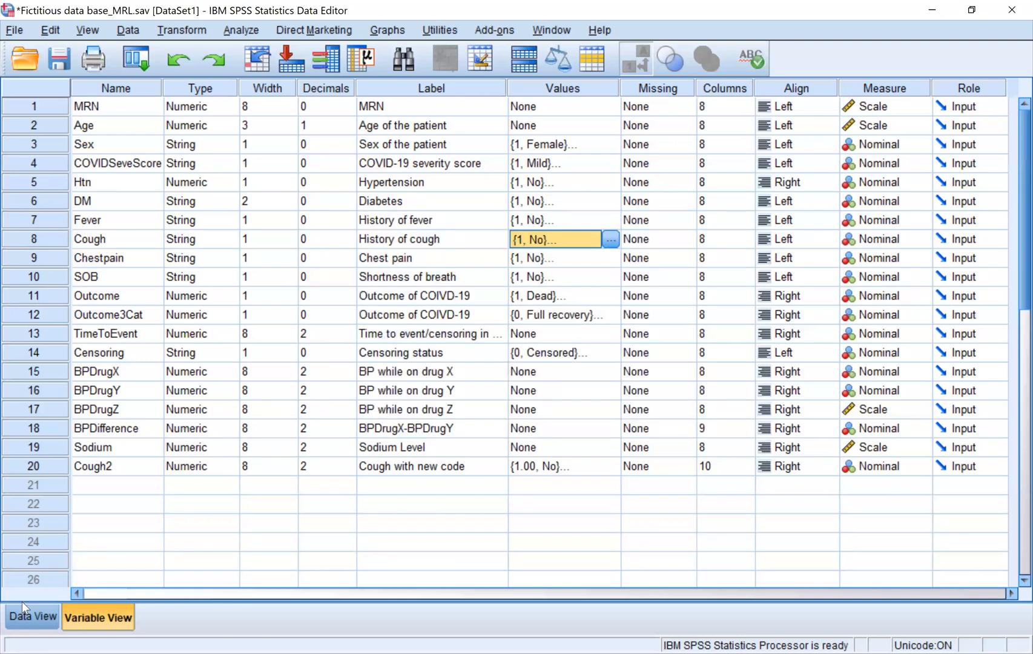
# Step: Display numeric codes instead of value labels in the data and inspect the Cough codes
pyautogui.hotkey('ctrl', 't')
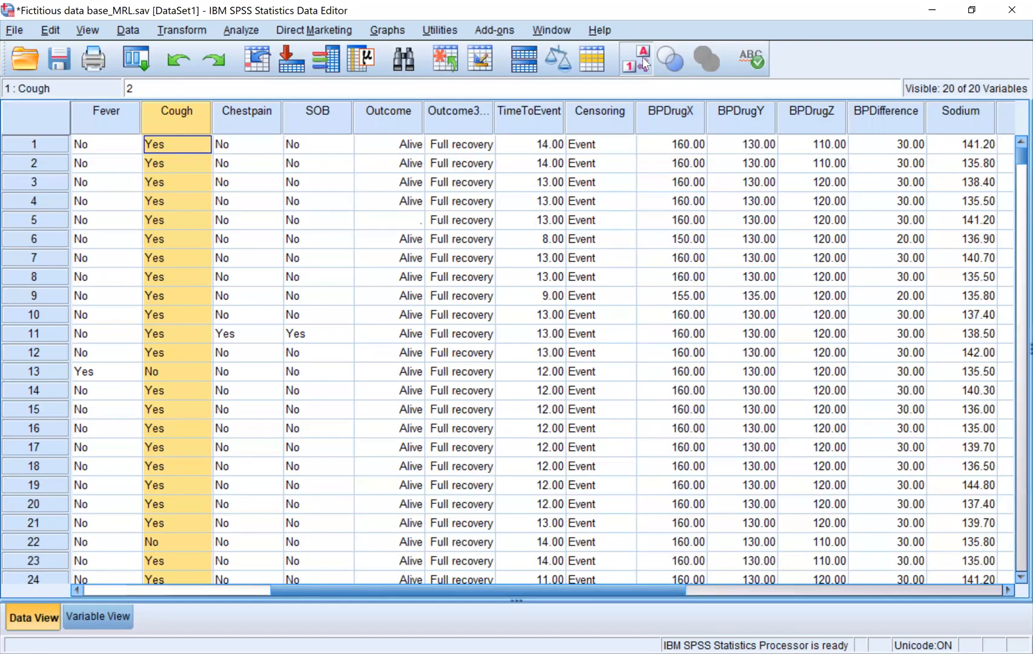
pyautogui.click(643, 60)
pyautogui.click(643, 61)
pyautogui.click(644, 61)
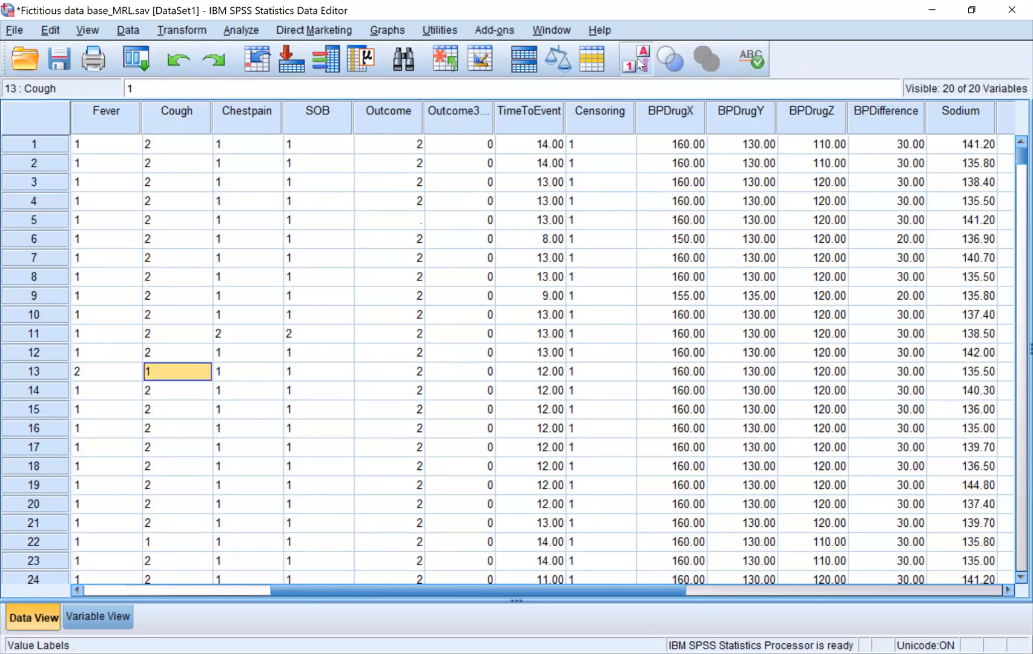
pyautogui.click(639, 63)
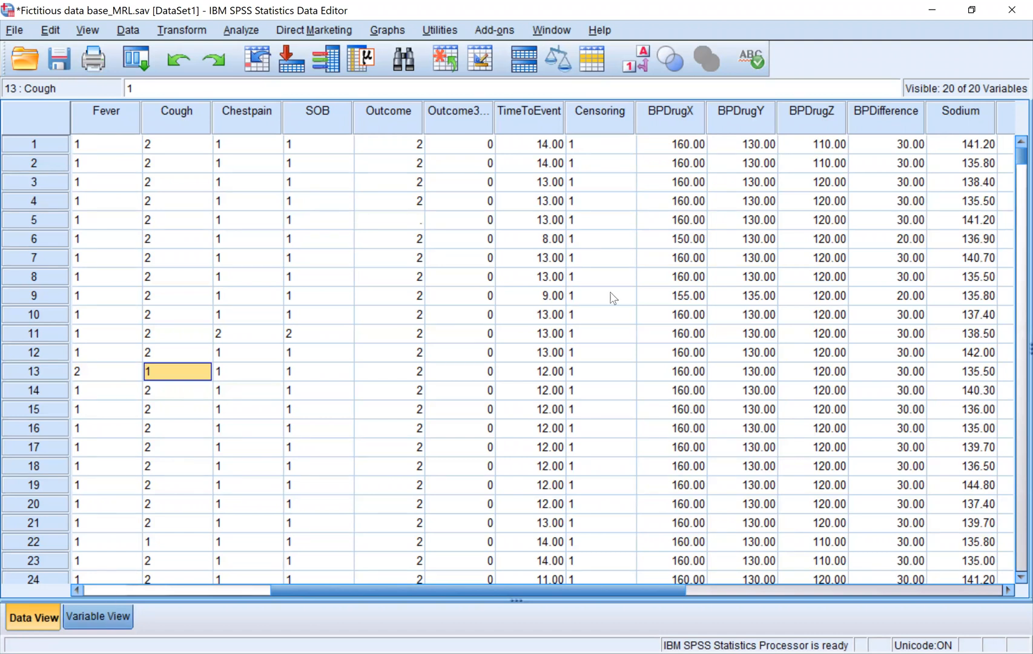
# Step: Review the Dead and Alive value labels defined for the Outcome variable, leaving them as they are
pyautogui.hotkey('ctrl', 't')
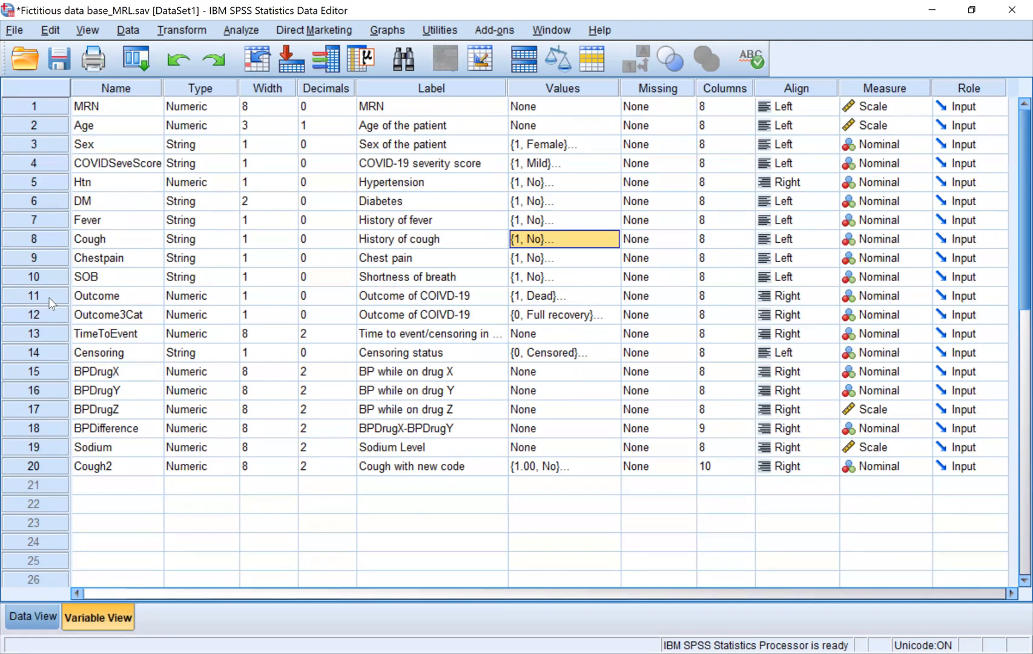
pyautogui.click(582, 296)
pyautogui.click(612, 296)
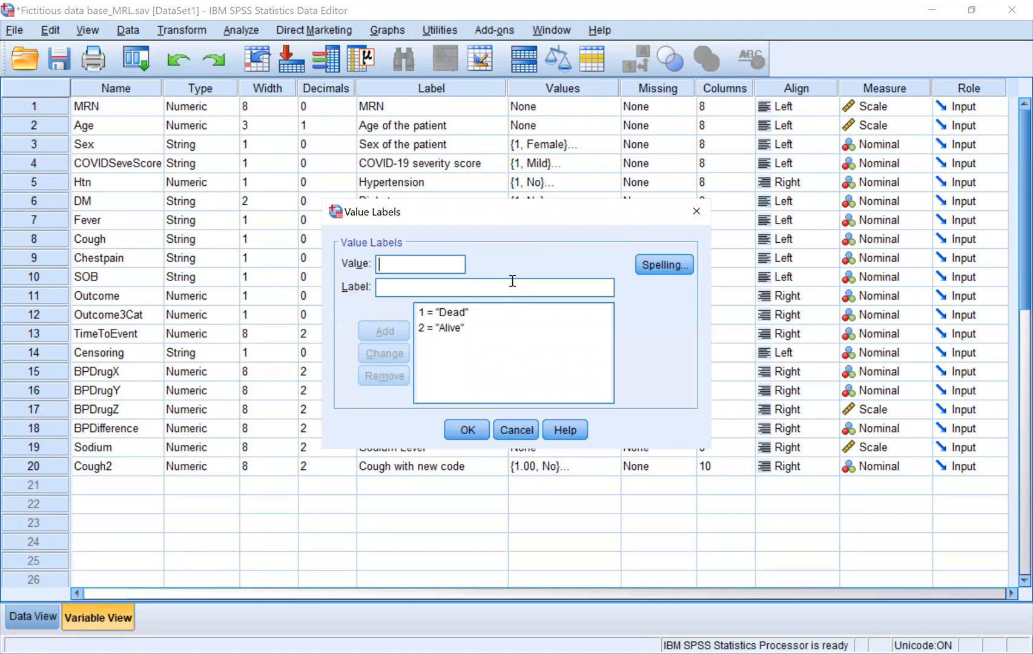
pyautogui.click(468, 312)
pyautogui.click(449, 313)
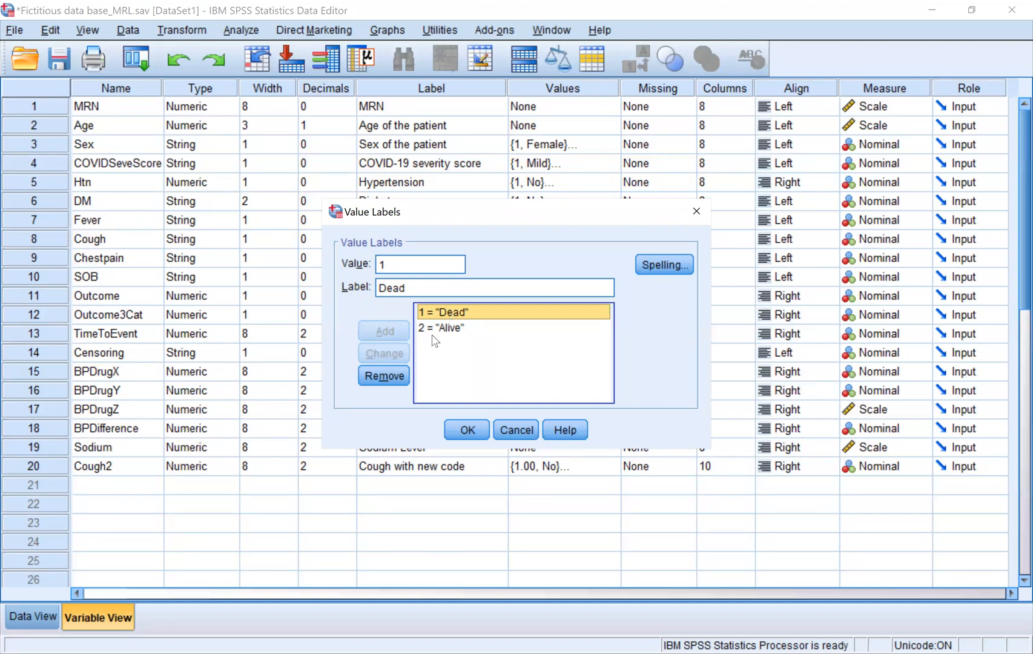
pyautogui.click(430, 330)
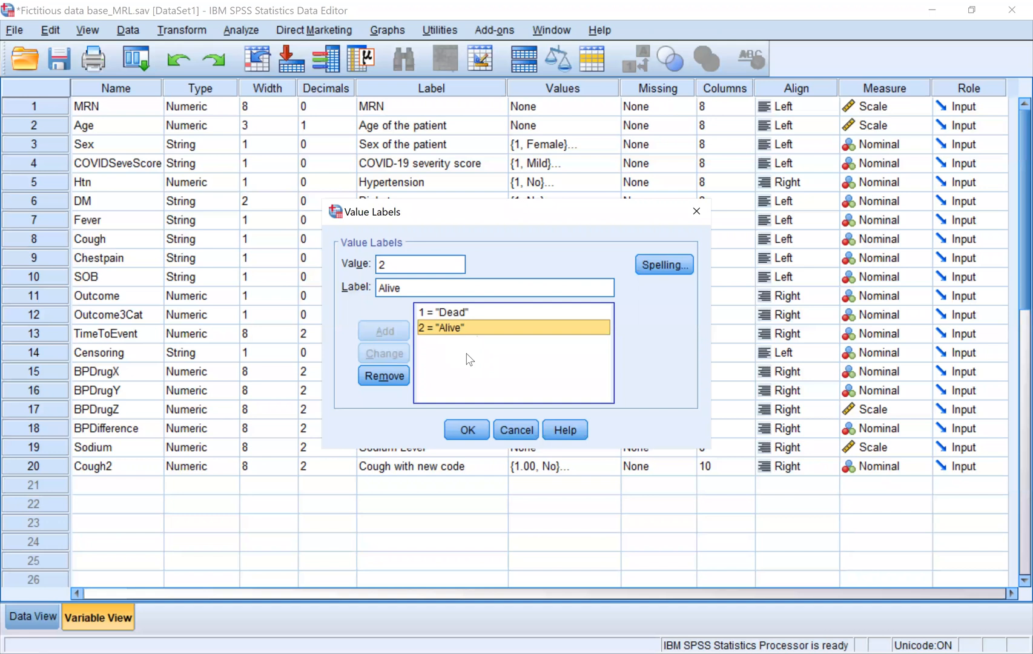
pyautogui.click(457, 312)
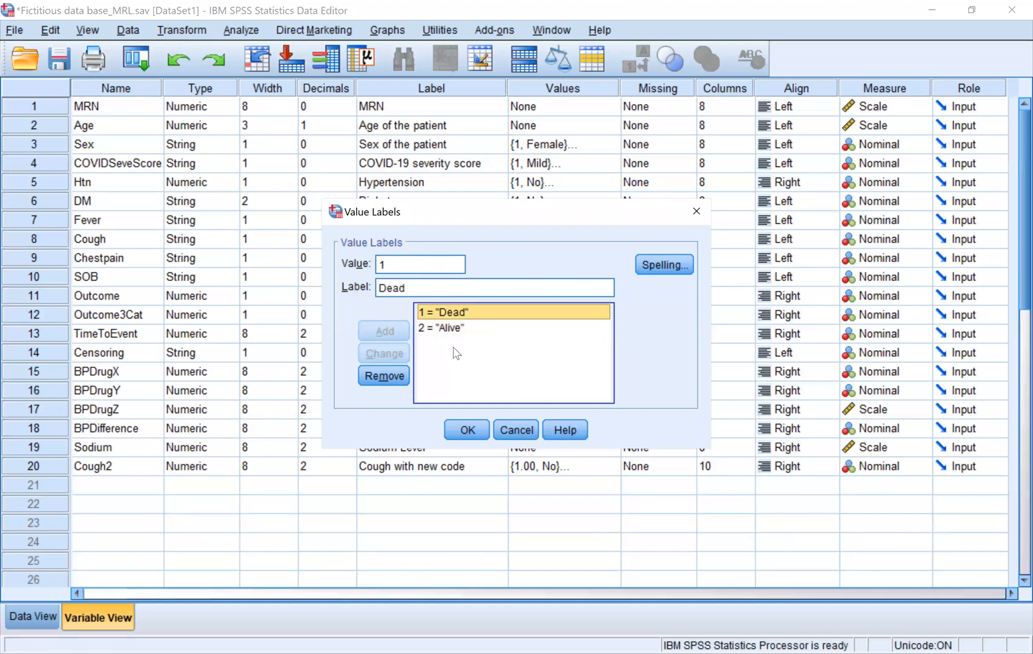
pyautogui.click(696, 211)
# Step: Set up Recode into Same Variables with Outcome of COIVD-19 [Outcome] in place of Cough
pyautogui.click(181, 29)
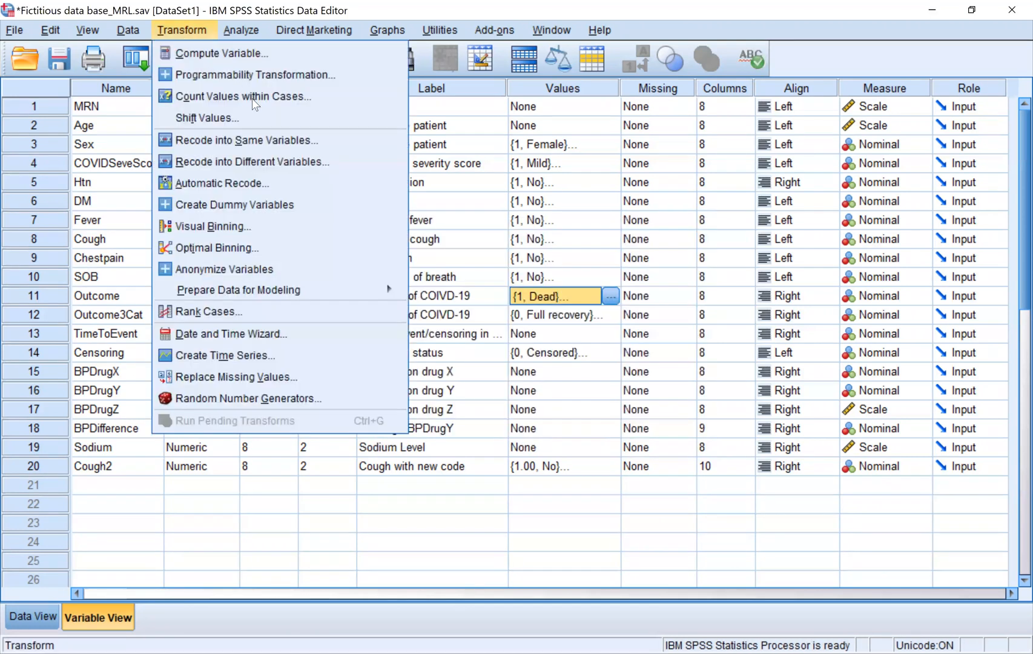
pyautogui.click(291, 149)
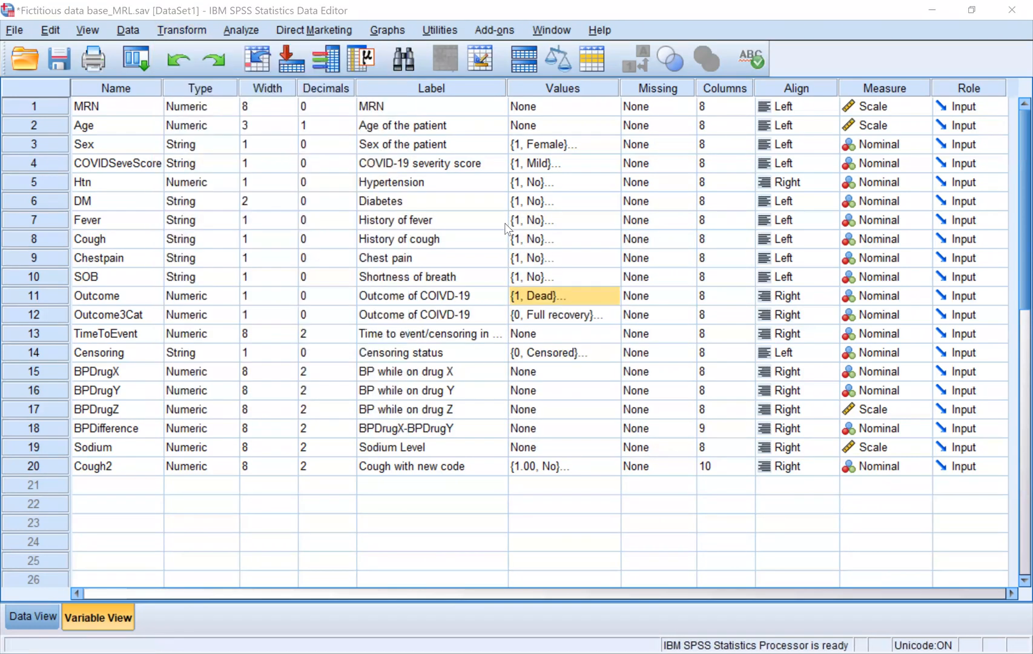
pyautogui.click(603, 175)
pyautogui.click(508, 260)
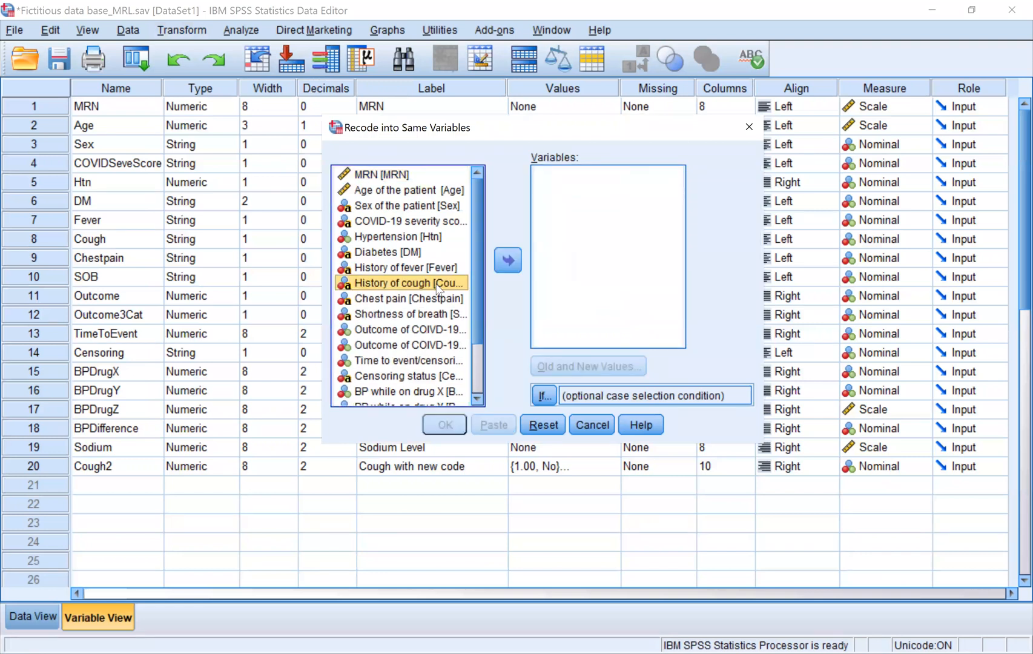
pyautogui.scroll(-2, 413, 295)
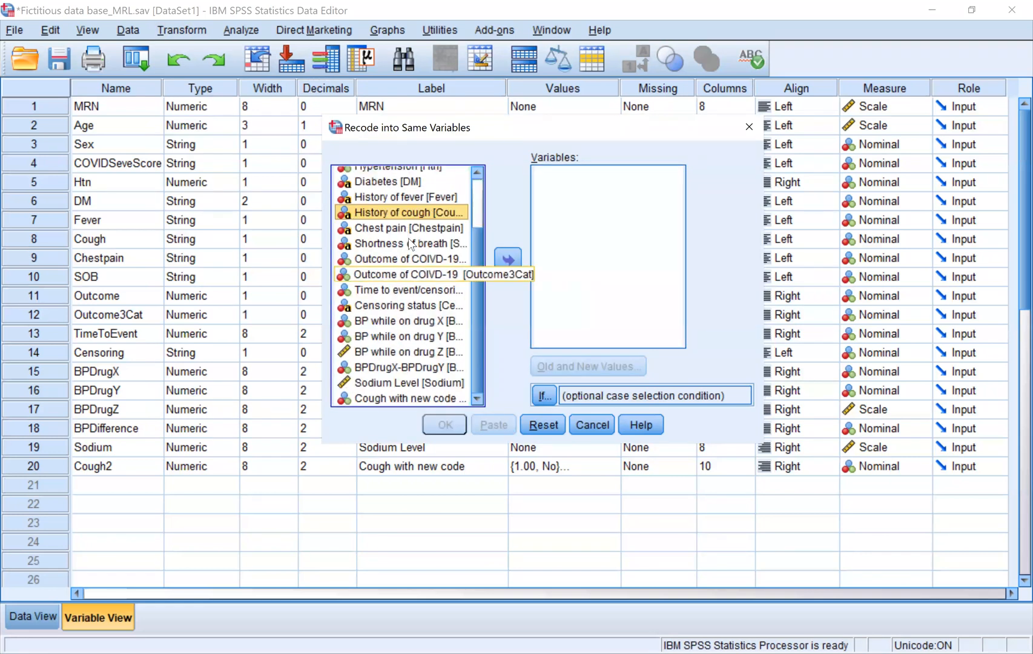
pyautogui.click(419, 260)
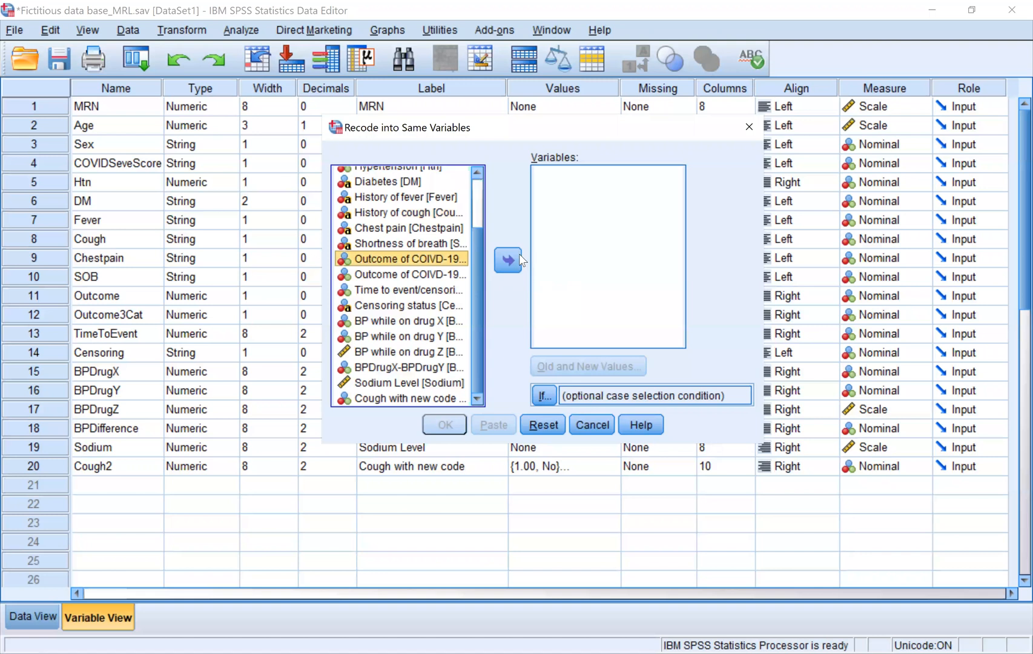
pyautogui.click(519, 253)
pyautogui.click(551, 305)
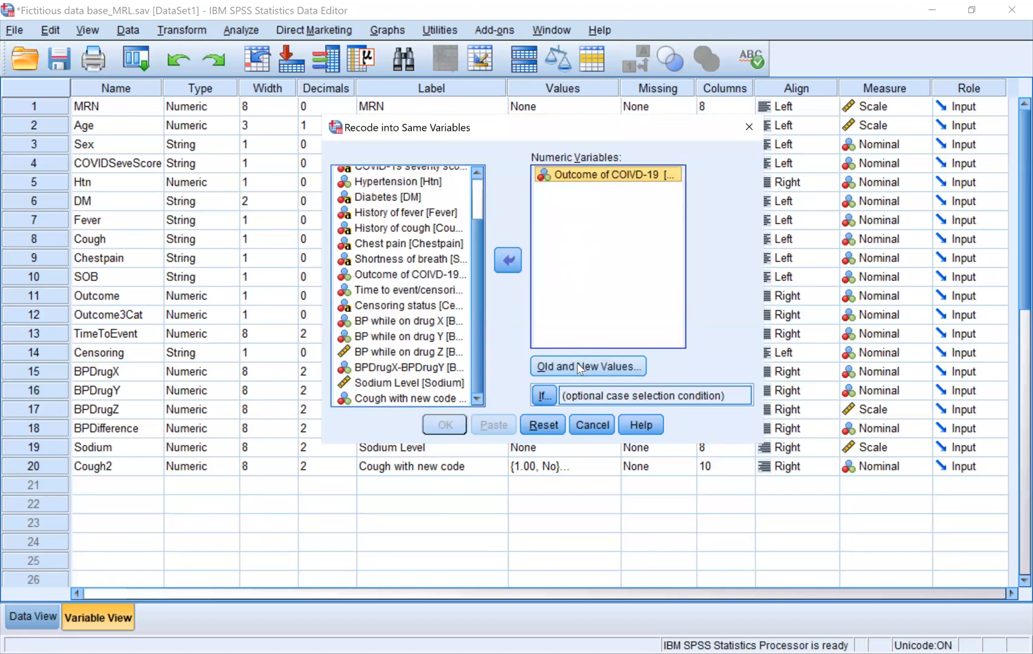
# Step: Define a recoding rule for Outcome that turns old value 1 into new value 0
pyautogui.click(578, 366)
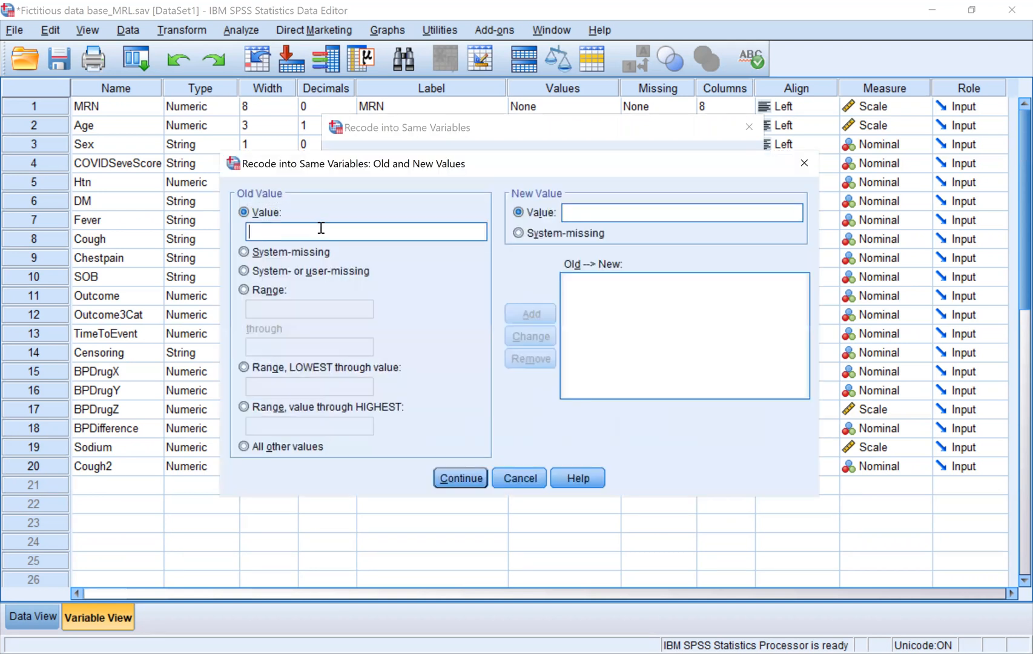
pyautogui.write('1')
pyautogui.press('Tab')
pyautogui.press('Tab')
pyautogui.write('0')
pyautogui.press('Return')
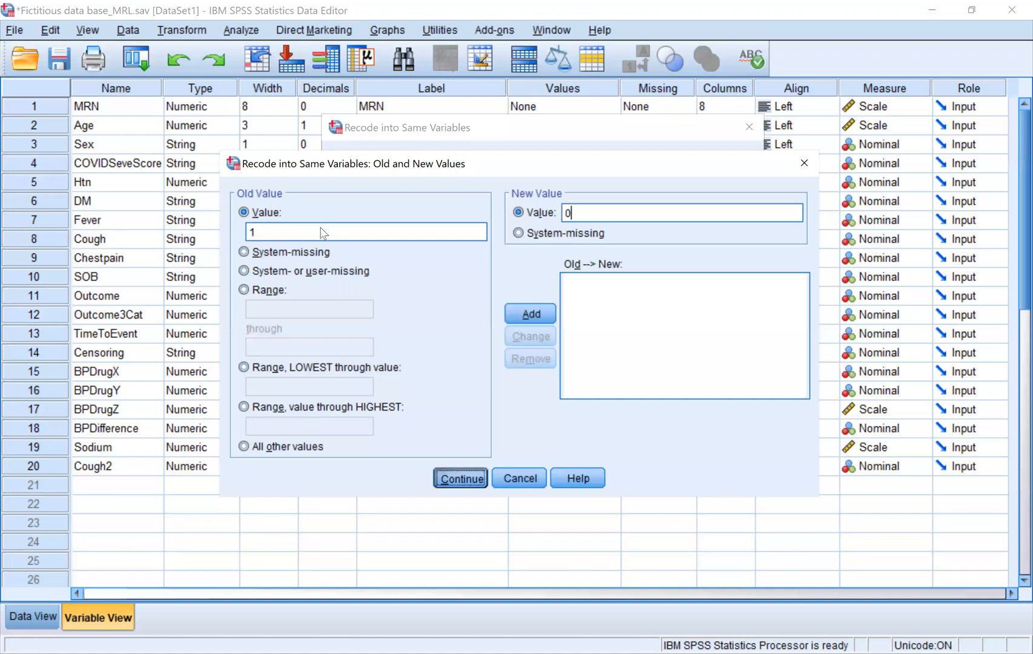
pyautogui.click(719, 285)
pyautogui.click(543, 314)
# Step: Add a rule turning old value 2 into new value 1 and run the recode on Outcome
pyautogui.write('2')
pyautogui.press('Tab')
pyautogui.click(577, 212)
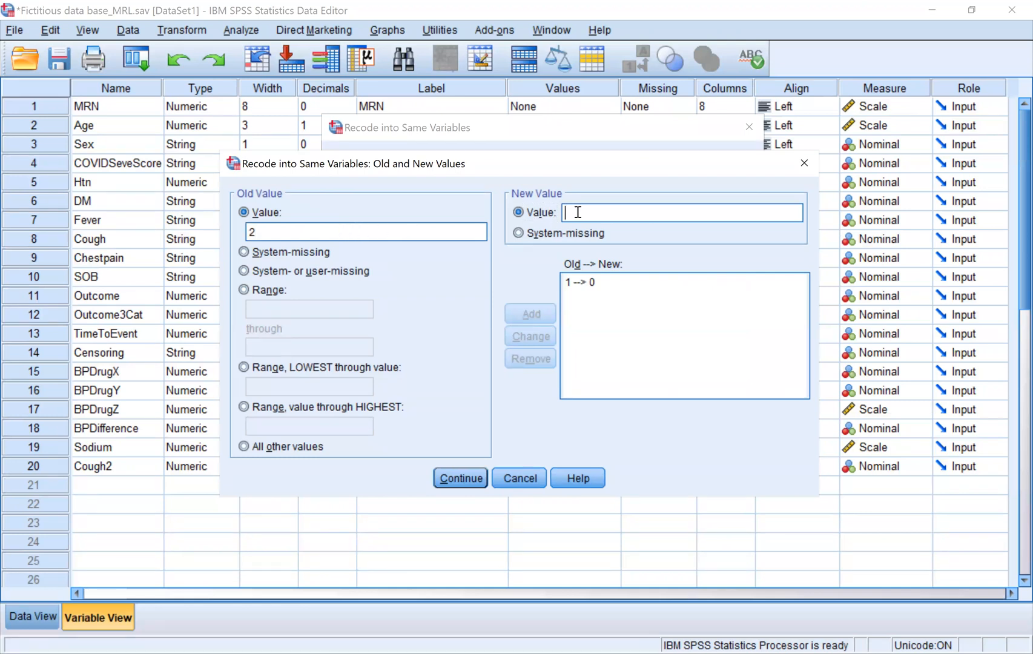
pyautogui.write('1')
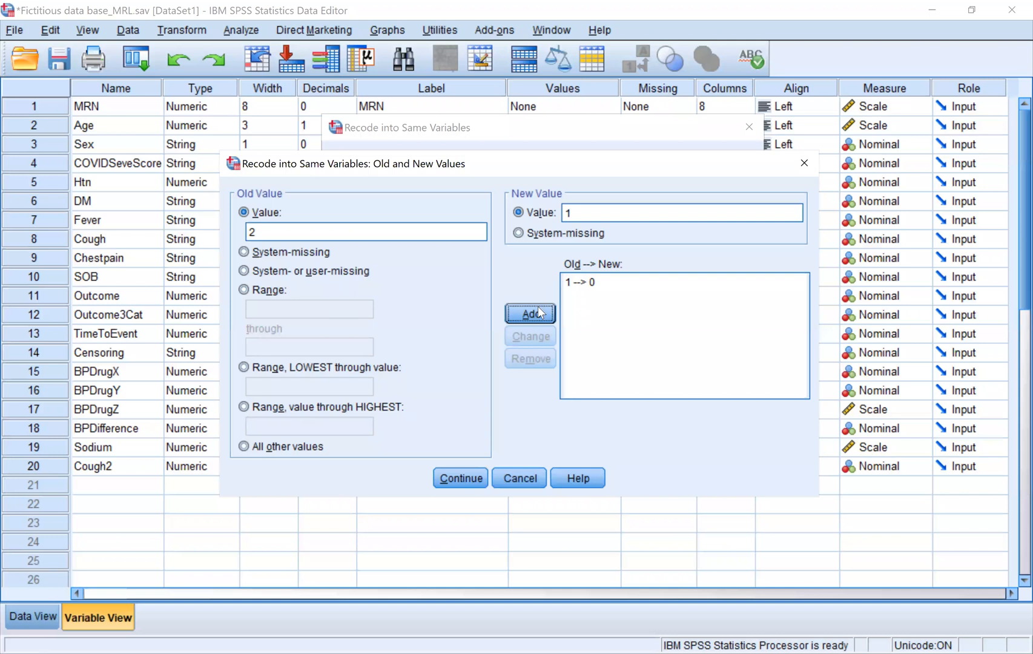
pyautogui.click(532, 313)
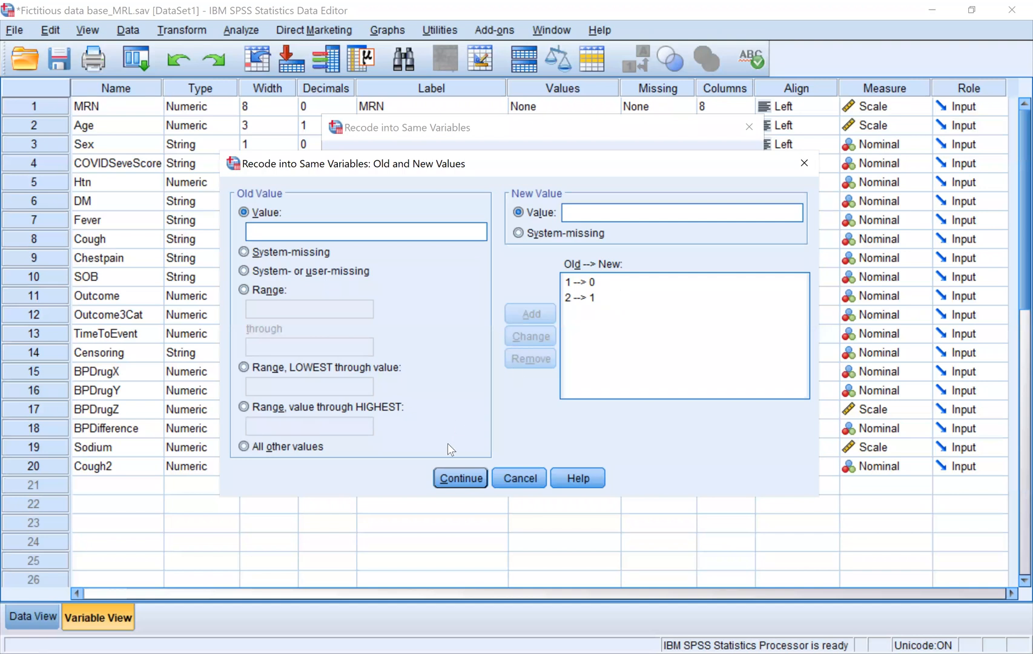
pyautogui.click(461, 480)
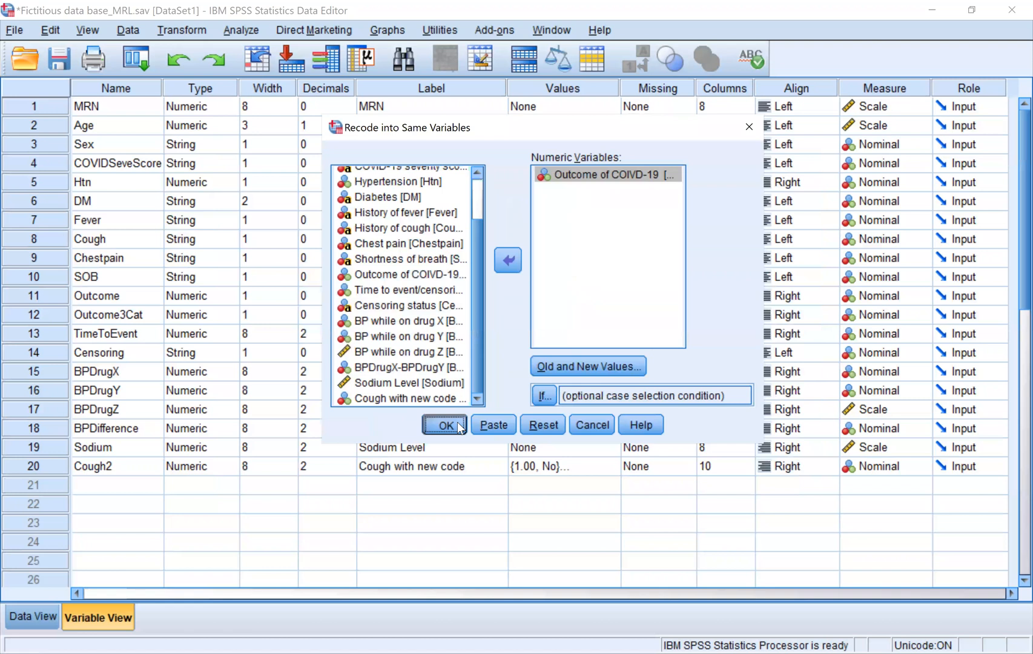
pyautogui.click(445, 425)
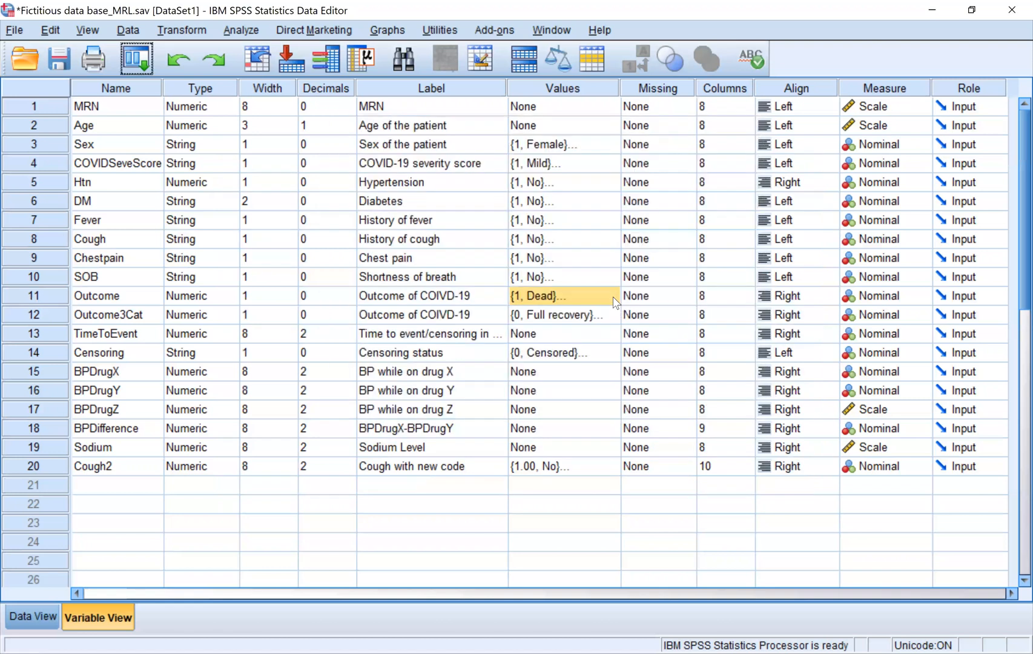
# Step: Show value labels in the data and compare the recoded Outcome codes with their labels
pyautogui.click(699, 215)
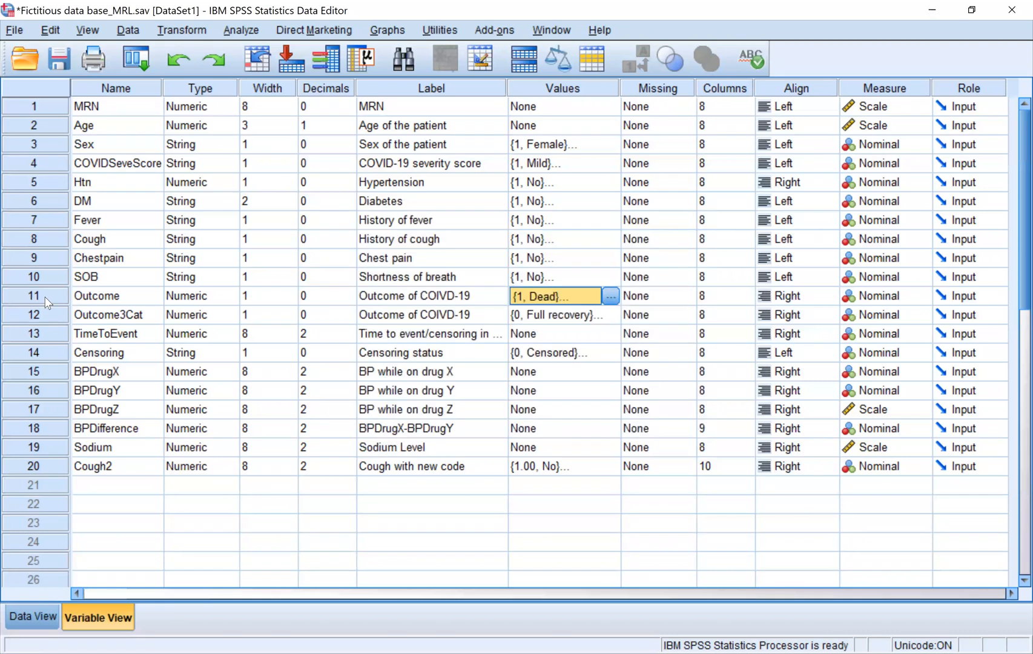
pyautogui.click(33, 616)
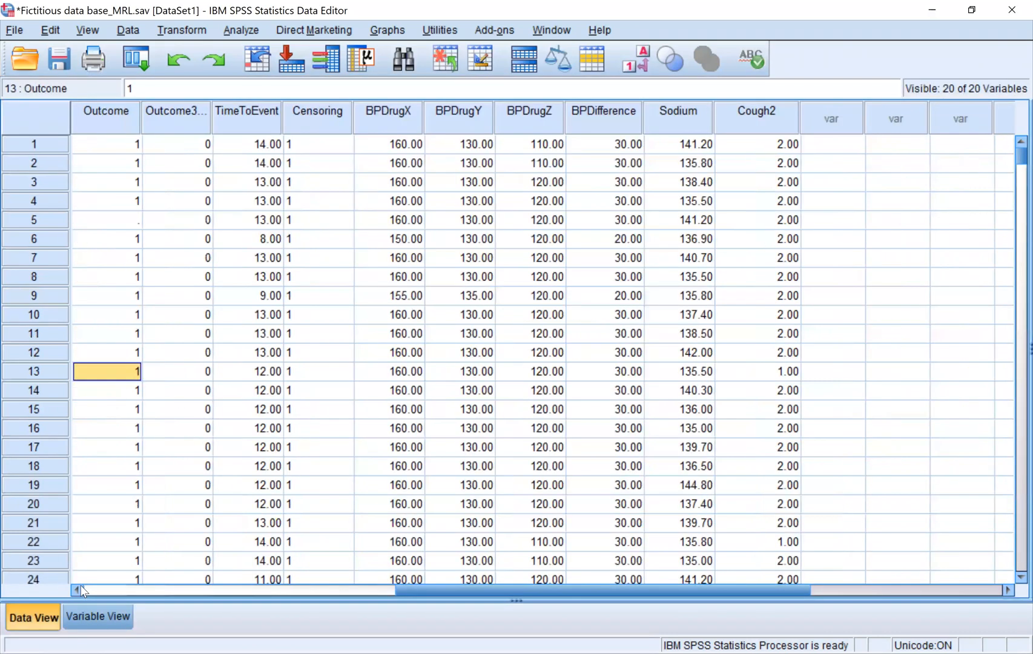
pyautogui.click(77, 589)
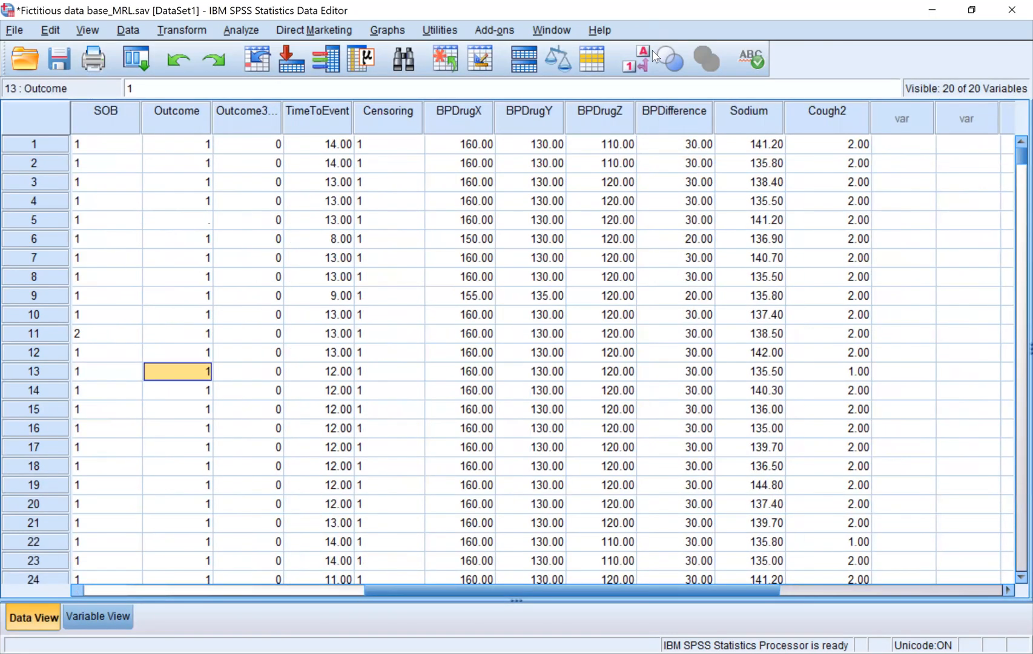
pyautogui.click(643, 61)
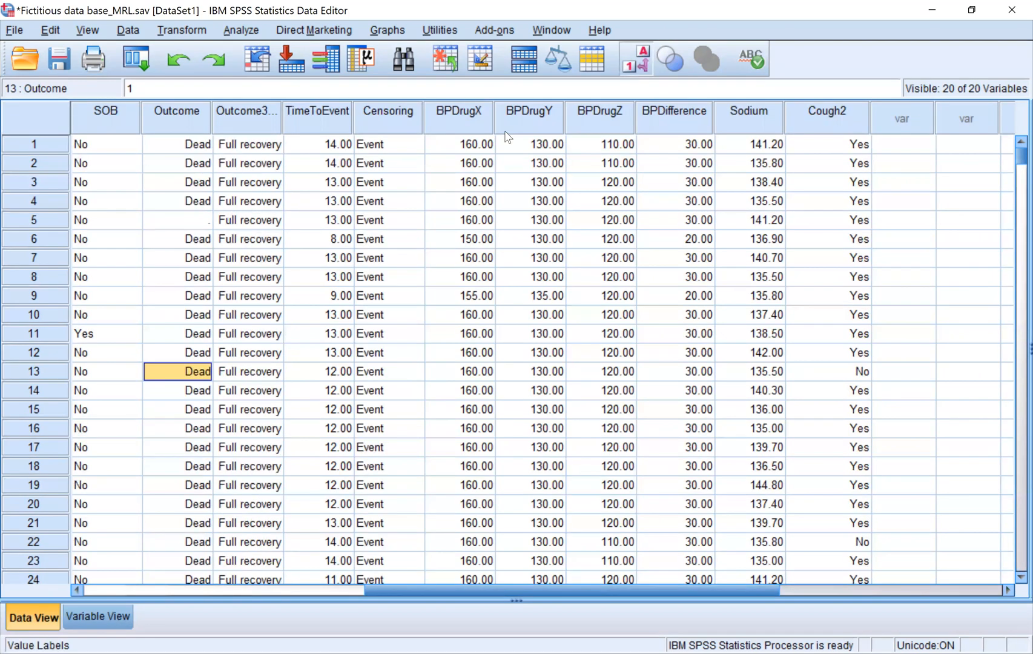
pyautogui.click(195, 148)
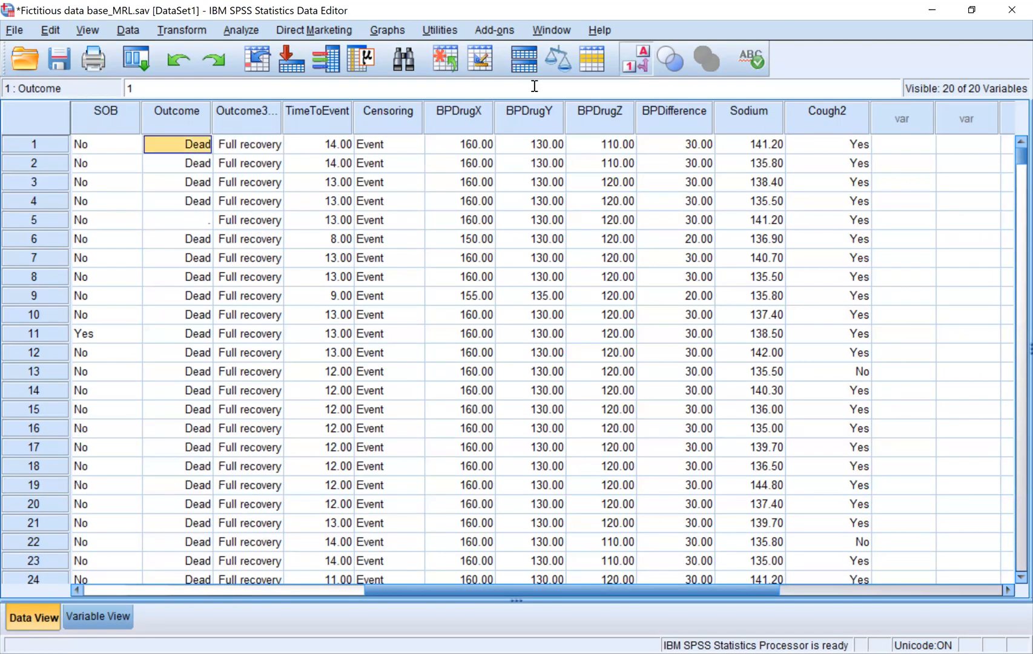
pyautogui.click(633, 65)
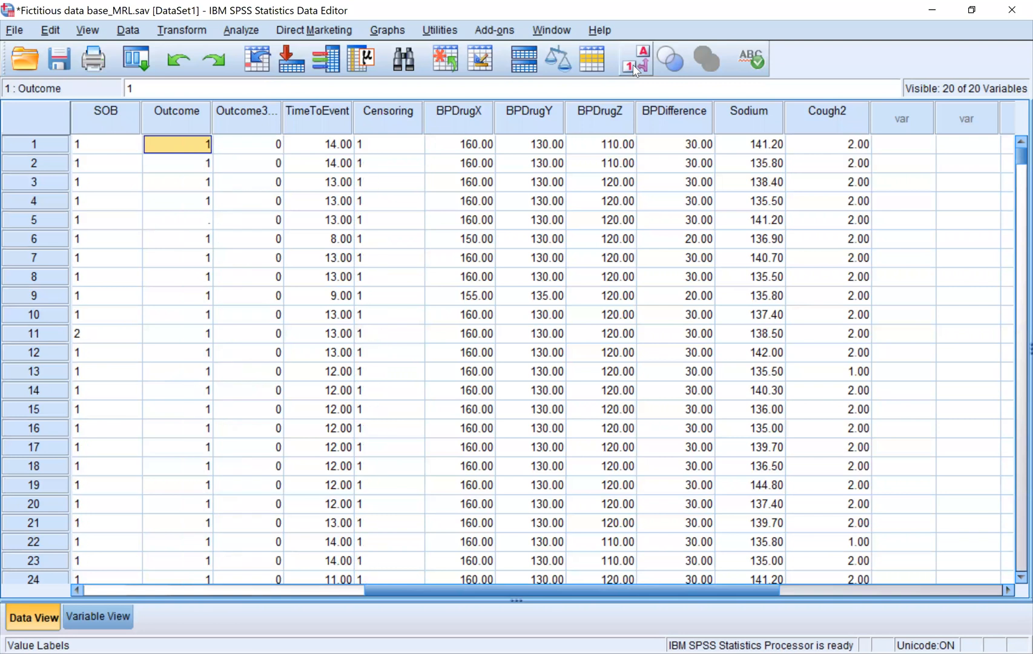
pyautogui.click(633, 64)
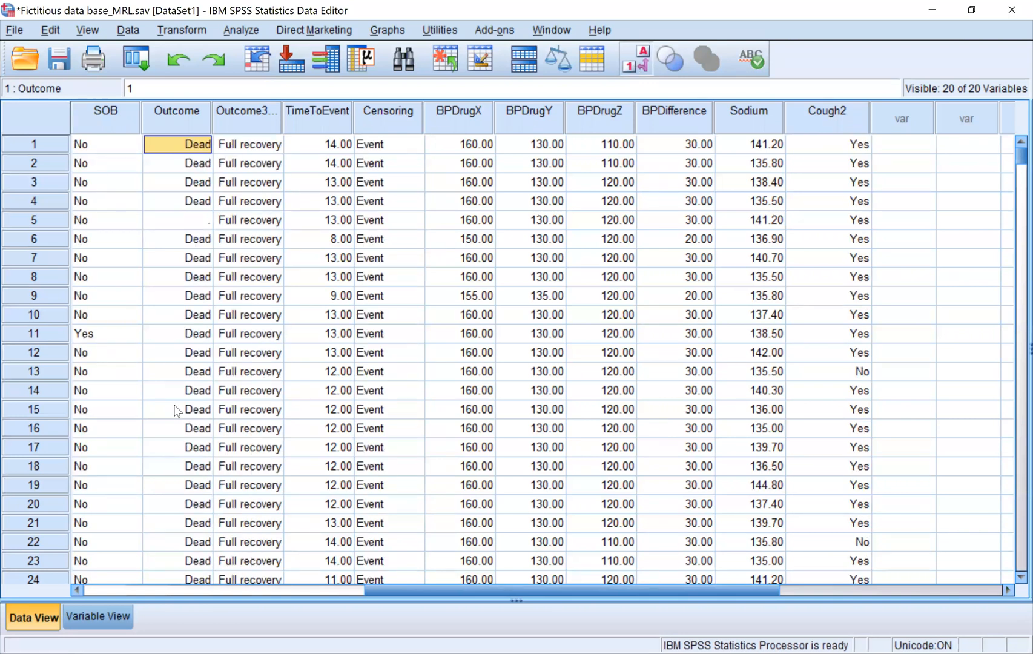
pyautogui.scroll(-5, 176, 411)
pyautogui.scroll(-4, 167, 118)
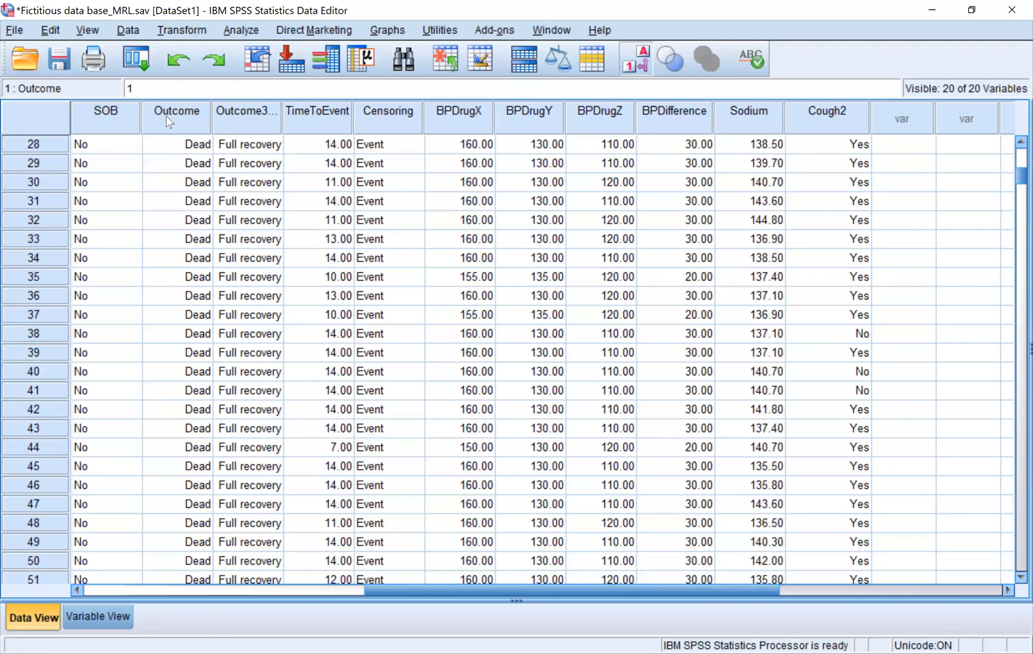
# Step: Sort the cases by Outcome in ascending order
pyautogui.rightClick(176, 111)
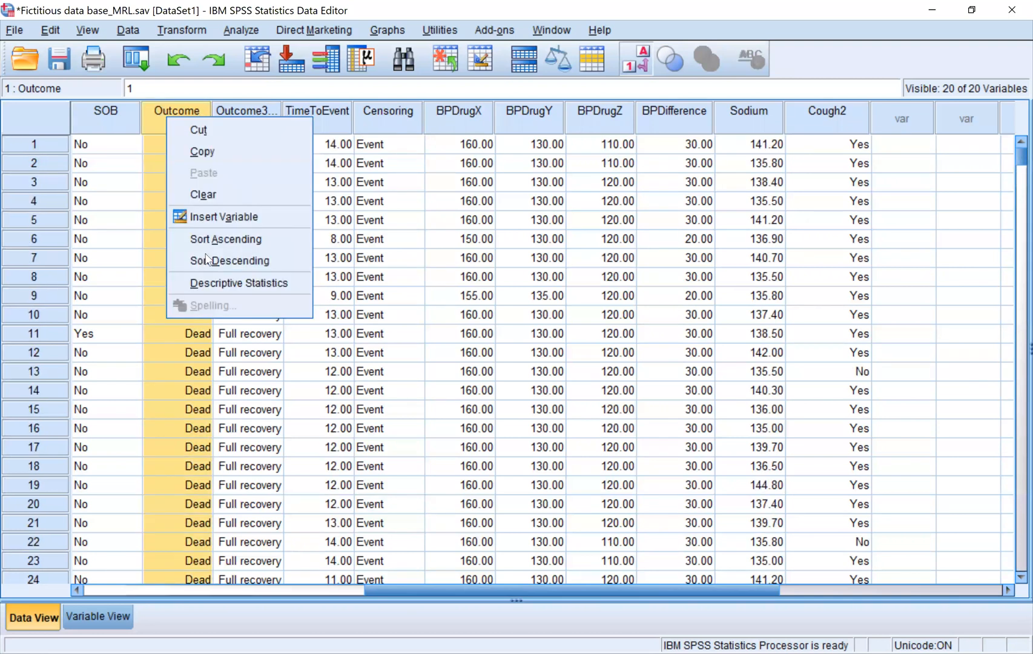
pyautogui.click(203, 234)
pyautogui.click(574, 189)
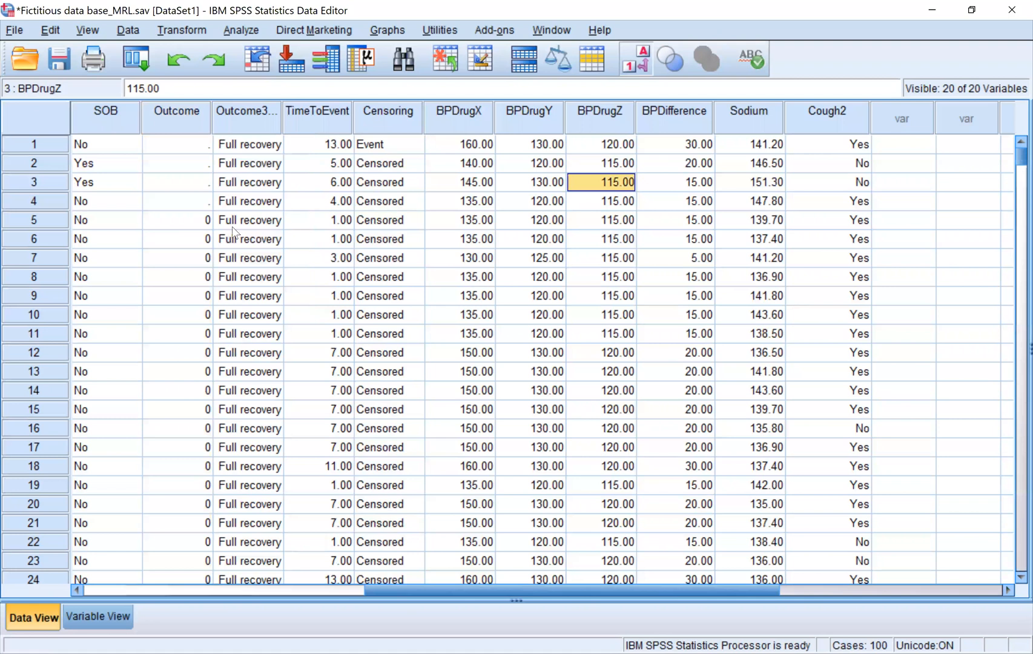
# Step: Compare the lowest non-missing Outcome codes with the variable's value label definitions, leaving the definitions as they are
pyautogui.click(207, 227)
pyautogui.click(632, 66)
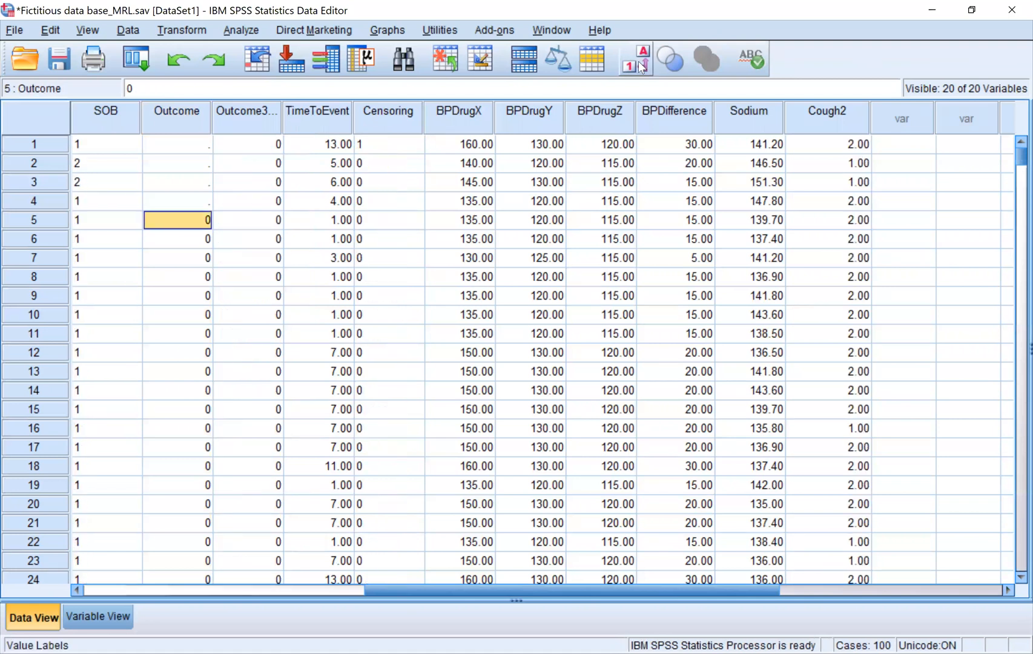
pyautogui.click(639, 65)
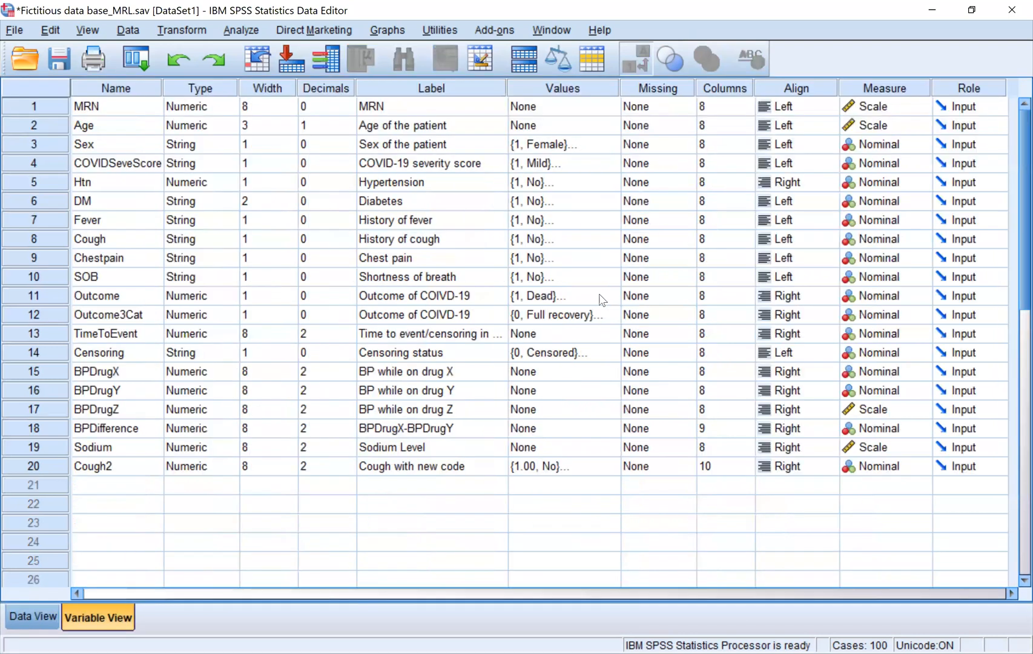
pyautogui.hotkey('ctrl', 't')
pyautogui.click(603, 297)
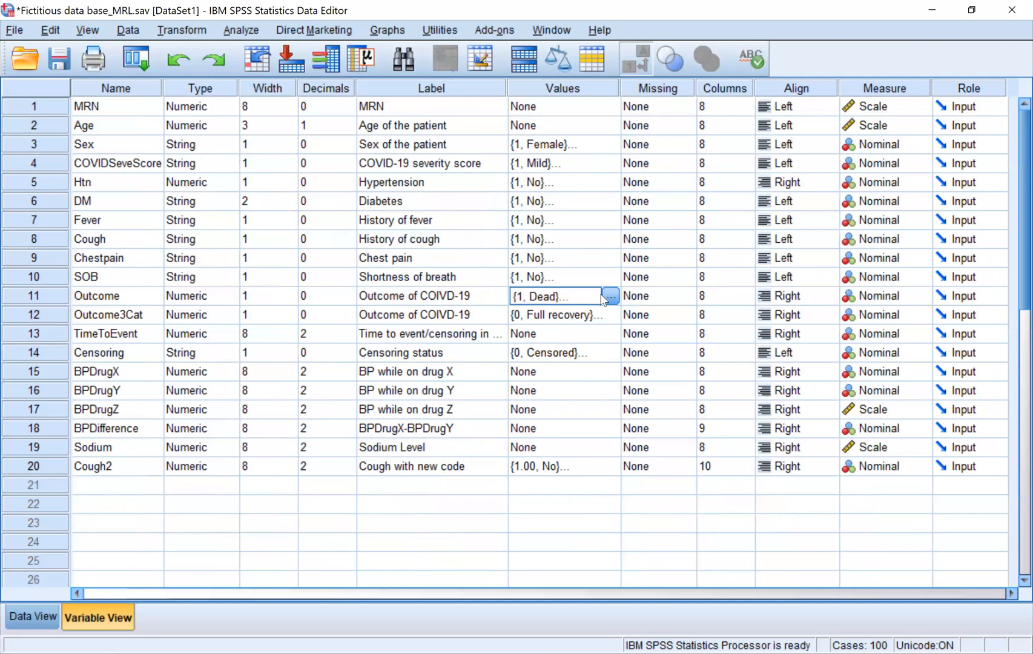
pyautogui.click(608, 300)
pyautogui.click(697, 211)
pyautogui.click(37, 617)
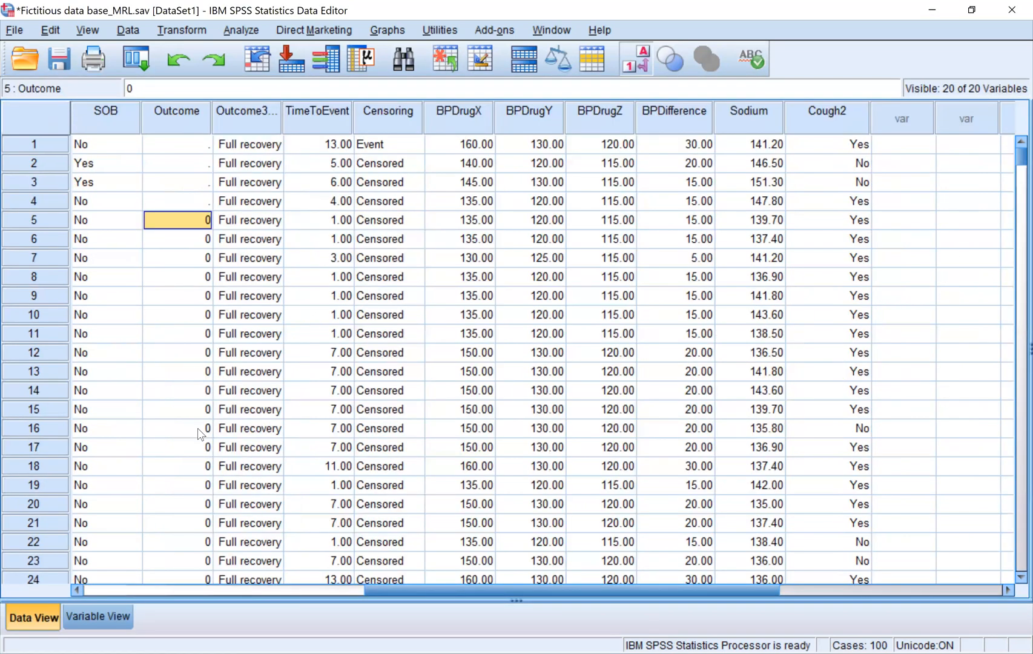
# Step: Find where the Outcome code changes in the sorted data and compare that case's code with its label
pyautogui.scroll(-20, 199, 433)
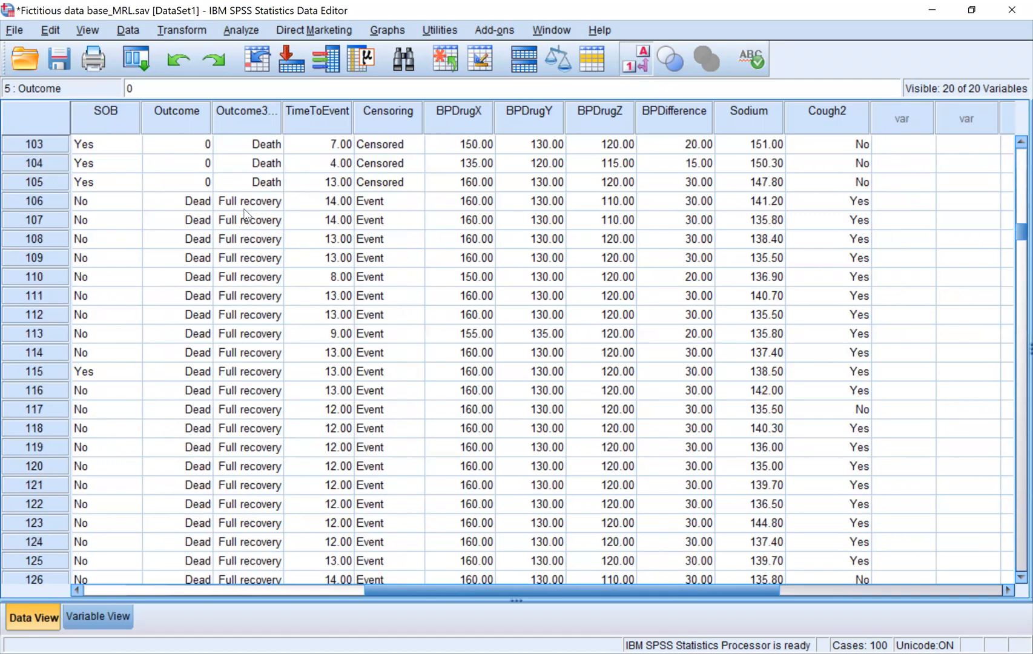
pyautogui.click(200, 202)
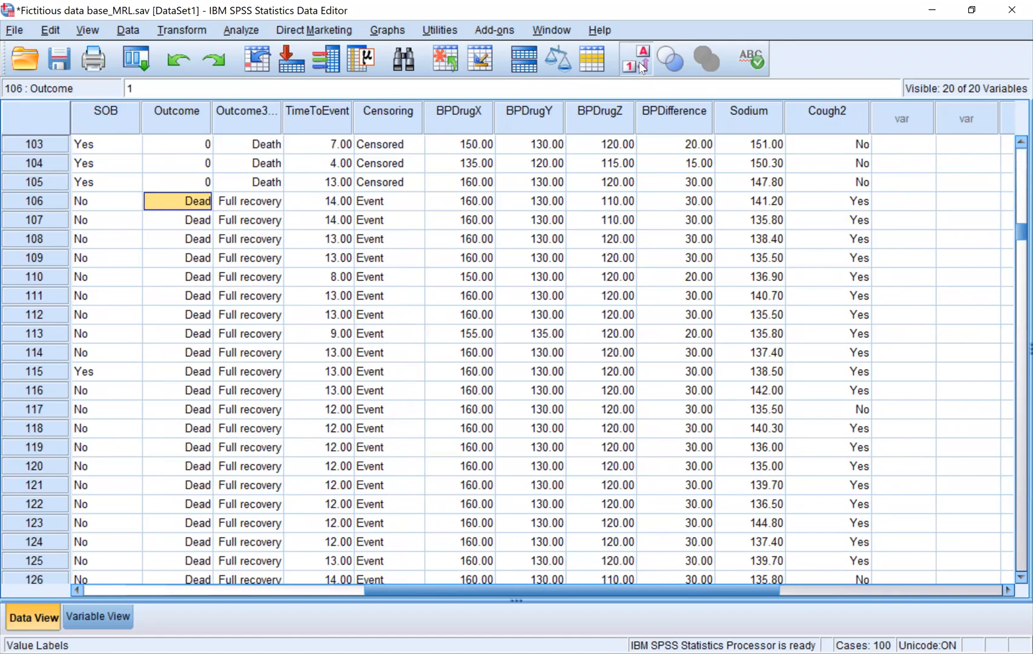
pyautogui.click(640, 63)
pyautogui.click(645, 58)
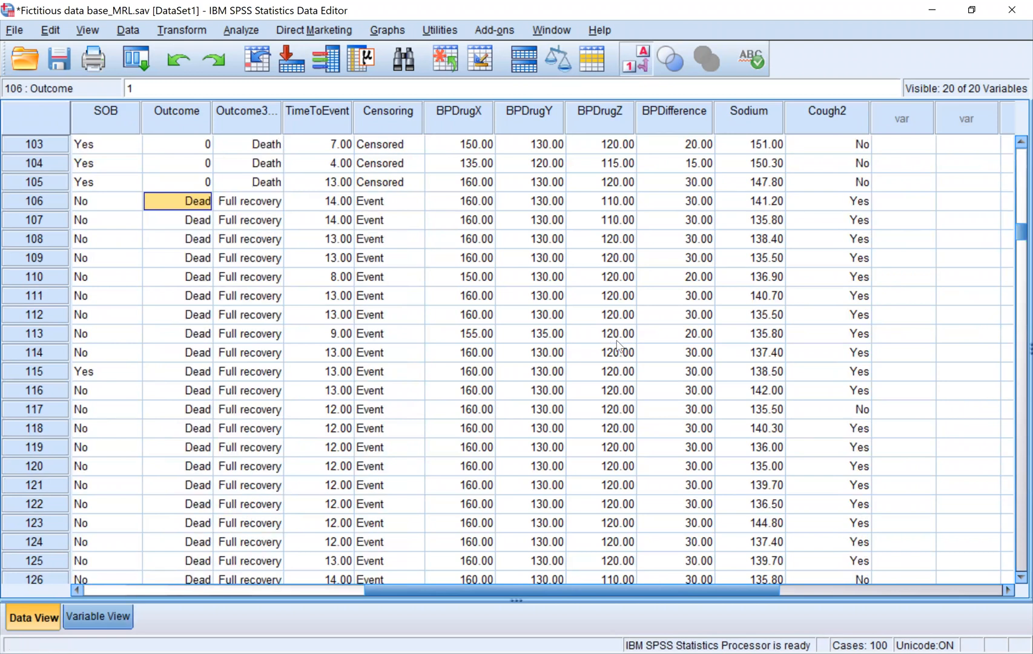
# Step: Change the value assigned to the Dead label of Outcome to 0
pyautogui.hotkey('ctrl', 't')
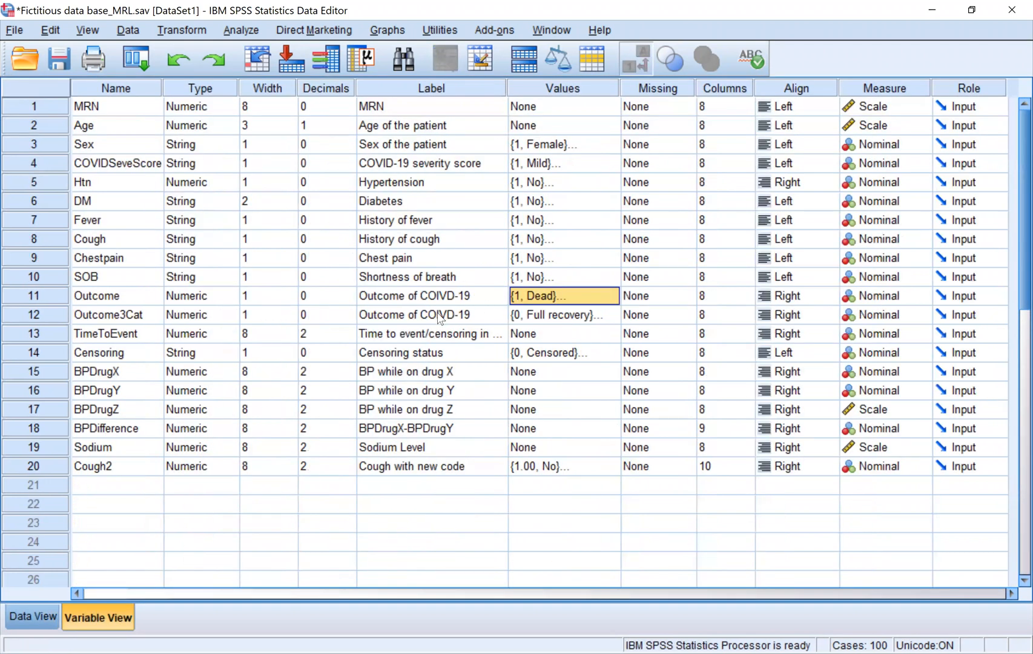
pyautogui.click(615, 294)
pyautogui.click(386, 261)
pyautogui.press('BackSpace')
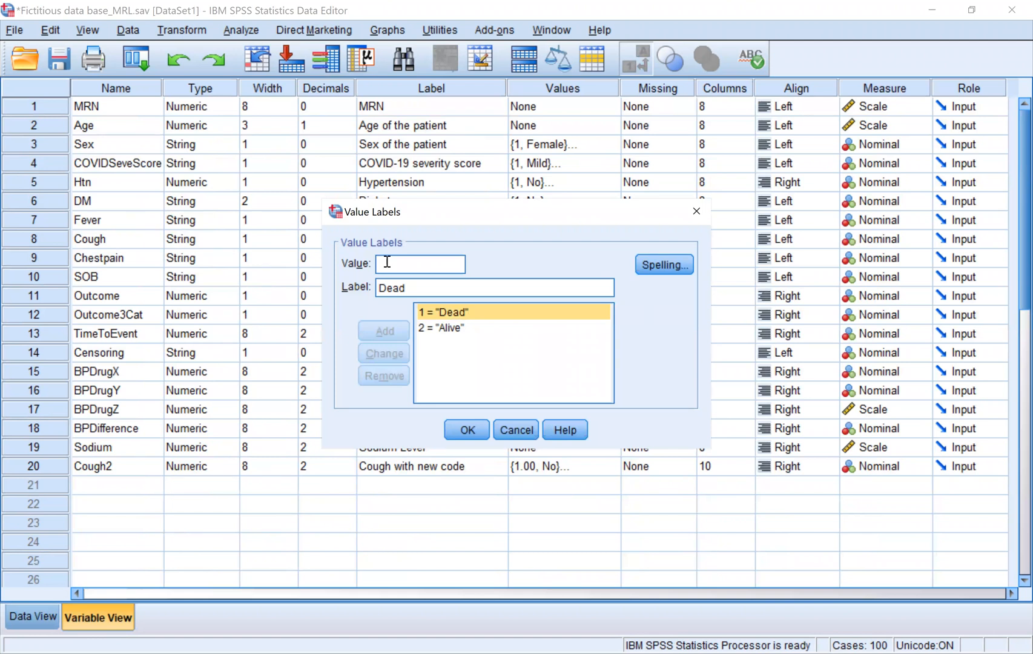
pyautogui.write('0')
pyautogui.click(384, 353)
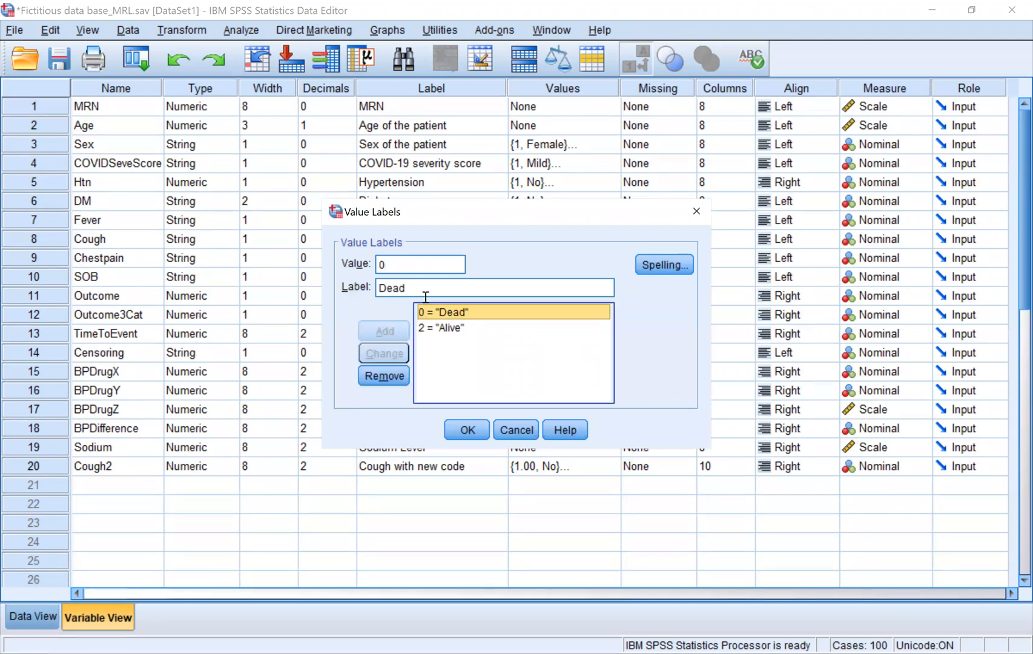
# Step: Change the value assigned to the Alive label of Outcome to 1 and apply the value labels
pyautogui.click(434, 327)
pyautogui.press('BackSpace')
pyautogui.write('1')
pyautogui.click(384, 351)
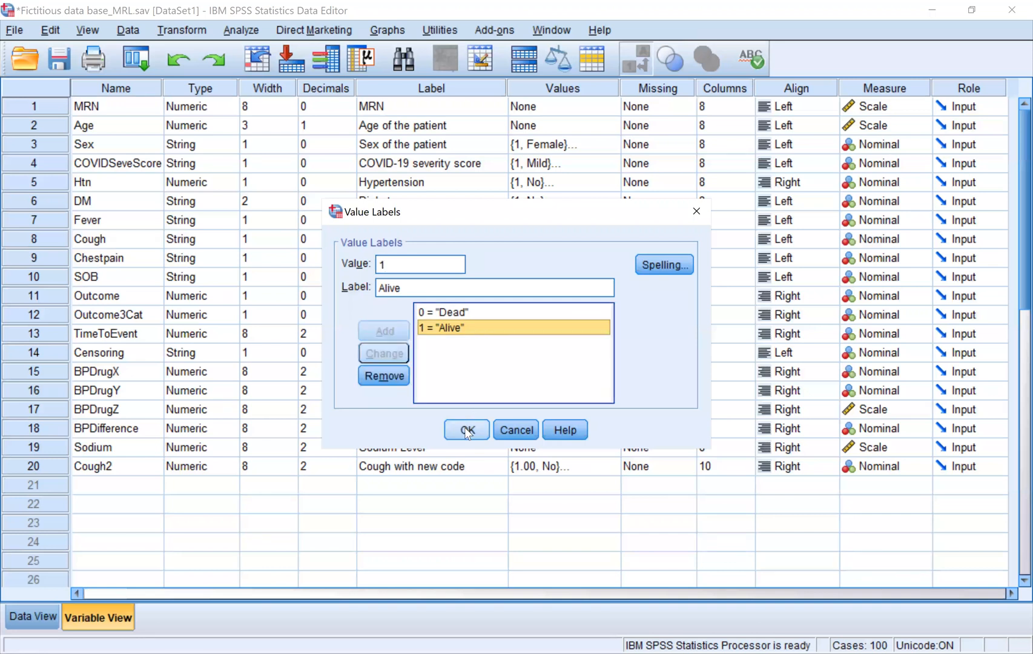
pyautogui.click(471, 431)
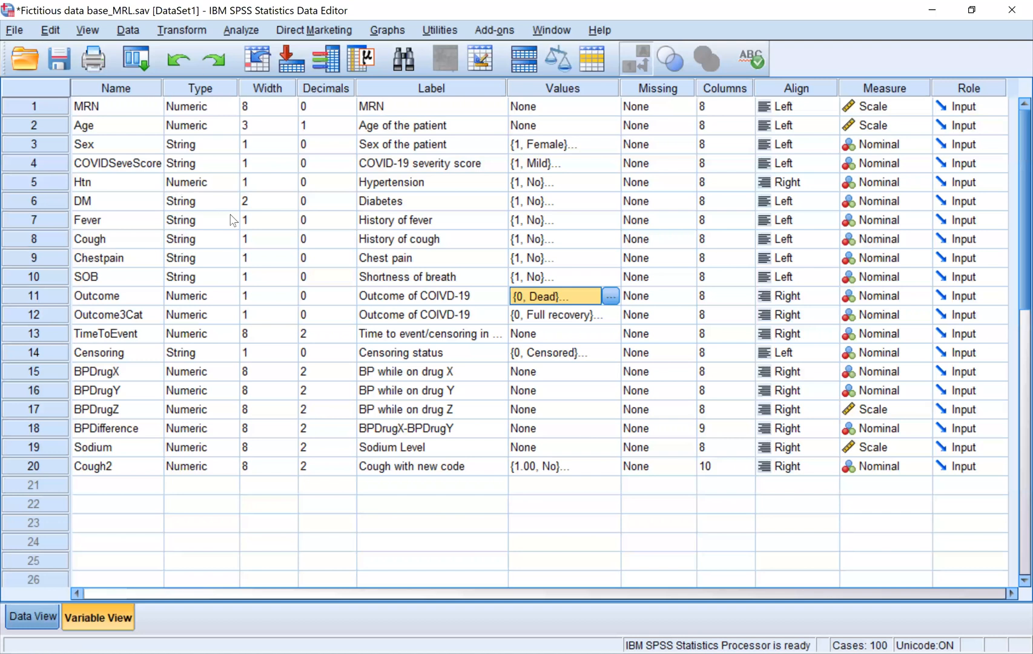
# Step: Check the codes behind the Dead and Alive cases in the Outcome column by switching between labels and codes
pyautogui.hotkey('ctrl', 't')
pyautogui.click(196, 147)
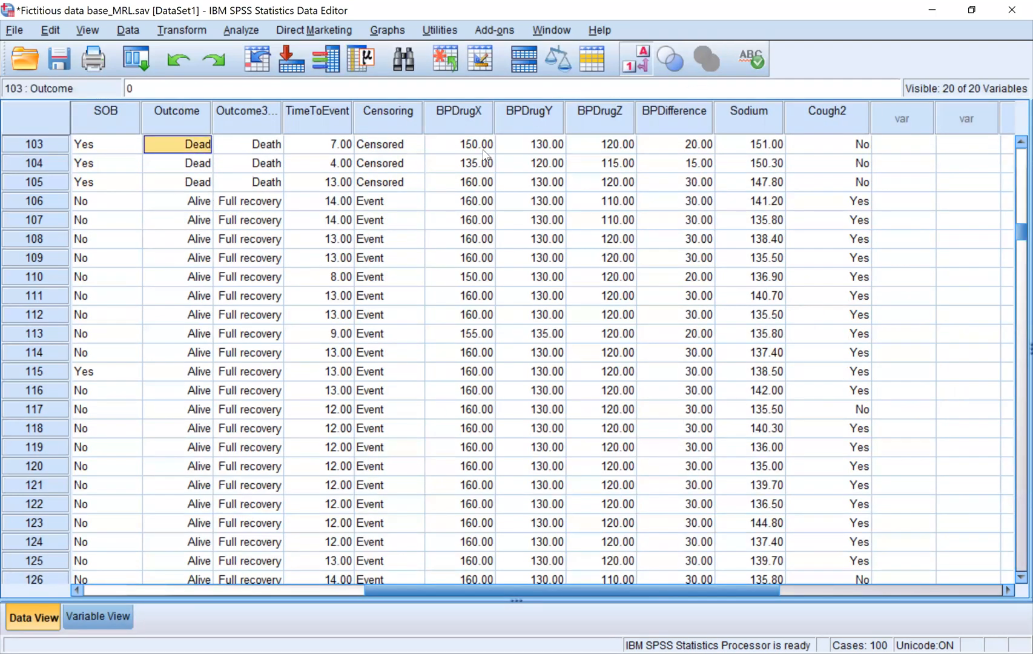
pyautogui.click(640, 57)
pyautogui.click(643, 61)
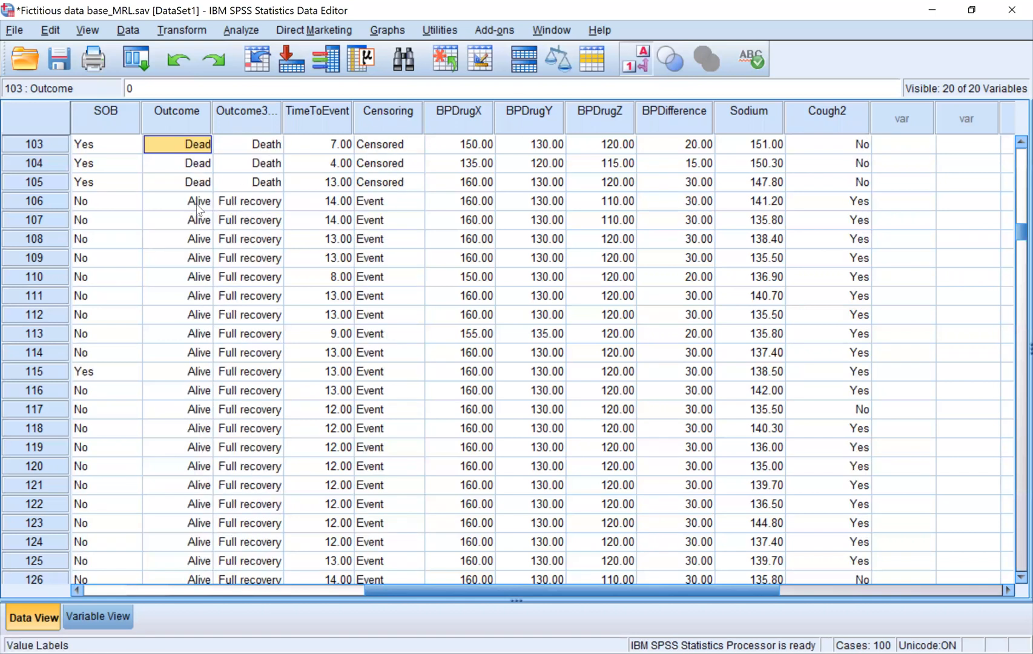
pyautogui.press('Down')
pyautogui.press('Down')
pyautogui.press('Down')
pyautogui.click(637, 56)
pyautogui.click(637, 56)
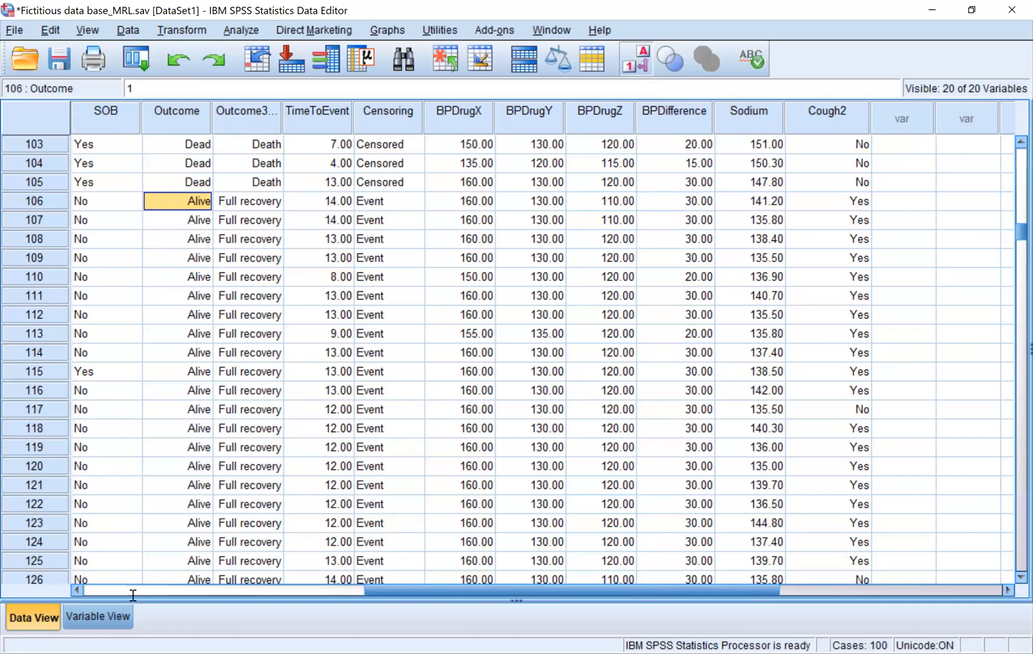
# Step: Review the updated value label definitions of Outcome without changing them
pyautogui.hotkey('ctrl', 't')
pyautogui.click(610, 295)
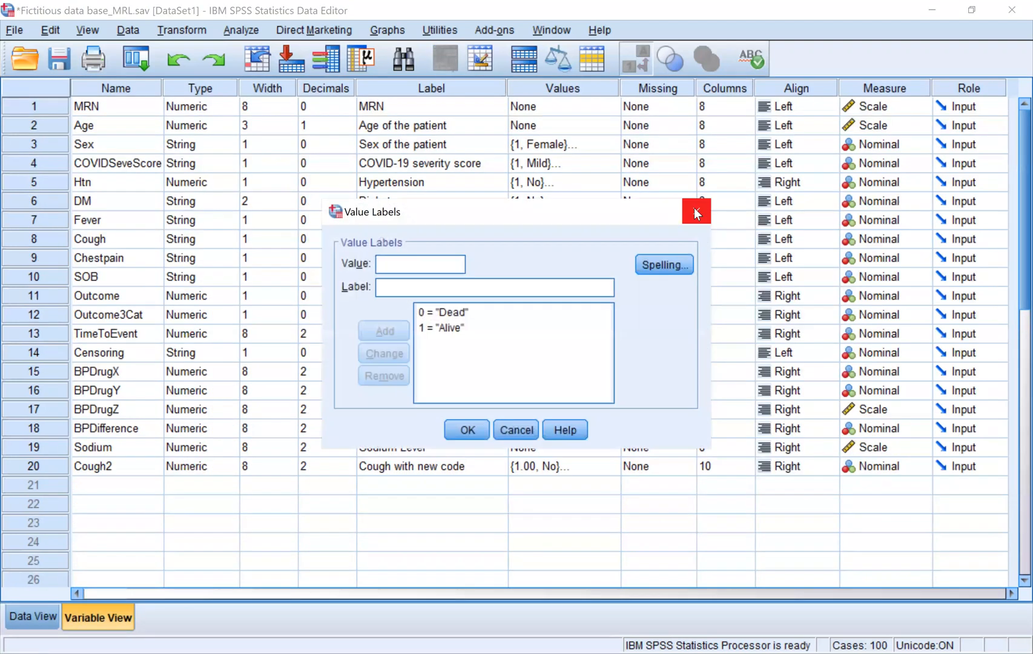
pyautogui.click(697, 212)
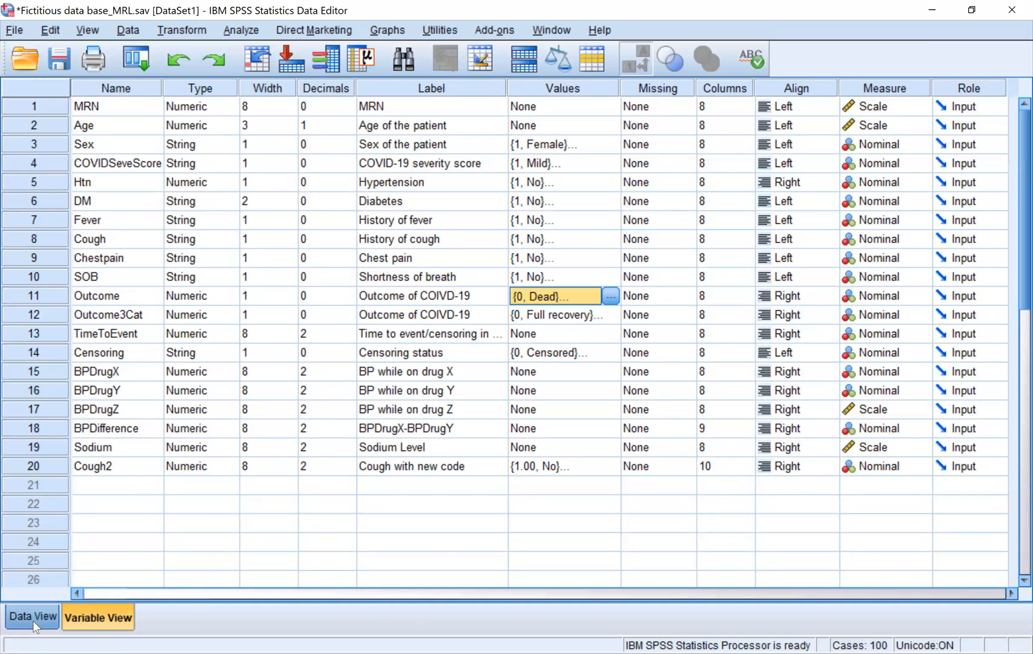
pyautogui.click(610, 295)
pyautogui.click(695, 213)
pyautogui.click(122, 487)
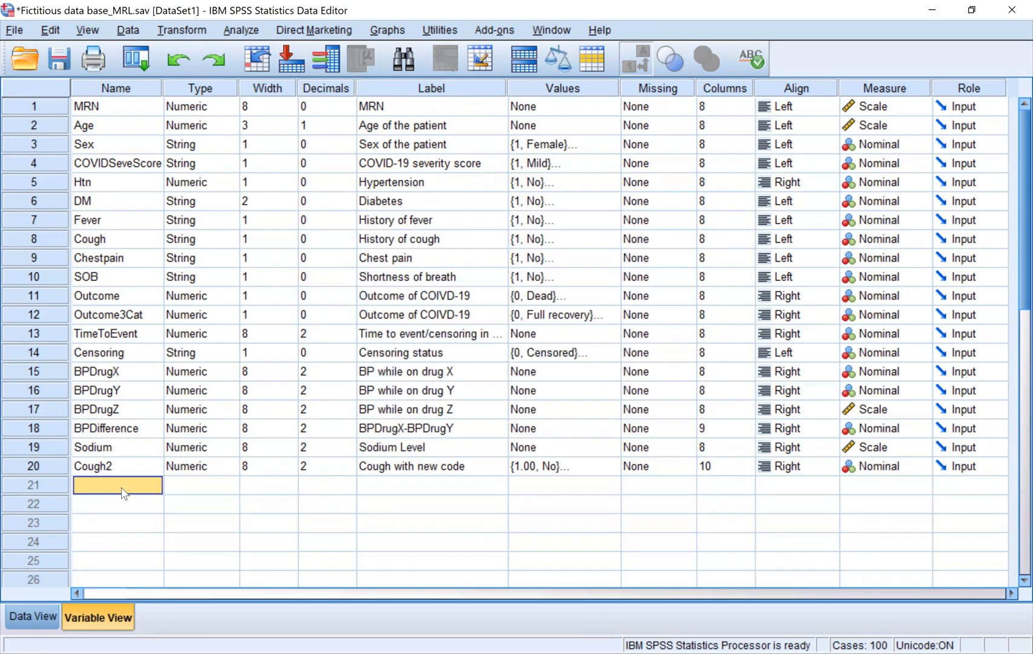
pyautogui.click(53, 466)
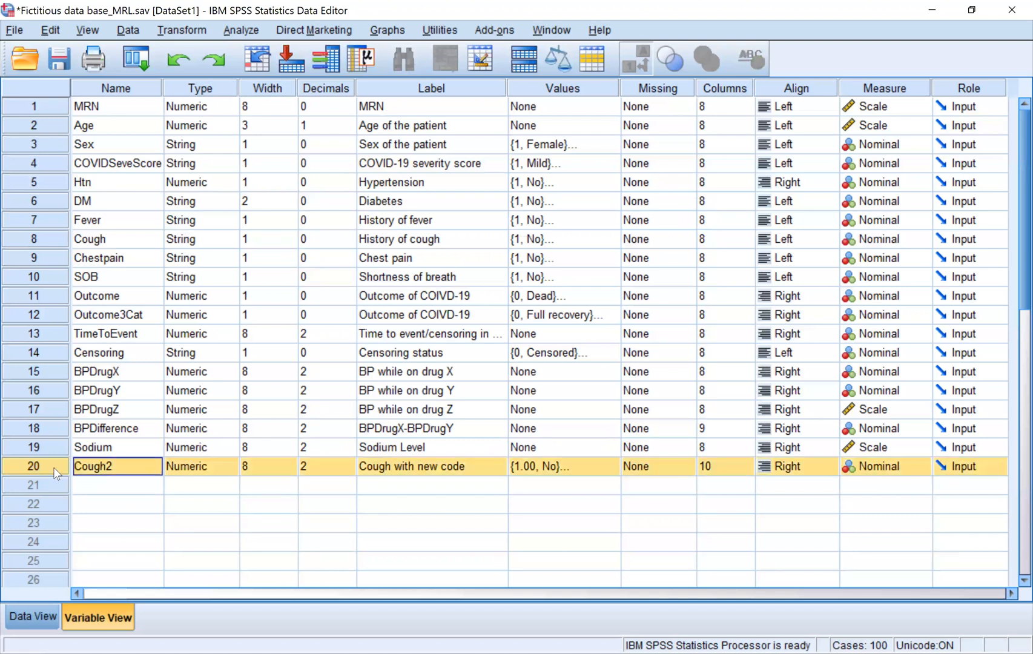
pyautogui.click(188, 27)
pyautogui.click(284, 163)
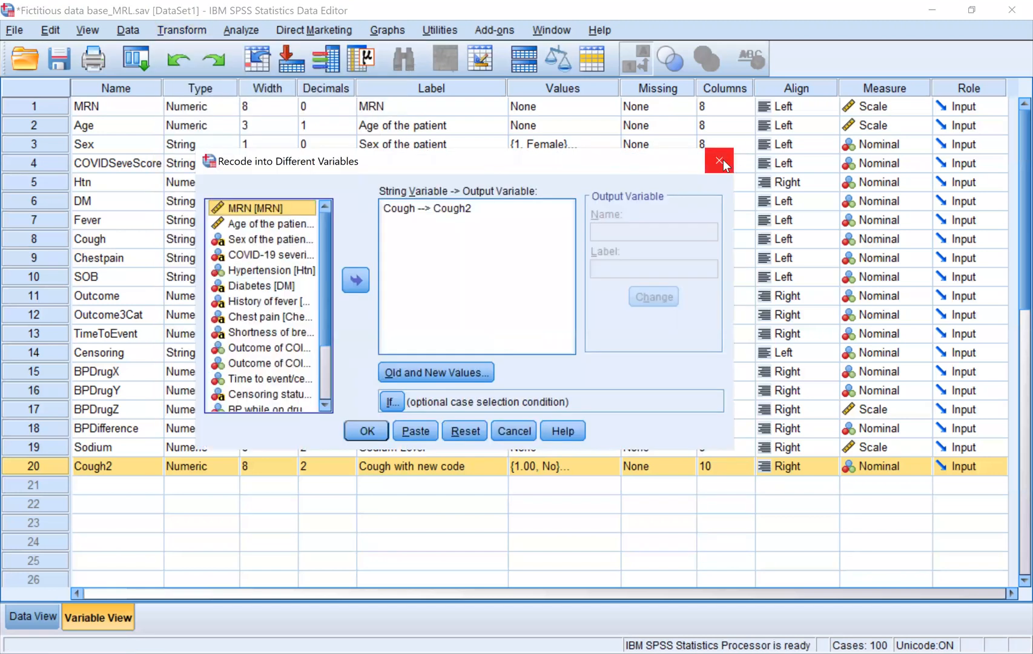
pyautogui.click(723, 159)
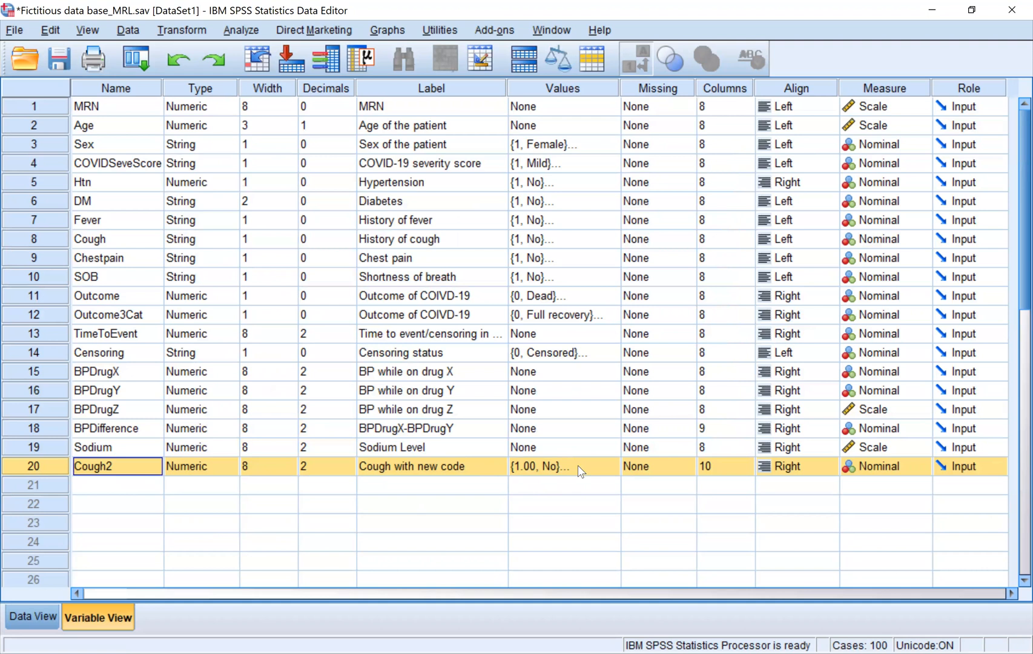
# Step: Delete the Cough2 variable from the dataset
pyautogui.click(34, 469)
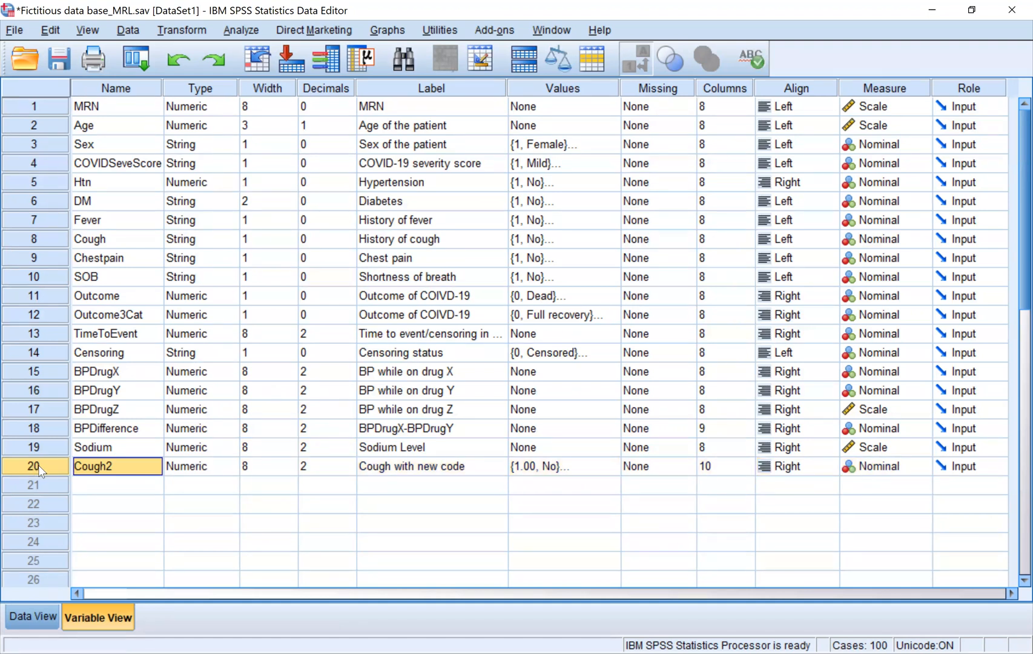
pyautogui.press('Down')
pyautogui.click(48, 466)
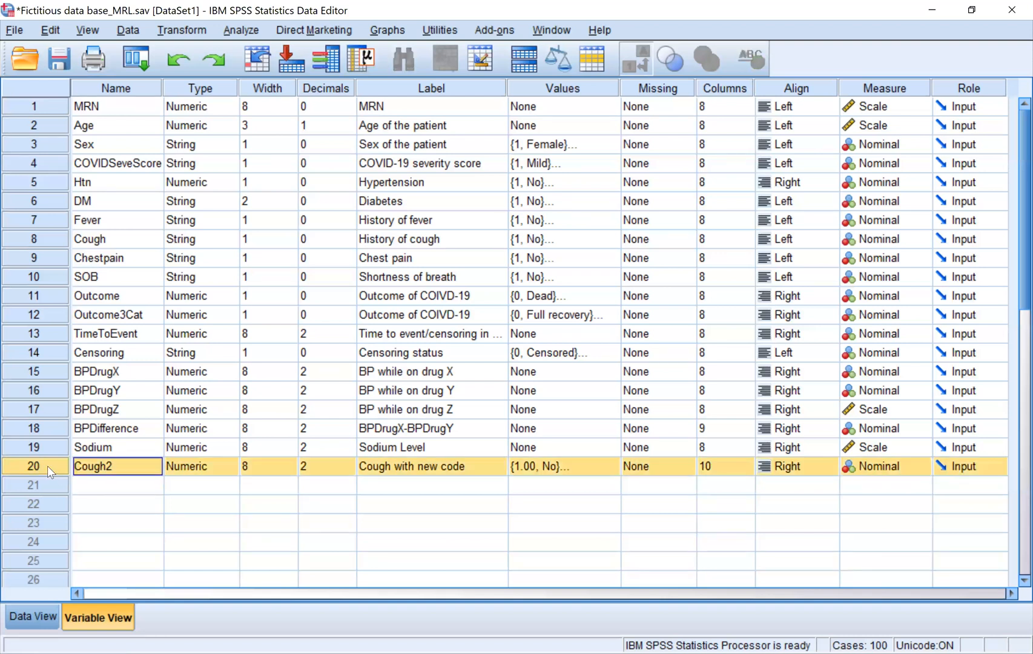
pyautogui.press('Delete')
pyautogui.click(243, 505)
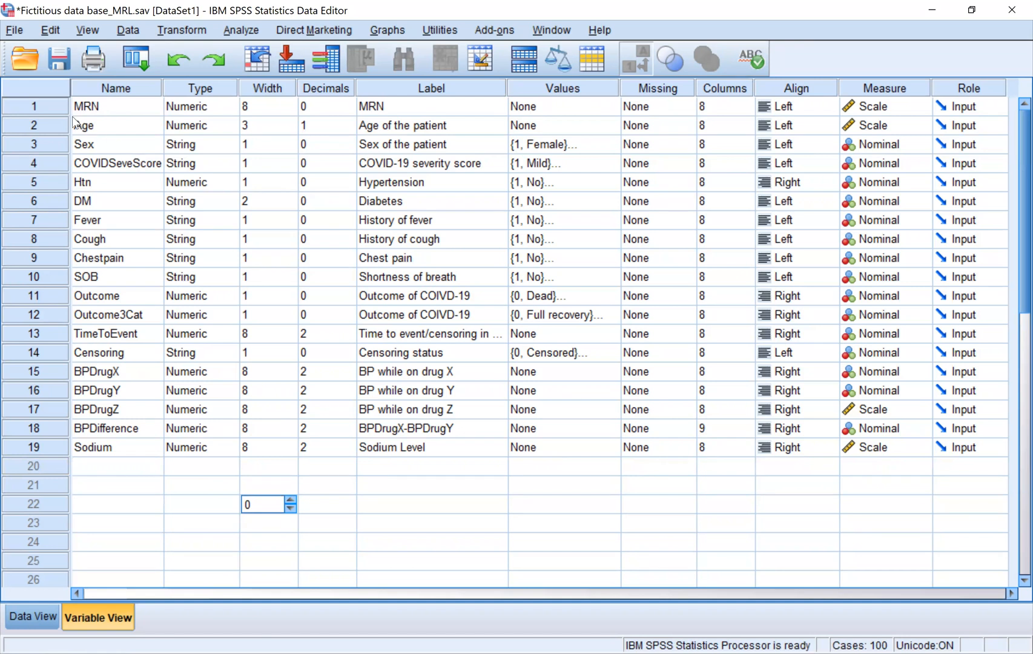
# Step: Start Recode into Different Variables, replacing the previous Cough entry with Age as the input variable and accepting the clearing of the old recode rules
pyautogui.click(34, 125)
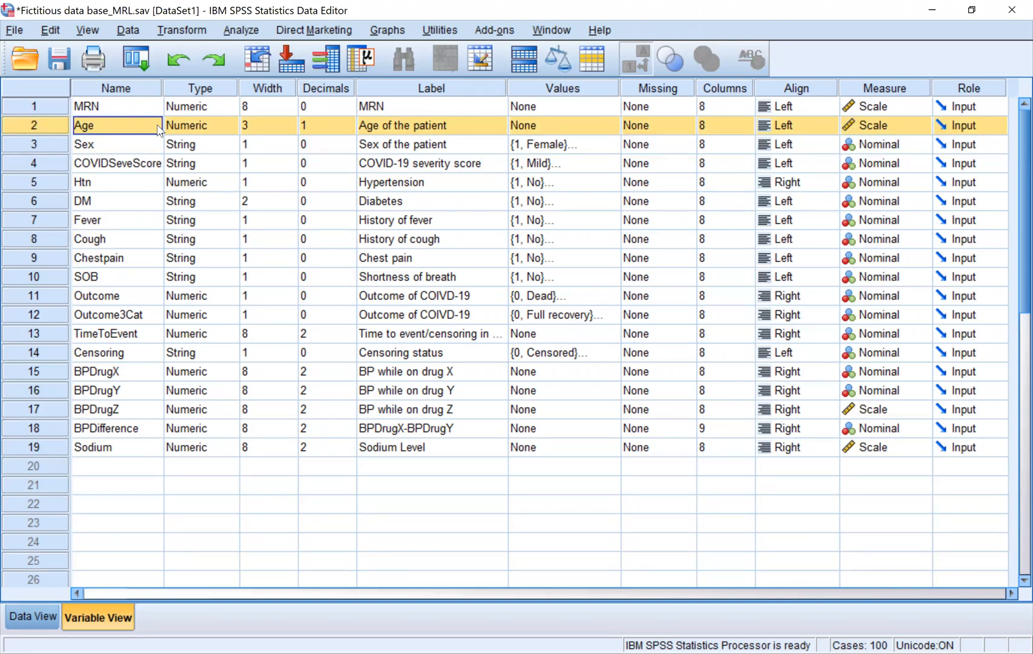
pyautogui.click(176, 28)
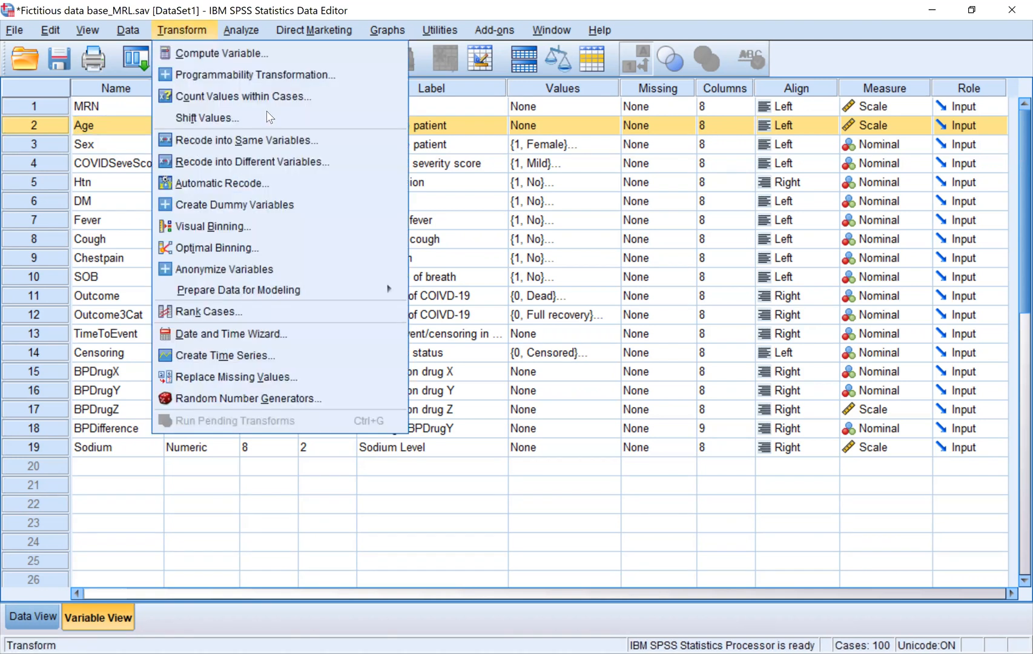
pyautogui.click(282, 162)
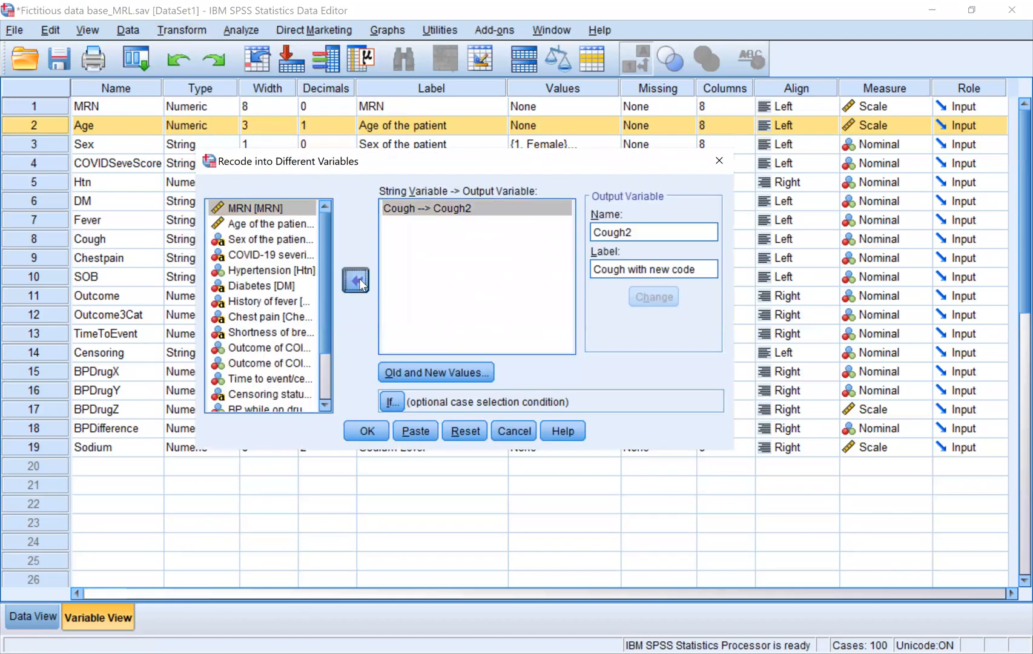
pyautogui.click(358, 279)
pyautogui.click(274, 224)
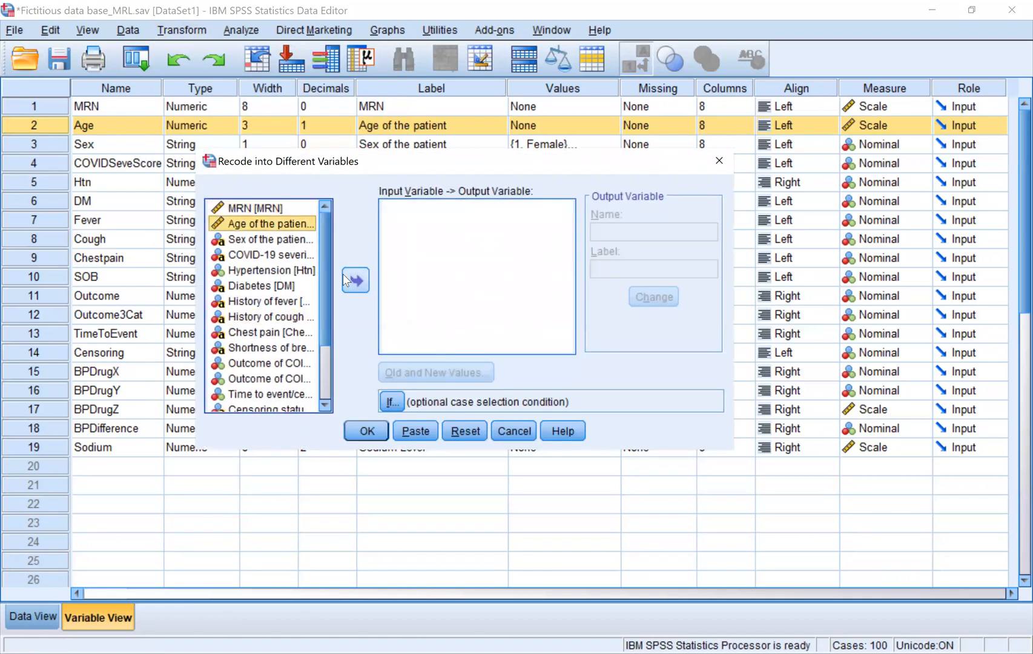
pyautogui.click(342, 274)
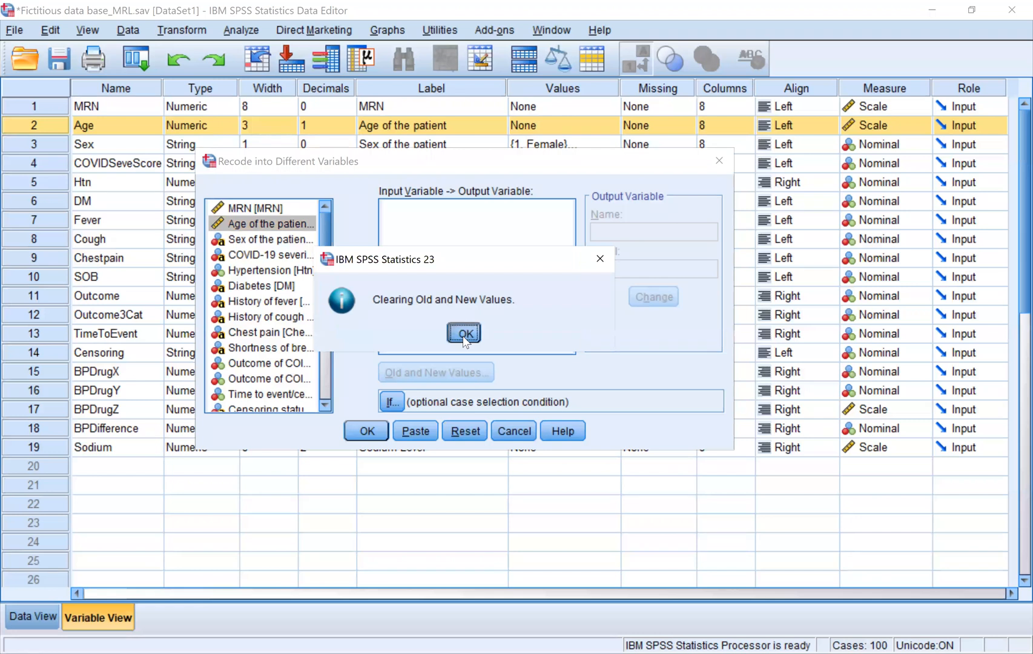
pyautogui.click(462, 335)
# Step: Enter Age-Cat as the output variable's name with the label "Age 10 years category" and try to assign it to Age
pyautogui.click(617, 234)
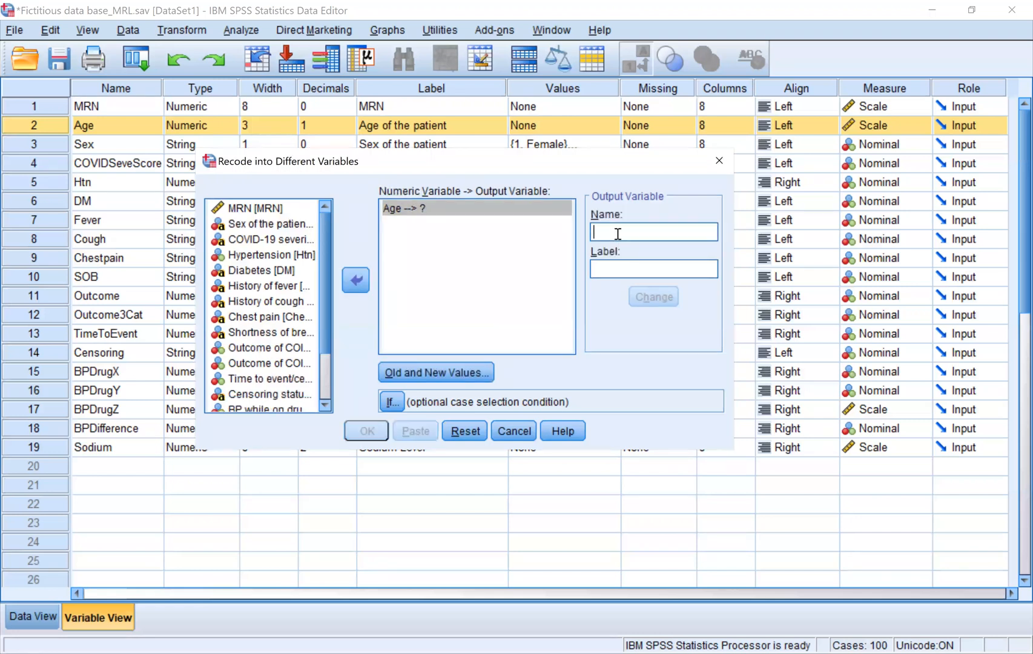
pyautogui.write('Age')
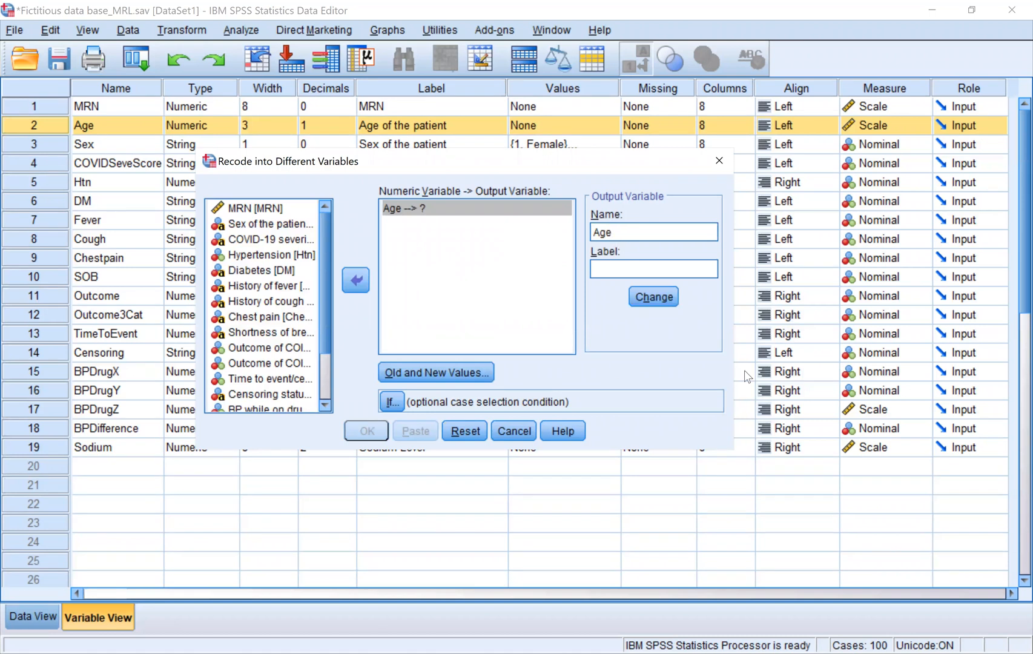
pyautogui.write('-Cat')
pyautogui.press('Tab')
pyautogui.write('Age 10 years categ')
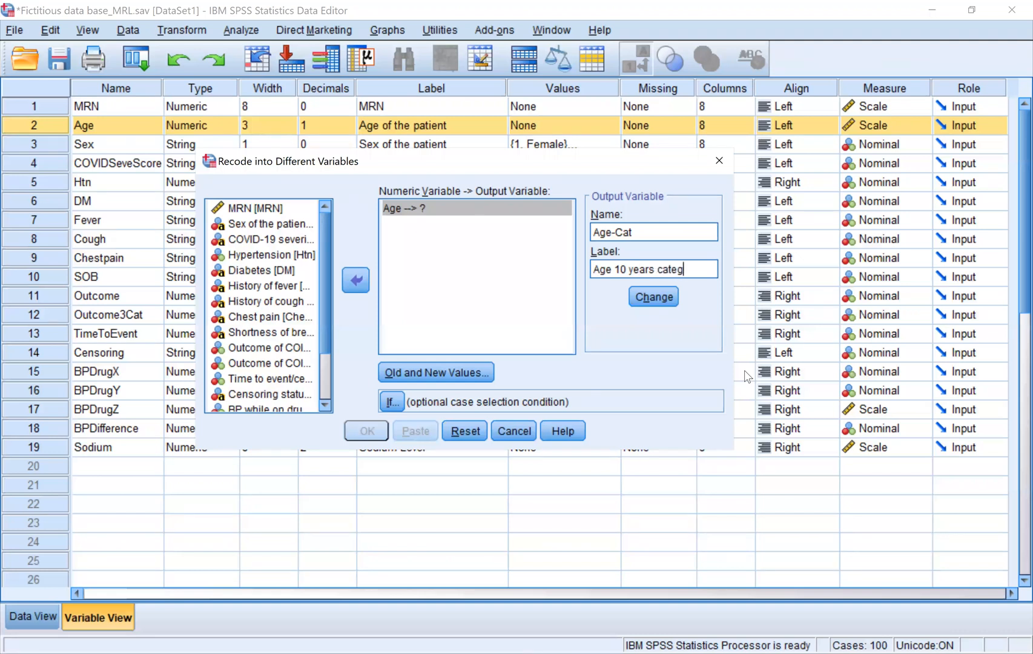
pyautogui.write('ory')
pyautogui.click(664, 303)
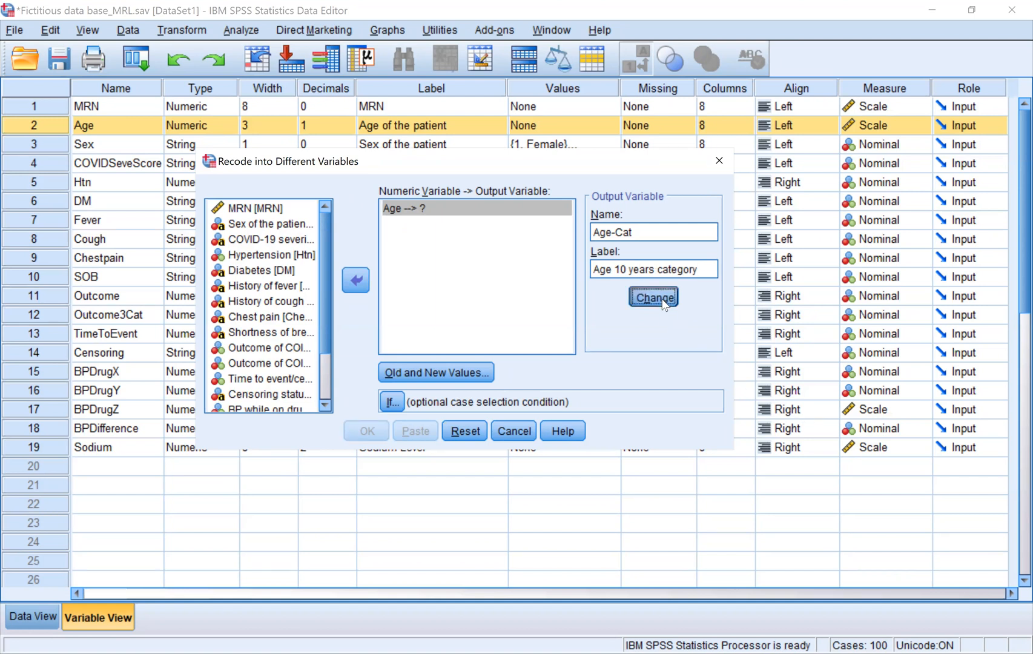
pyautogui.click(465, 332)
# Step: Correct the output variable's name to Age_Cat, using an underscore instead of the hyphen
pyautogui.click(637, 231)
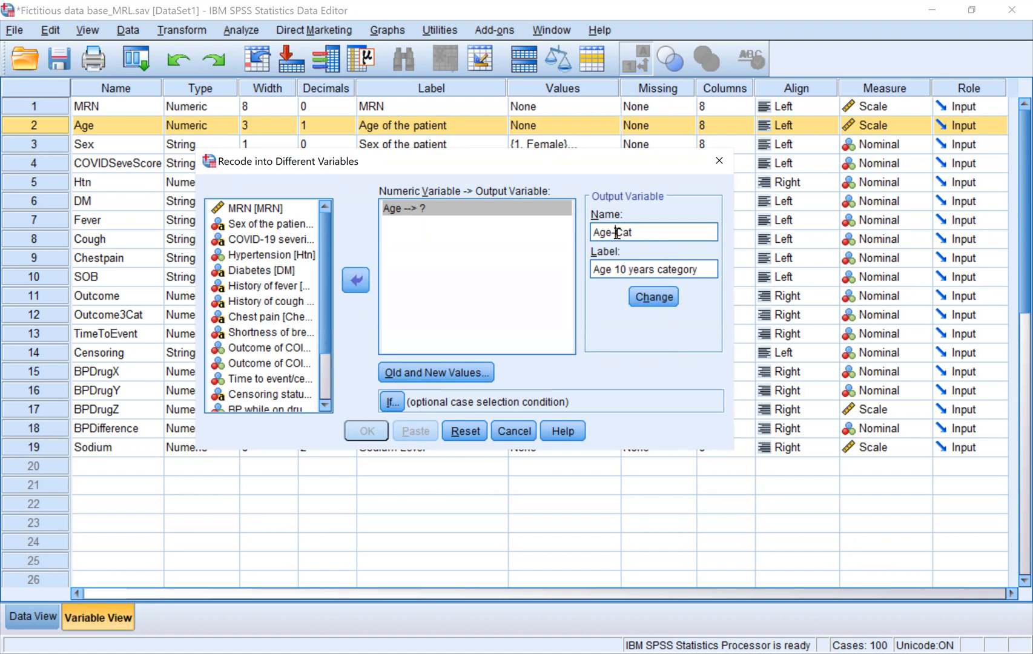
pyautogui.click(616, 233)
pyautogui.press('BackSpace')
pyautogui.write('_')
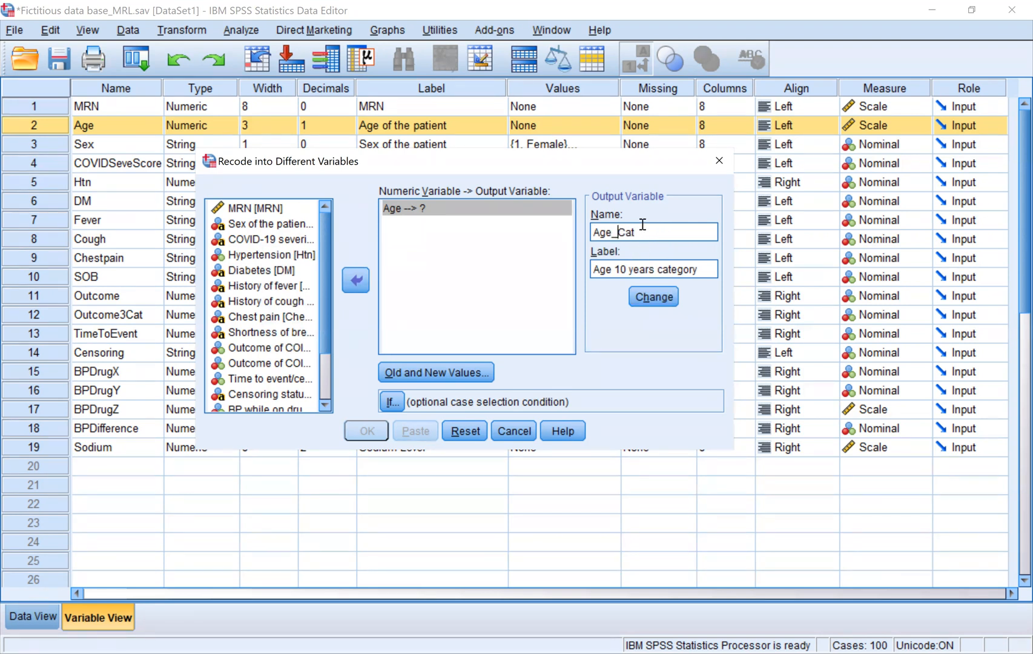
# Step: Define the old and new values for Age, adding a rule that recodes the lowest value through 29 as 1
pyautogui.click(472, 375)
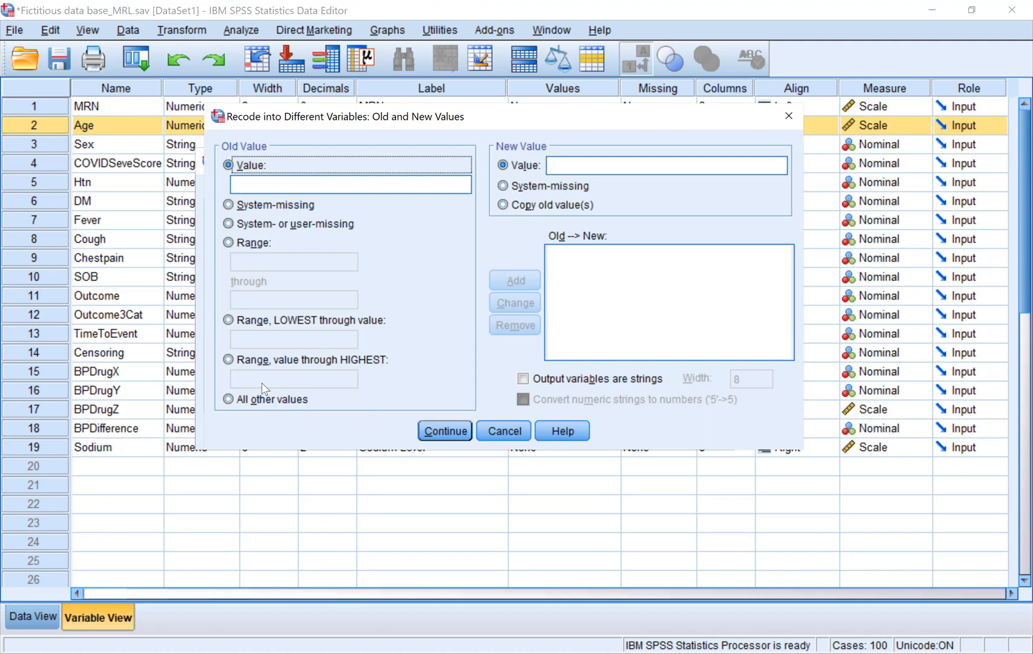
pyautogui.click(240, 245)
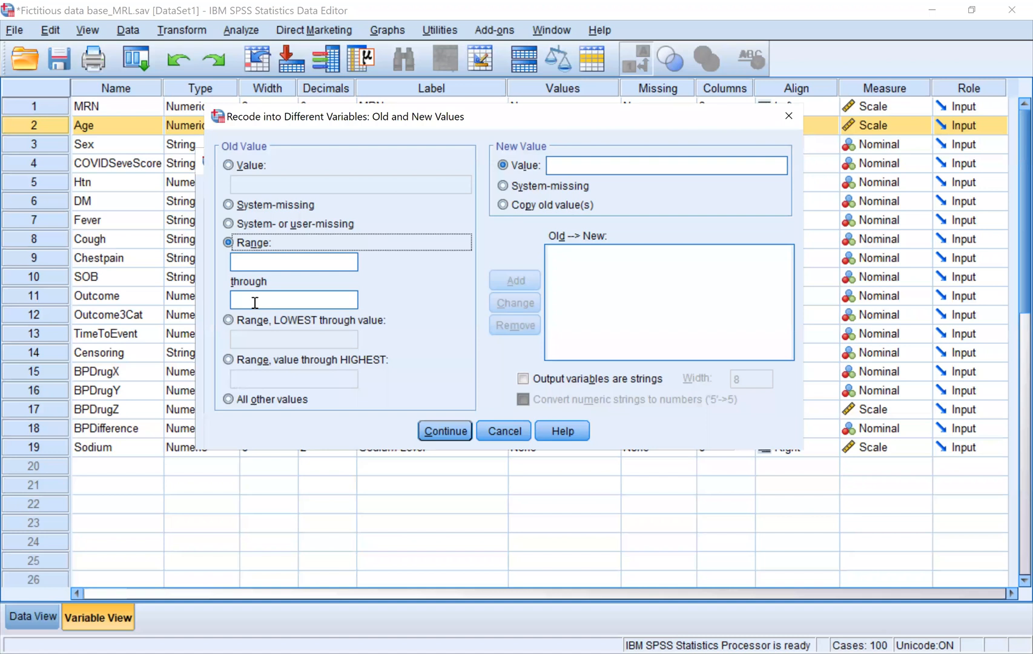
pyautogui.click(277, 319)
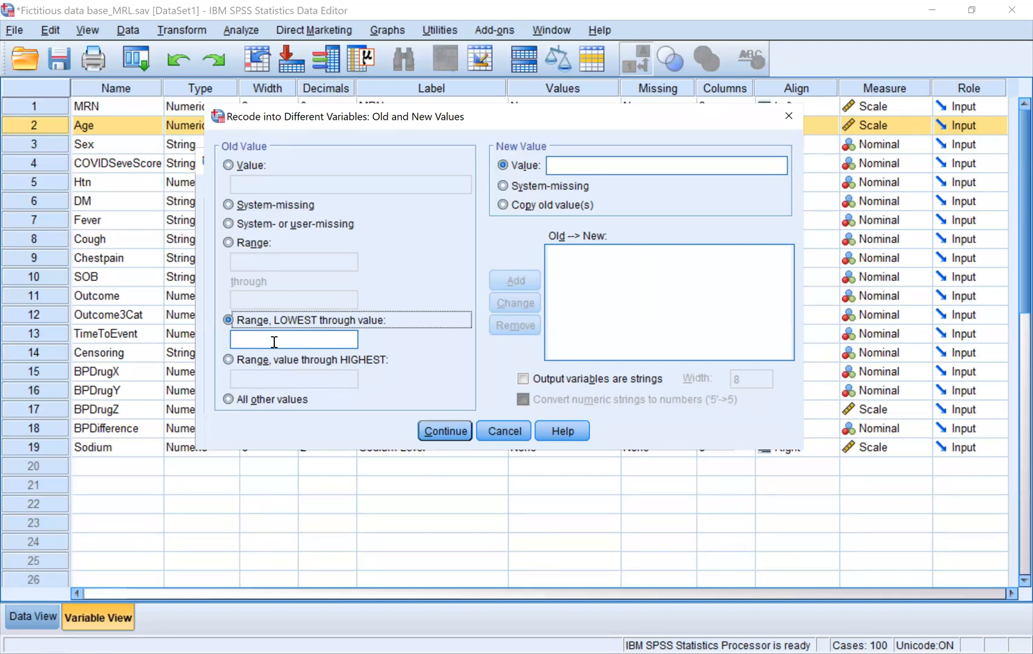
pyautogui.click(274, 343)
pyautogui.write('29')
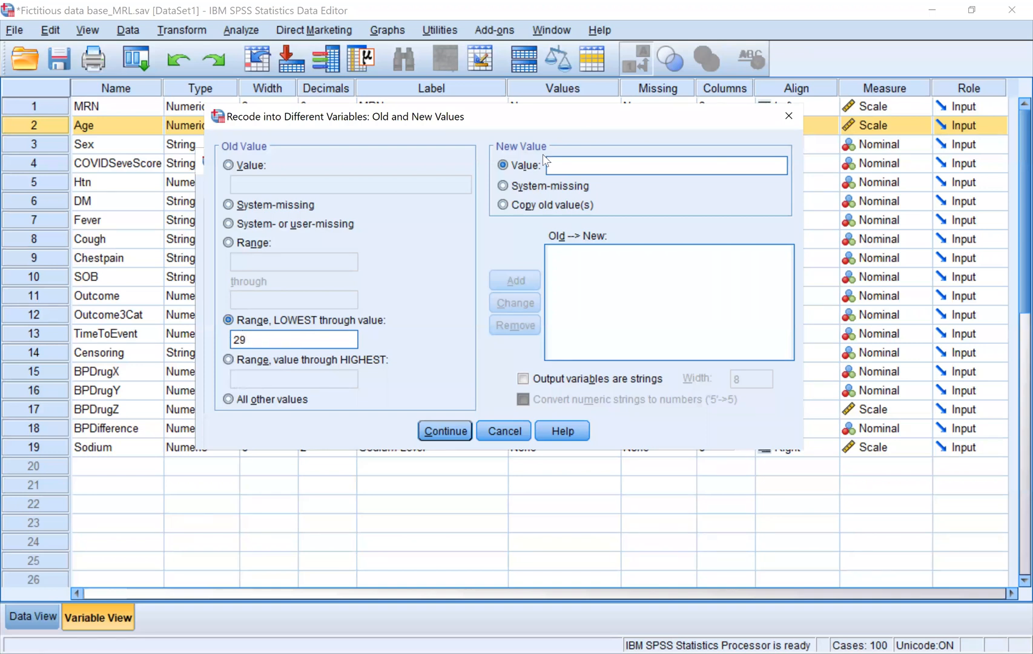
pyautogui.click(566, 174)
pyautogui.write('1')
pyautogui.click(516, 280)
# Step: Add a rule that recodes the age range 30 through 39 as 2
pyautogui.click(244, 243)
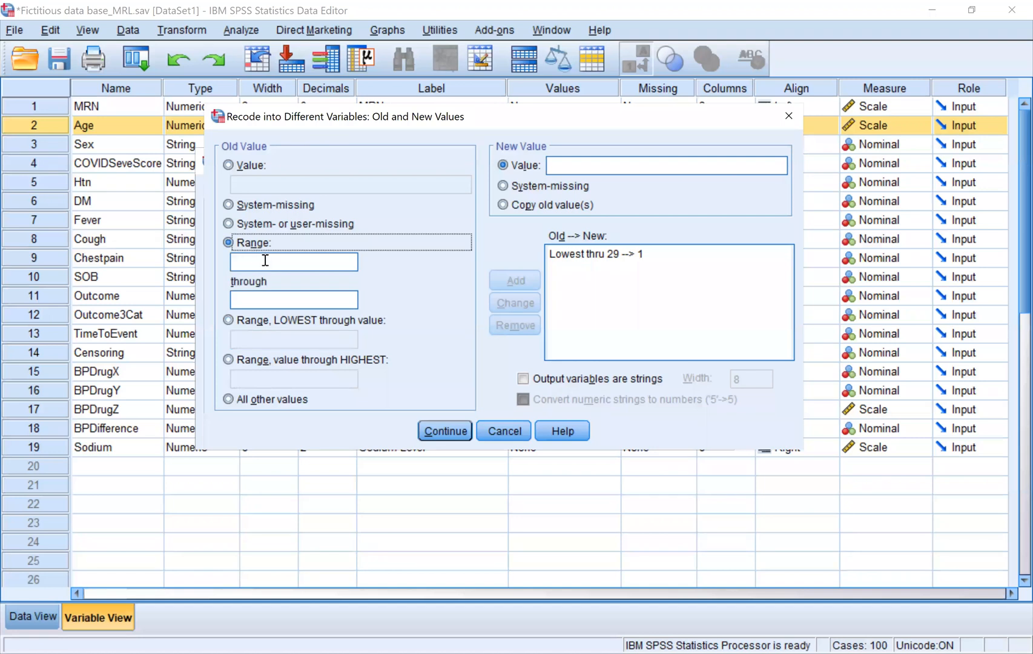
pyautogui.click(265, 260)
pyautogui.write('30')
pyautogui.press('Tab')
pyautogui.write('39')
pyautogui.click(587, 166)
pyautogui.write('2')
pyautogui.press('Return')
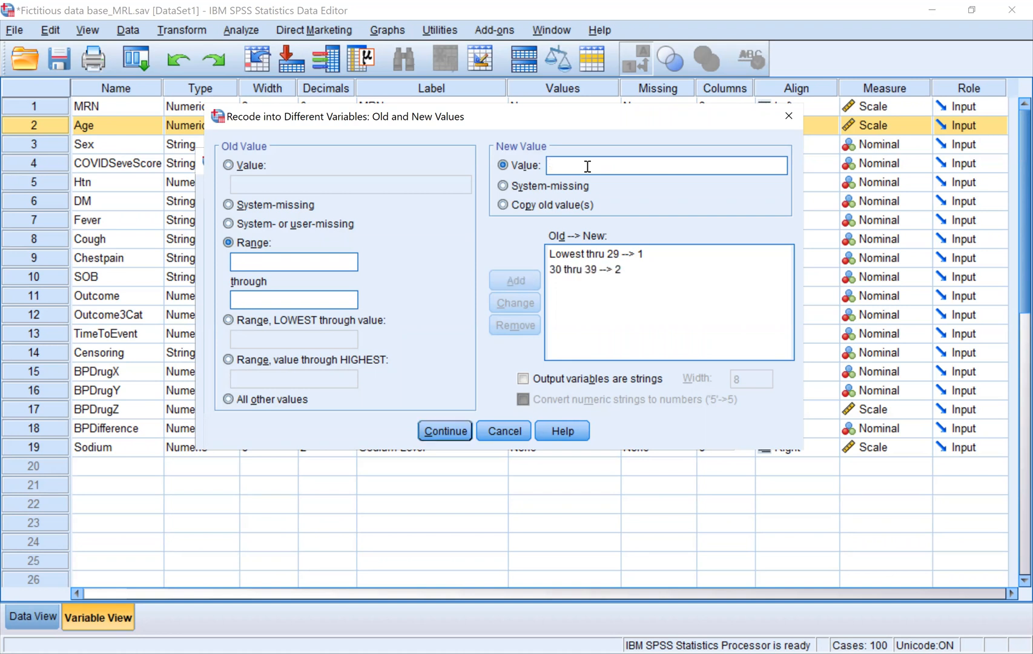
# Step: Add a rule that recodes the age range 40 through 49 as 3
pyautogui.click(327, 254)
pyautogui.write('40')
pyautogui.press('Tab')
pyautogui.write('49')
pyautogui.press('Tab')
pyautogui.write('3')
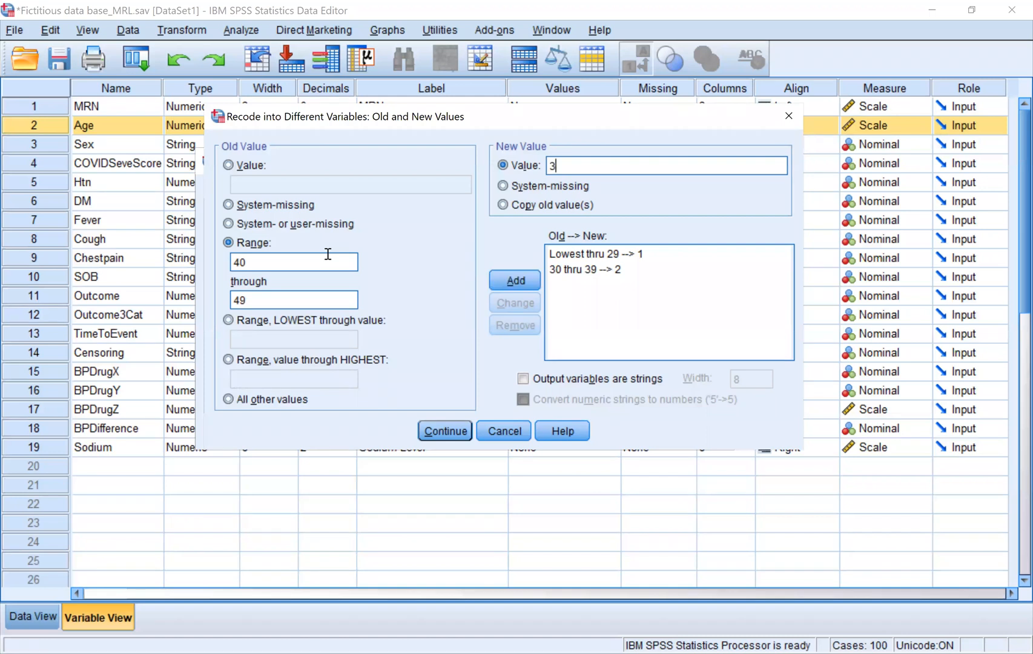
pyautogui.press('Return')
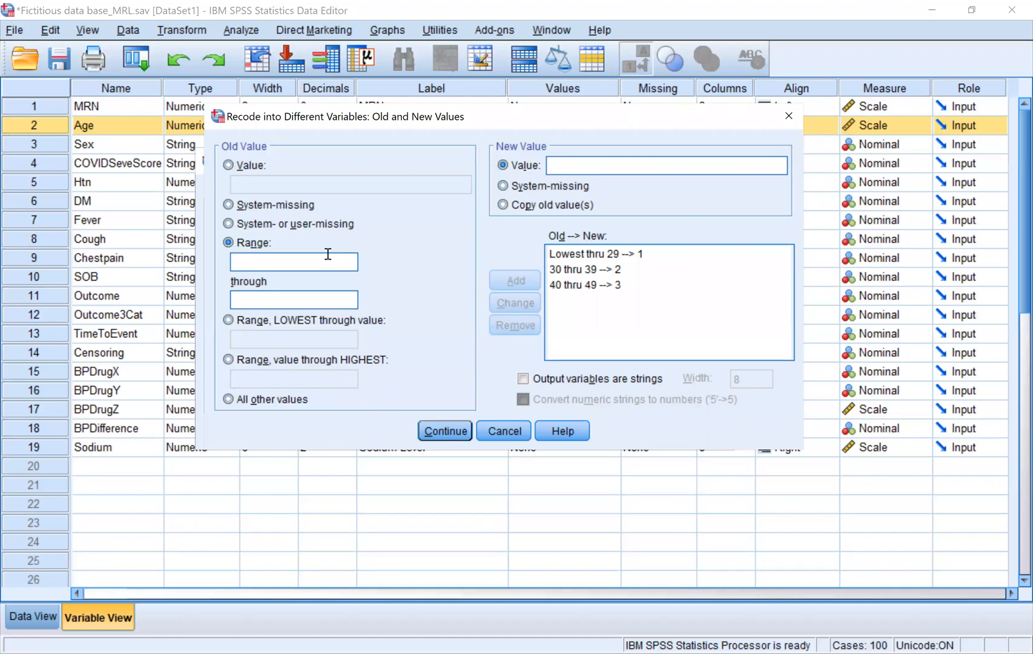
# Step: Add a rule that recodes the age range 50 through 59 as 4
pyautogui.click(289, 261)
pyautogui.write('50')
pyautogui.press('Tab')
pyautogui.write('59')
pyautogui.click(576, 170)
pyautogui.write('4')
pyautogui.press('Return')
# Step: Add a rule that recodes ages 60 through highest as 5, then assign Age_Cat as the output and run the recode
pyautogui.click(317, 359)
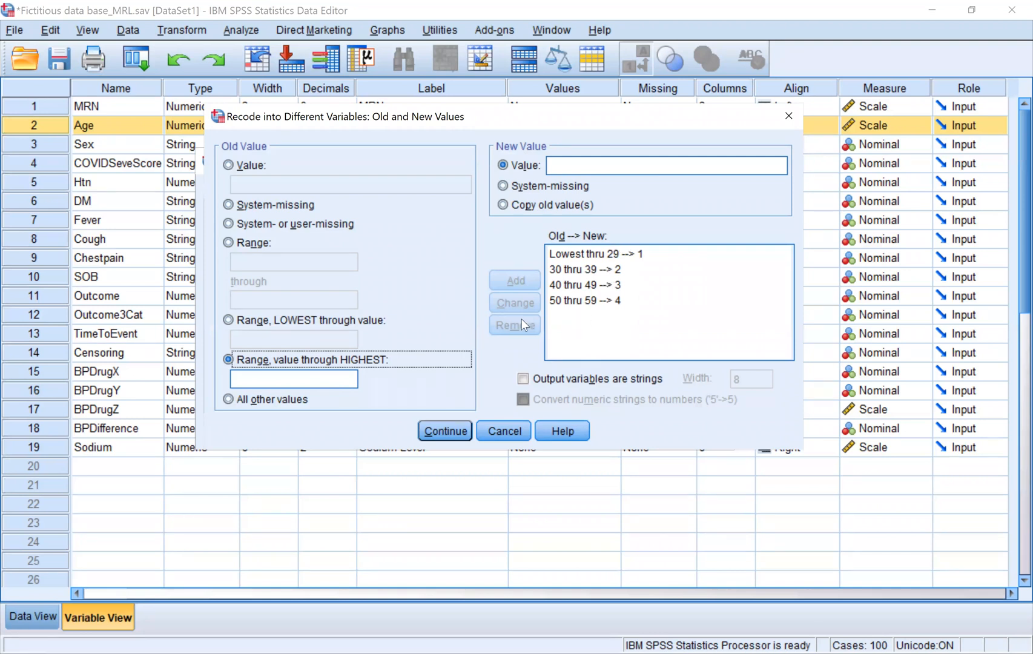
pyautogui.click(292, 378)
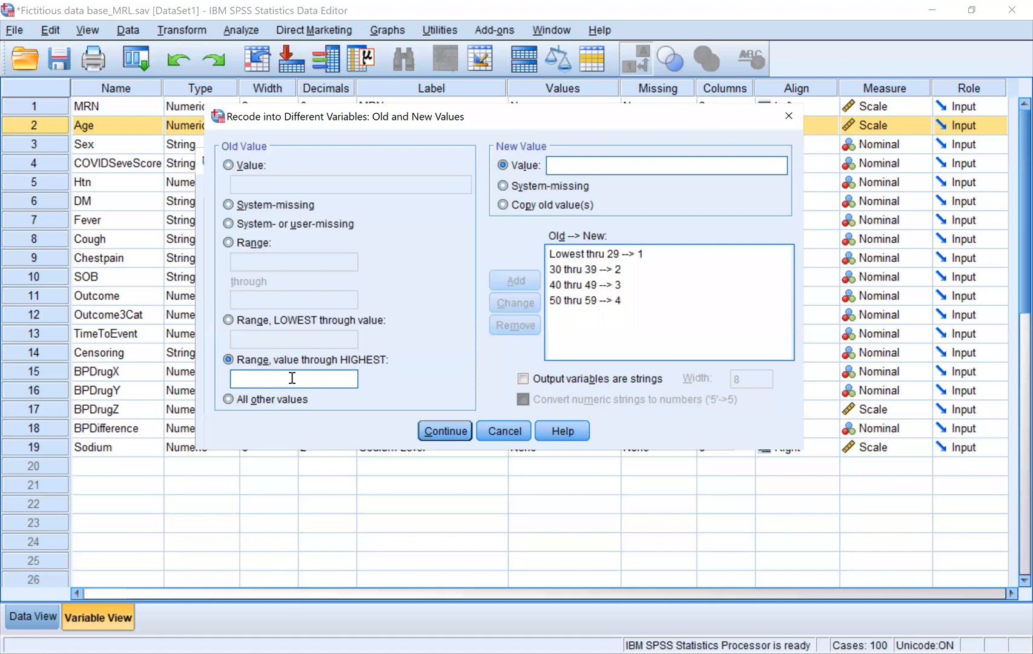
pyautogui.write('60')
pyautogui.click(582, 160)
pyautogui.write('5')
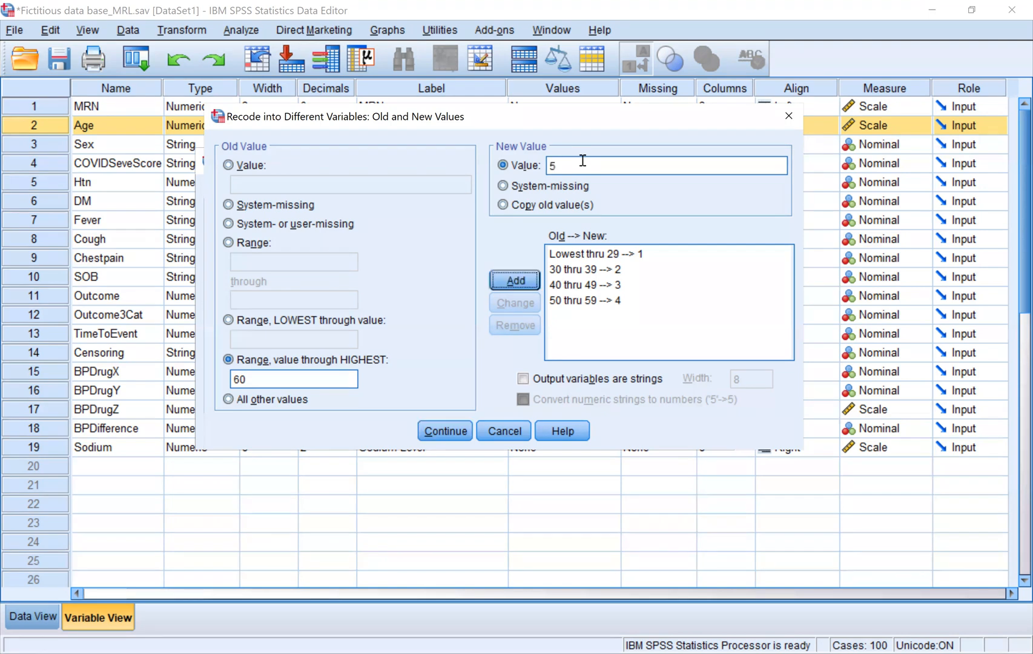
pyautogui.press('Return')
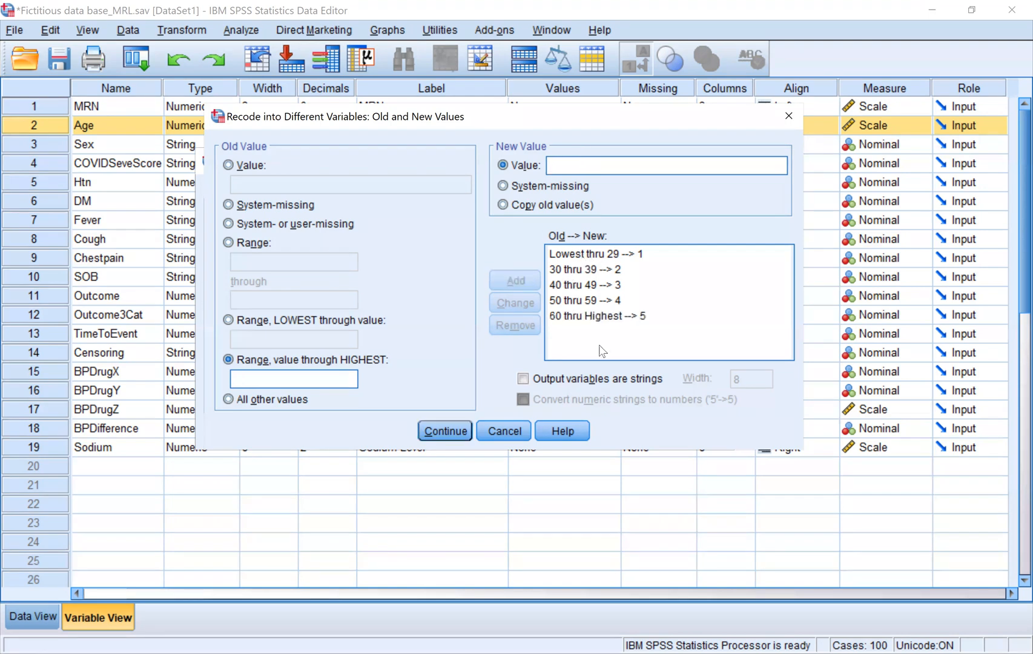
pyautogui.click(444, 431)
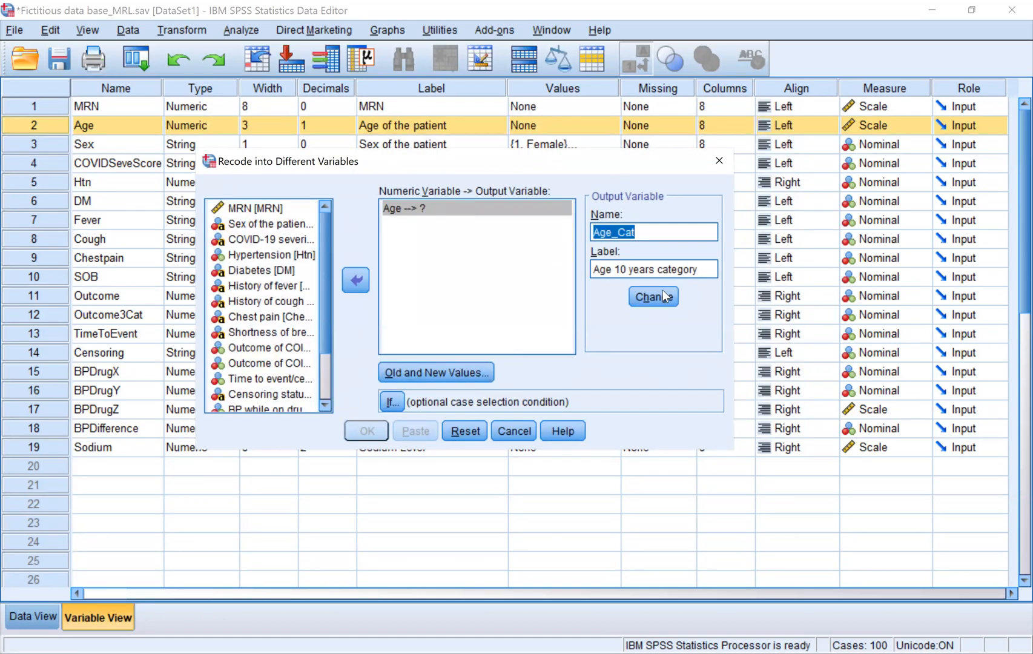
pyautogui.click(368, 431)
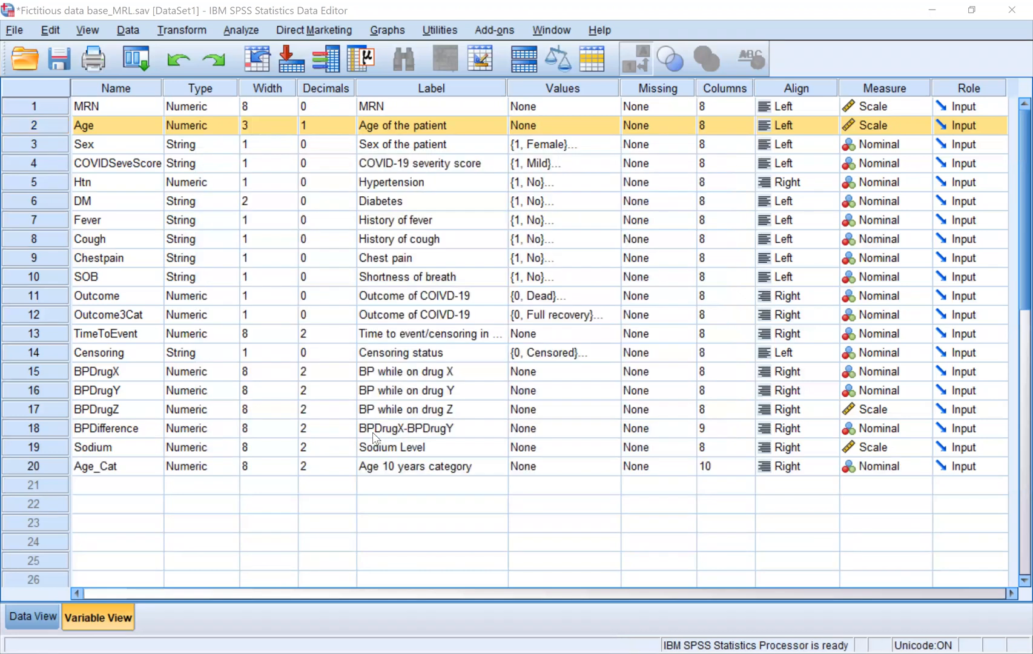
# Step: Open the value labels of Age_Cat and add the label "29 and less" for value 1
pyautogui.click(47, 471)
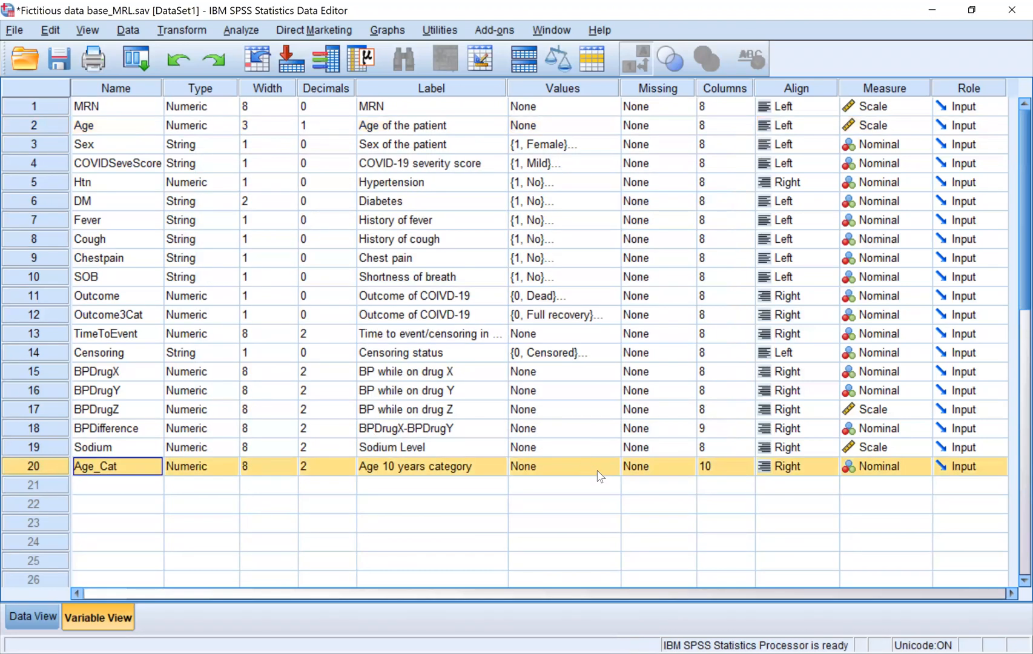
pyautogui.click(600, 472)
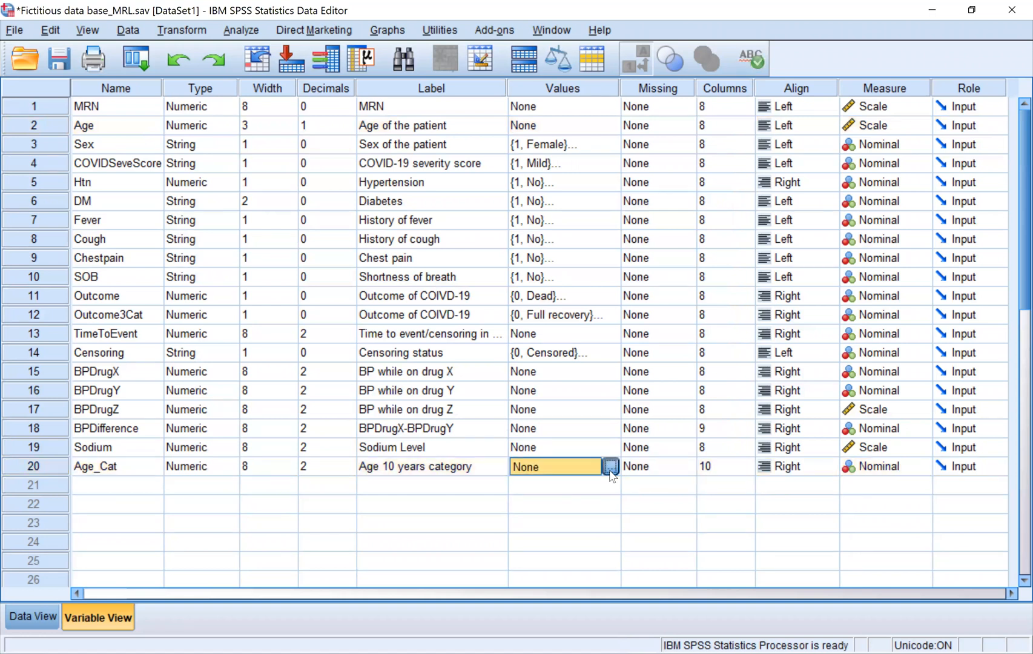
pyautogui.click(610, 468)
pyautogui.write('1')
pyautogui.press('Tab')
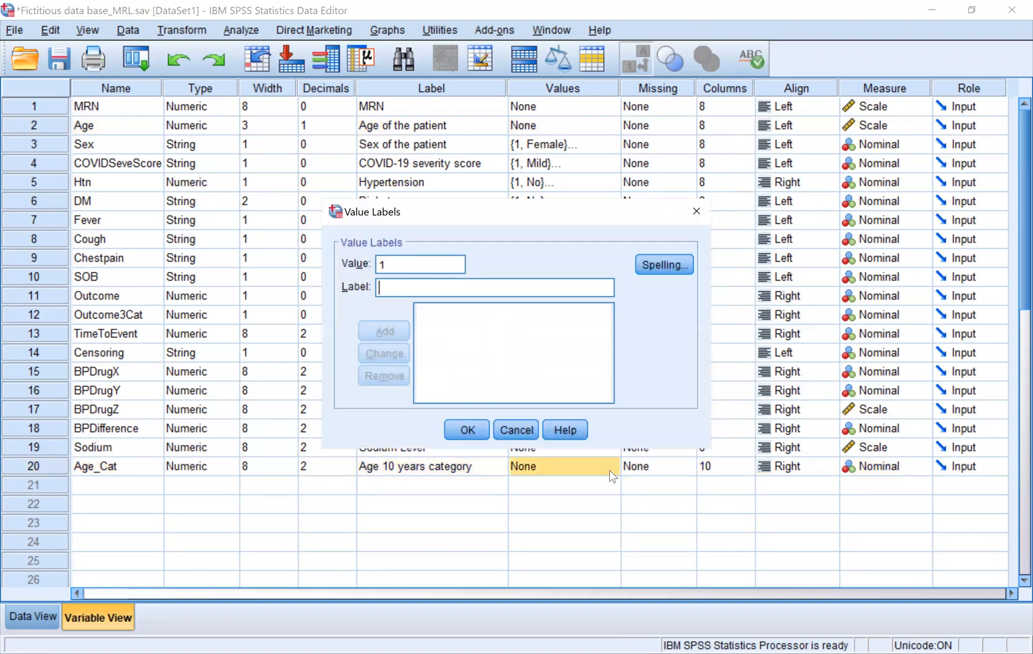
pyautogui.write('29 and less')
pyautogui.press('Return')
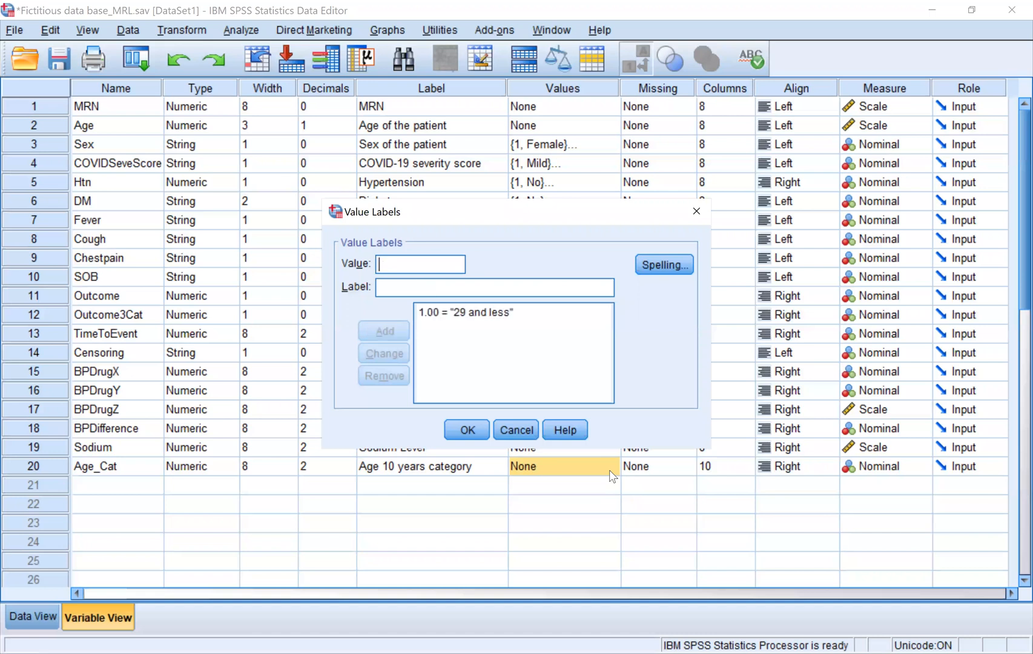
# Step: Add the value label "30-39" for value 2 of Age_Cat
pyautogui.write('2')
pyautogui.press('Tab')
pyautogui.write('30-39')
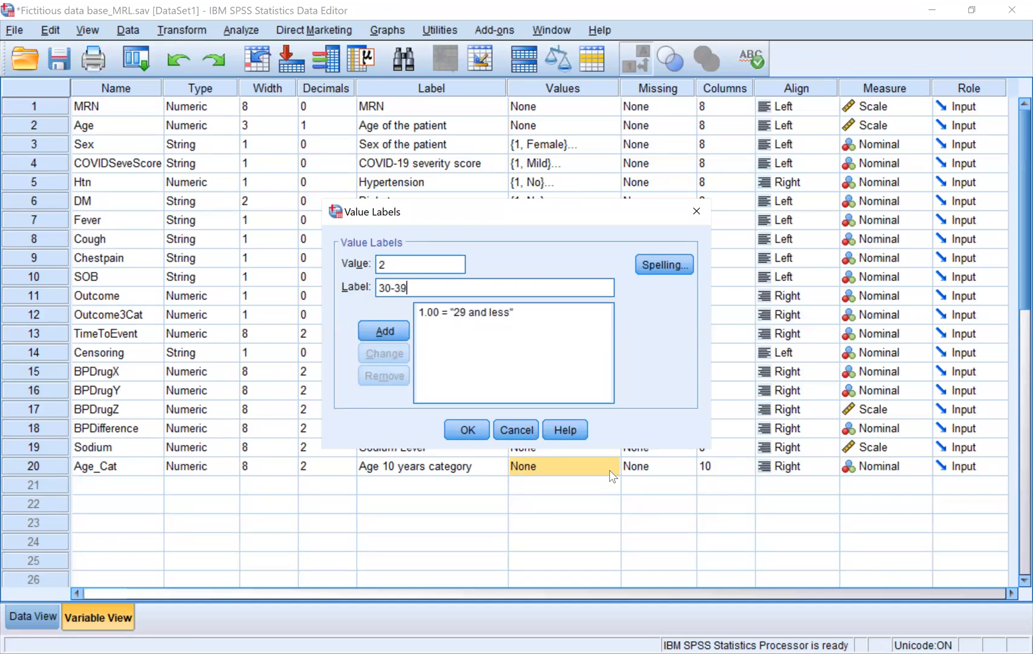
pyautogui.press('Return')
# Step: Add the value labels "40-49" for value 3 and "50-59" for value 4 of Age_Cat
pyautogui.press('BackSpace')
pyautogui.write('3')
pyautogui.press('Tab')
pyautogui.write('40-49')
pyautogui.press('Return')
pyautogui.write('4')
pyautogui.press('Tab')
pyautogui.write('50-59')
pyautogui.press('Return')
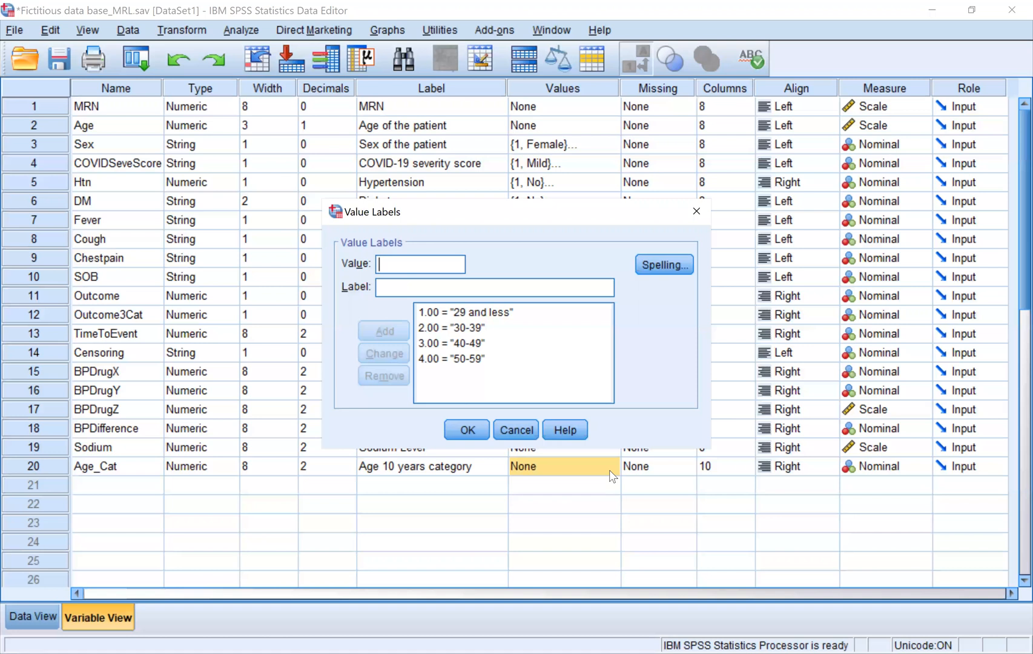
# Step: Add the value label "60 and above" for value 5 and apply the labels to Age_Cat
pyautogui.write('5')
pyautogui.press('Tab')
pyautogui.write('60 and above')
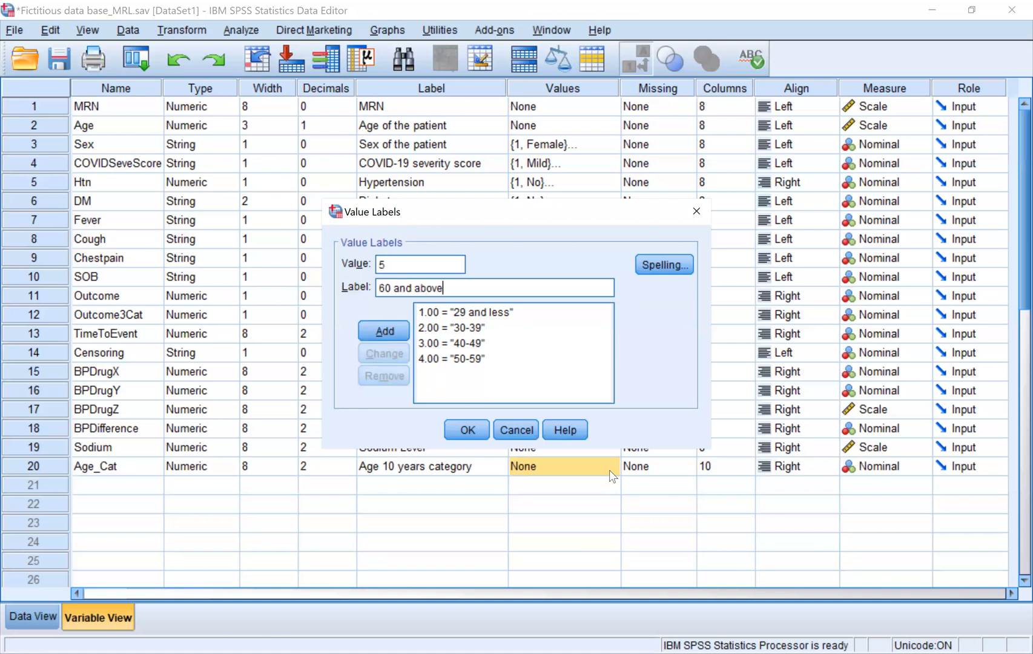
pyautogui.press('Return')
pyautogui.click(467, 430)
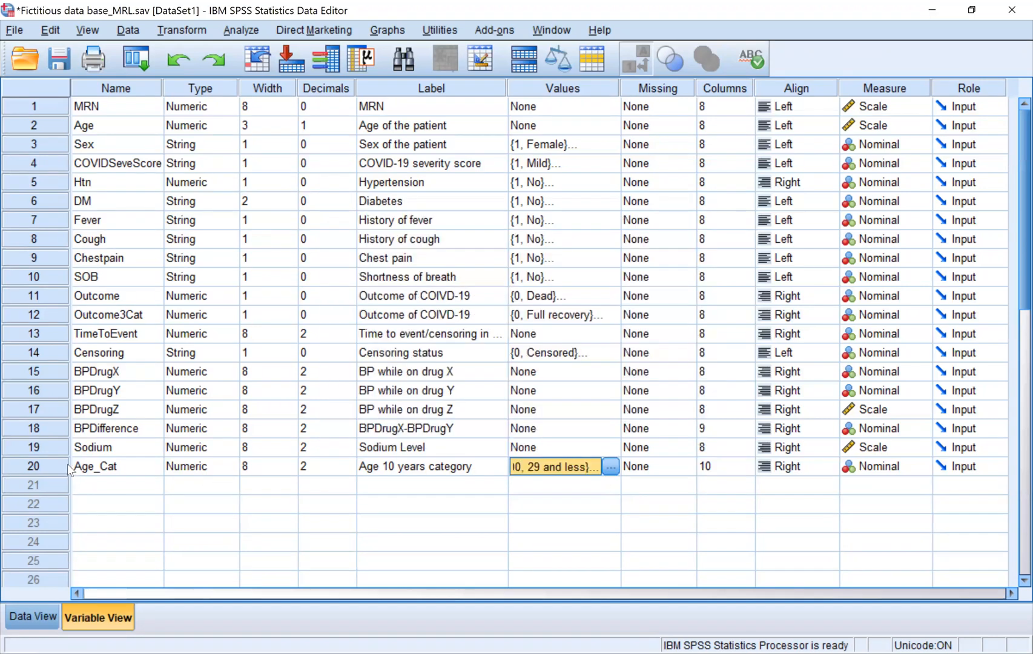
# Step: Check the labelled Age_Cat values in the data sheet and compare them with the original Age column
pyautogui.hotkey('ctrl', 't')
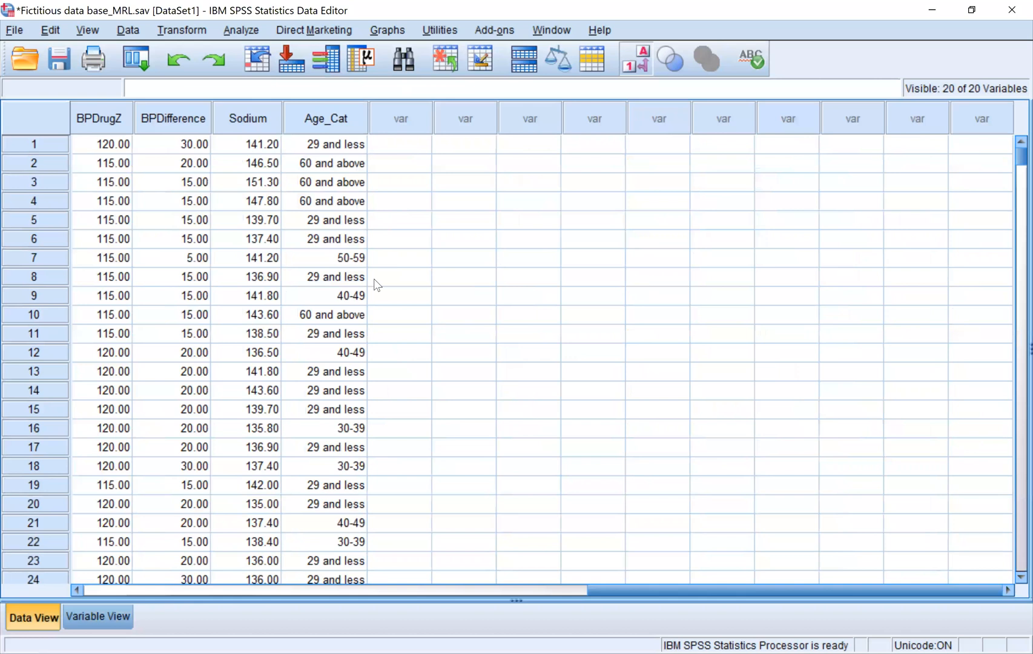
pyautogui.click(635, 59)
pyautogui.click(636, 59)
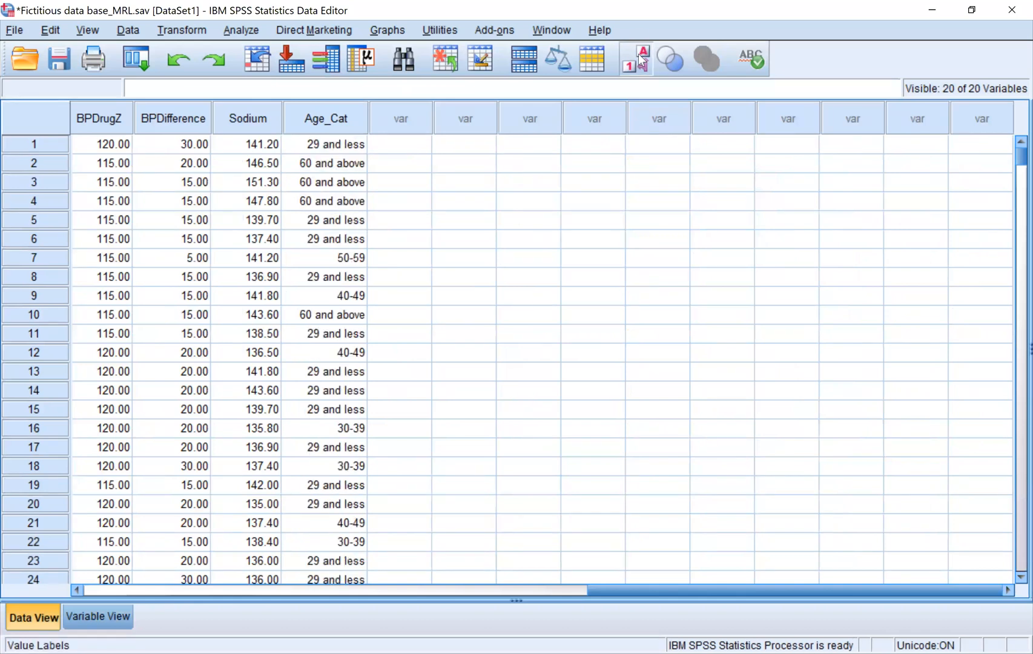
pyautogui.scroll(-16, 339, 415)
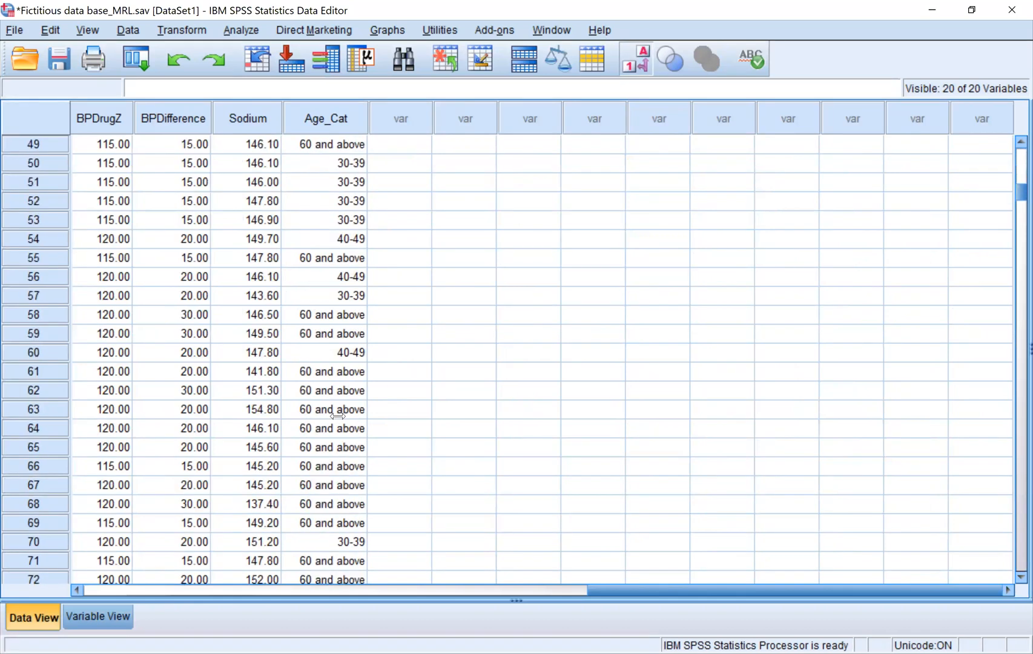
pyautogui.scroll(16, 338, 416)
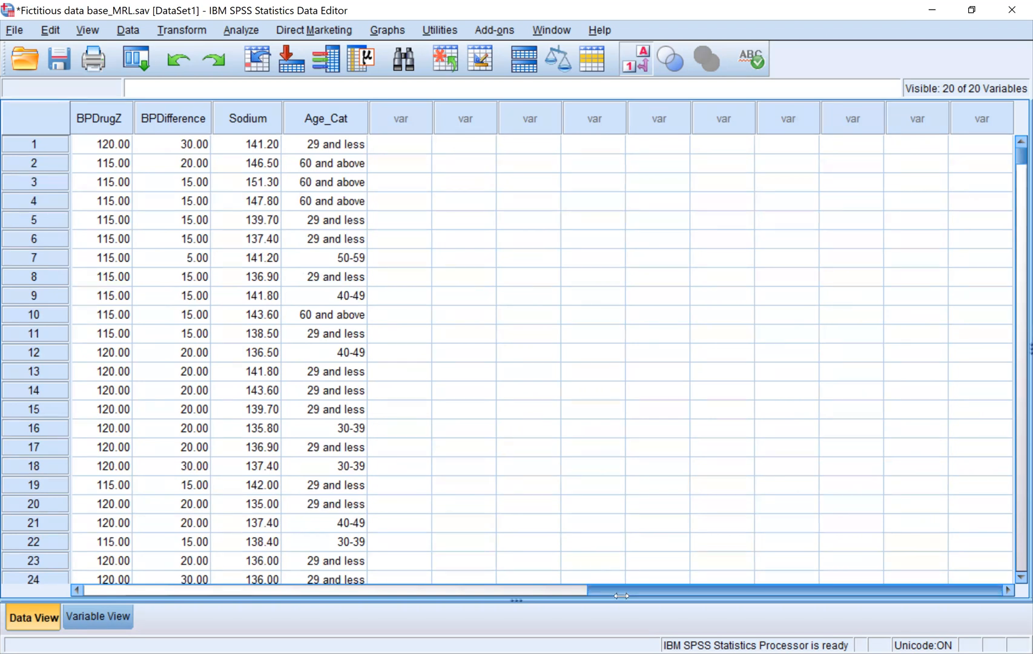
pyautogui.moveTo(610, 587); pyautogui.dragTo(62, 594)
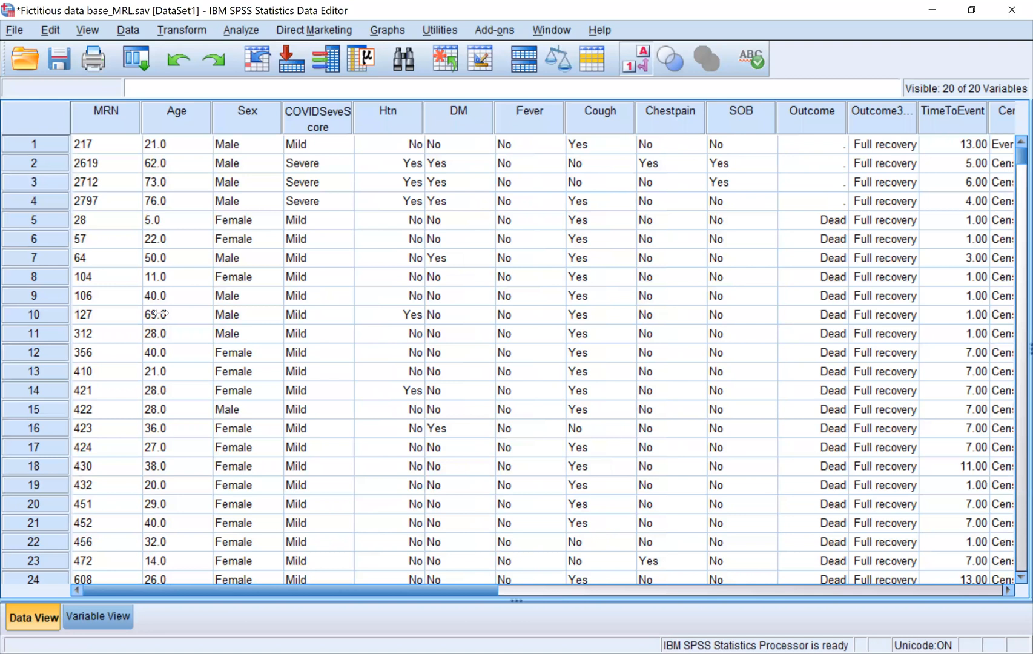
# Step: Open the Frequencies analysis under descriptive statistics
pyautogui.click(248, 33)
pyautogui.moveTo(374, 74)
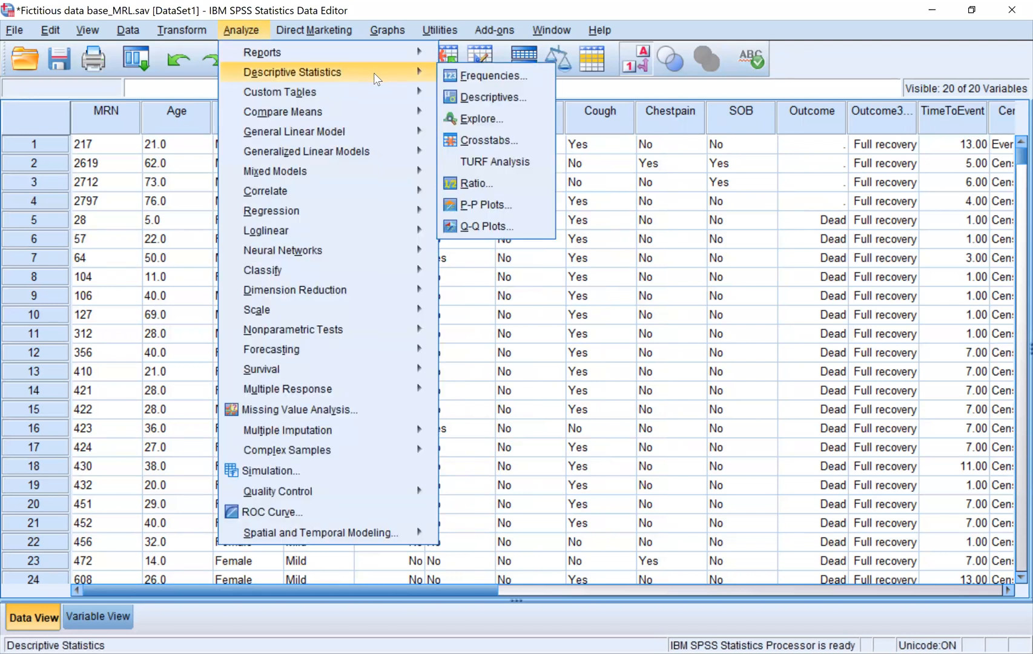
pyautogui.click(488, 77)
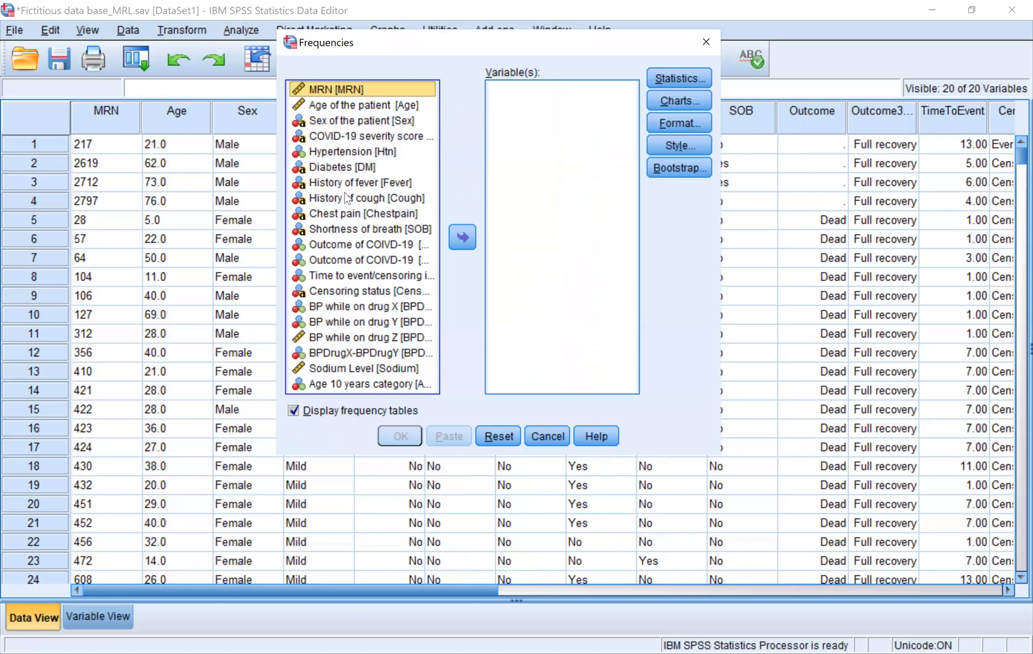
pyautogui.hotkey('ctrl', 'a')
pyautogui.keyDown('ctrl'); pyautogui.click(347, 198); pyautogui.keyUp('ctrl')
pyautogui.click(463, 238)
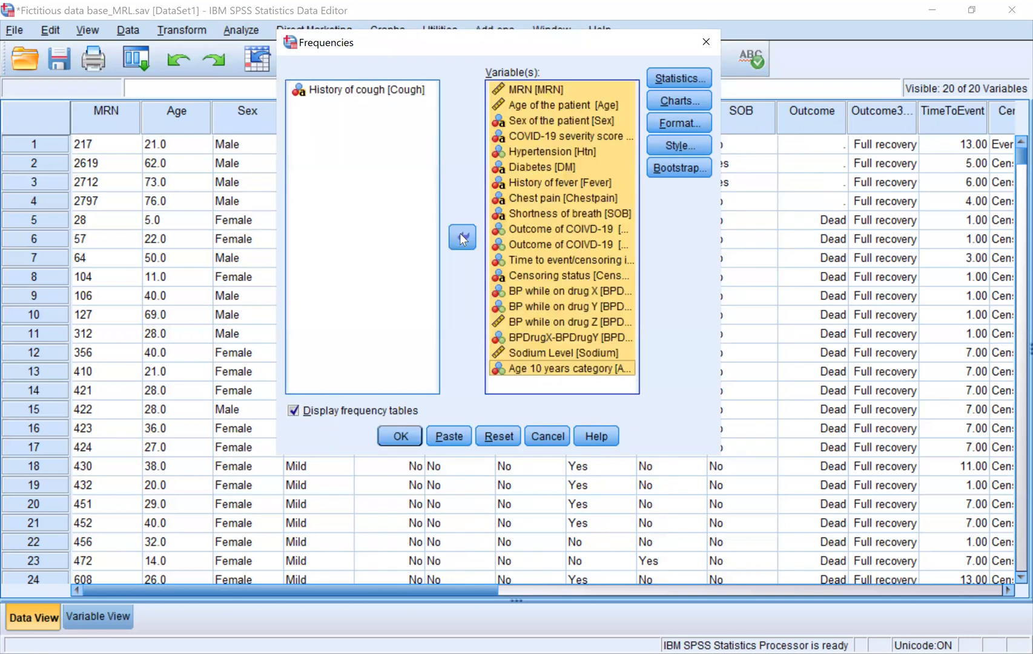
pyautogui.click(463, 238)
# Step: Add the variables from Sex of the patient through the first Outcome of COIVD-19 to the frequency analysis
pyautogui.click(370, 122)
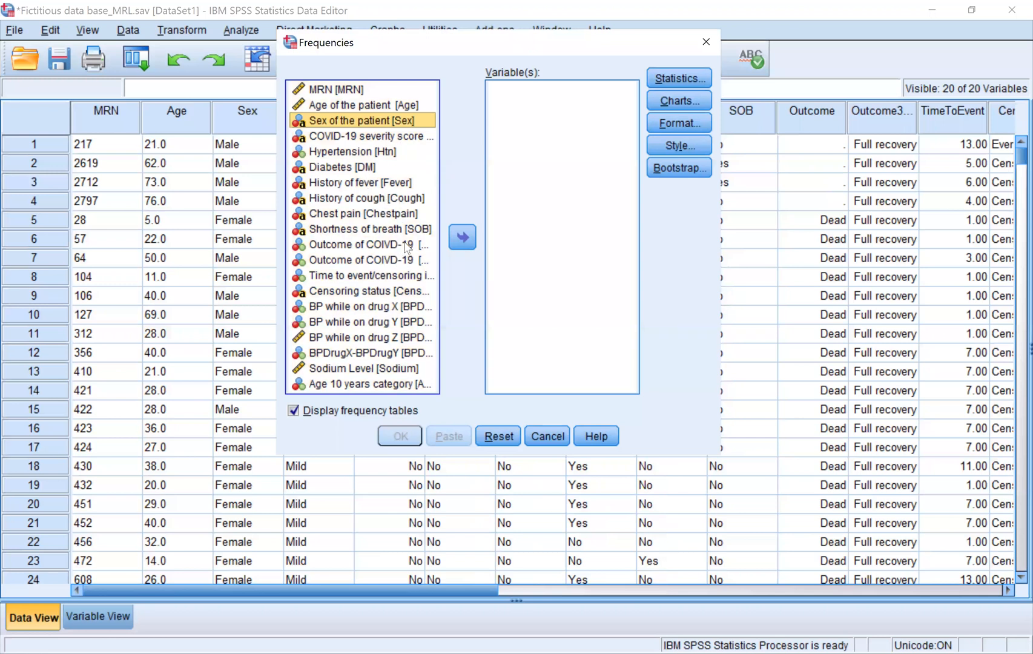
pyautogui.keyDown('shift'); pyautogui.click(405, 246); pyautogui.keyUp('shift')
pyautogui.click(463, 237)
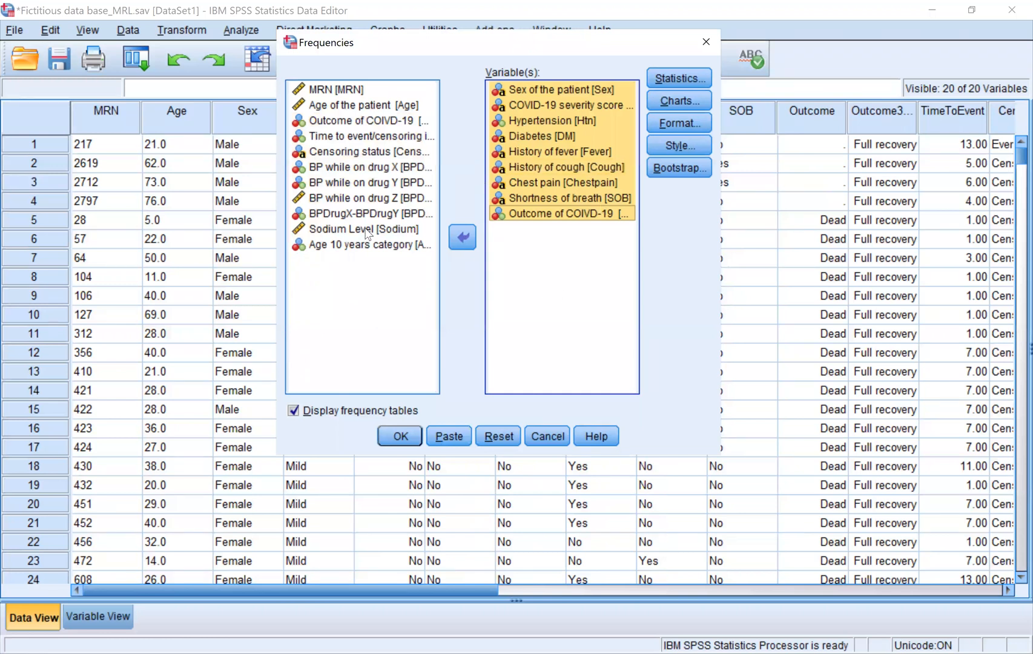
# Step: Add Age 10 years category as the first variable in the analysis list and run the frequencies
pyautogui.click(366, 244)
pyautogui.click(462, 238)
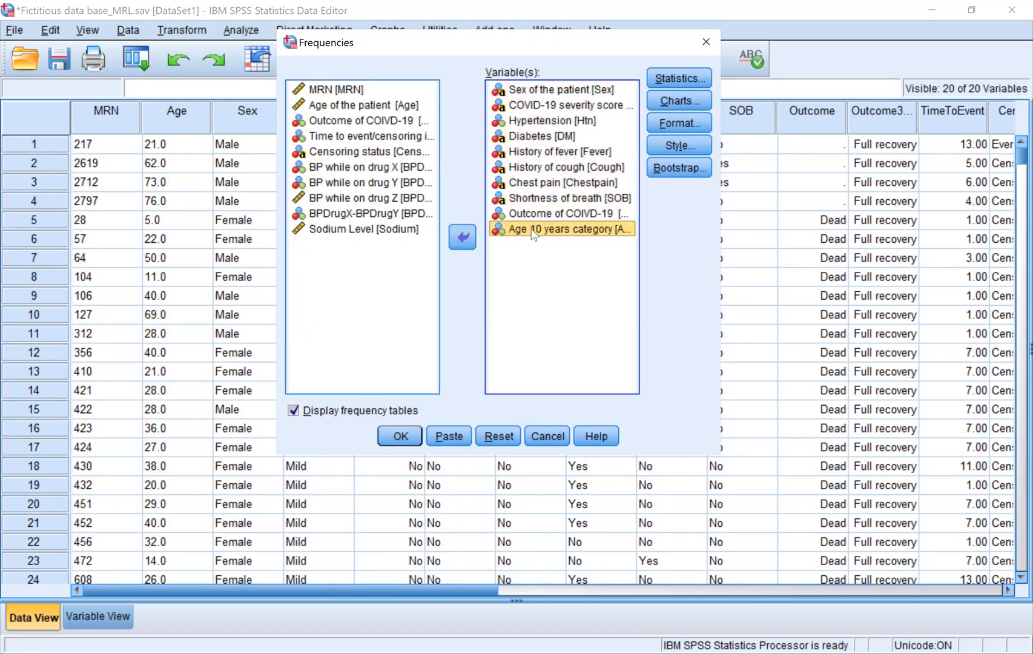
pyautogui.moveTo(522, 106)
pyautogui.mouseDown()
pyautogui.moveTo(525, 73)
pyautogui.moveTo(522, 84)
pyautogui.mouseUp()
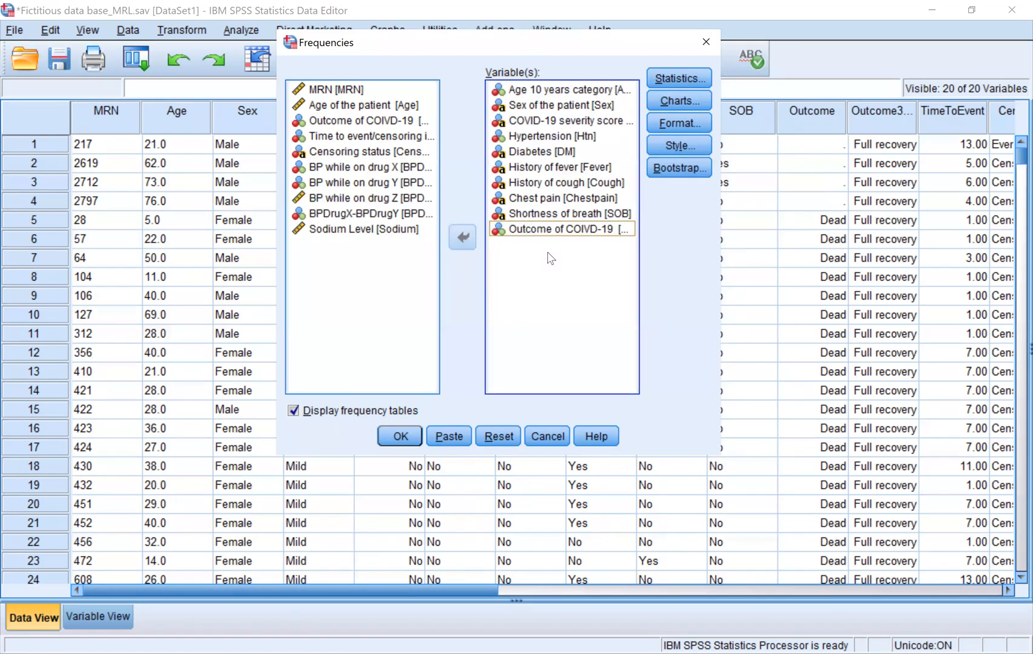
pyautogui.click(532, 229)
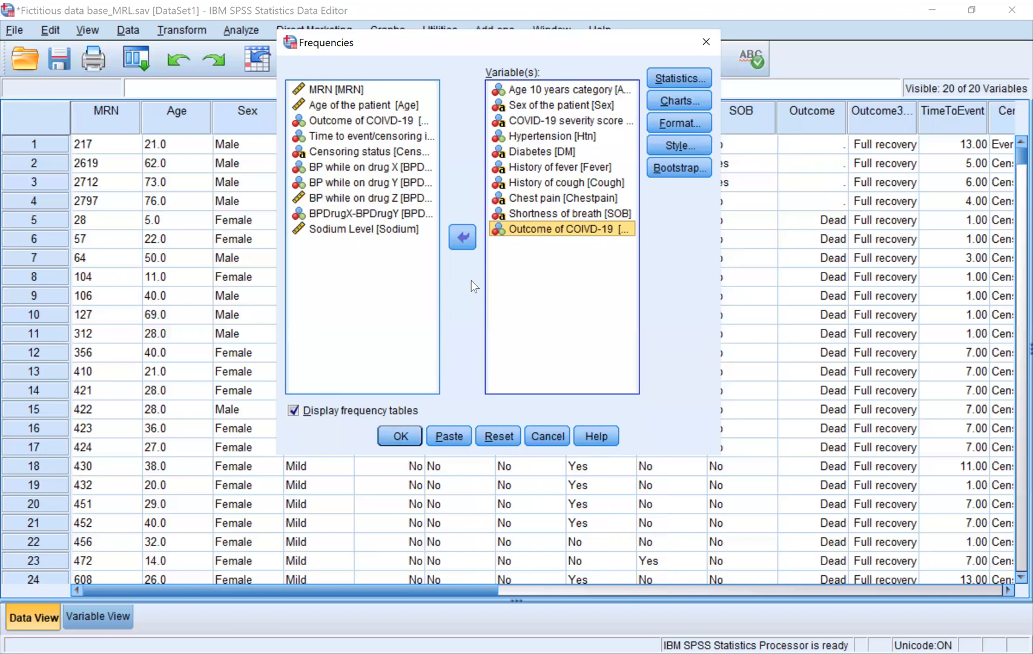
pyautogui.click(400, 433)
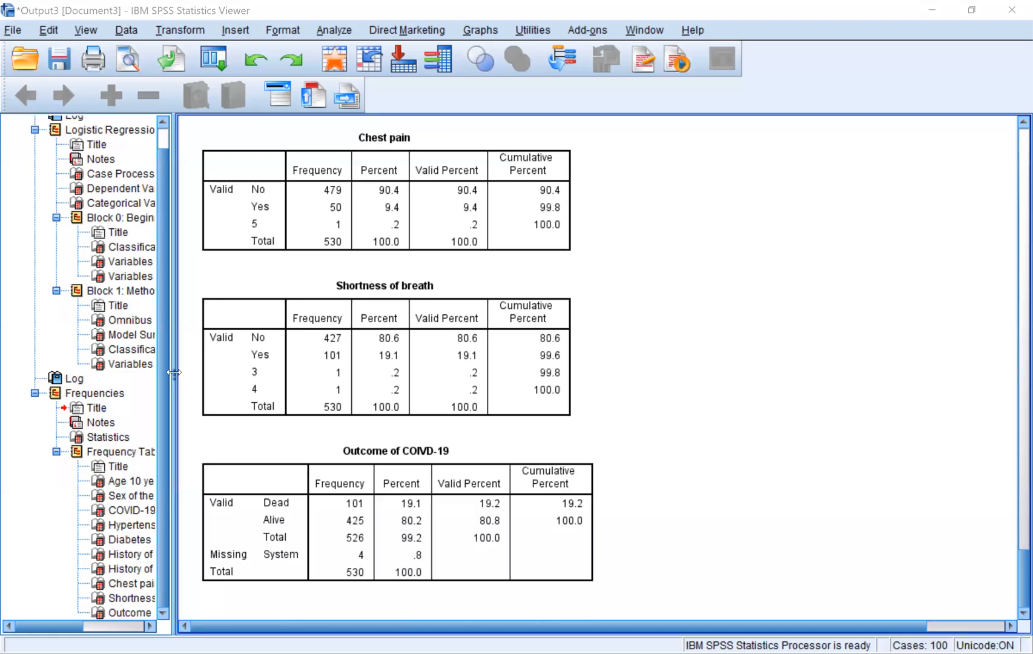
# Step: Widen the output display and examine the Age 10 years category frequency table along with the statistics summary
pyautogui.moveTo(173, 371); pyautogui.dragTo(28, 372)
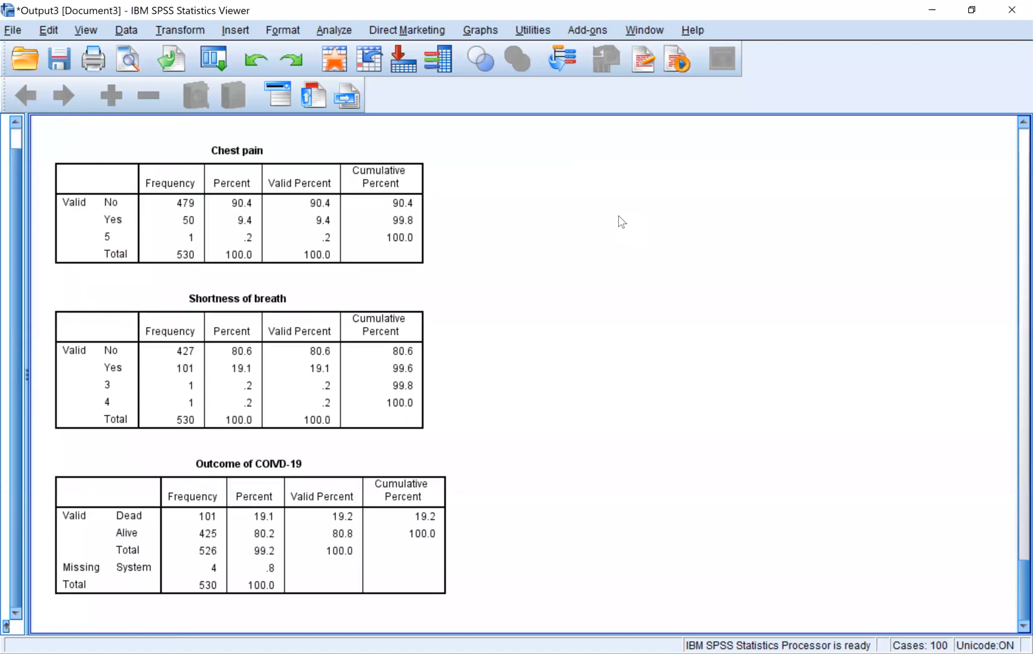
pyautogui.scroll(20, 608, 329)
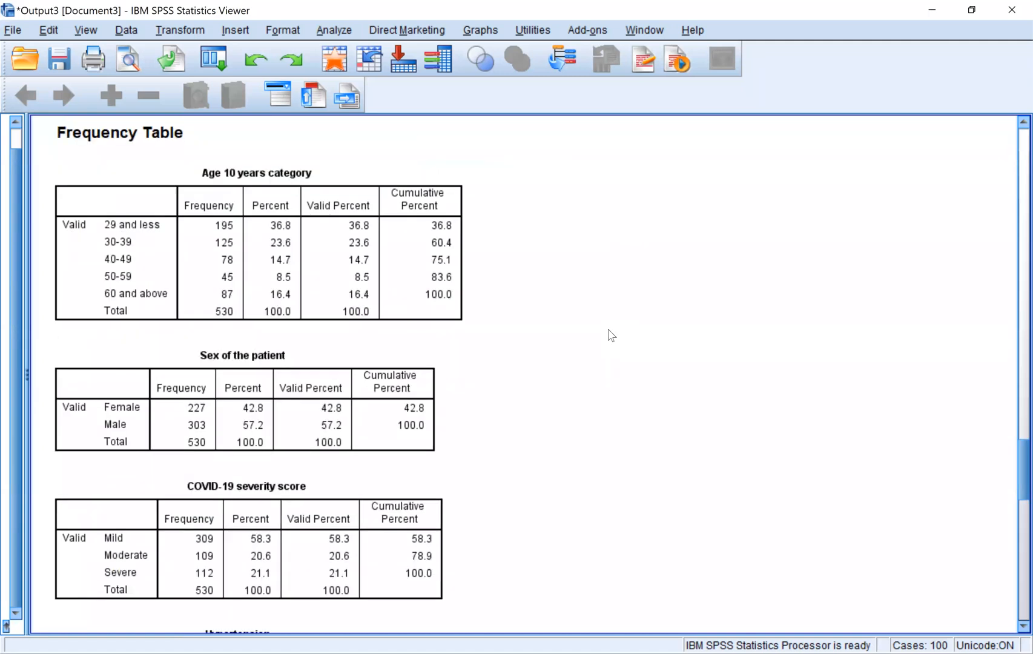
pyautogui.scroll(-15, 609, 456)
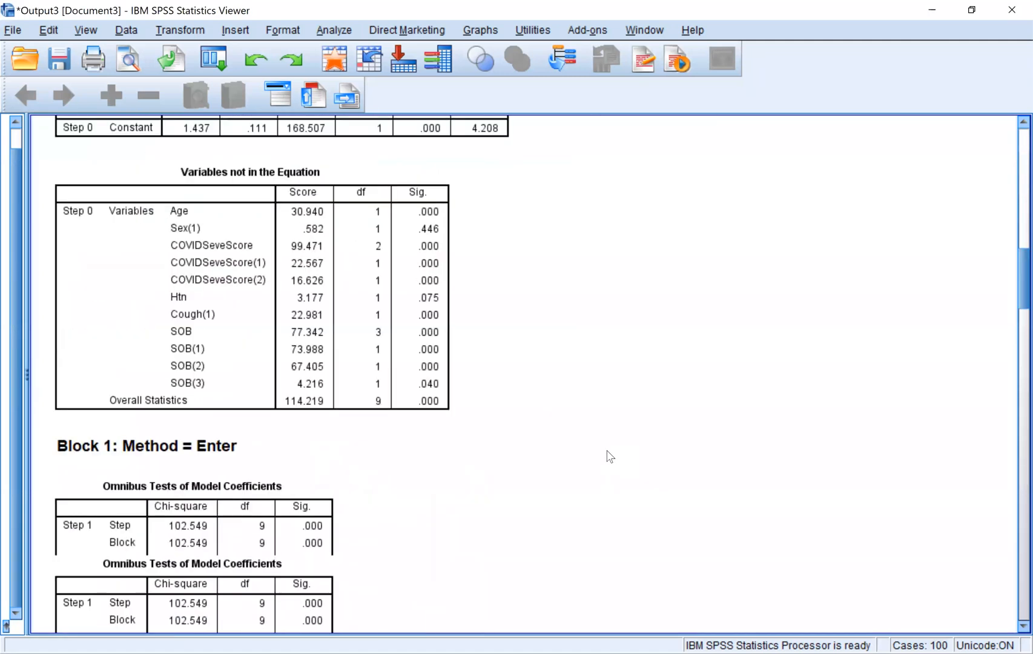
pyautogui.click(205, 227)
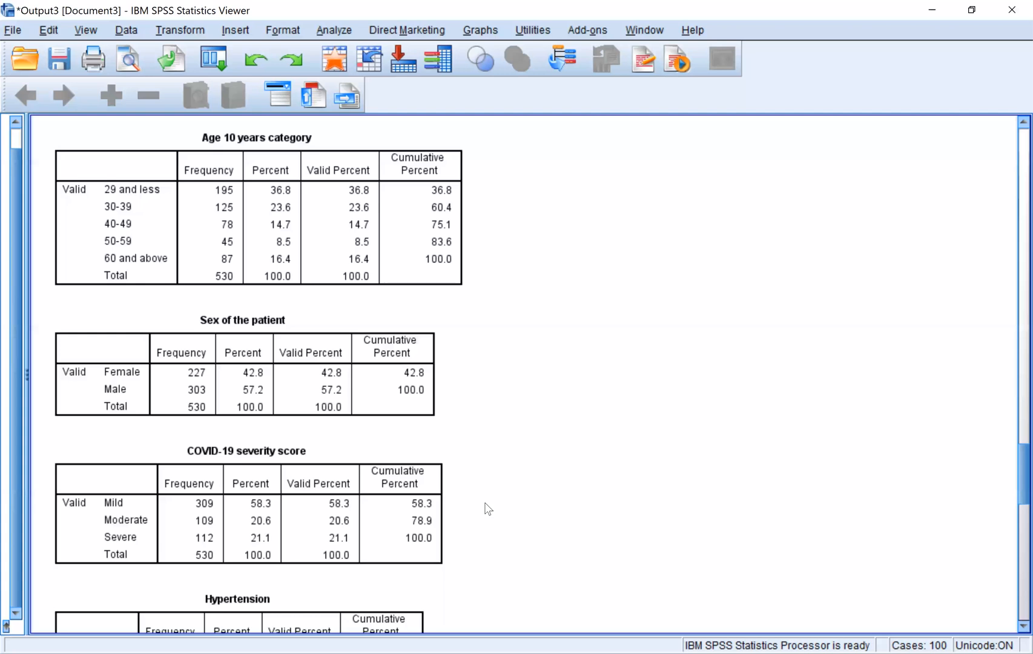
pyautogui.scroll(-3, 488, 508)
pyautogui.scroll(8, 522, 418)
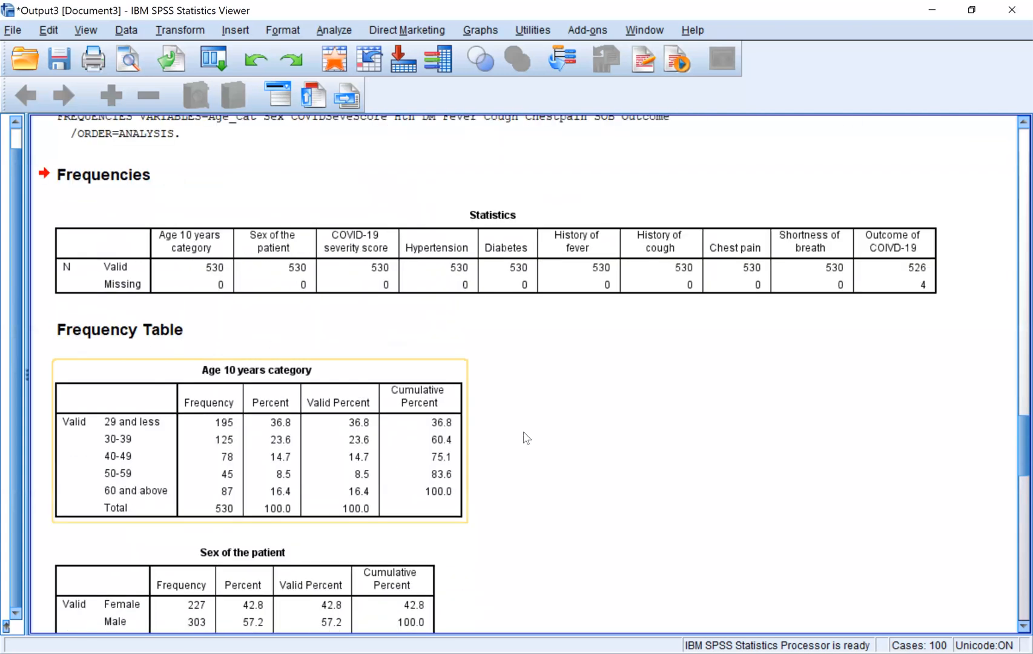
pyautogui.scroll(-4, 512, 437)
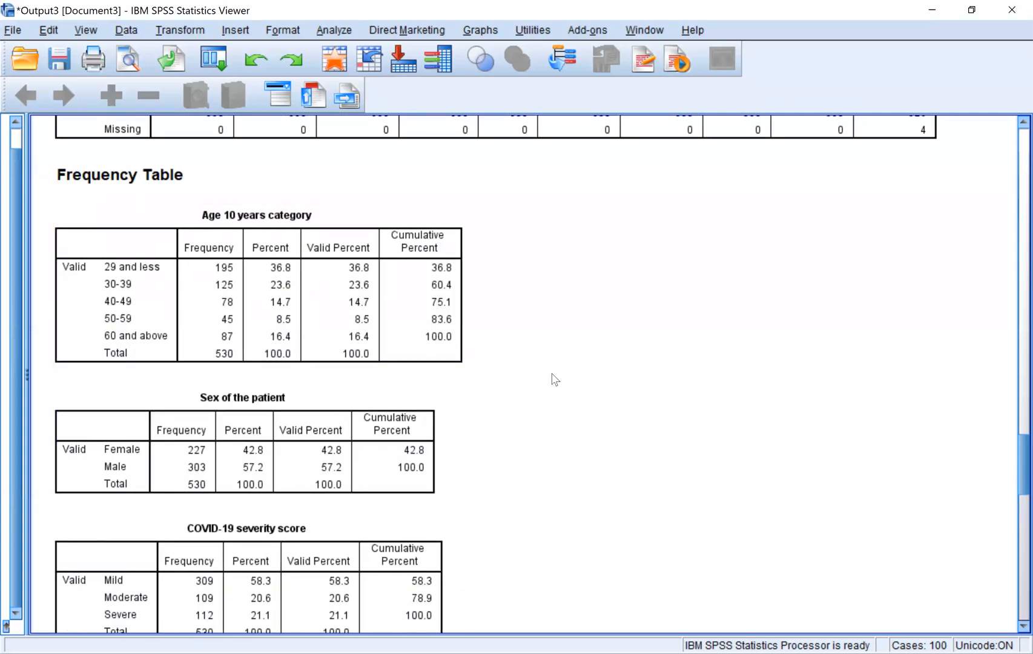
pyautogui.scroll(-2, 554, 379)
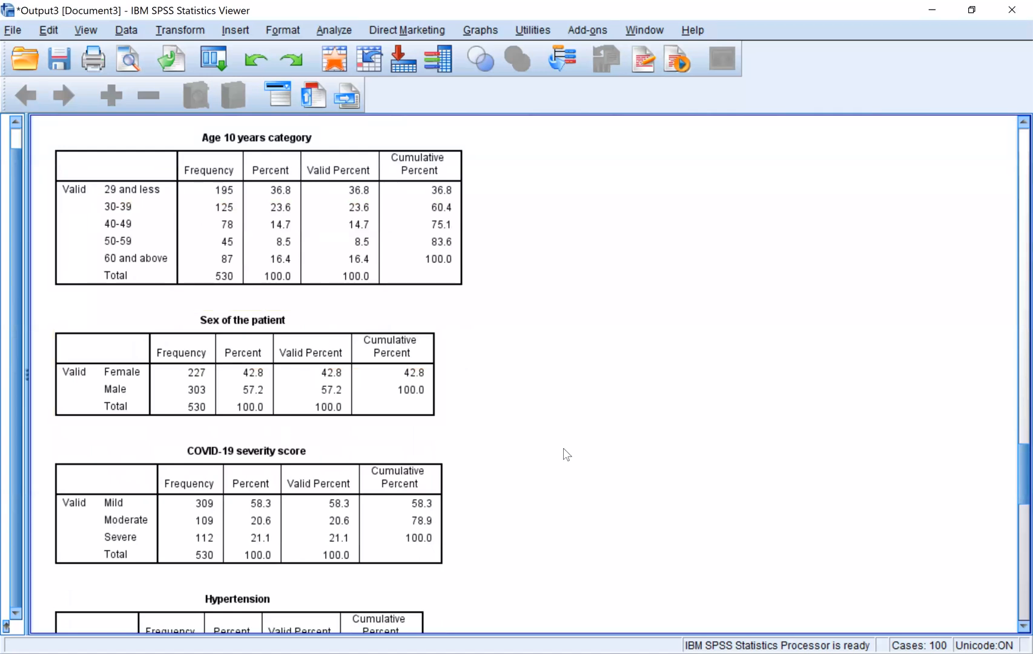
# Step: Examine the remaining frequency tables, from COVID-19 severity score to Outcome of COIVD-19, for unlabelled or missing values
pyautogui.scroll(-3, 566, 454)
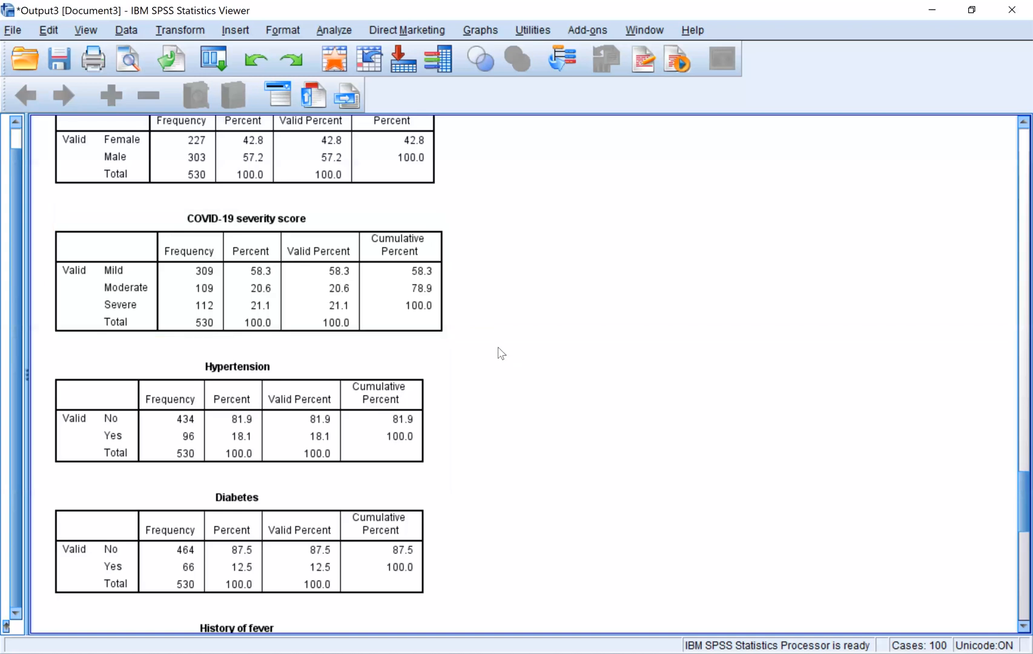
pyautogui.scroll(-2, 498, 357)
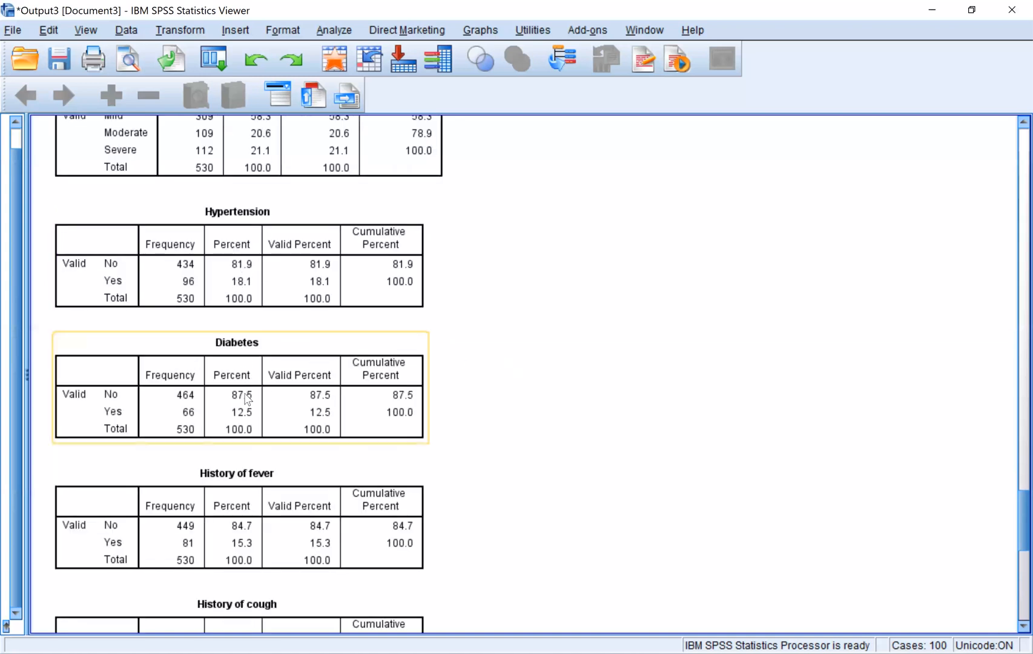
pyautogui.scroll(-4, 475, 473)
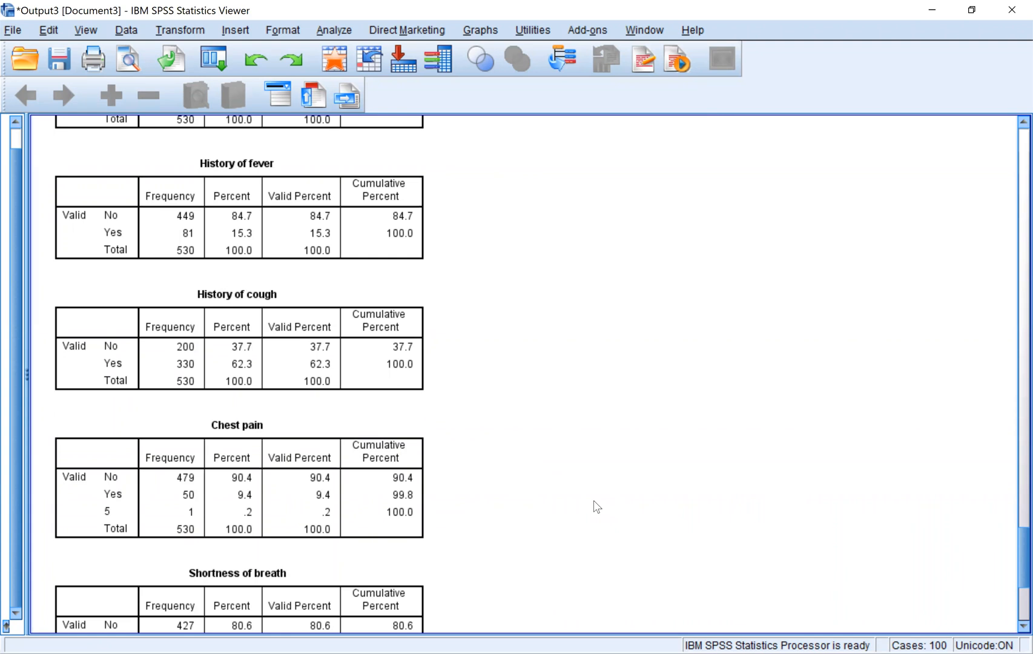
pyautogui.click(124, 513)
pyautogui.scroll(-5, 282, 474)
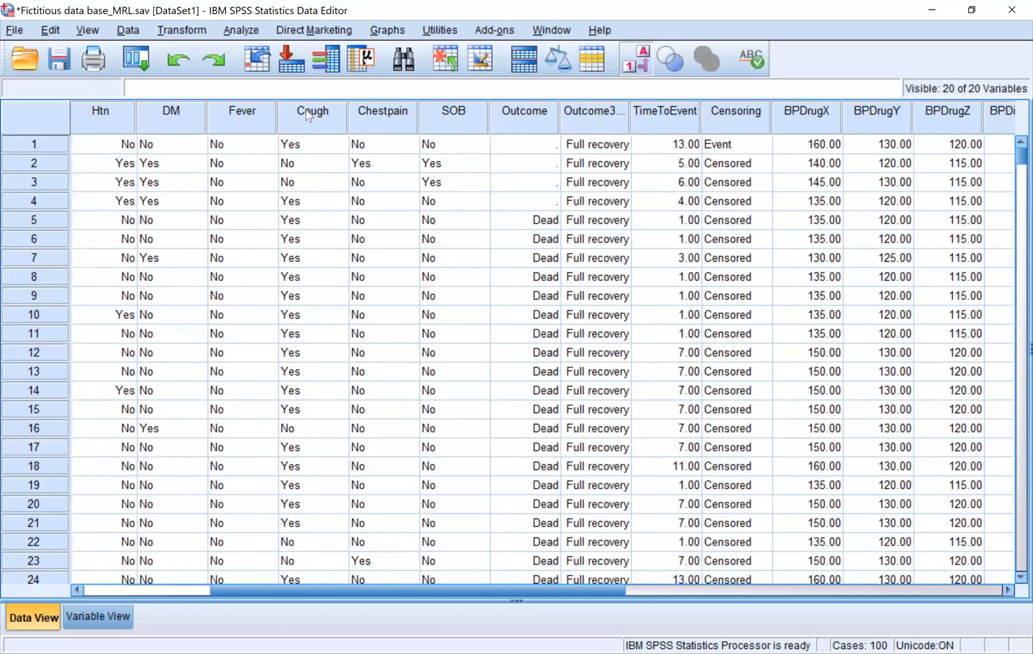
# Step: Select the Cough column in the data sheet and sort the cases by it, first ascending and finally descending
pyautogui.click(309, 116)
pyautogui.doubleClick(307, 114)
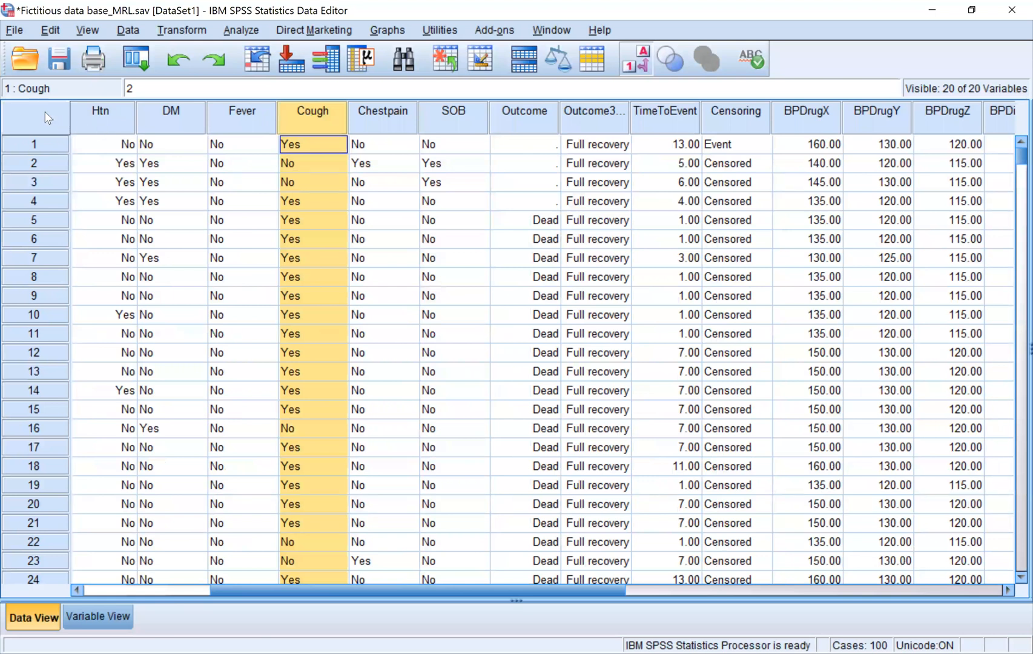
pyautogui.doubleClick(45, 112)
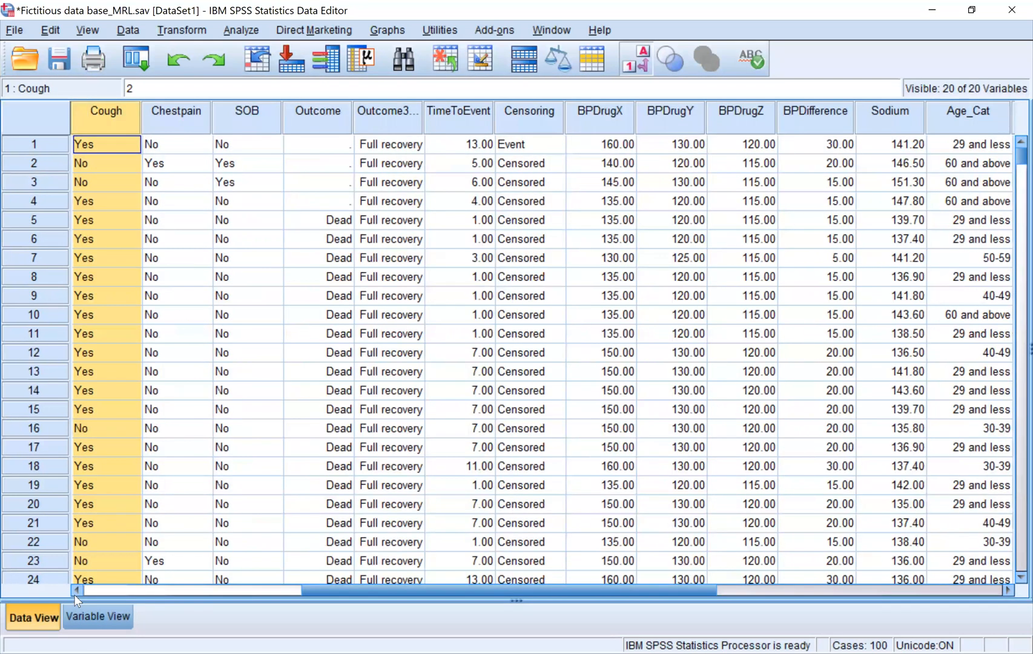
pyautogui.moveTo(339, 591); pyautogui.dragTo(75, 595)
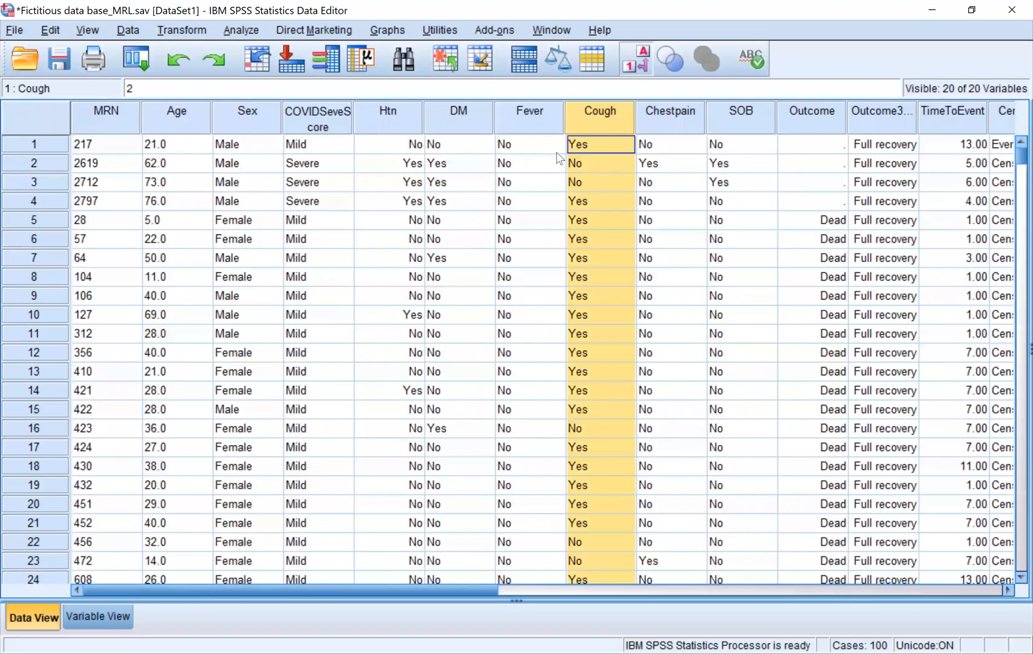
pyautogui.rightClick(593, 121)
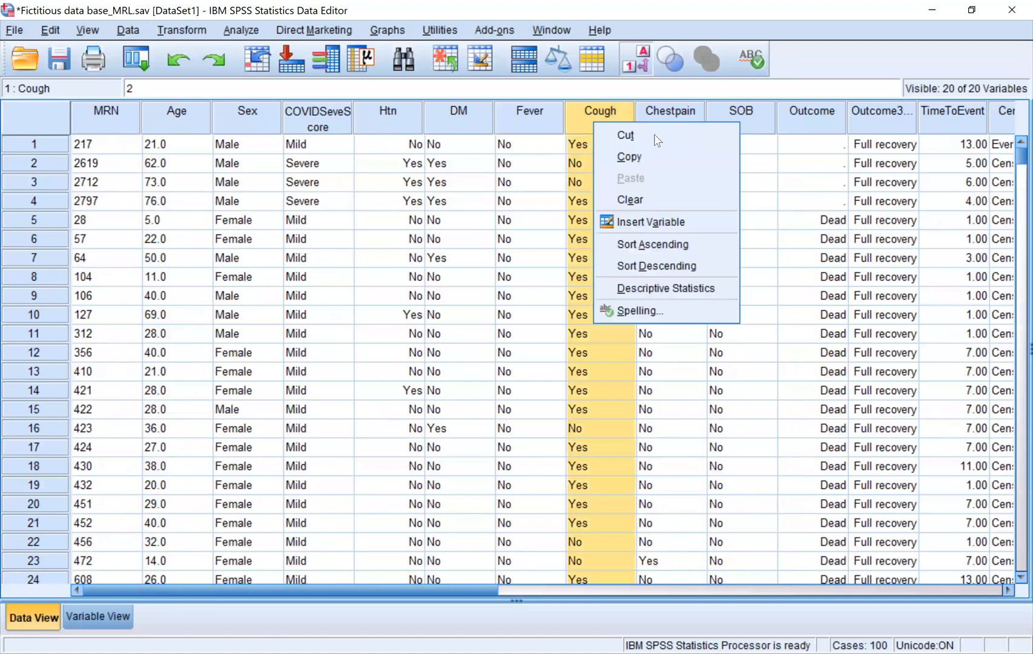
pyautogui.click(695, 236)
pyautogui.rightClick(594, 109)
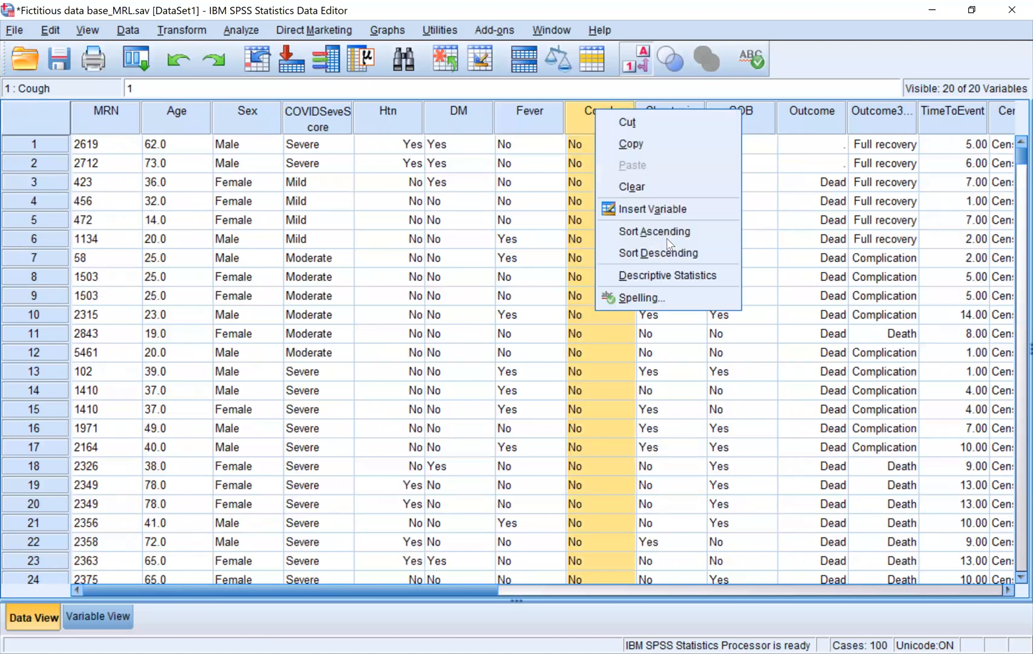
pyautogui.click(669, 254)
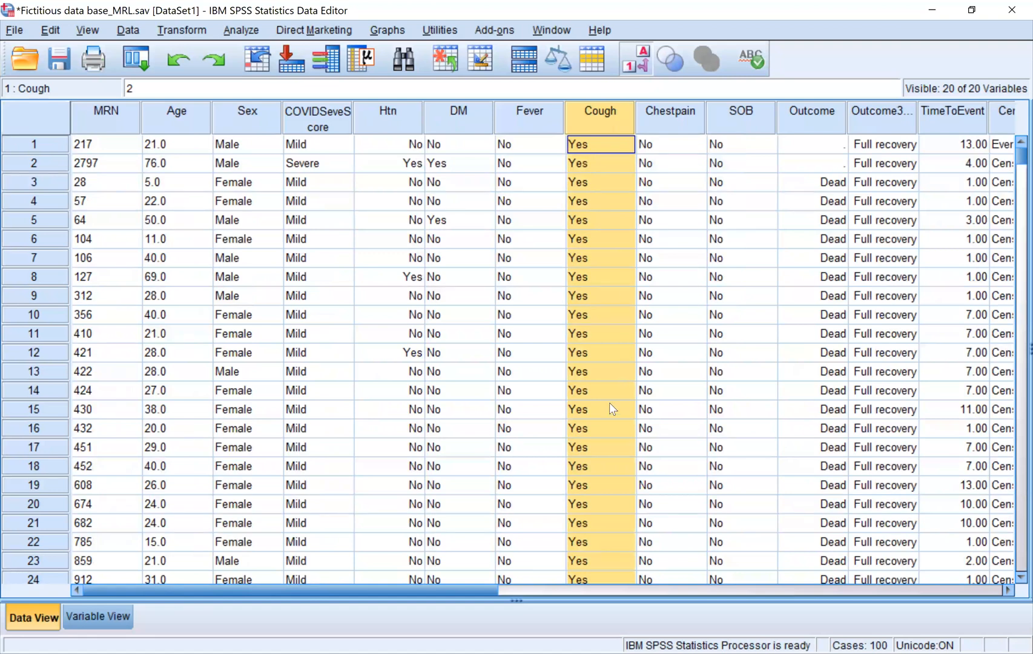
# Step: Check the cases sorted by Cough, and sort the data by Chestpain, first ascending and finally descending
pyautogui.scroll(-11, 609, 402)
pyautogui.scroll(-9, 609, 402)
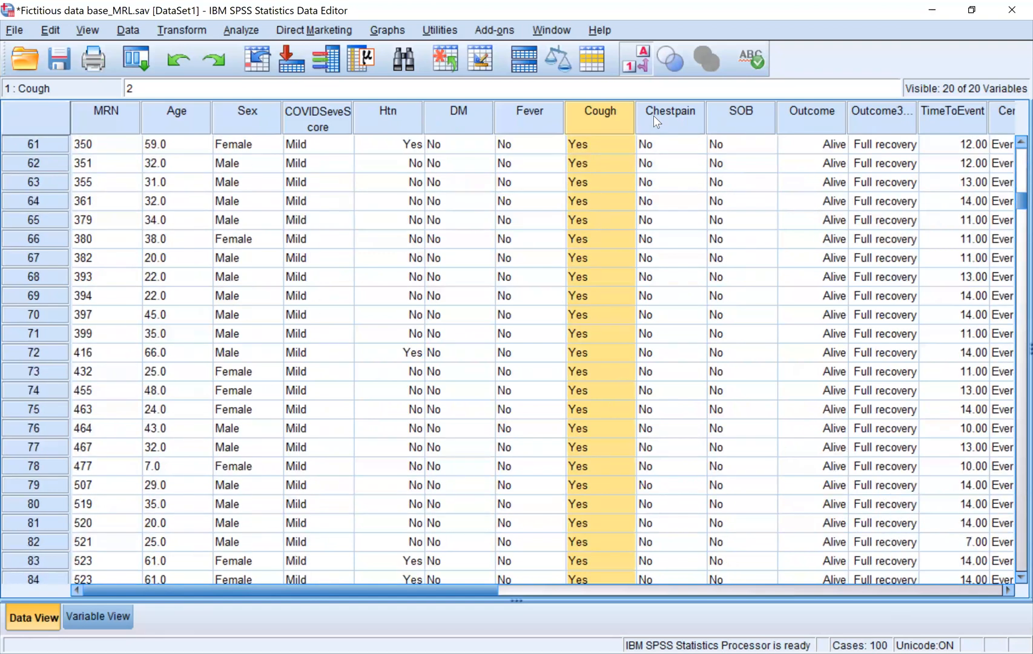
pyautogui.rightClick(653, 116)
pyautogui.click(747, 239)
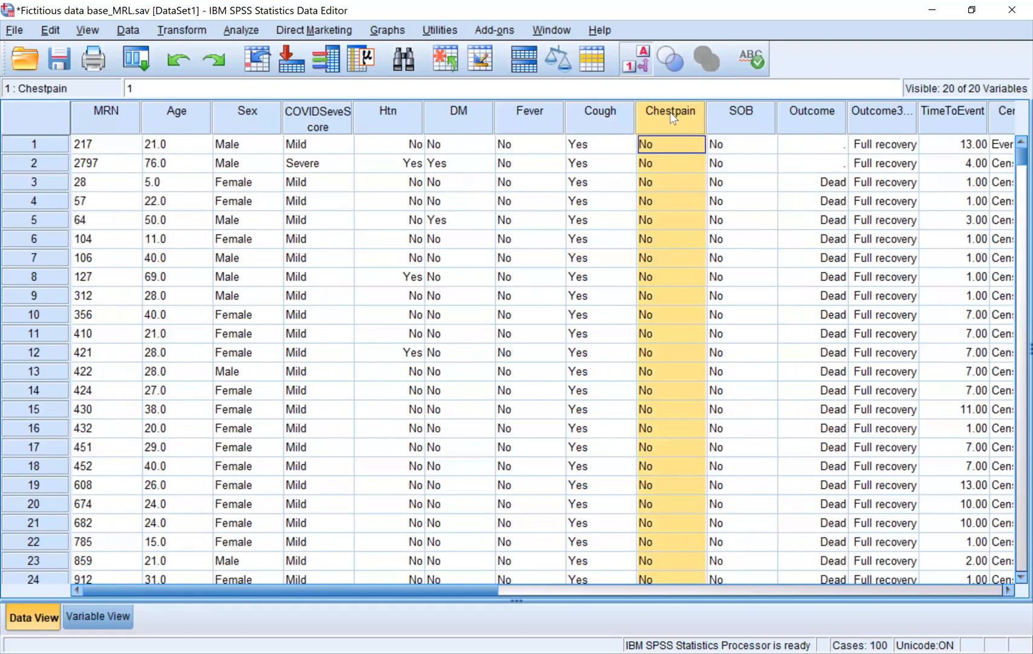
pyautogui.rightClick(671, 115)
pyautogui.click(735, 256)
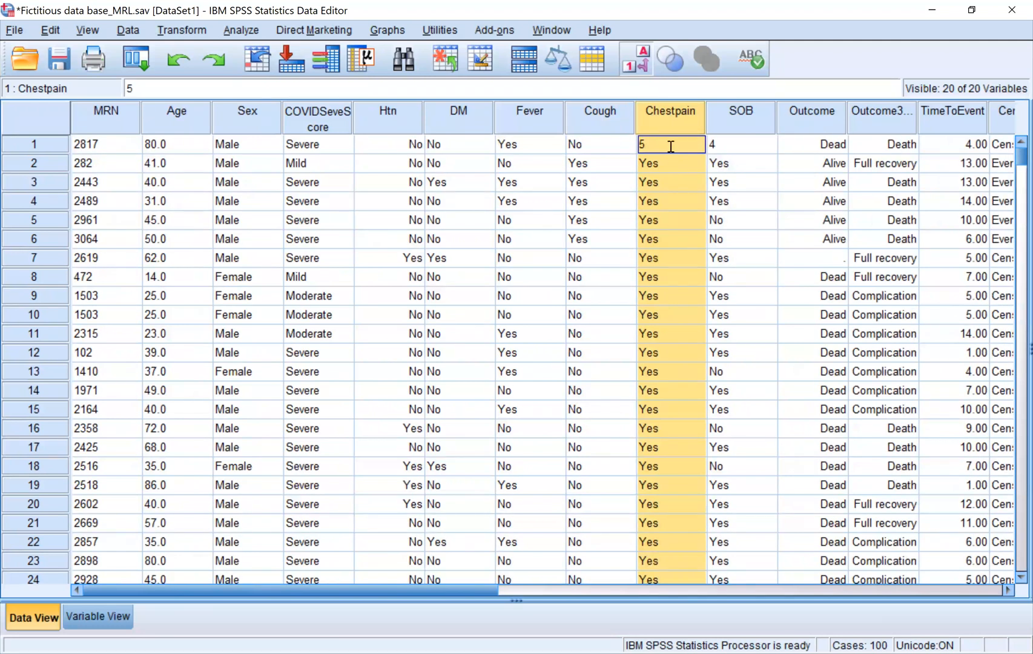
# Step: Select the first case's row and inspect its Chestpain and SOB codes together with the MRN that identifies the patient
pyautogui.doubleClick(669, 145)
pyautogui.click(82, 149)
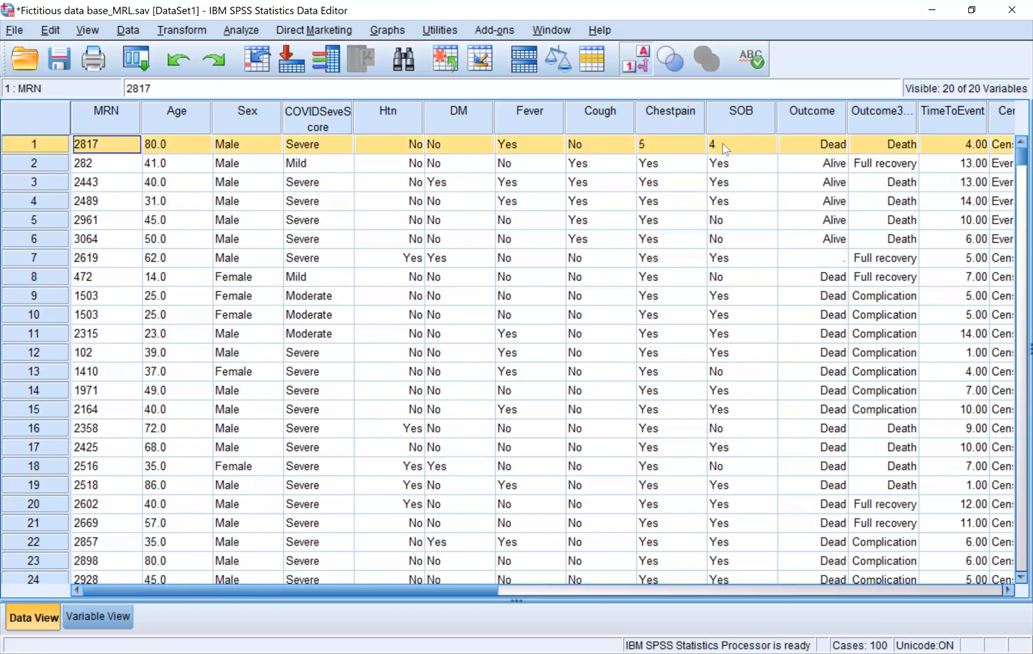
pyautogui.click(106, 149)
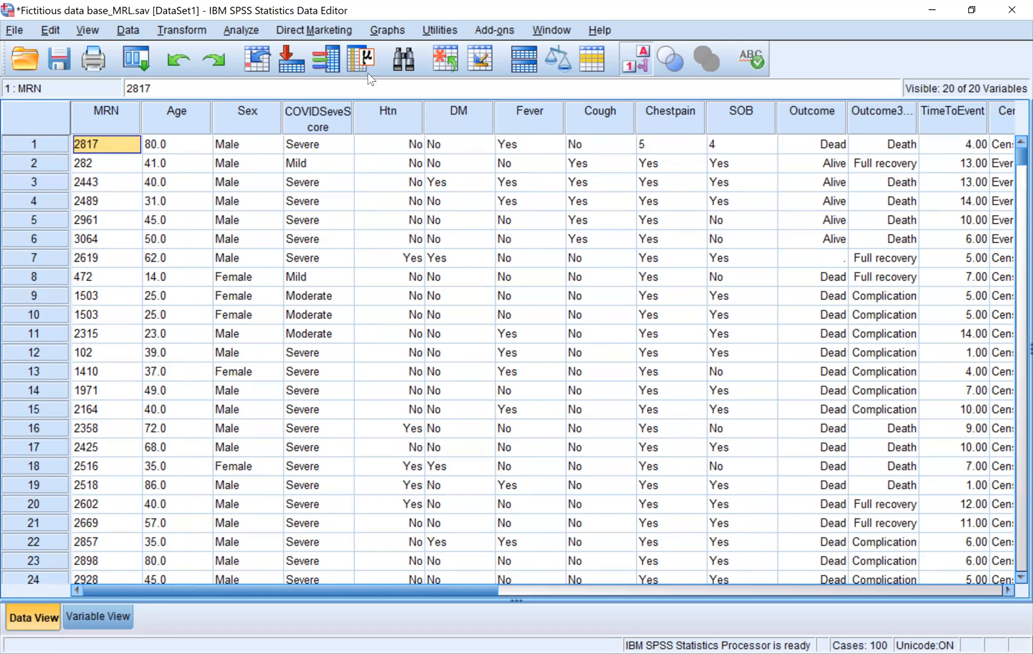
pyautogui.hotkey('alt', 'Tab')
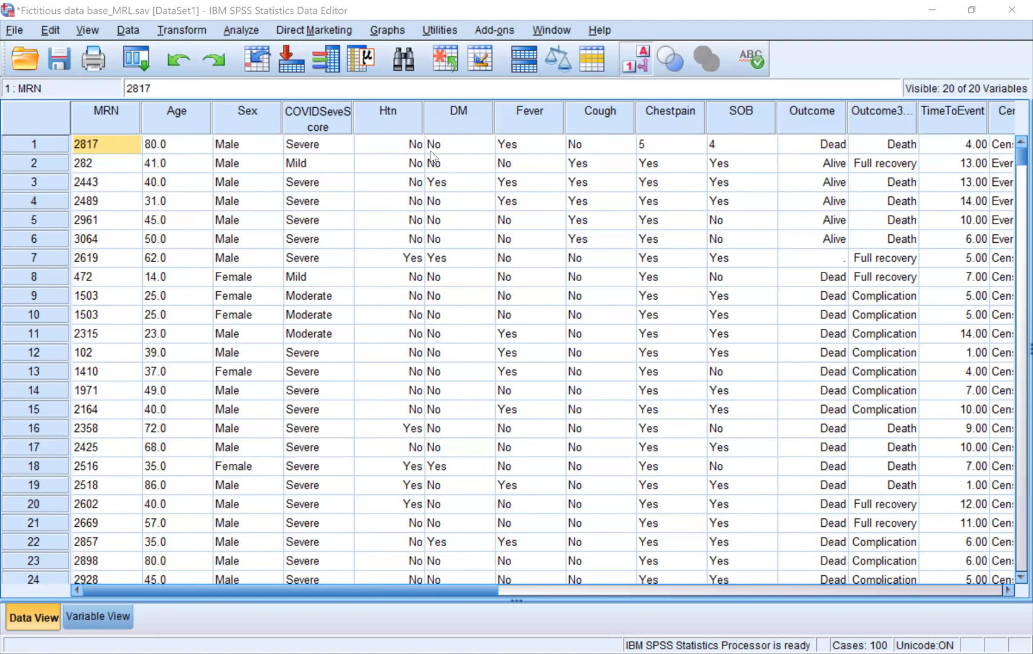
pyautogui.click(34, 144)
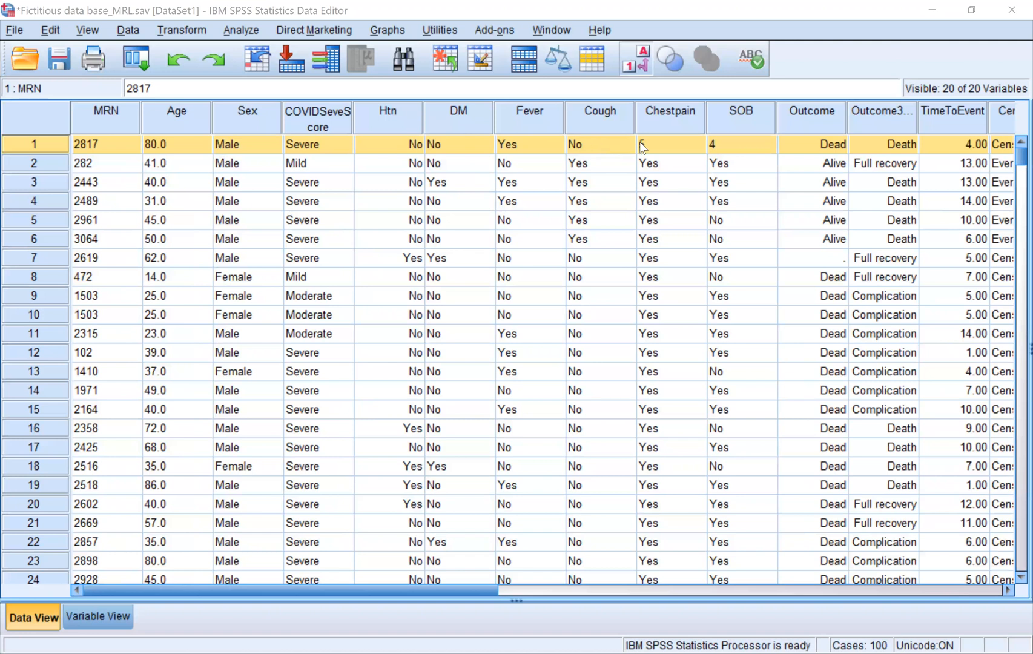
pyautogui.doubleClick(642, 145)
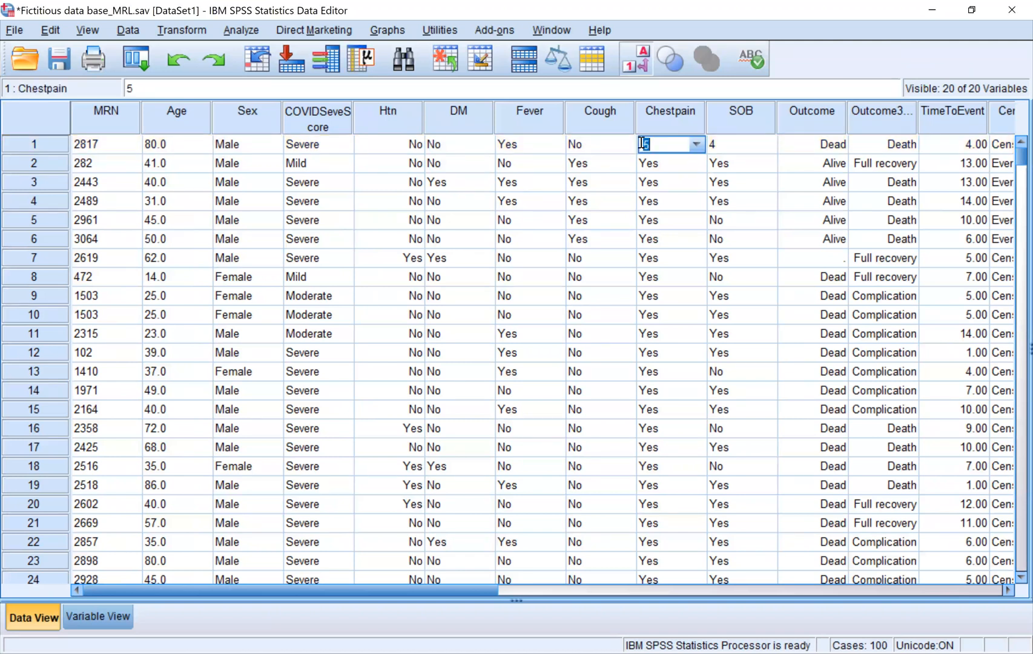
pyautogui.hotkey('alt', 'Tab')
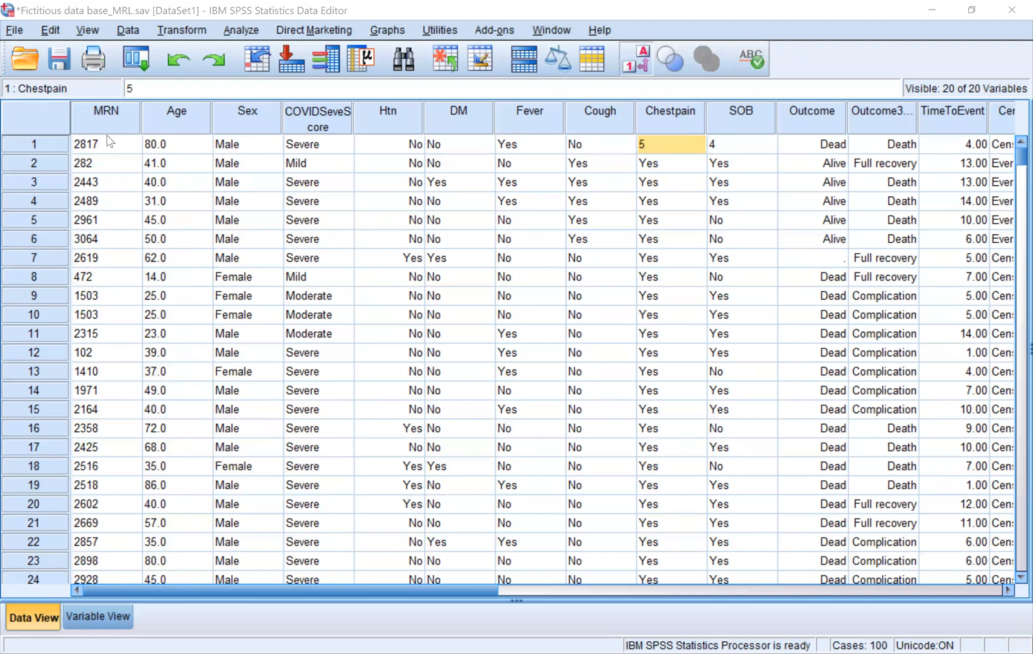
pyautogui.click(43, 143)
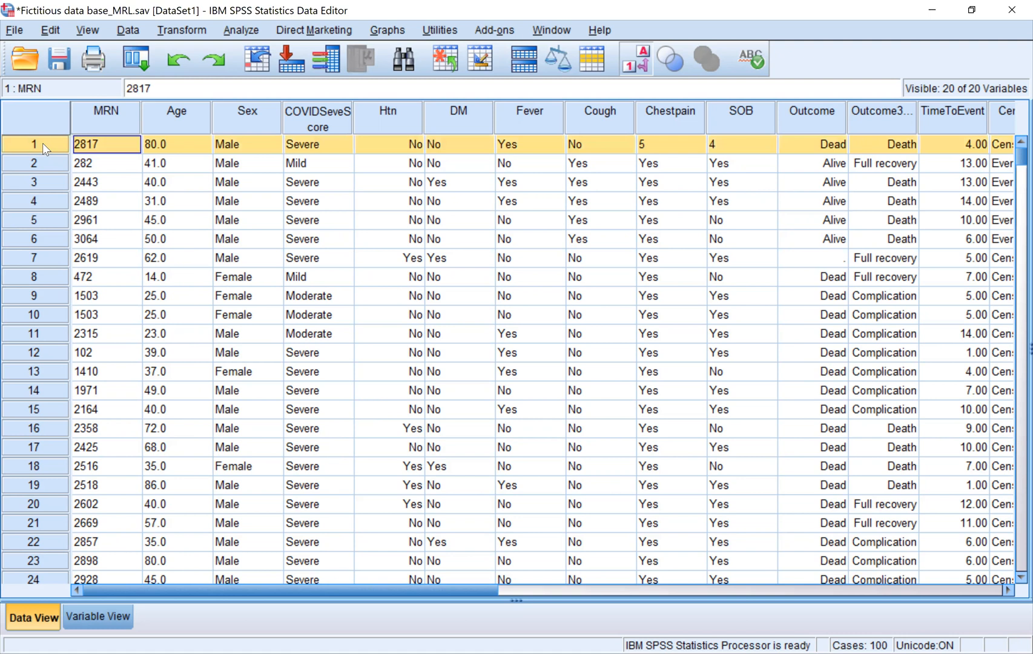
# Step: Delete the unlabelled Chestpain and SOB values of the first case, leaving both cells blank
pyautogui.doubleClick(634, 143)
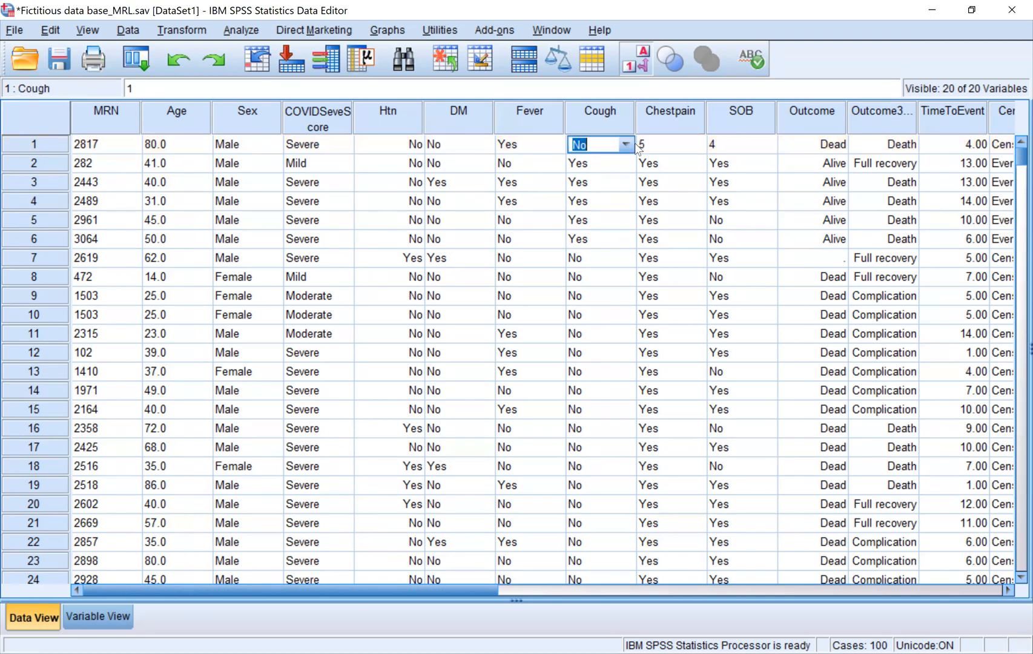
pyautogui.doubleClick(652, 149)
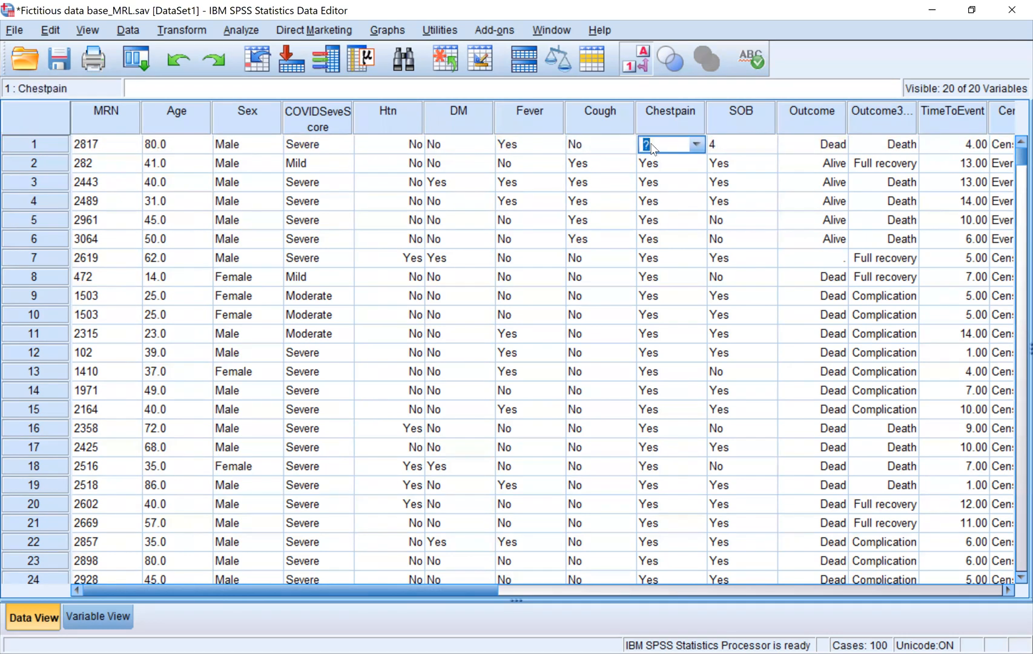
pyautogui.write('?')
pyautogui.press('Return')
pyautogui.click(652, 146)
pyautogui.click(652, 144)
pyautogui.press('BackSpace')
pyautogui.press('Return')
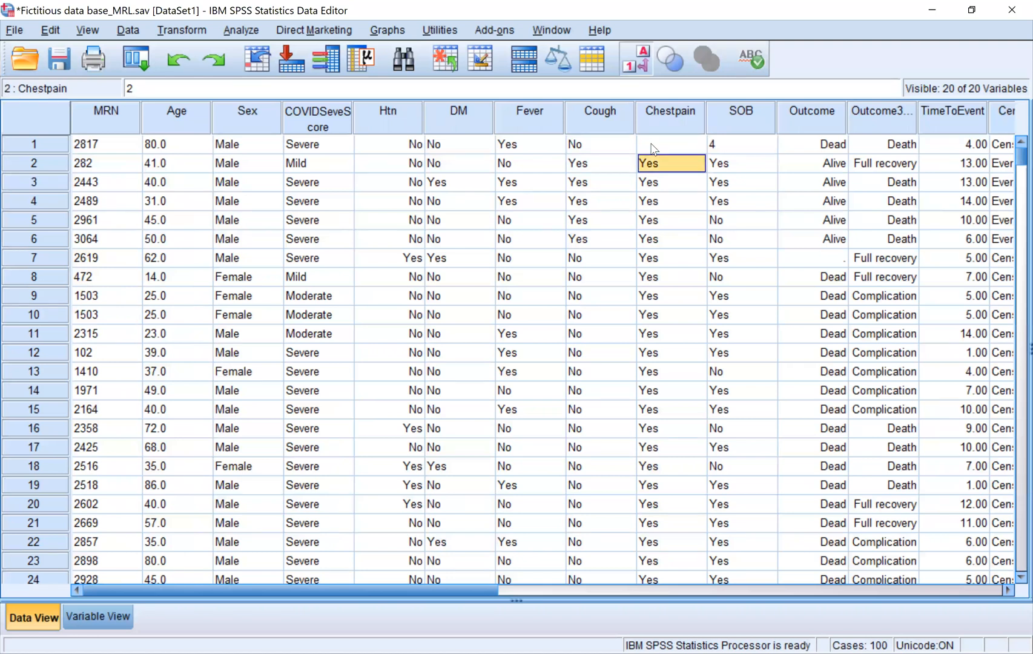
pyautogui.doubleClick(712, 147)
pyautogui.press('BackSpace')
pyautogui.press('Return')
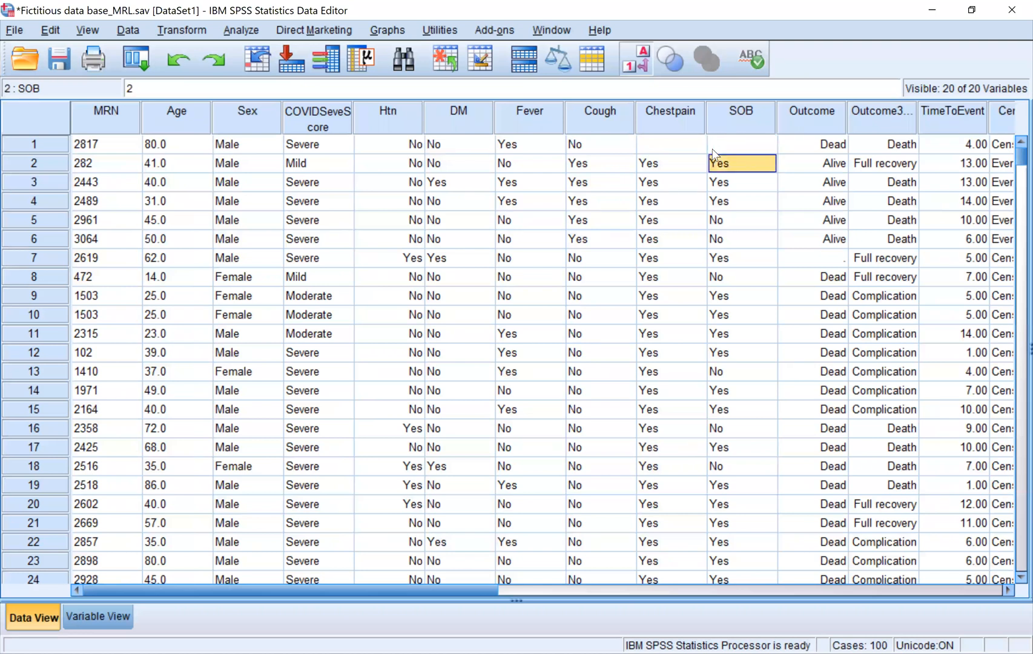
# Step: Try 99999 as the first case's Chestpain value and clear the cell again
pyautogui.click(657, 147)
pyautogui.write('99999')
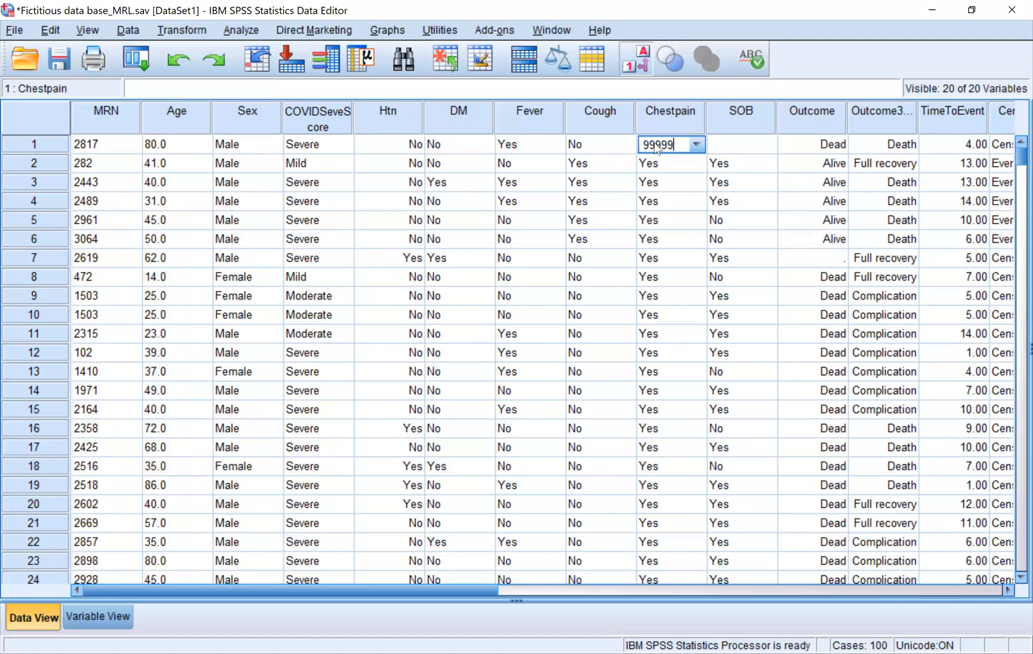
pyautogui.press('Return')
pyautogui.click(666, 145)
pyautogui.doubleClick(655, 146)
pyautogui.press('BackSpace')
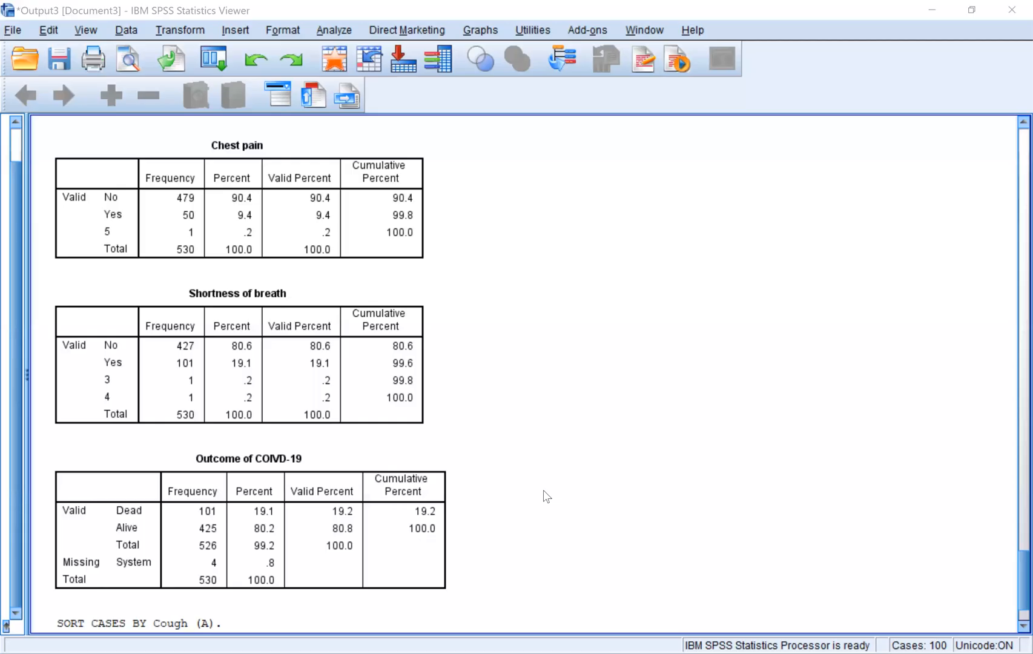
# Step: Examine the Outcome of COIVD-19 frequency table in the output for missing cases
pyautogui.scroll(-3, 543, 492)
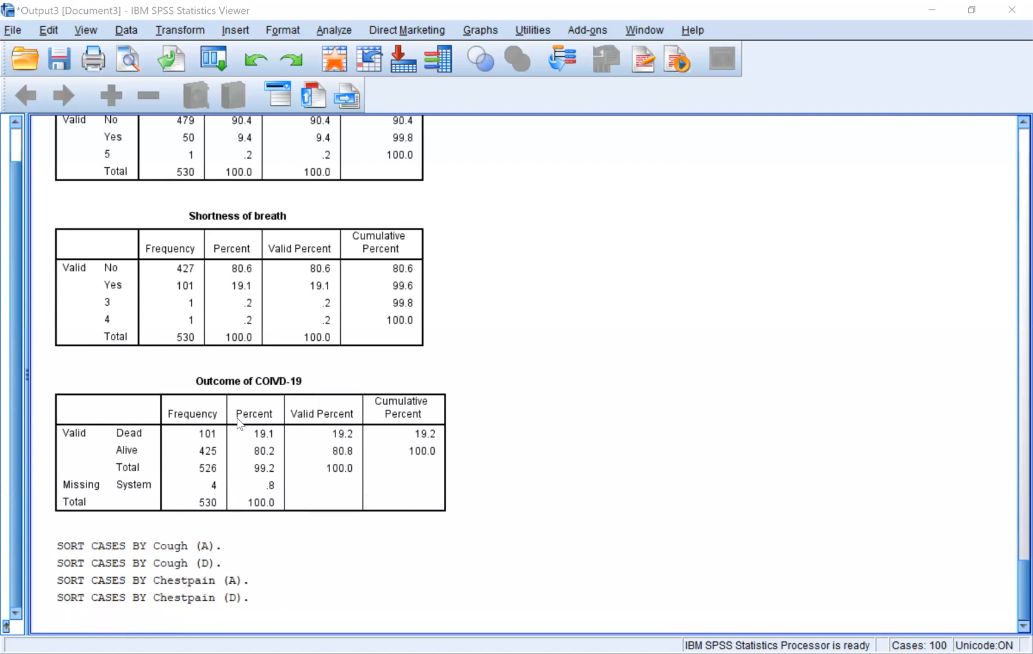
pyautogui.click(263, 435)
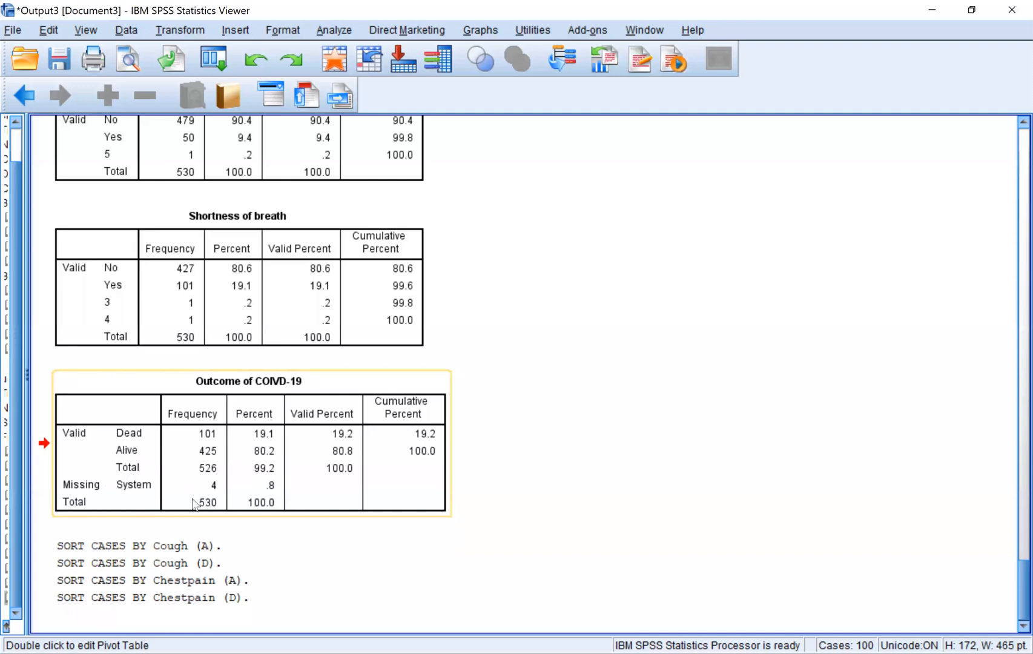
pyautogui.click(374, 328)
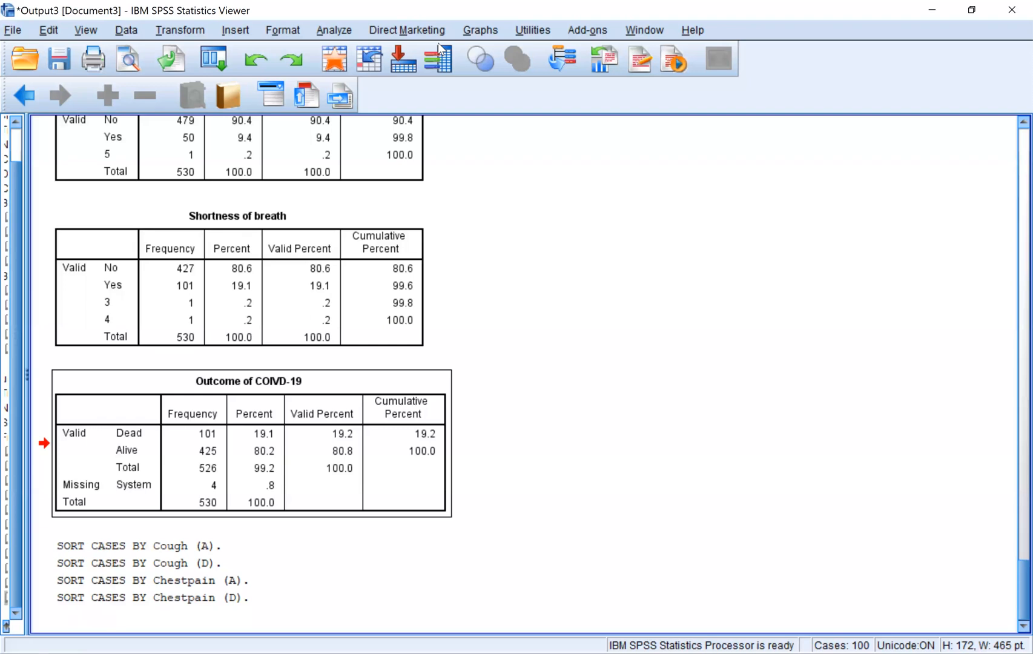
pyautogui.click(178, 438)
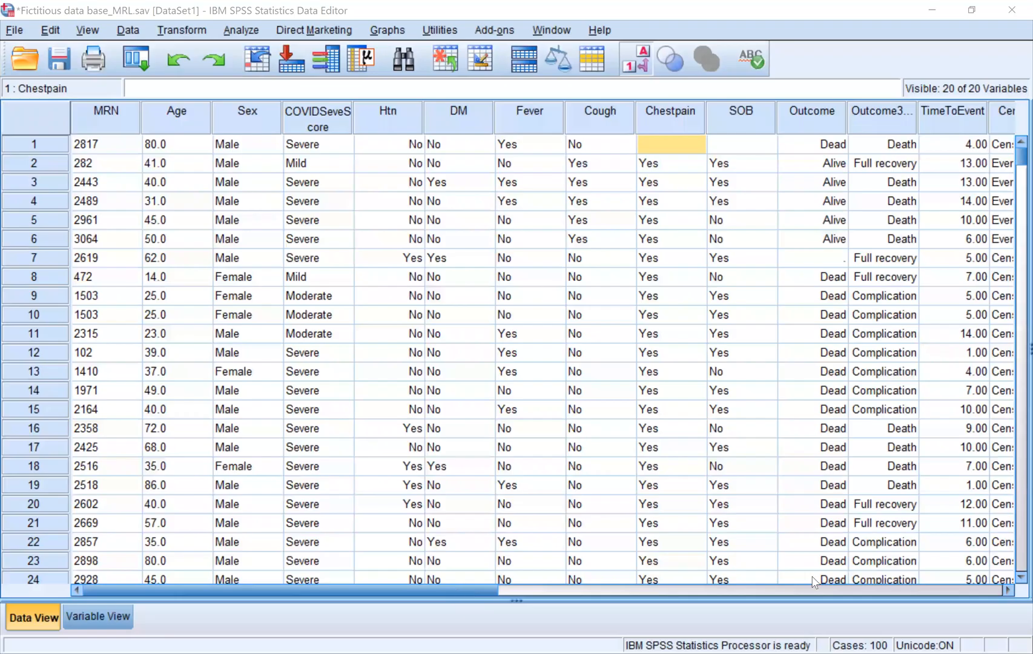
# Step: Sort the cases by the Outcome column in ascending order
pyautogui.hscroll(5, 812, 577)
pyautogui.hscroll(5, 812, 577)
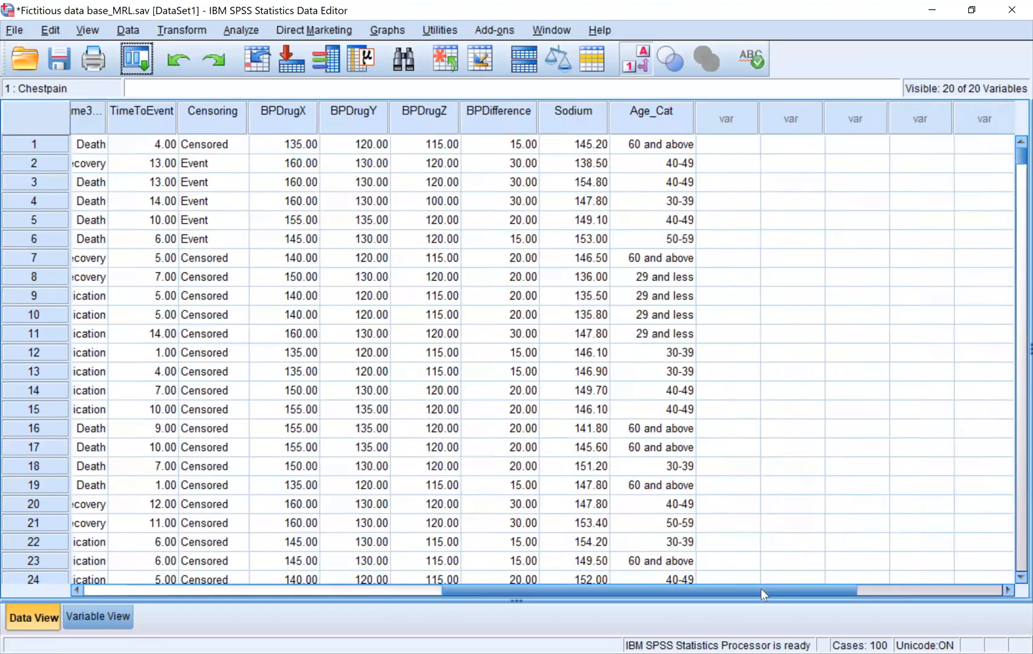
pyautogui.hscroll(-3, 554, 618)
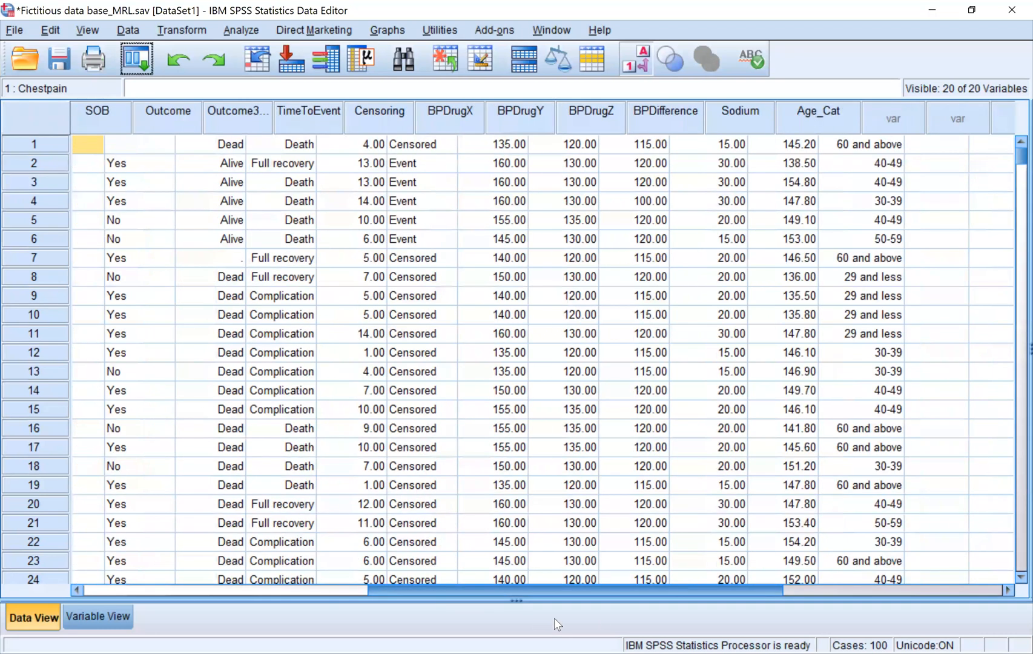
pyautogui.hscroll(-3, 527, 149)
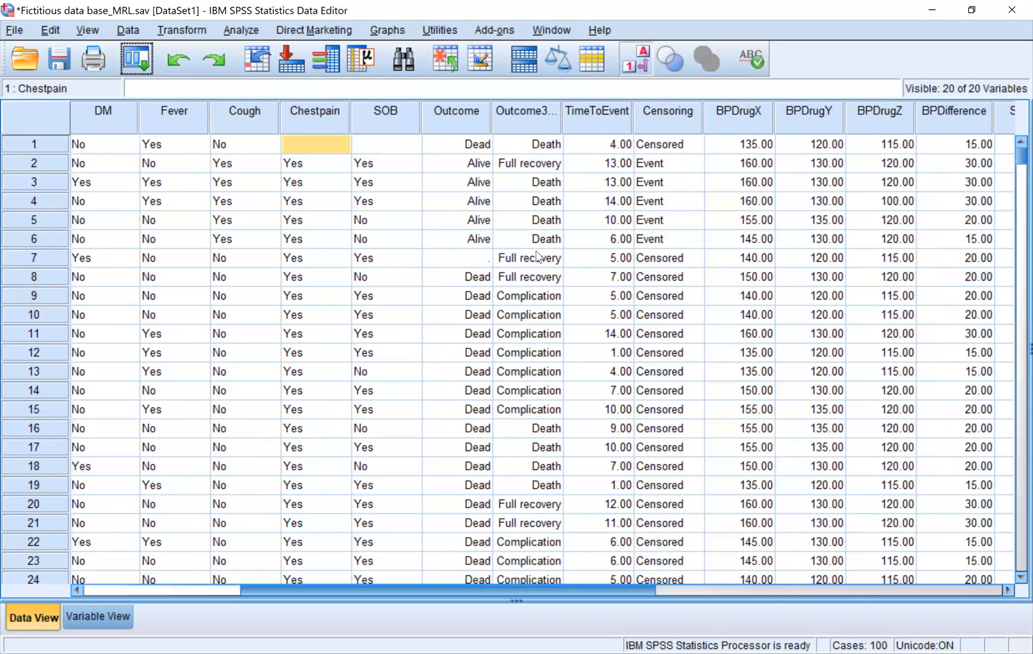
pyautogui.rightClick(457, 110)
pyautogui.press('Return')
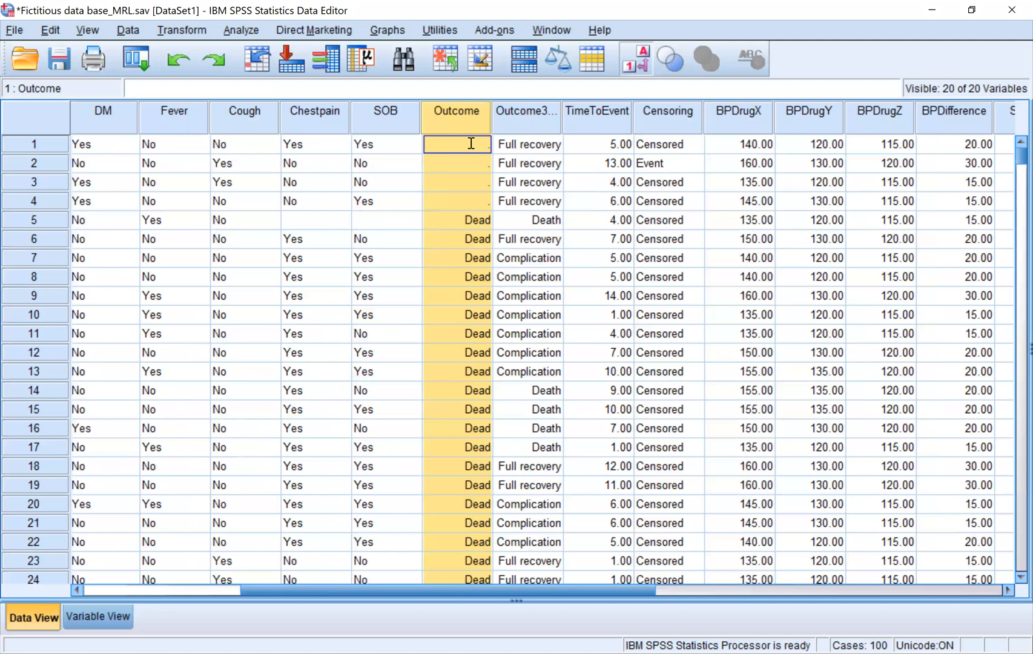
# Step: Go through the Outcome cells of the second to fourth cases to inspect the missing entries
pyautogui.click(464, 159)
pyautogui.click(479, 183)
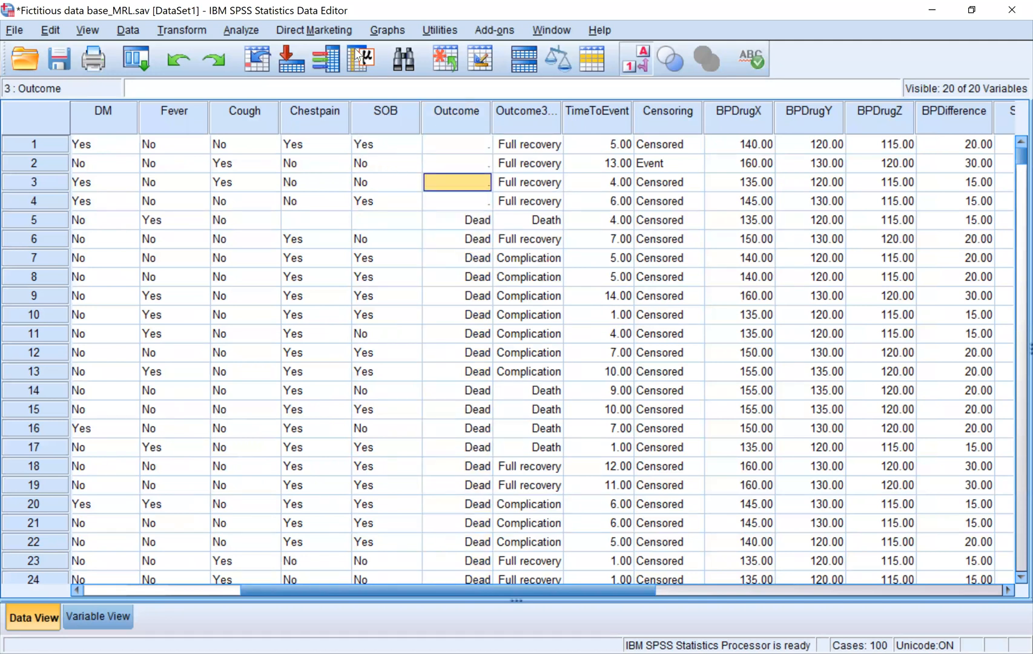
pyautogui.press('Down')
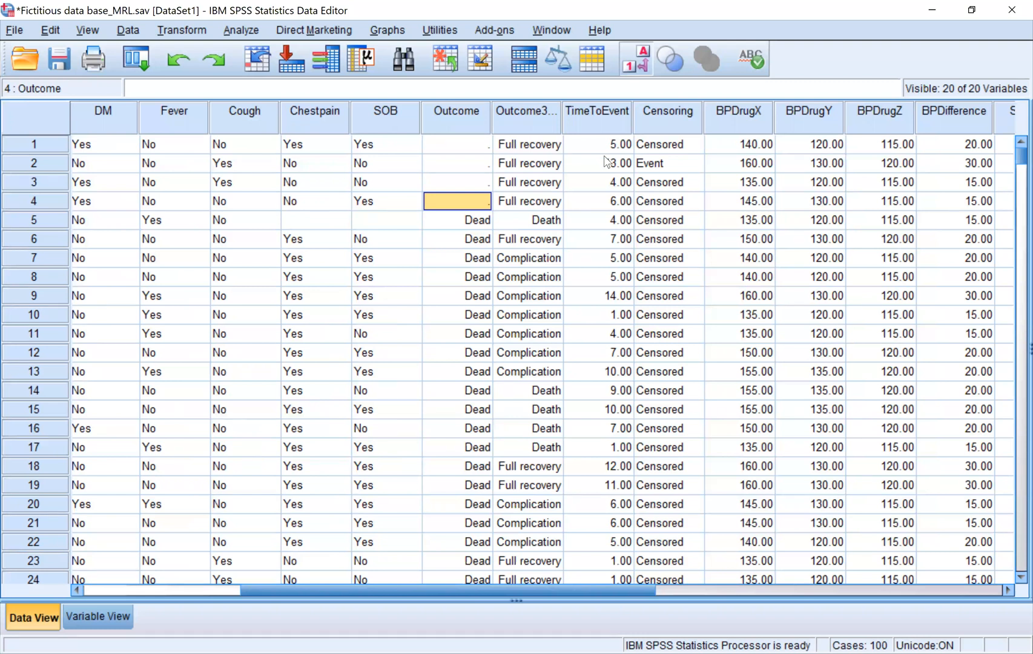
pyautogui.hotkey('alt', 'Tab')
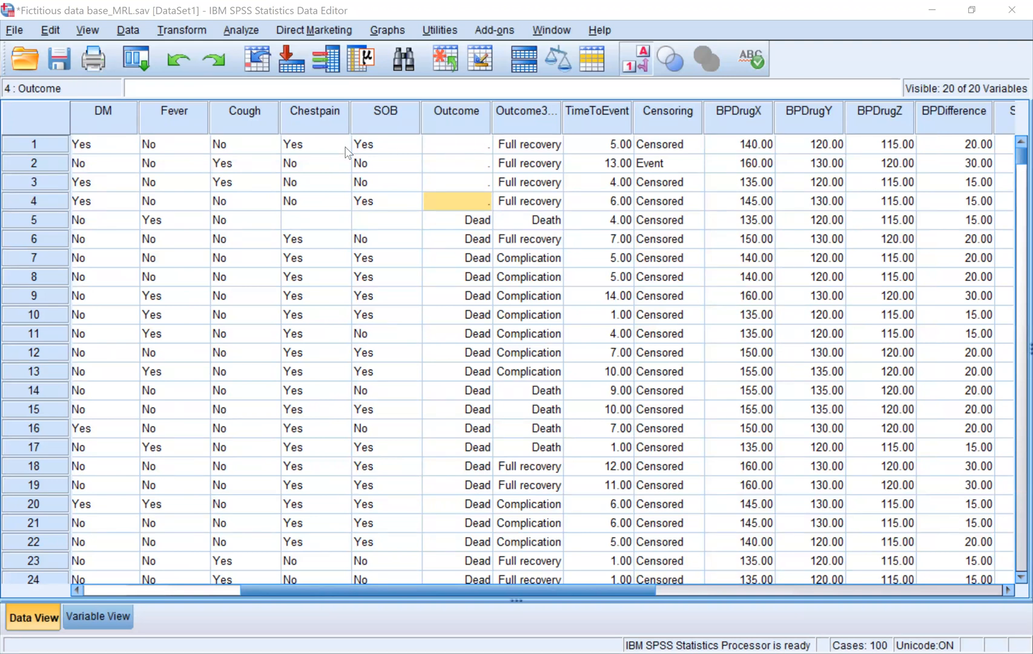
# Step: Try Alive as the fourth case's Outcome value, and restore the cell to missing
pyautogui.doubleClick(473, 205)
pyautogui.write('Alive')
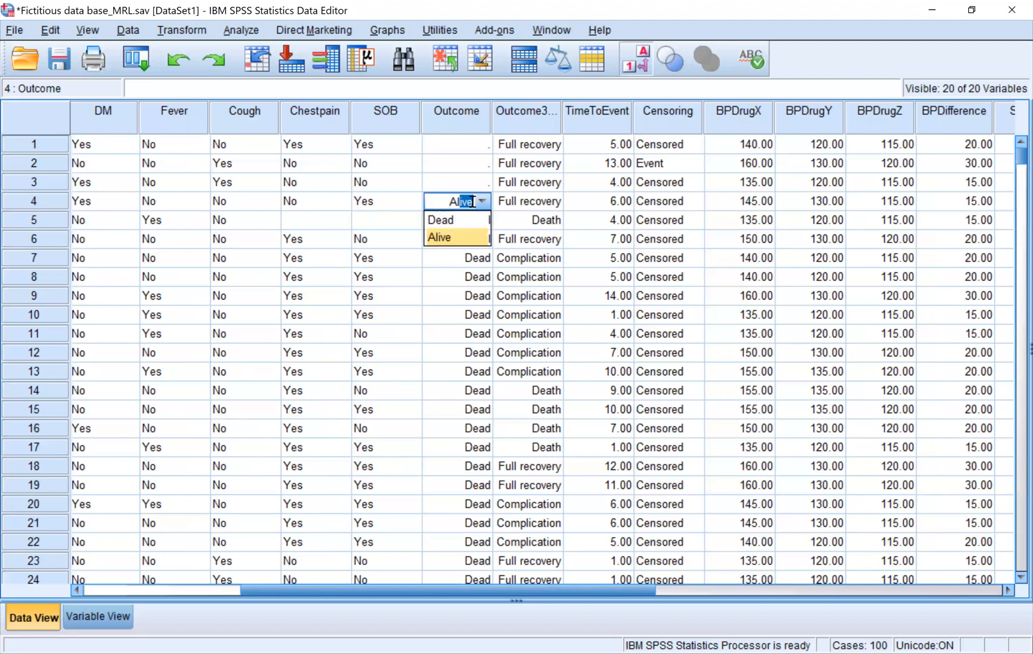
pyautogui.press('Return')
pyautogui.click(472, 199)
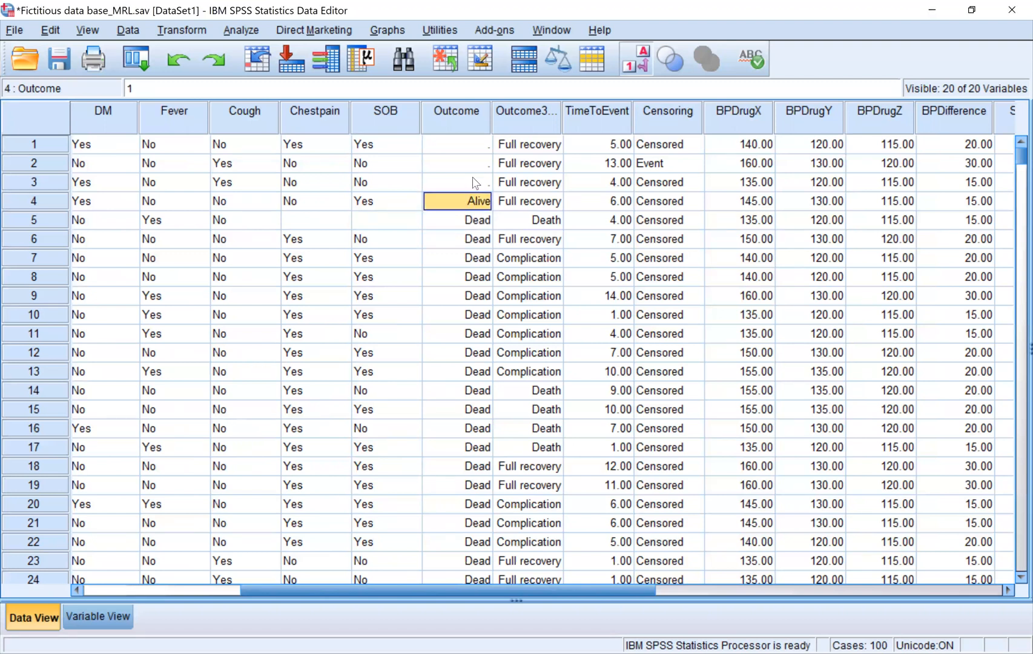
pyautogui.click(476, 175)
pyautogui.click(478, 179)
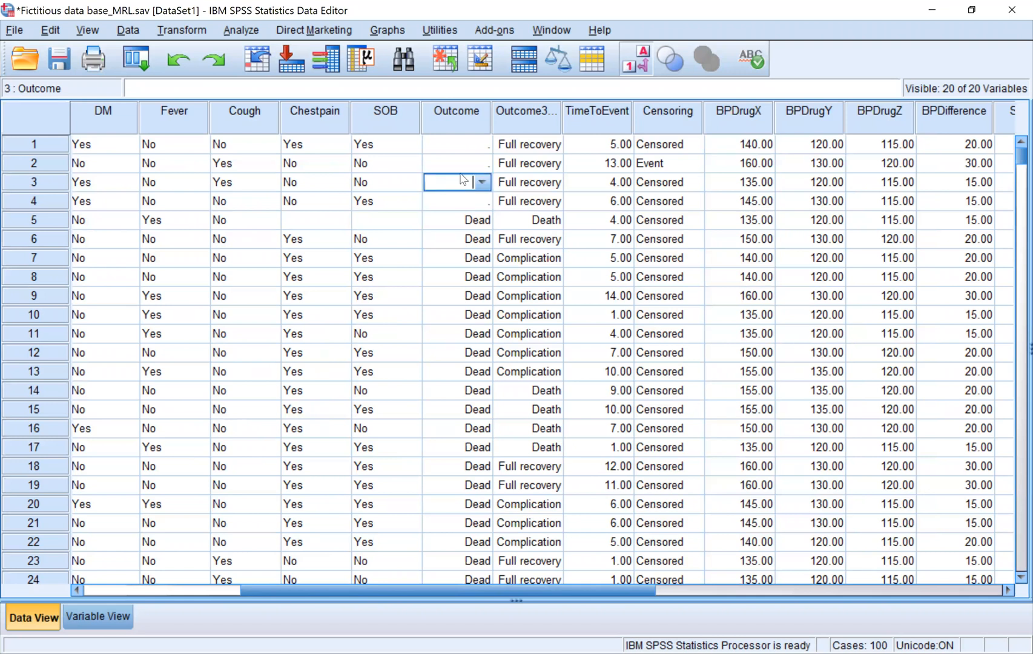
pyautogui.click(481, 130)
pyautogui.click(502, 225)
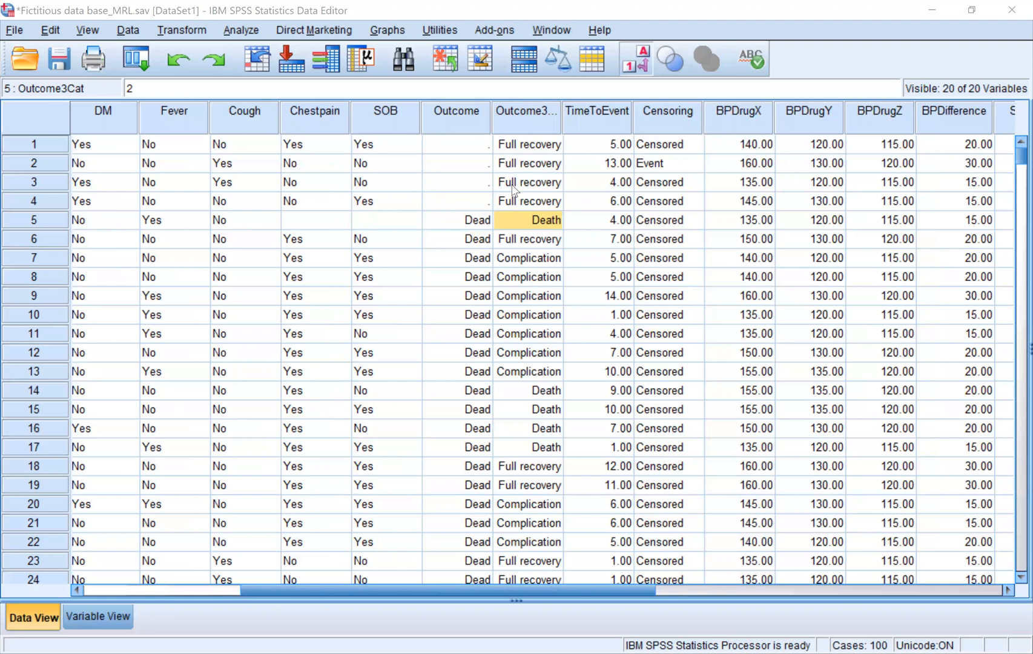
pyautogui.click(485, 206)
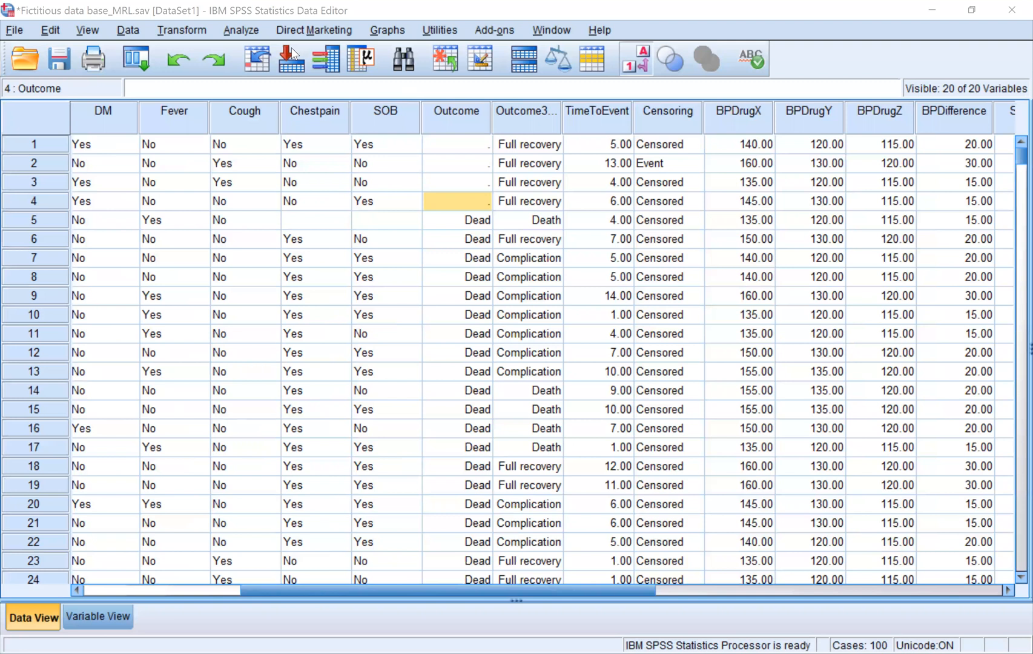
# Step: Open the Explore analysis with Age of the patient as the dependent variable
pyautogui.click(240, 31)
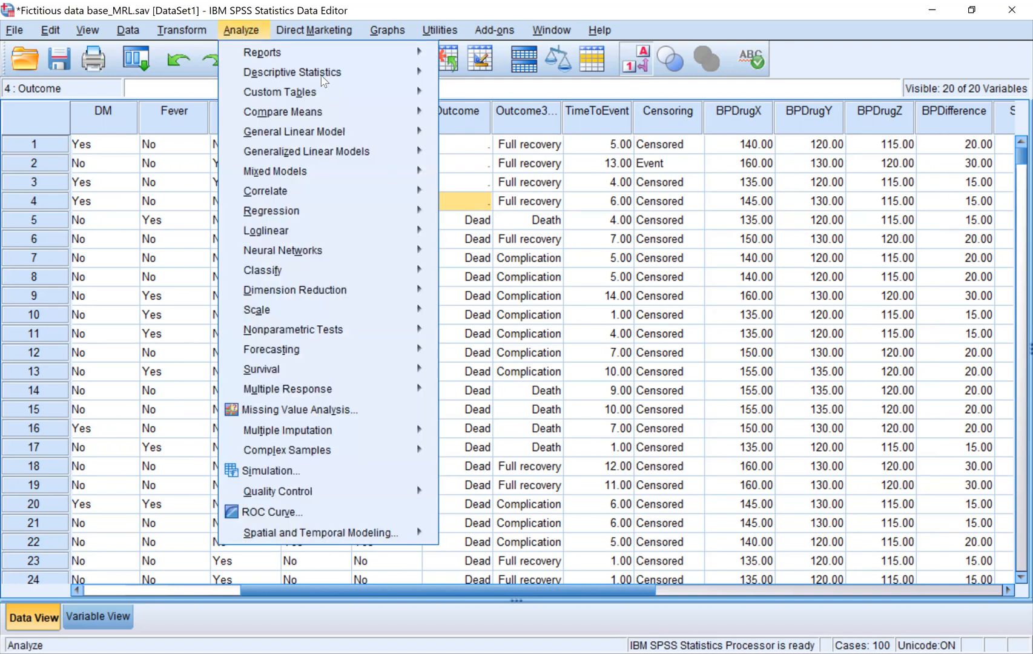
pyautogui.moveTo(428, 73)
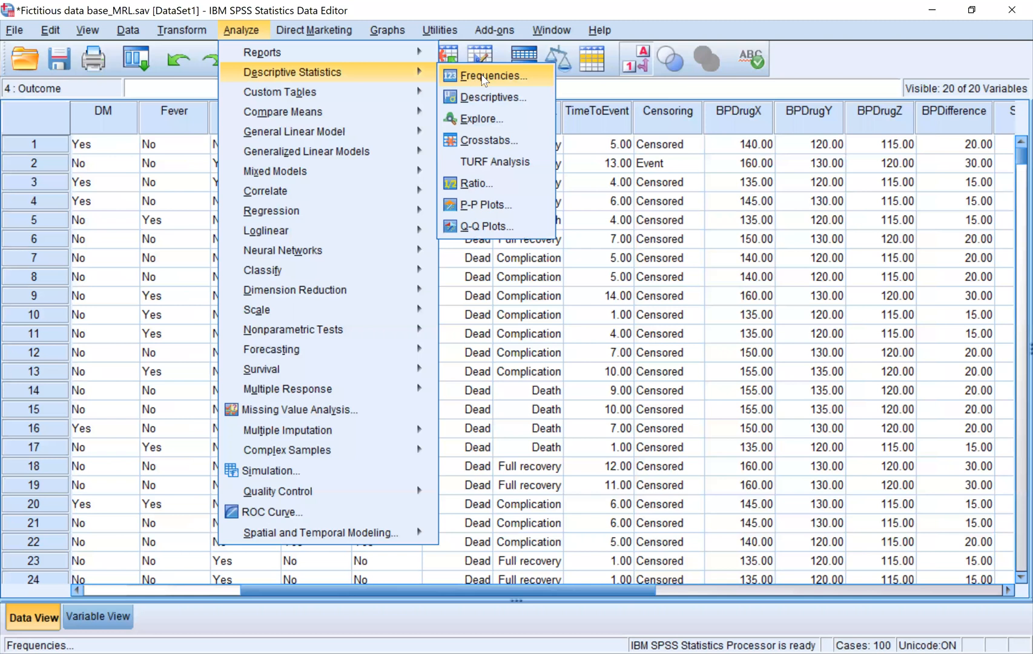
pyautogui.click(502, 119)
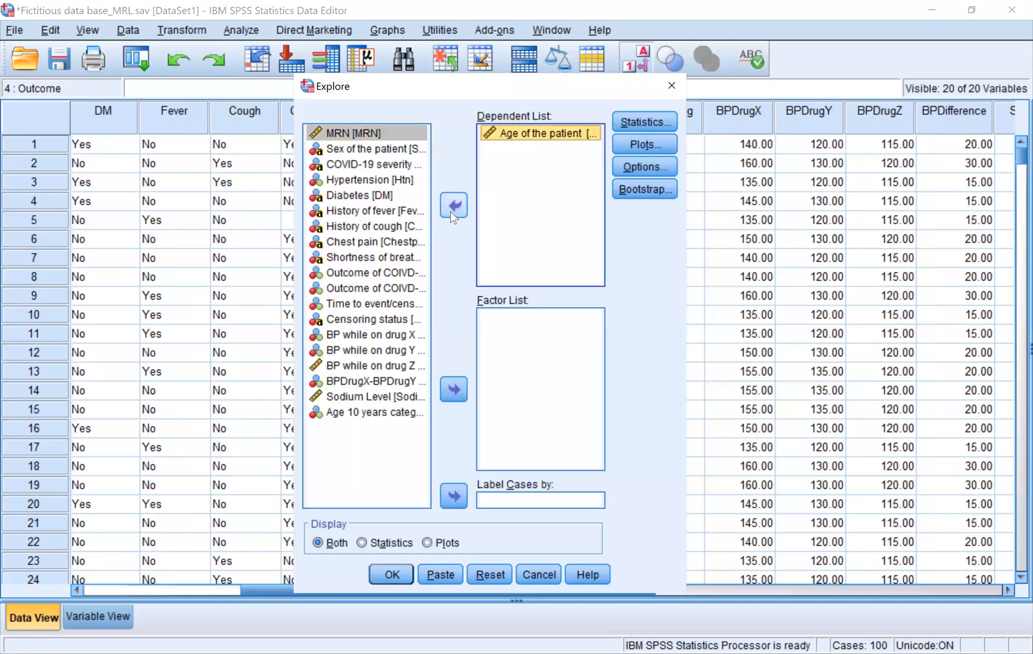
pyautogui.click(454, 206)
pyautogui.click(453, 205)
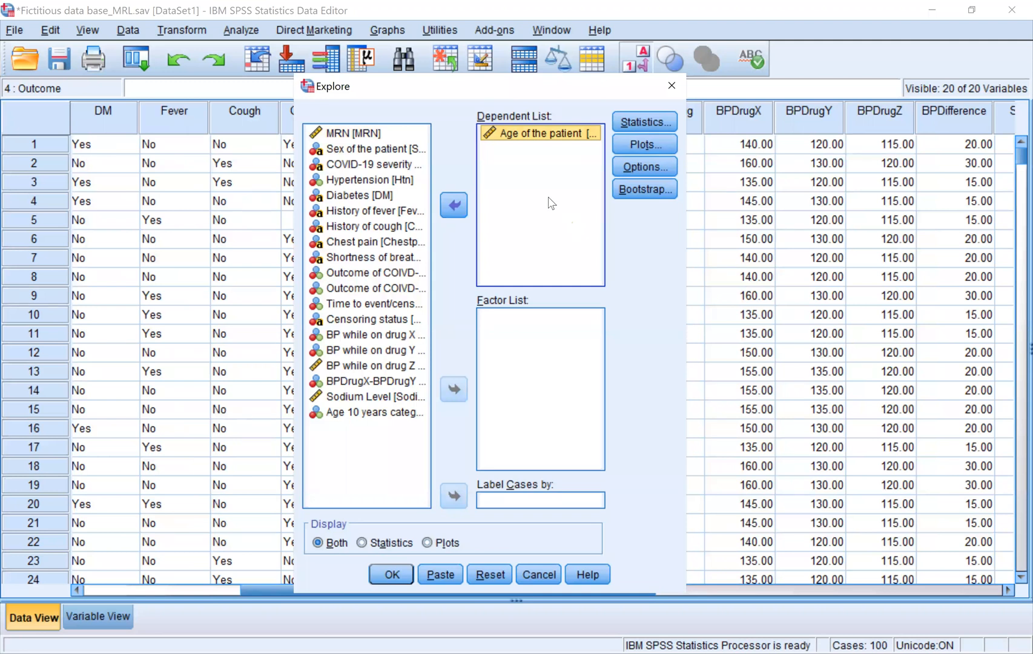
# Step: Run the Explore analysis with a dependents-together boxplot and no stem-and-leaf plot, and inspect the outliers in the Age boxplot
pyautogui.click(647, 145)
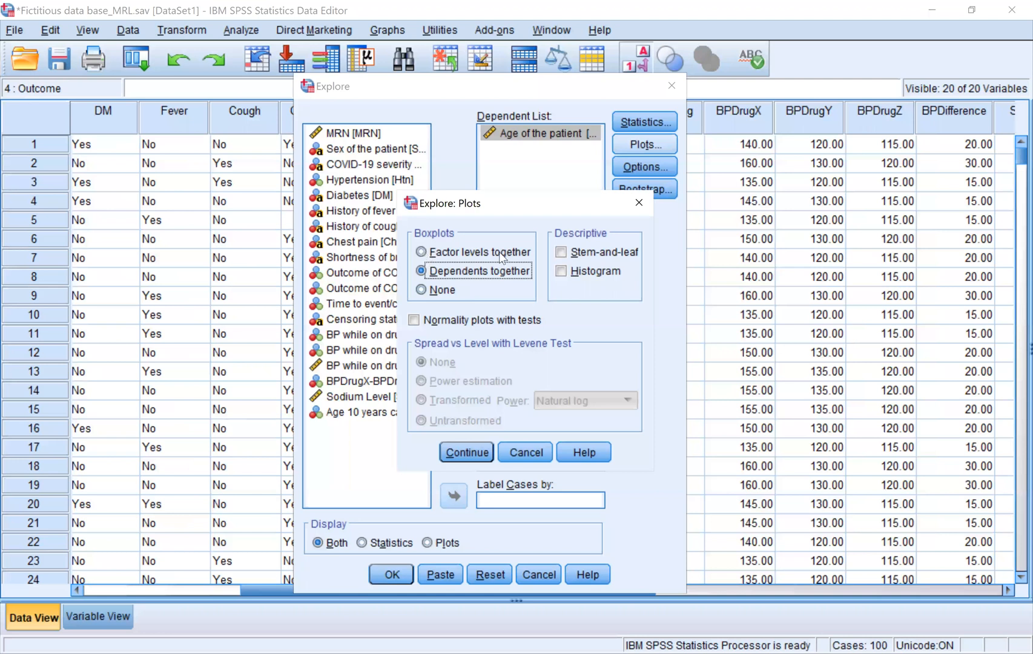
pyautogui.click(564, 251)
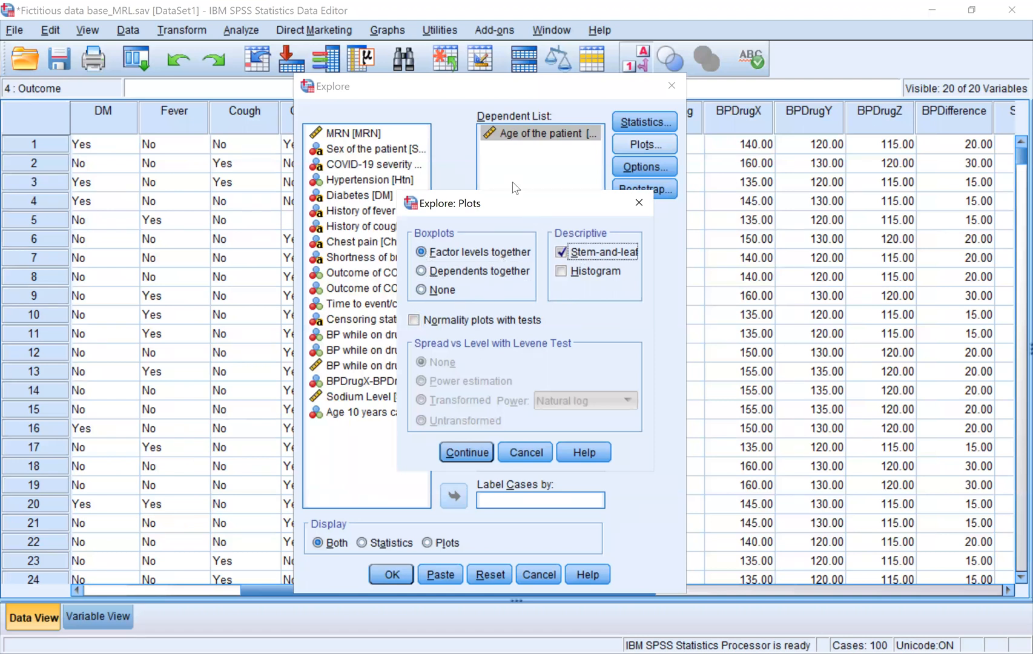
pyautogui.moveTo(555, 210); pyautogui.dragTo(535, 181)
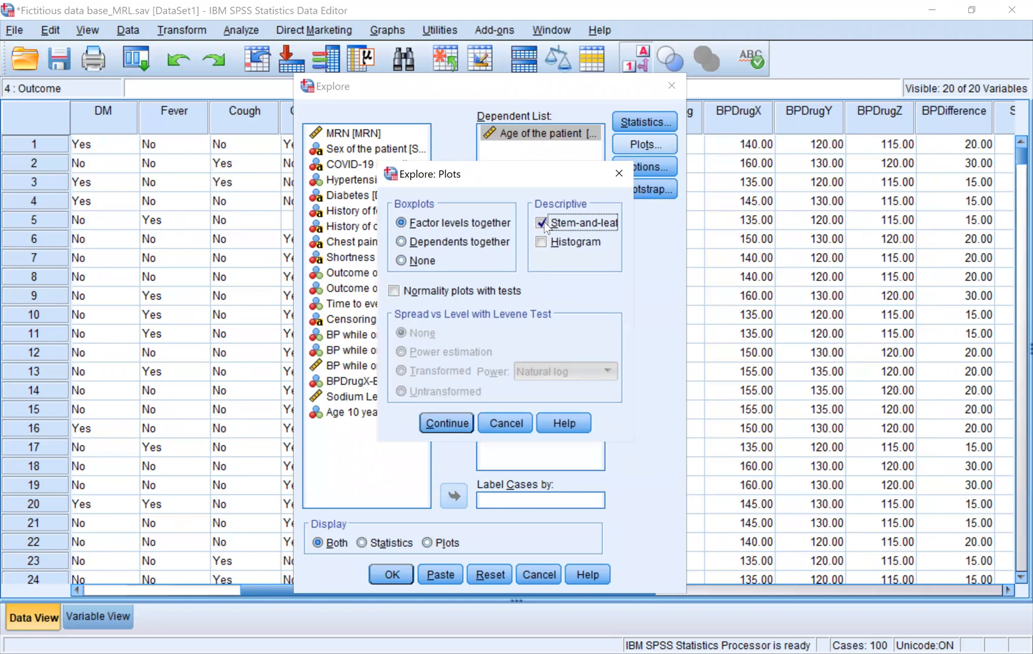
pyautogui.click(542, 223)
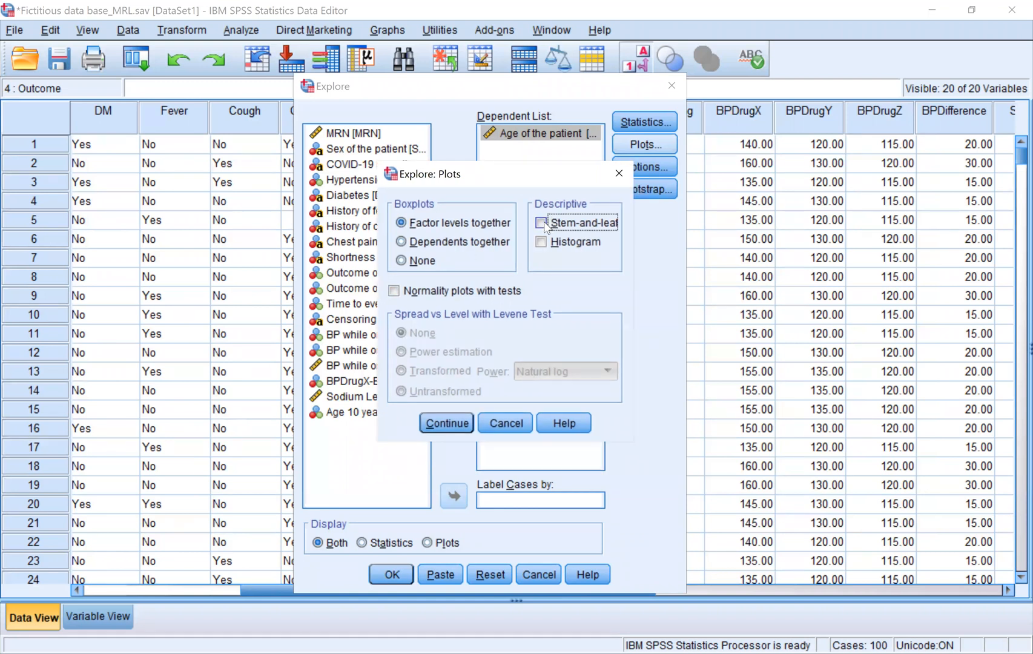
pyautogui.click(410, 243)
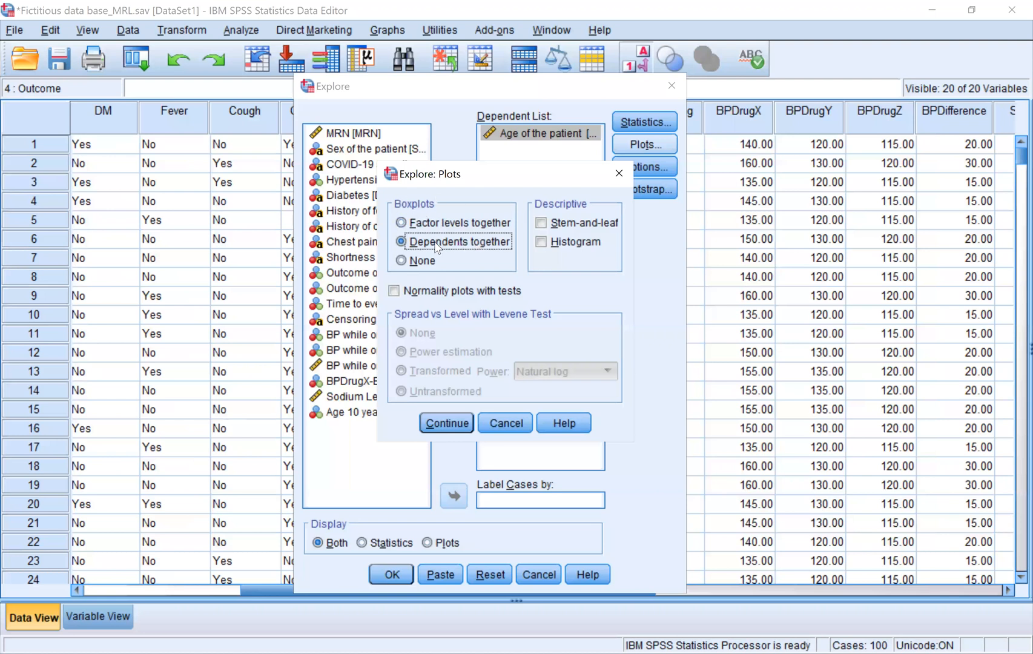
pyautogui.click(448, 424)
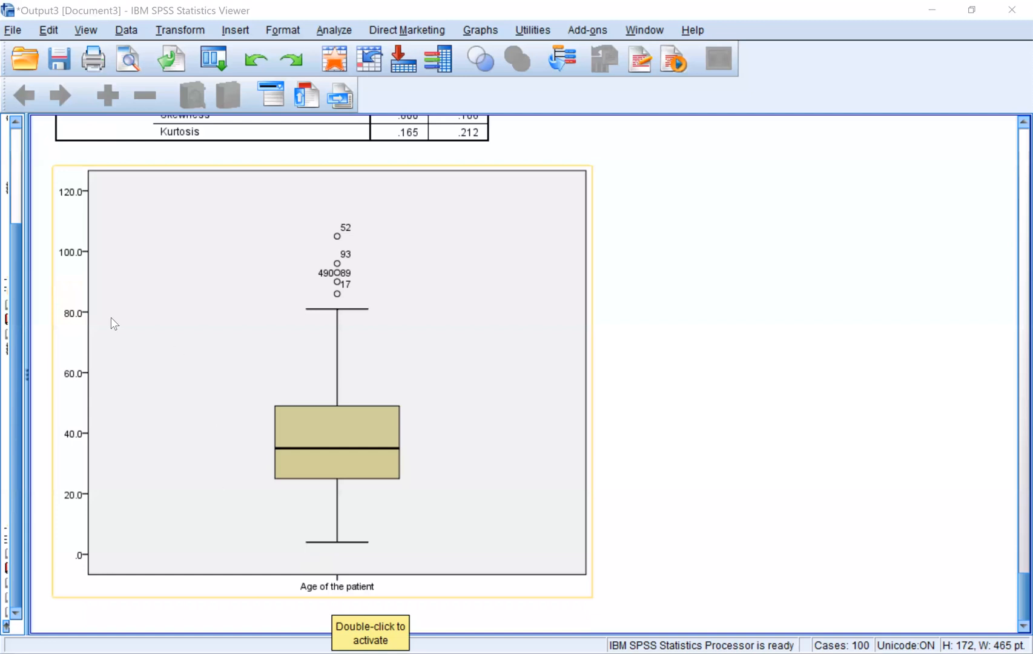
pyautogui.click(337, 295)
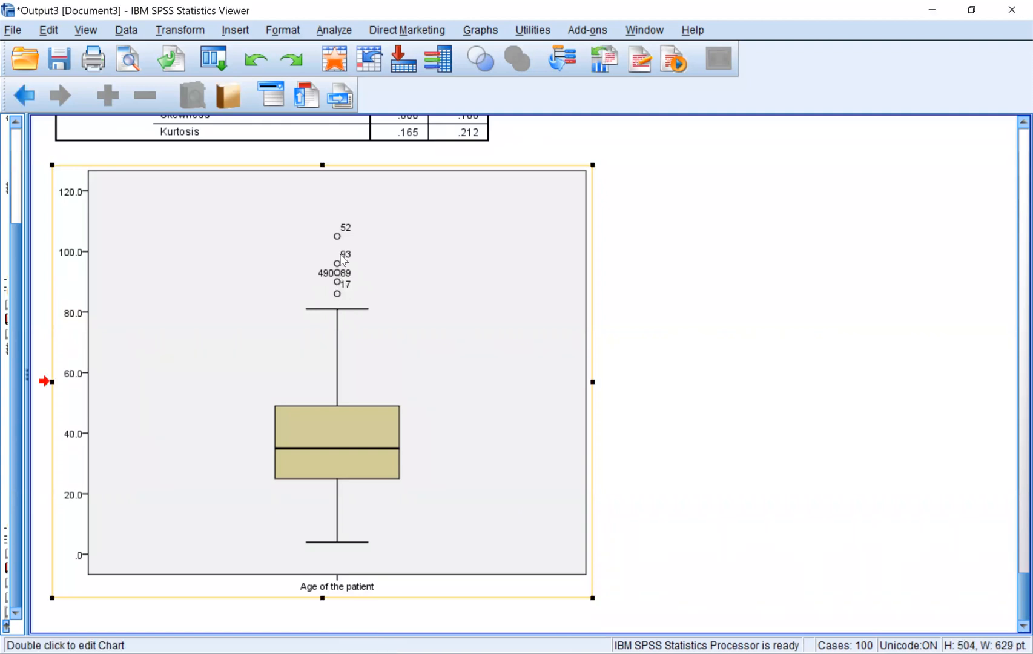
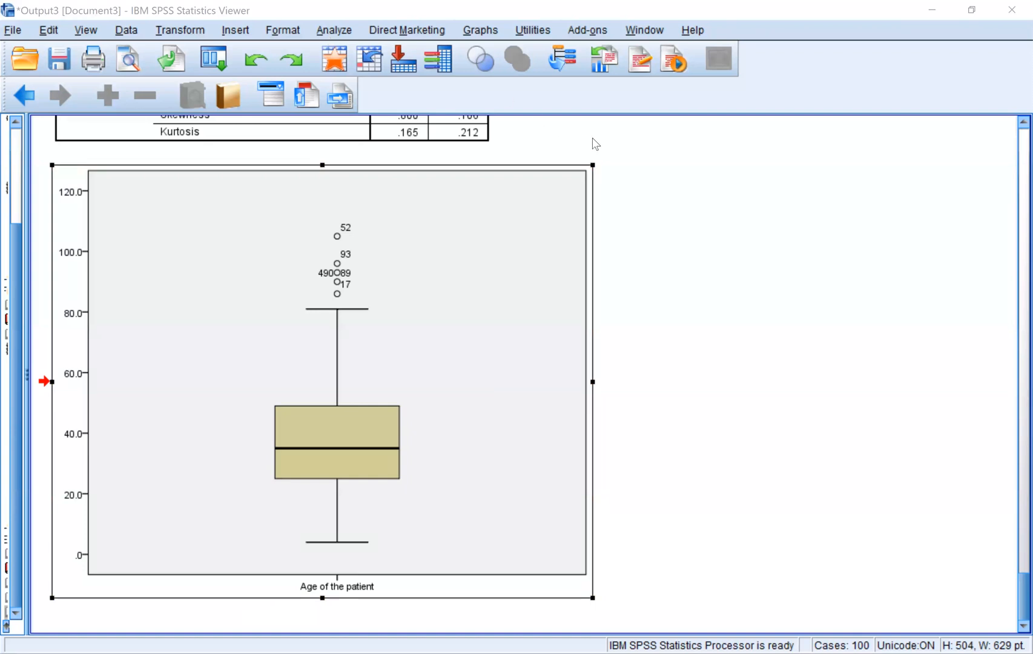
pyautogui.click(397, 354)
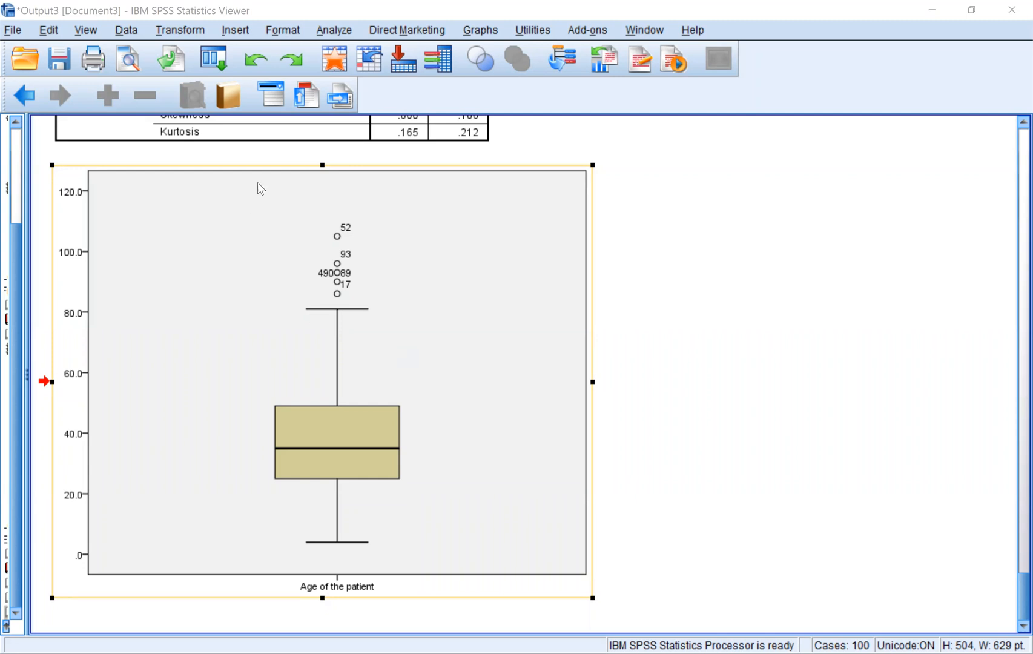
# Step: Examine the logistic regression's Variables in the Equation table, especially the SOB rows, for effects of invalid category codes
pyautogui.scroll(20, 526, 226)
pyautogui.scroll(-20, 526, 229)
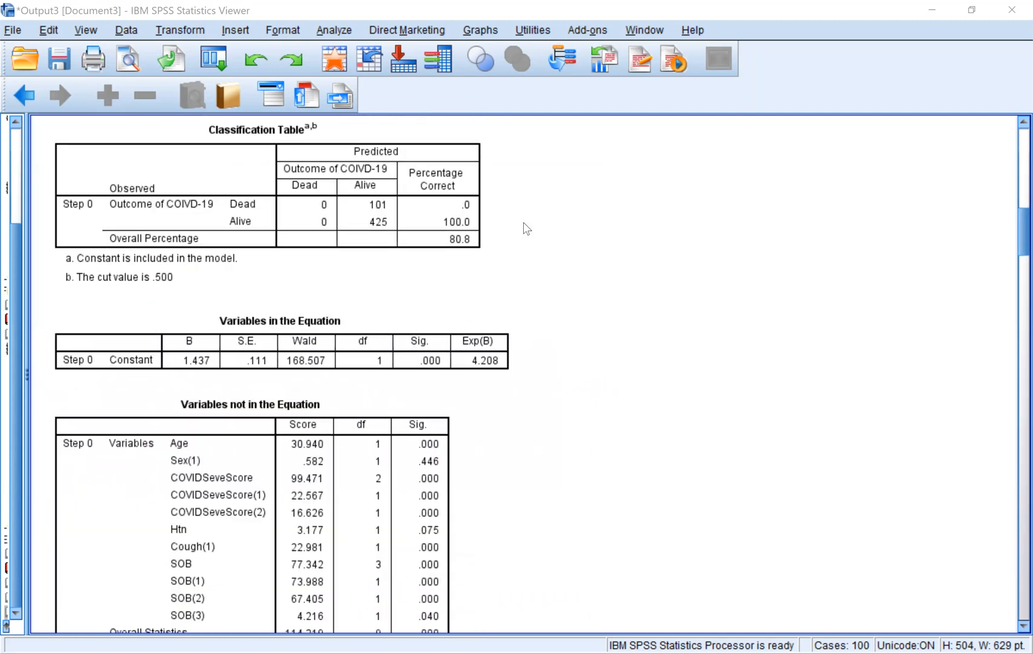
pyautogui.click(204, 319)
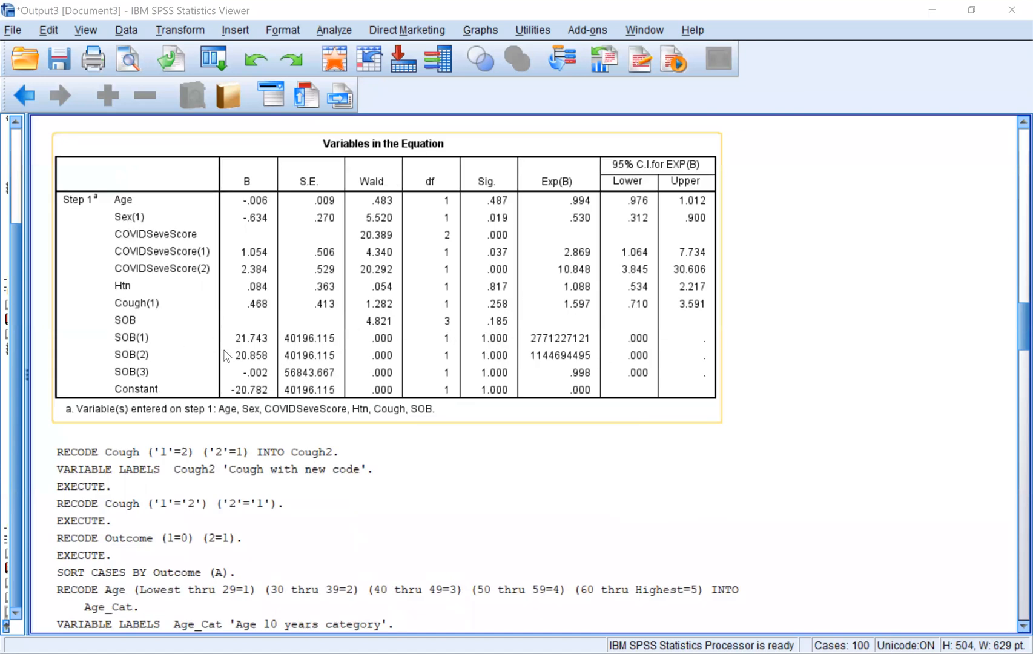
pyautogui.click(131, 344)
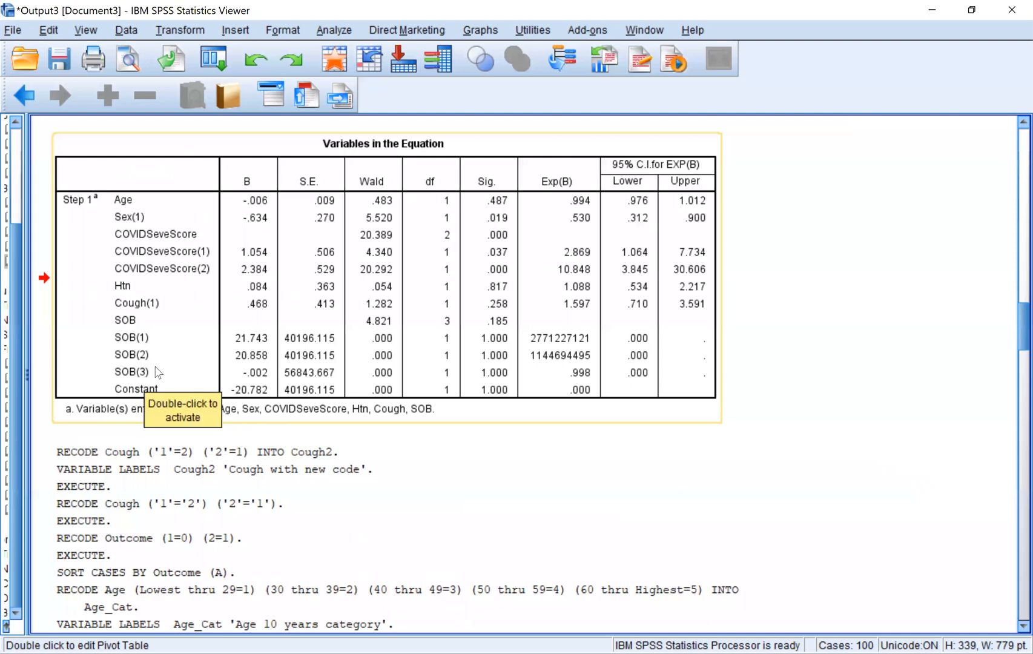
pyautogui.scroll(-15, 221, 423)
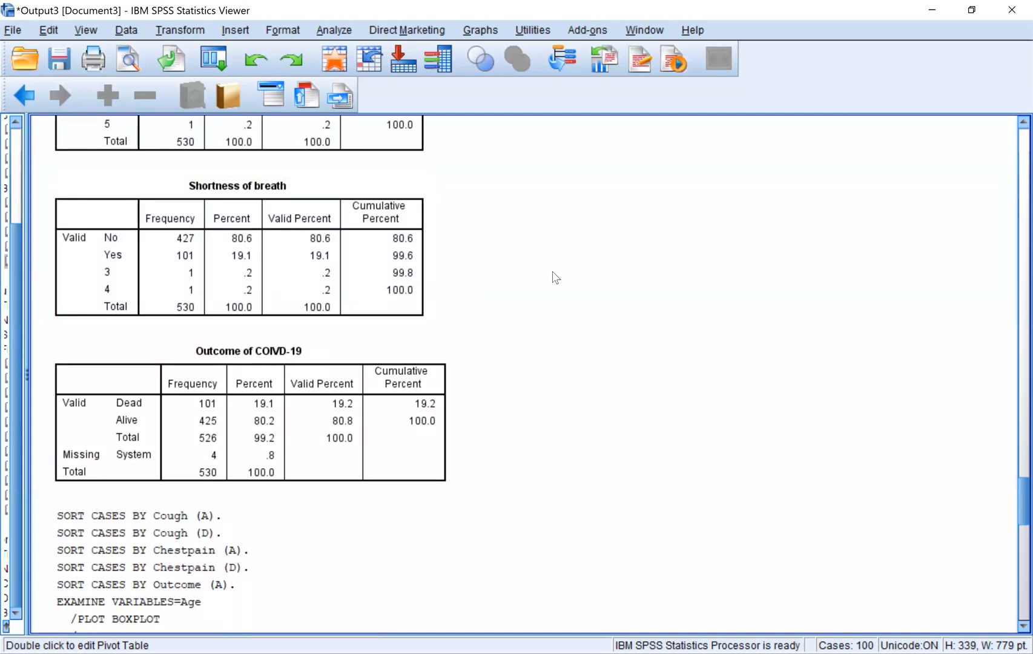
pyautogui.scroll(3, 552, 277)
pyautogui.scroll(15, 552, 277)
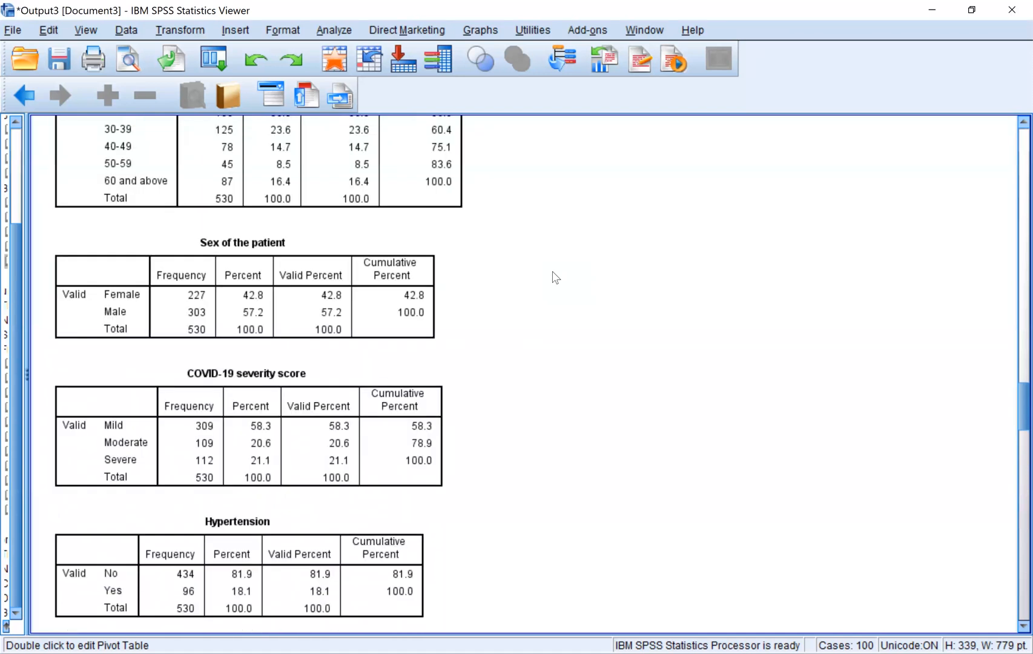
pyautogui.scroll(20, 552, 277)
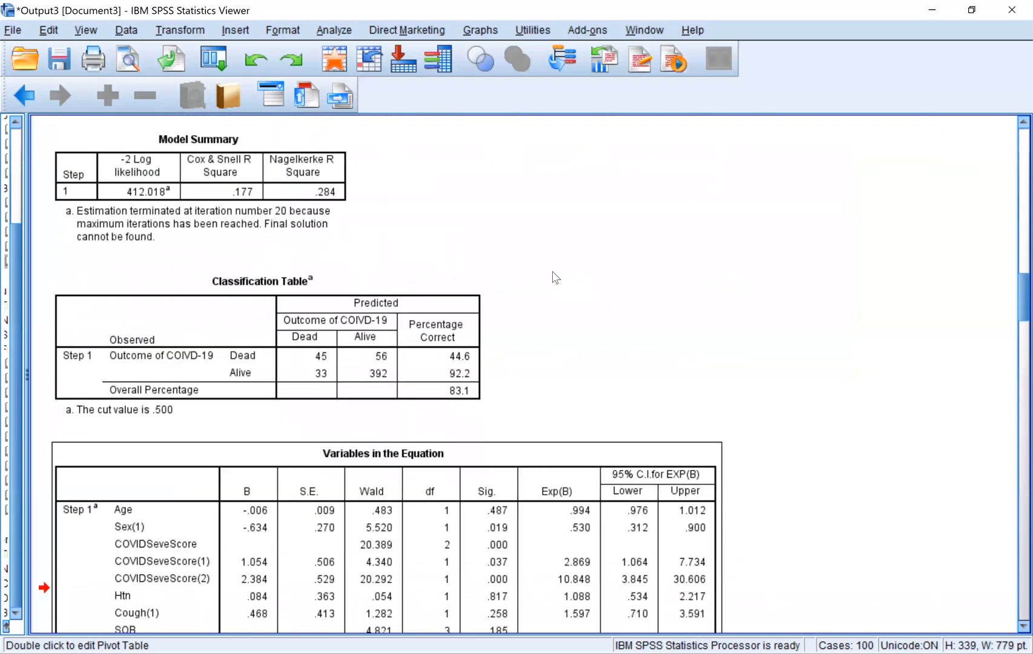
pyautogui.scroll(-5, 552, 278)
pyautogui.click(344, 325)
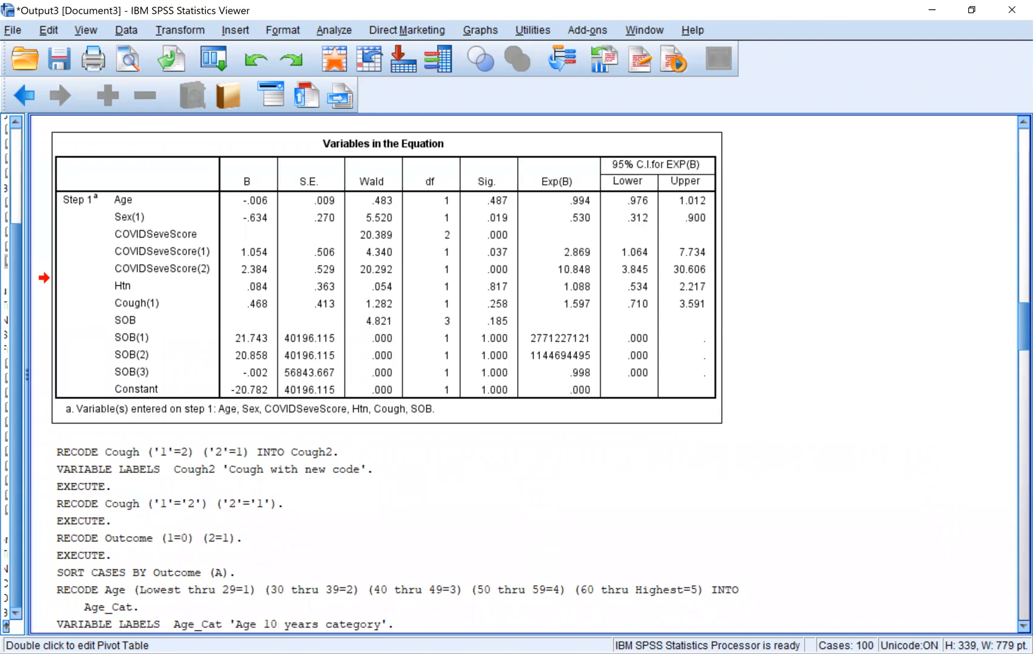
# Step: Go back to the Age of the patient boxplot and examine its outlying cases
pyautogui.moveTo(1024, 327); pyautogui.dragTo(1024, 598)
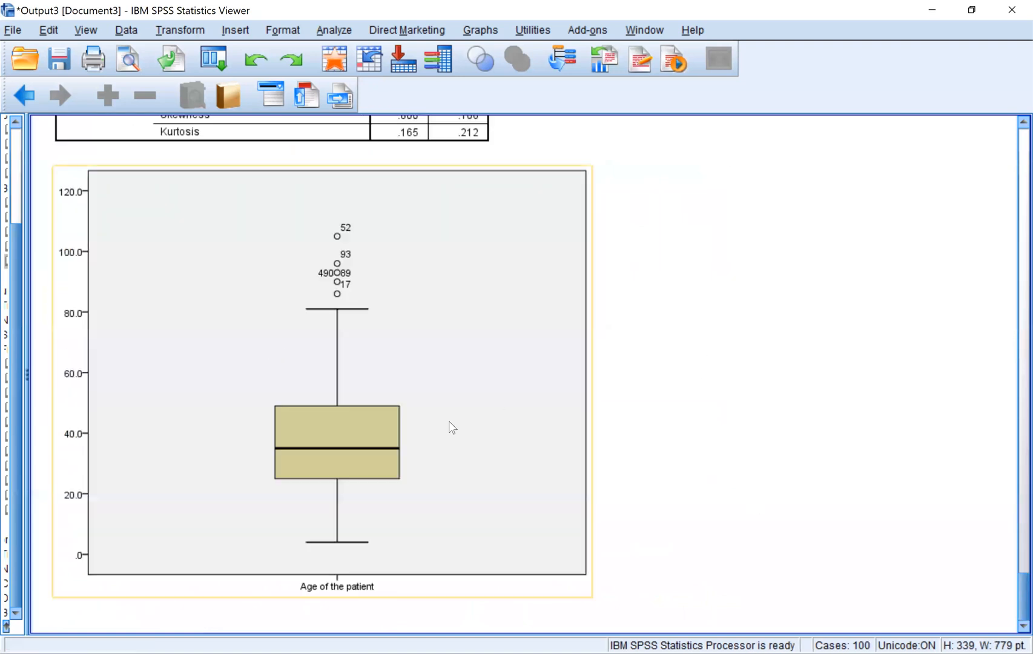
pyautogui.click(611, 329)
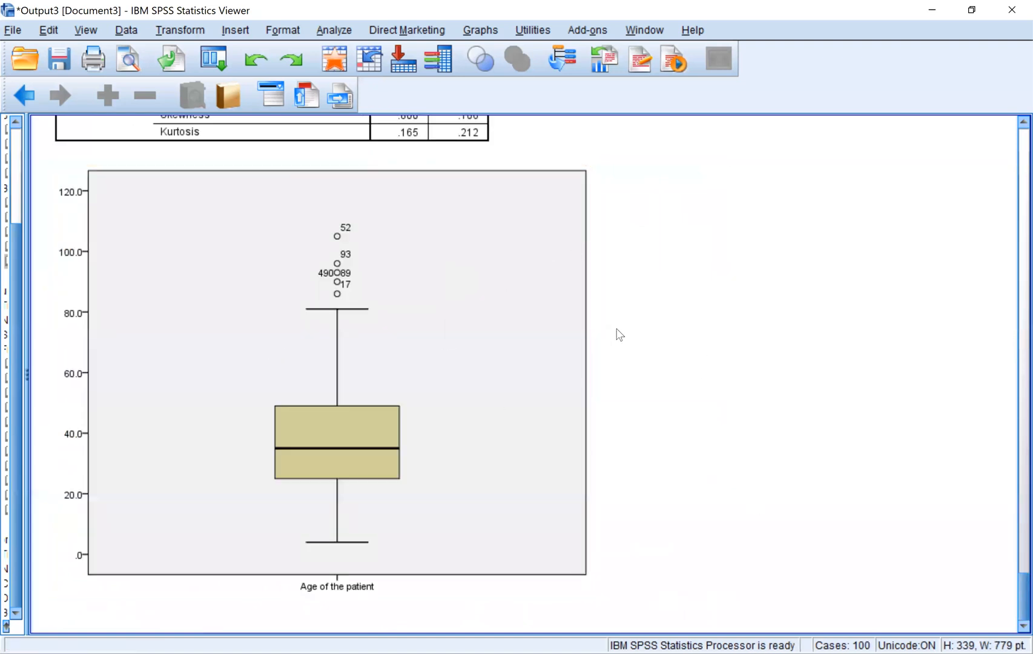
pyautogui.click(389, 213)
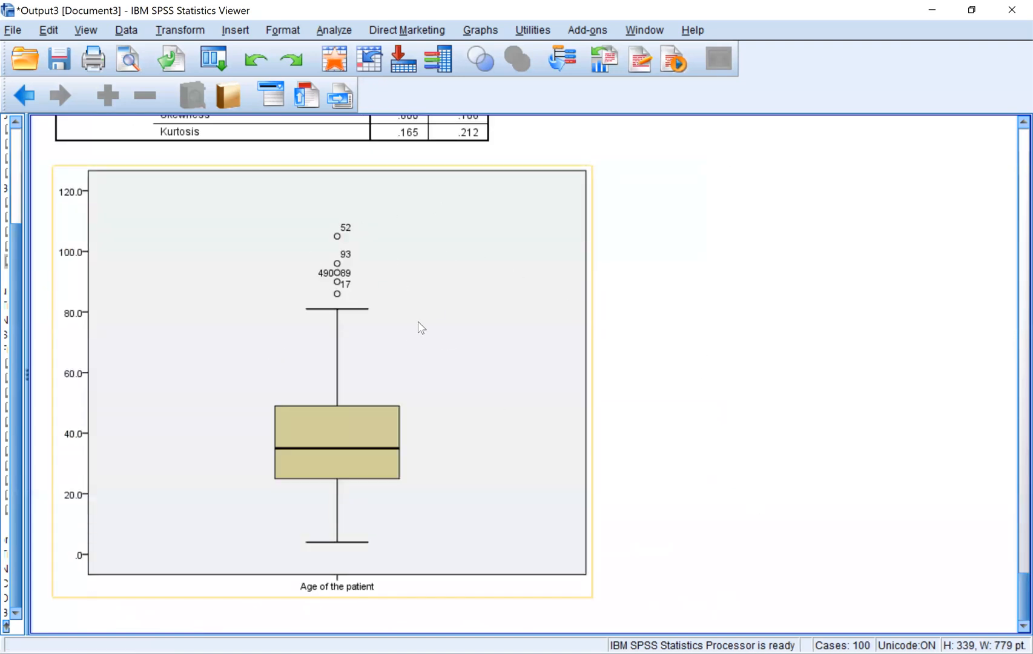
pyautogui.click(609, 399)
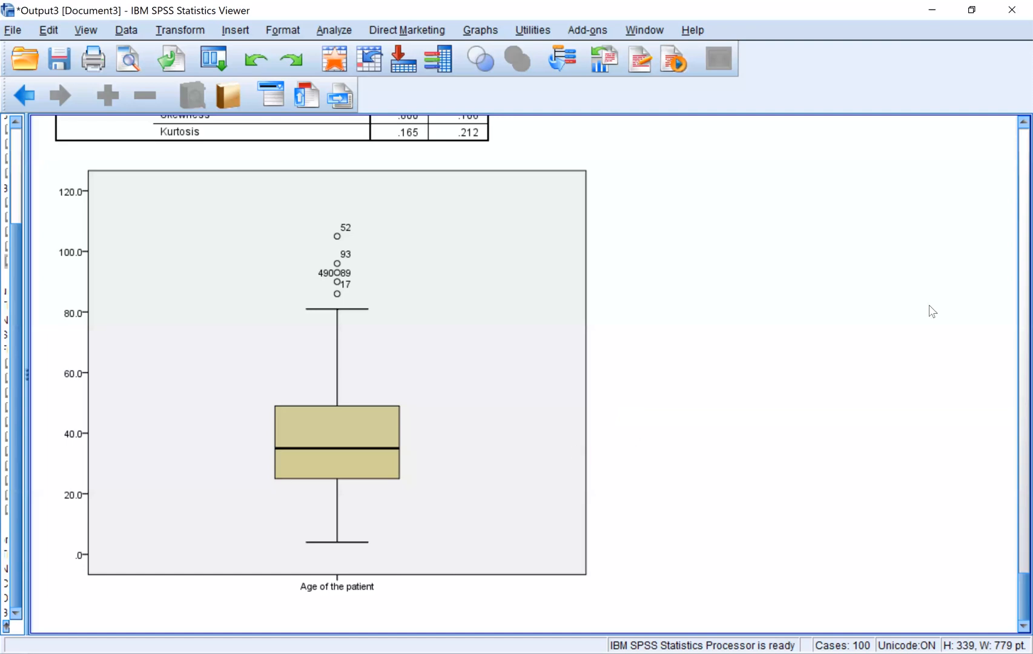
# Step: Review the Statistics table and the frequency tables of the categorical variables, ending at the Age boxplot
pyautogui.moveTo(1023, 597); pyautogui.dragTo(1023, 418)
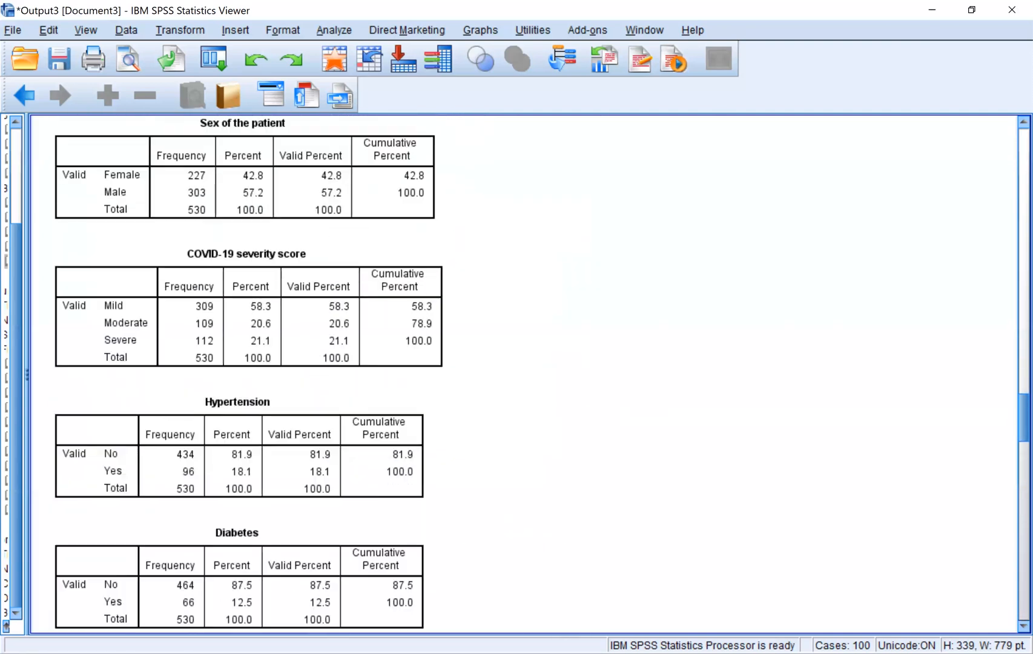
pyautogui.scroll(5, 241, 388)
pyautogui.click(224, 360)
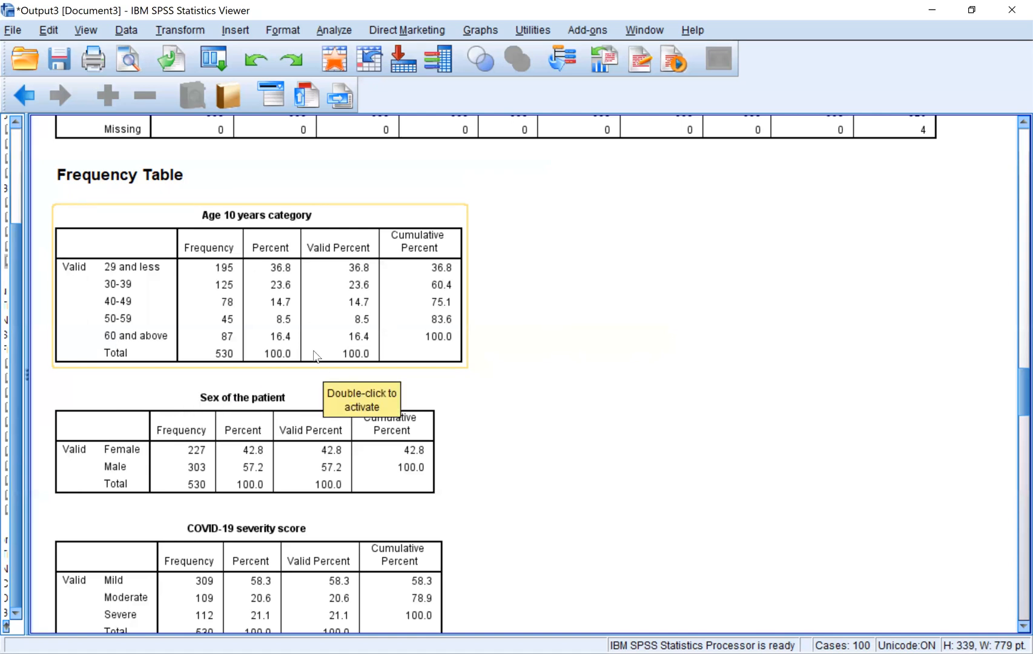
pyautogui.click(580, 441)
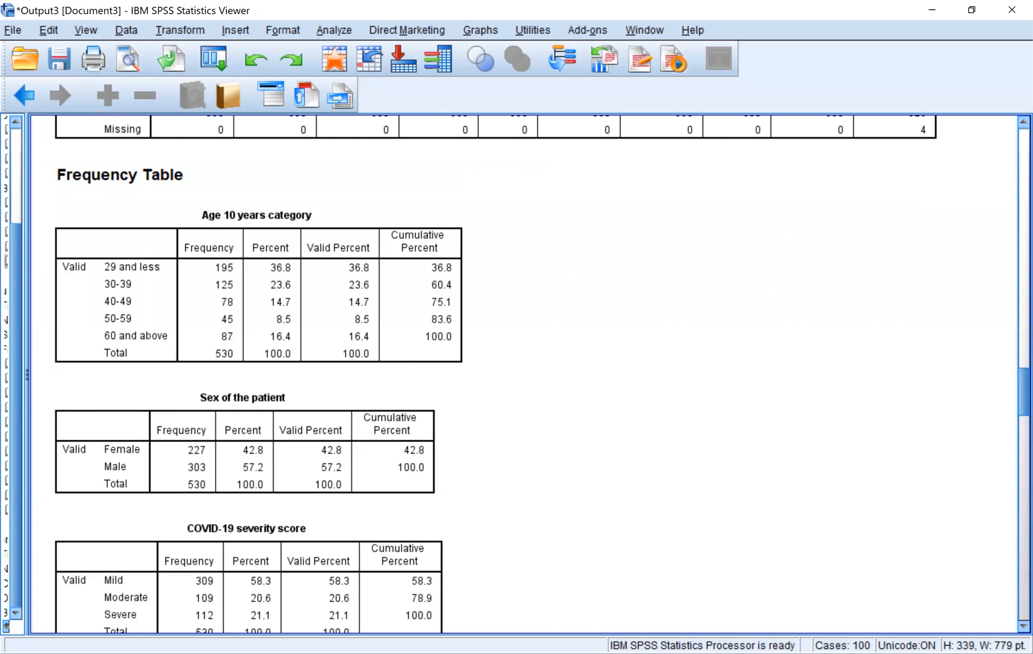
pyautogui.scroll(8, 899, 278)
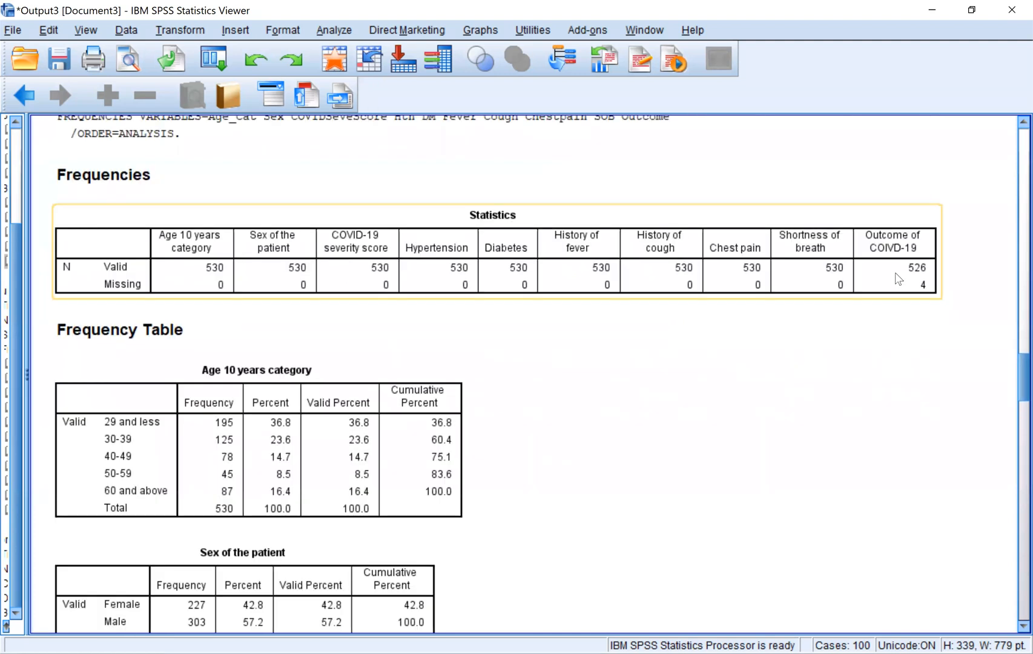
pyautogui.scroll(5, 898, 279)
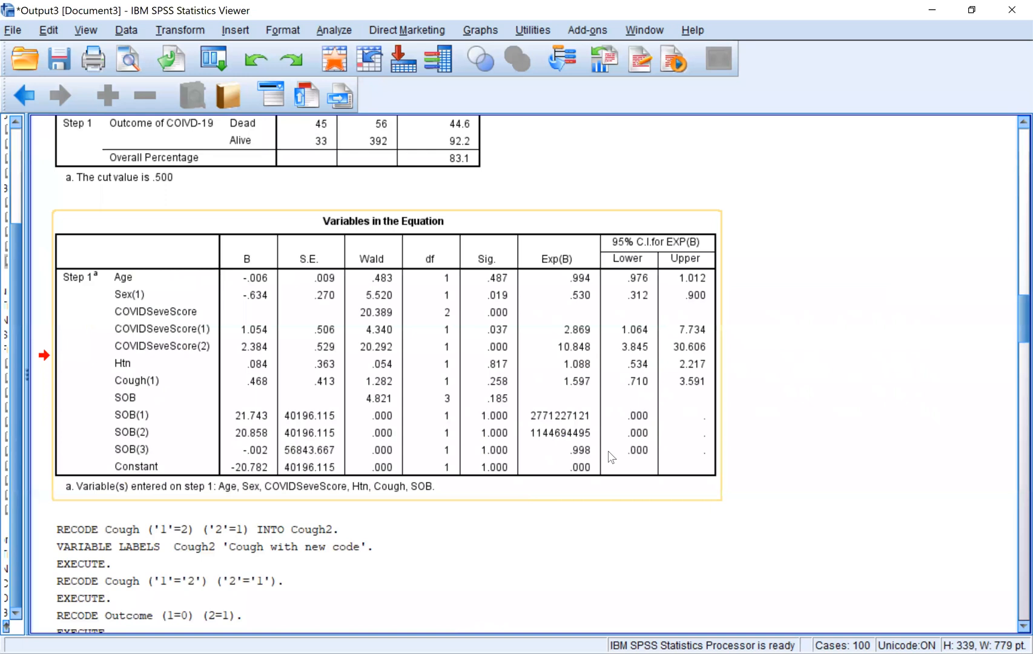
pyautogui.scroll(-10, 534, 375)
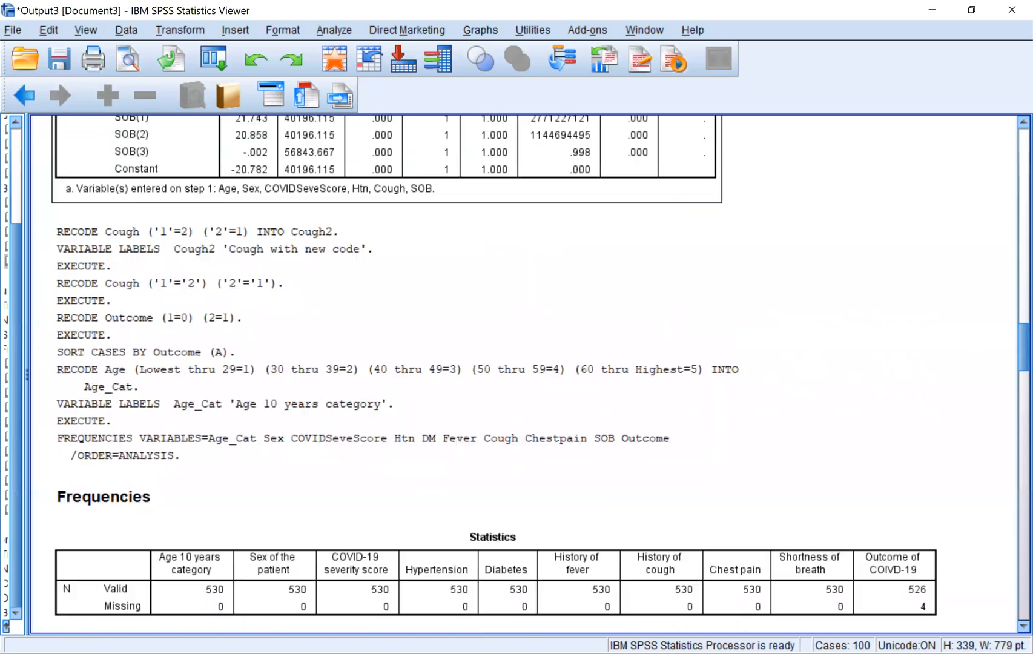
pyautogui.scroll(-6, 553, 221)
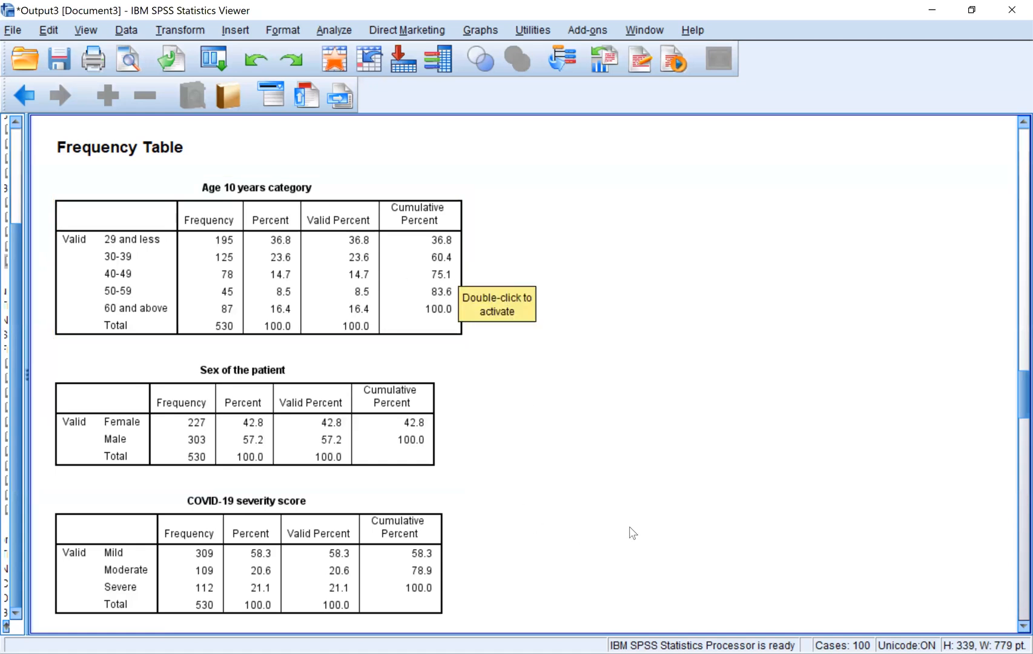
pyautogui.scroll(-5, 633, 533)
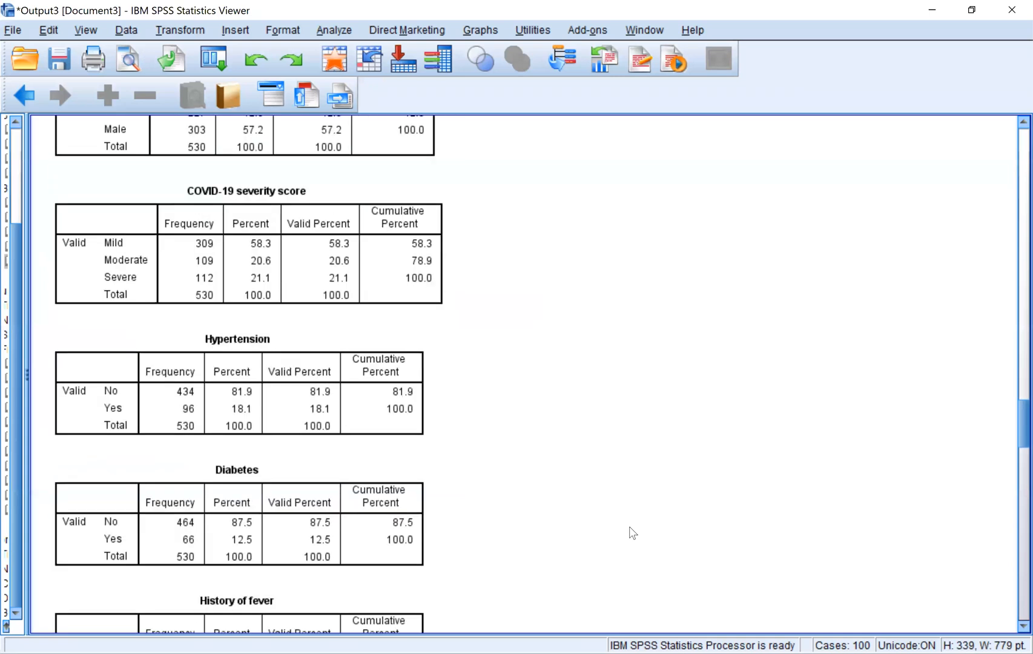
pyautogui.scroll(-20, 633, 532)
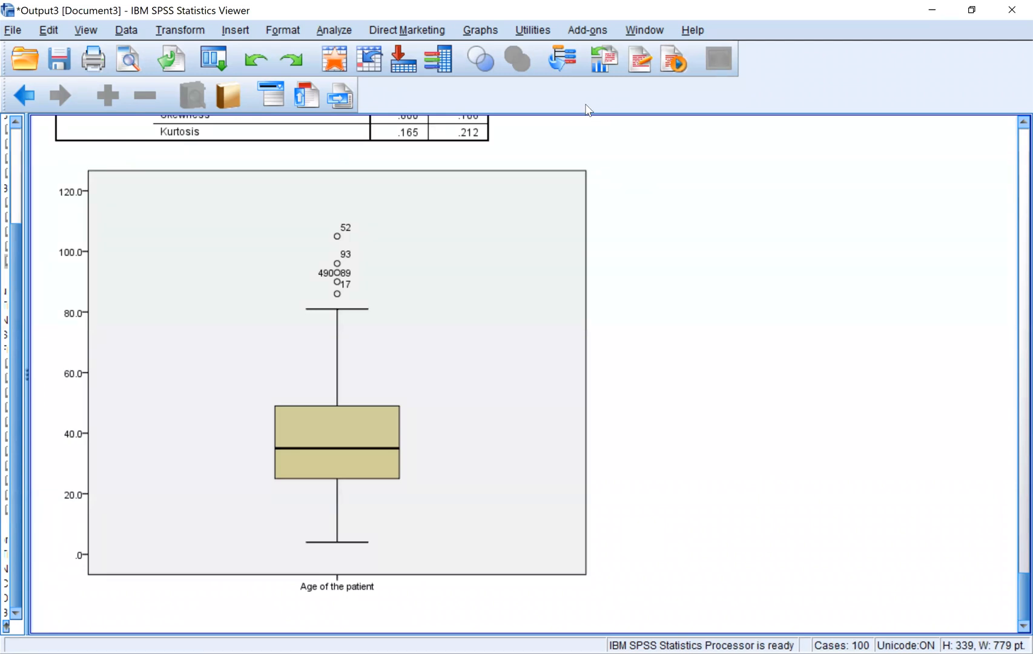
pyautogui.click(474, 400)
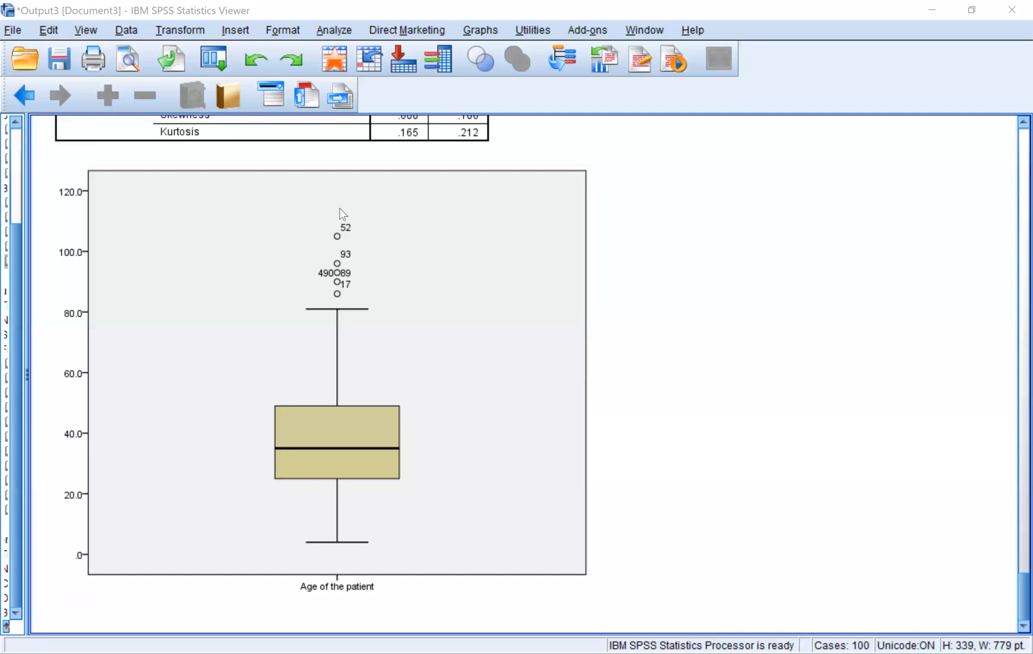
# Step: Recheck the Chest pain, Shortness of breath and Outcome of COIVD-19 frequency tables for invalid codes and missing cases
pyautogui.scroll(10, 761, 263)
pyautogui.scroll(-10, 761, 263)
pyautogui.scroll(20, 761, 263)
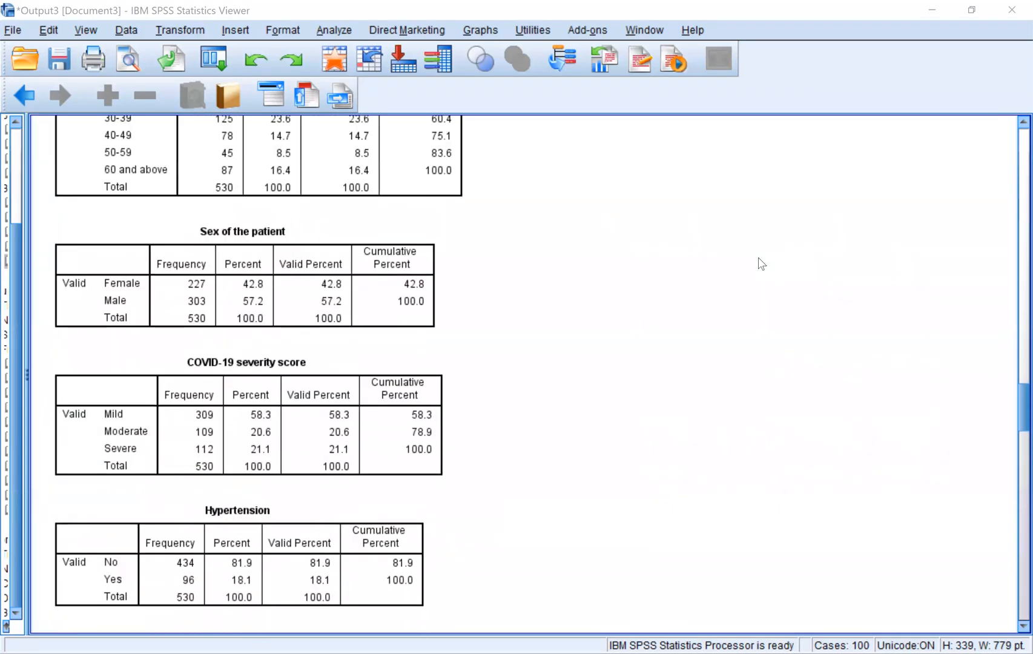
pyautogui.scroll(-1, 612, 389)
pyautogui.scroll(5, 613, 389)
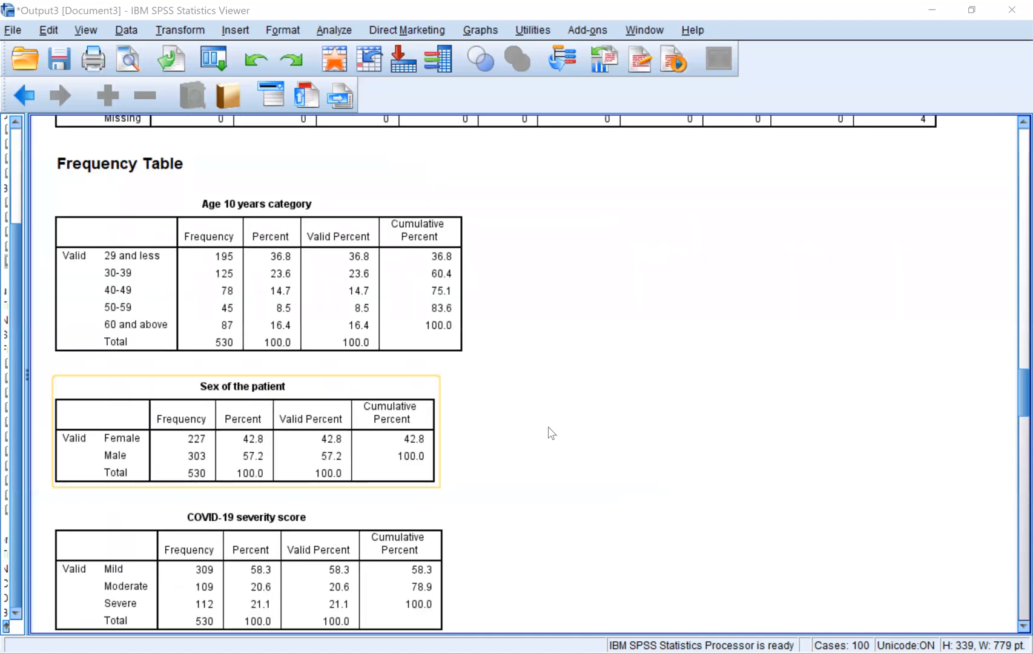
pyautogui.scroll(-1, 549, 431)
pyautogui.scroll(-10, 599, 409)
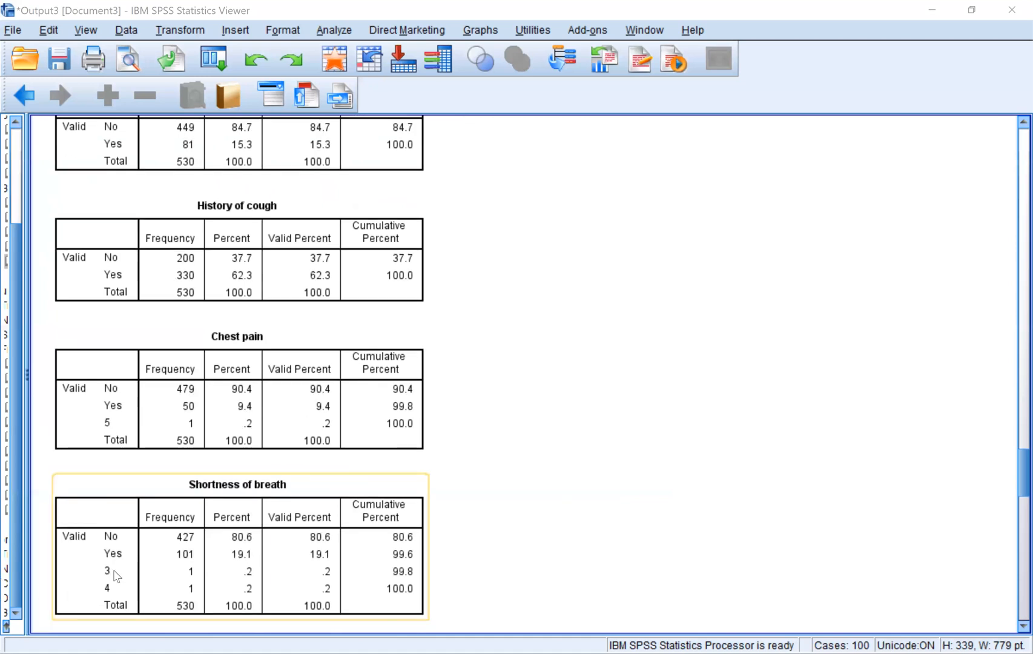
pyautogui.click(117, 575)
pyautogui.scroll(-2, 547, 528)
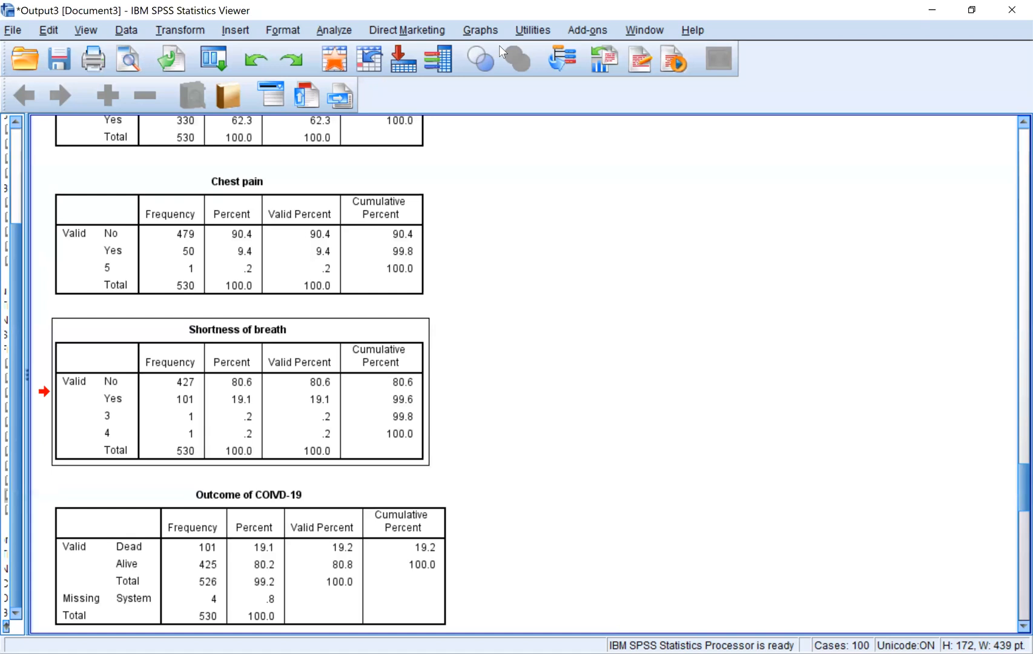
pyautogui.click(416, 135)
pyautogui.hotkey('alt', 'Tab')
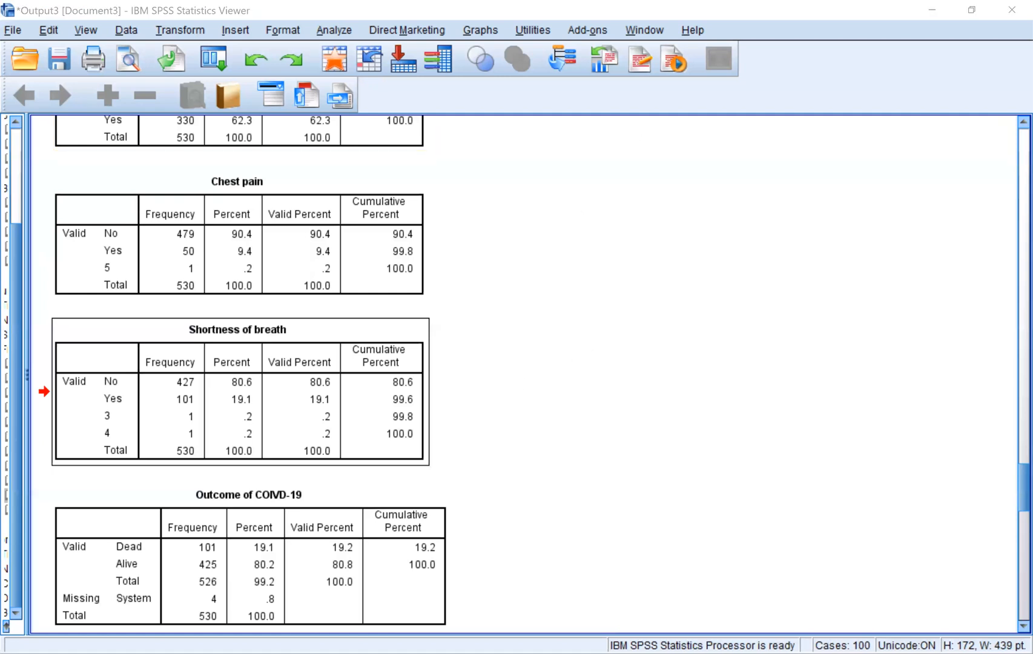